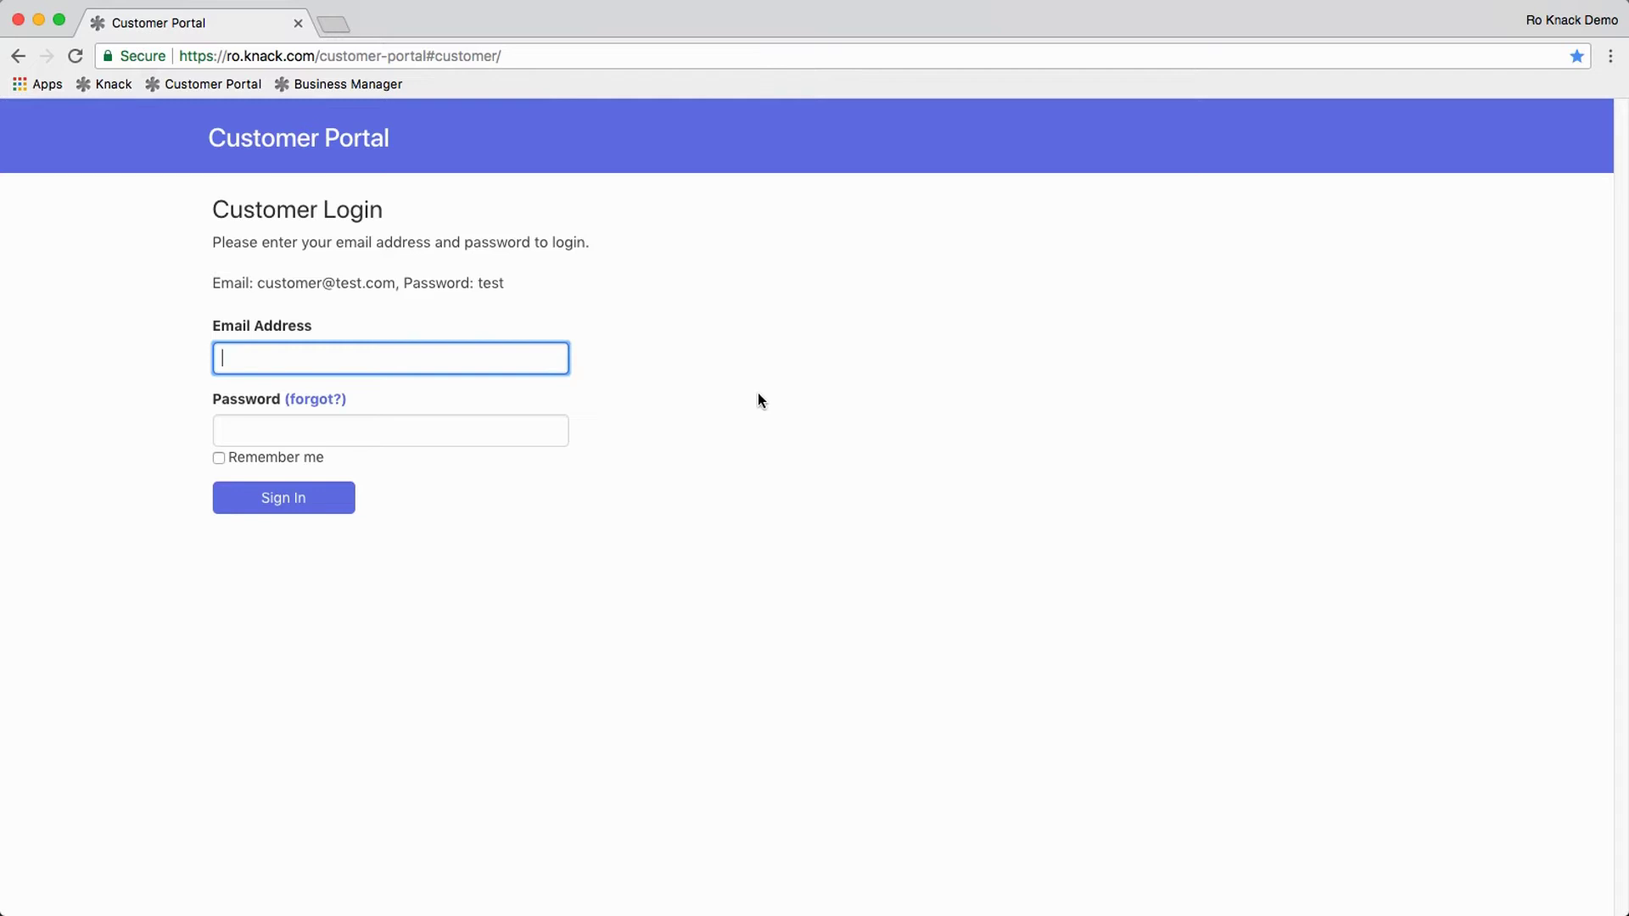
Step: Log into the Customer Portal with the demo customer's email address and password
{"action": "left_click", "coordinate": [452, 365]}
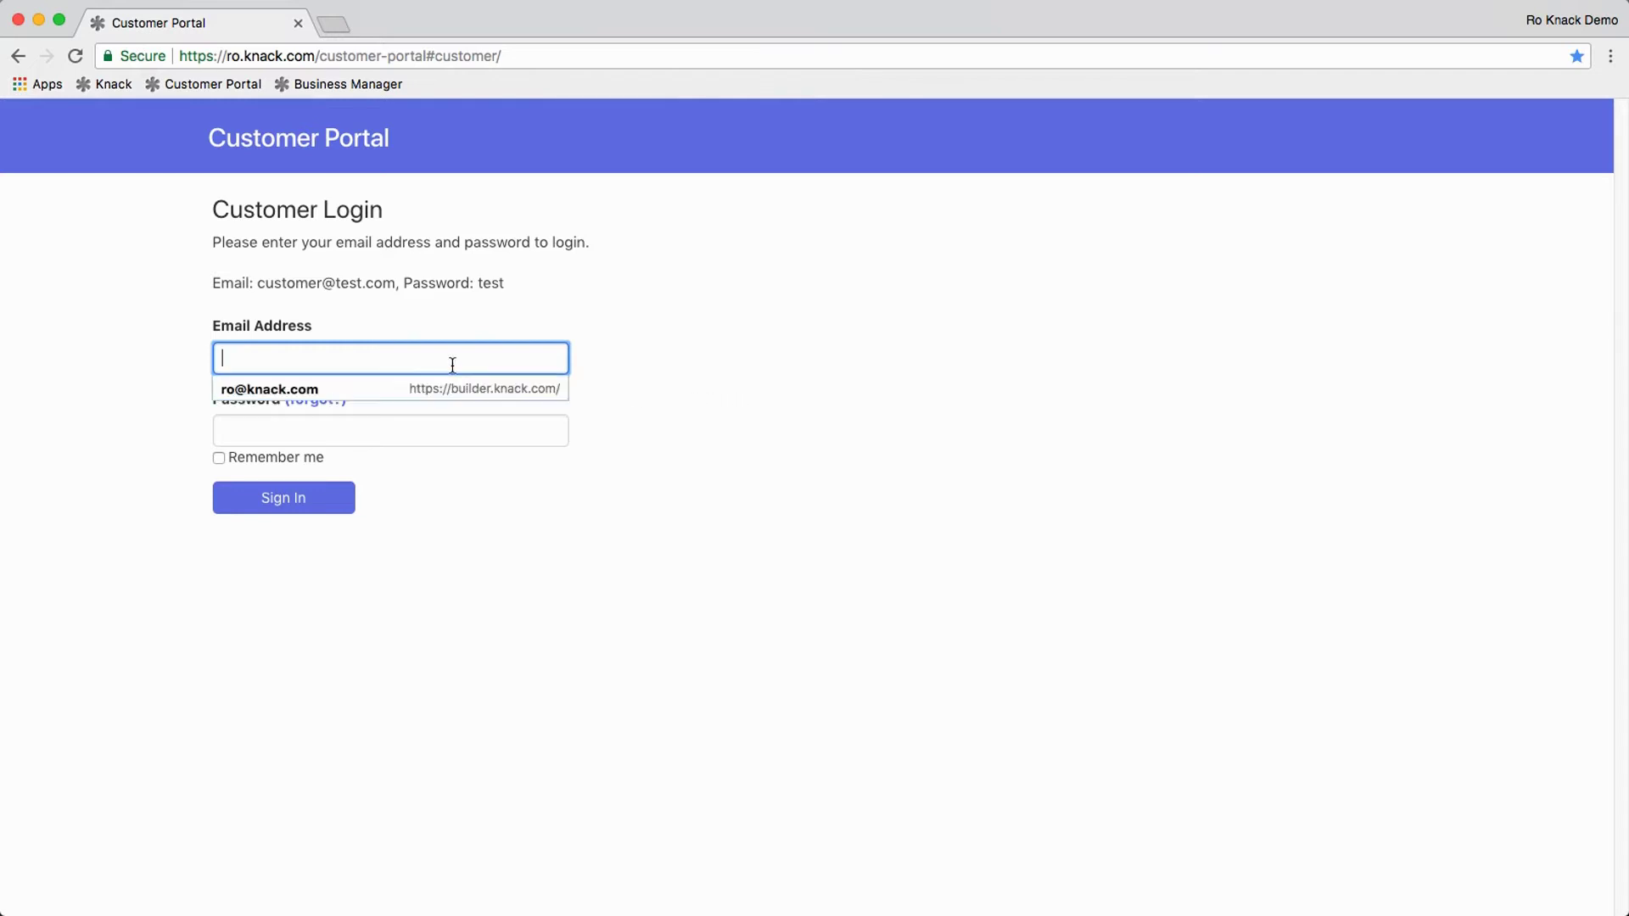
{"action": "type", "text": "cust"}
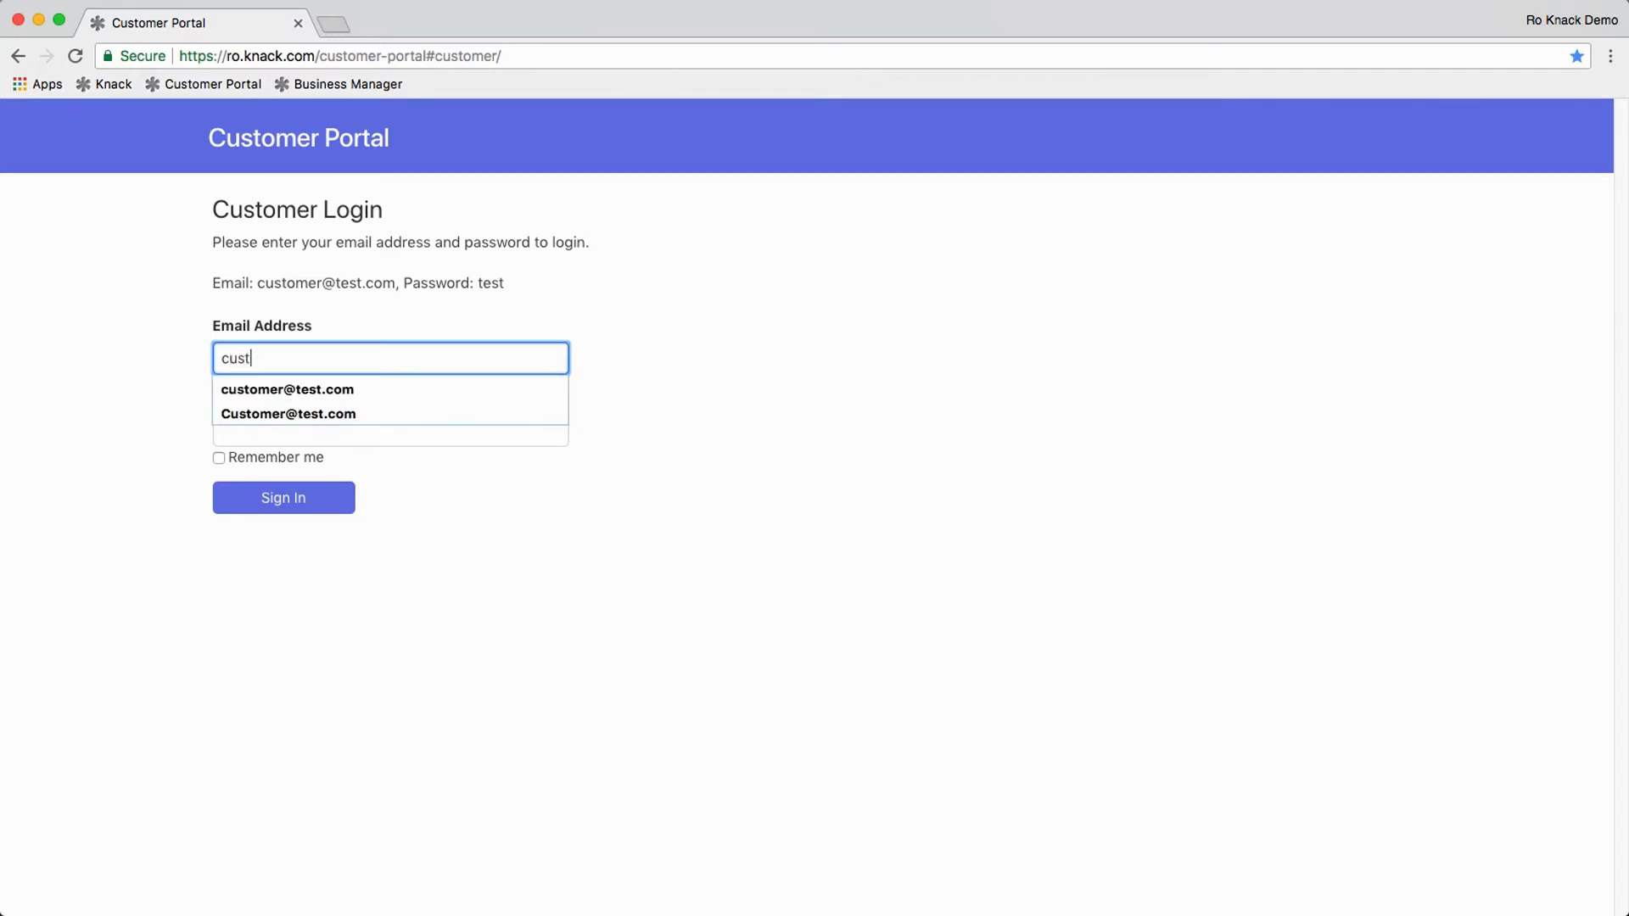
{"action": "type", "text": "omer@test.com"}
{"action": "key", "text": "Tab"}
{"action": "type", "text": "test"}
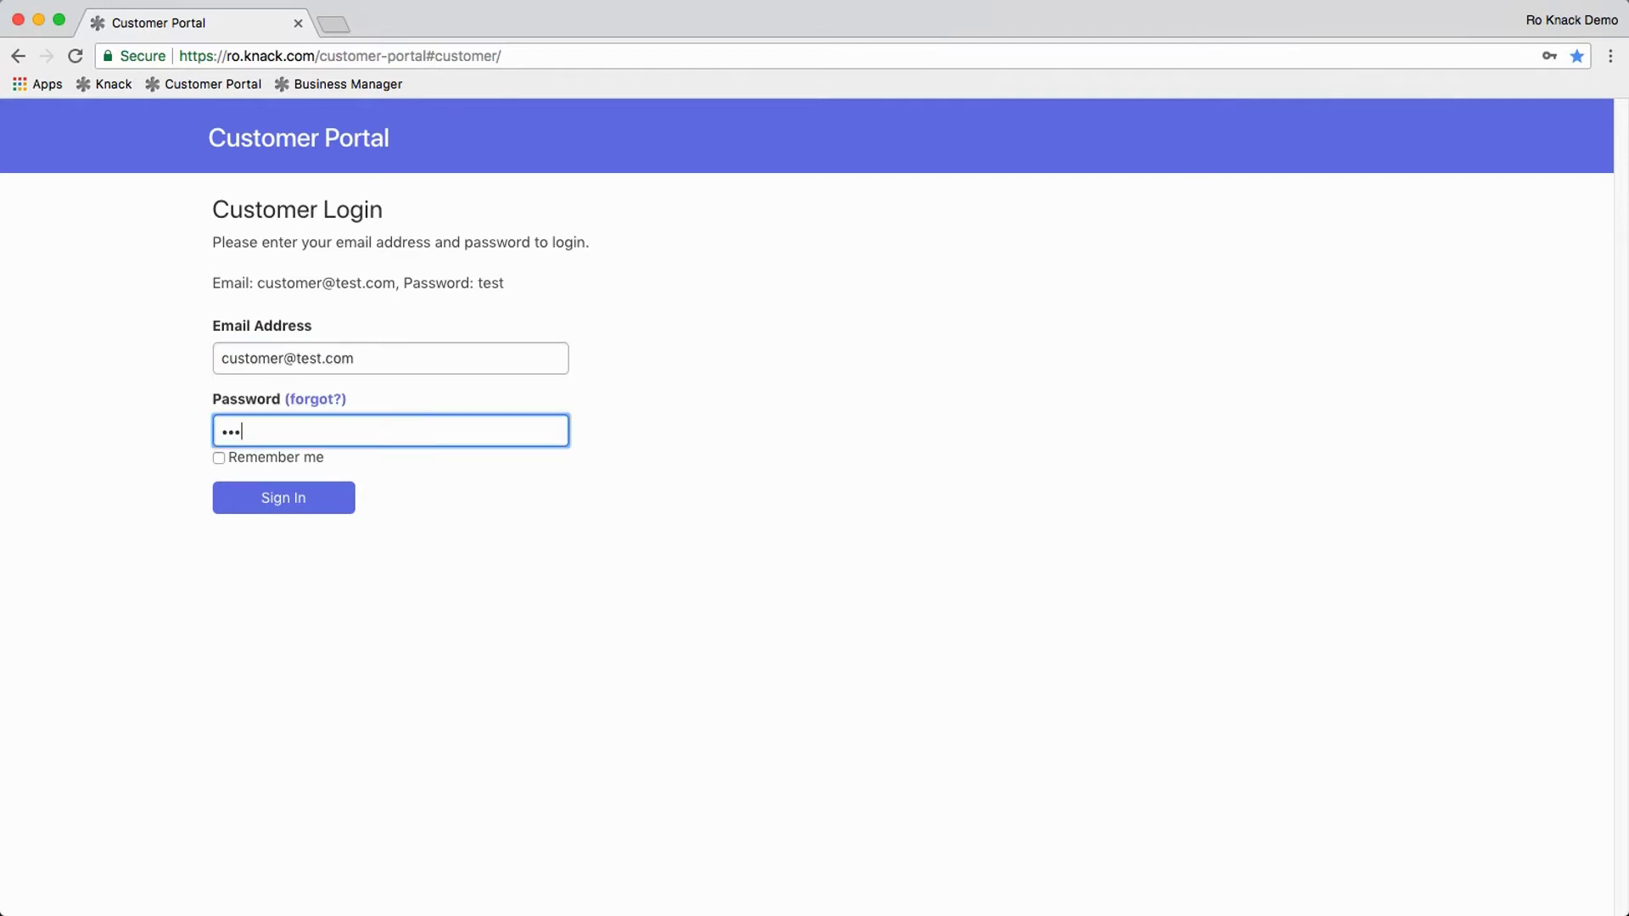
{"action": "key", "text": "Return"}
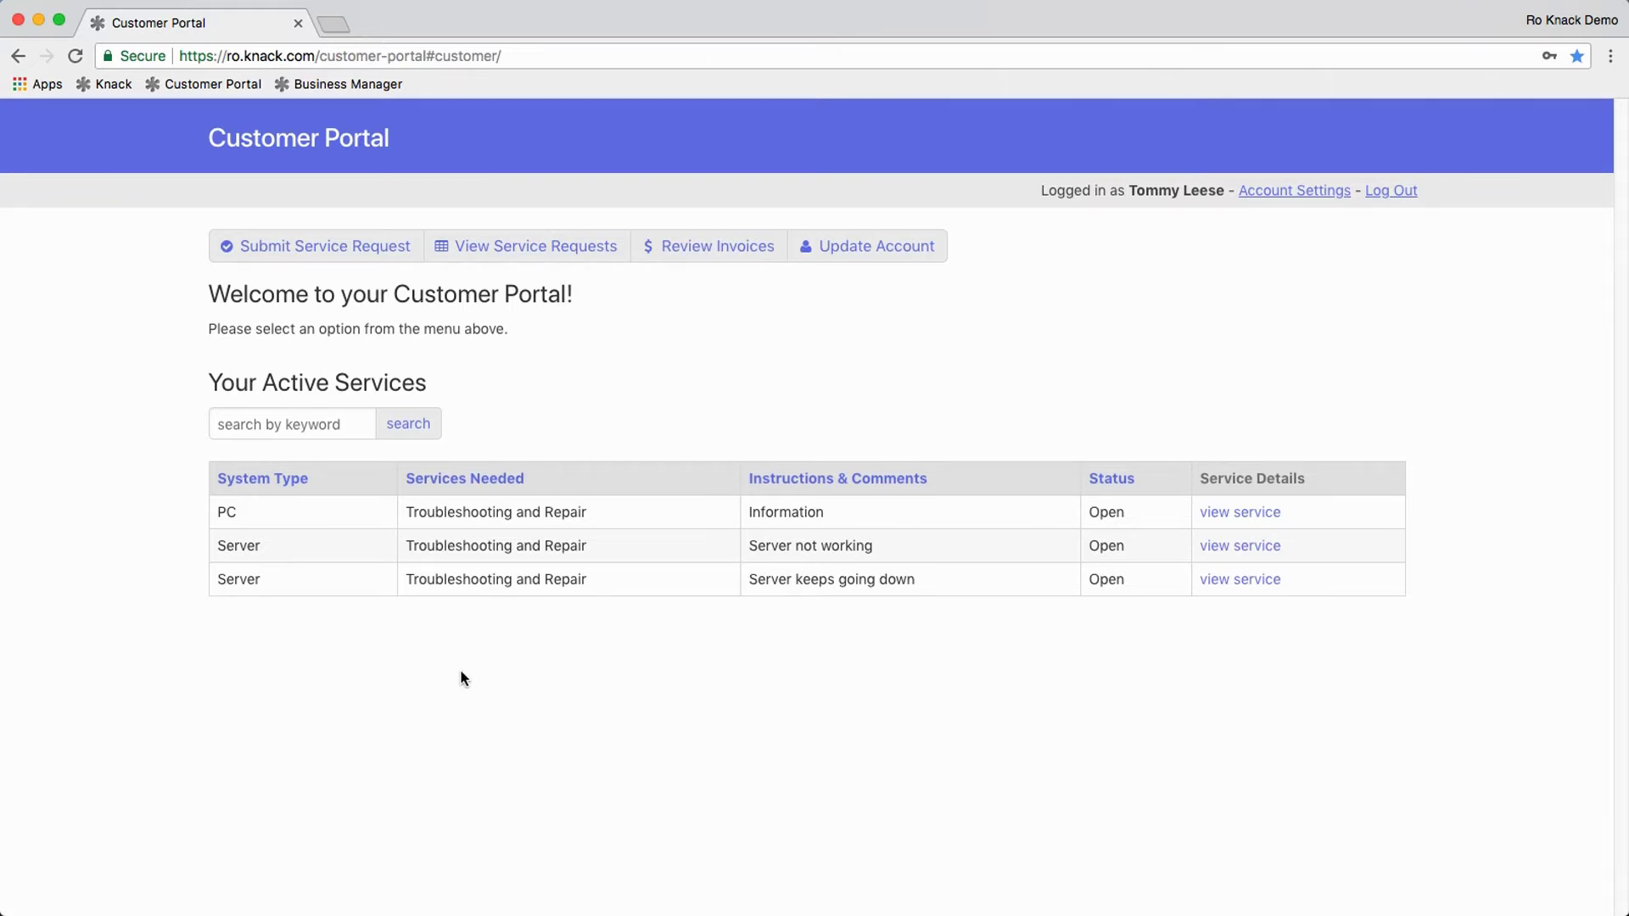
Step: Glance at the first active service's details, then start a new PC Hardware Setup request
{"action": "left_click", "coordinate": [1258, 514]}
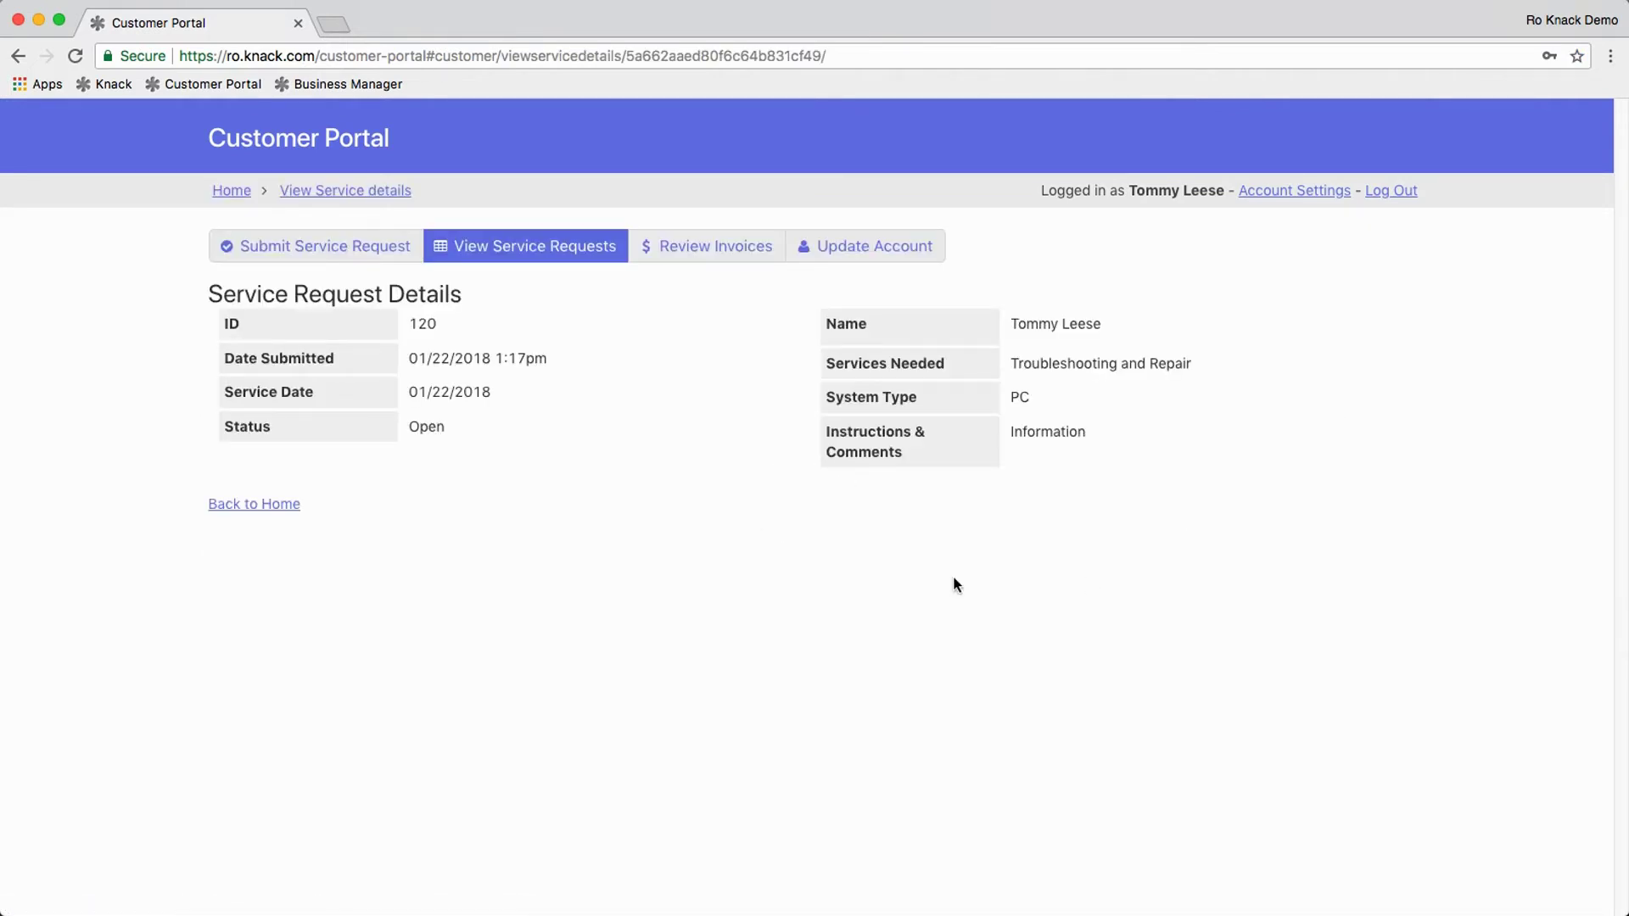
{"action": "left_click", "coordinate": [233, 505]}
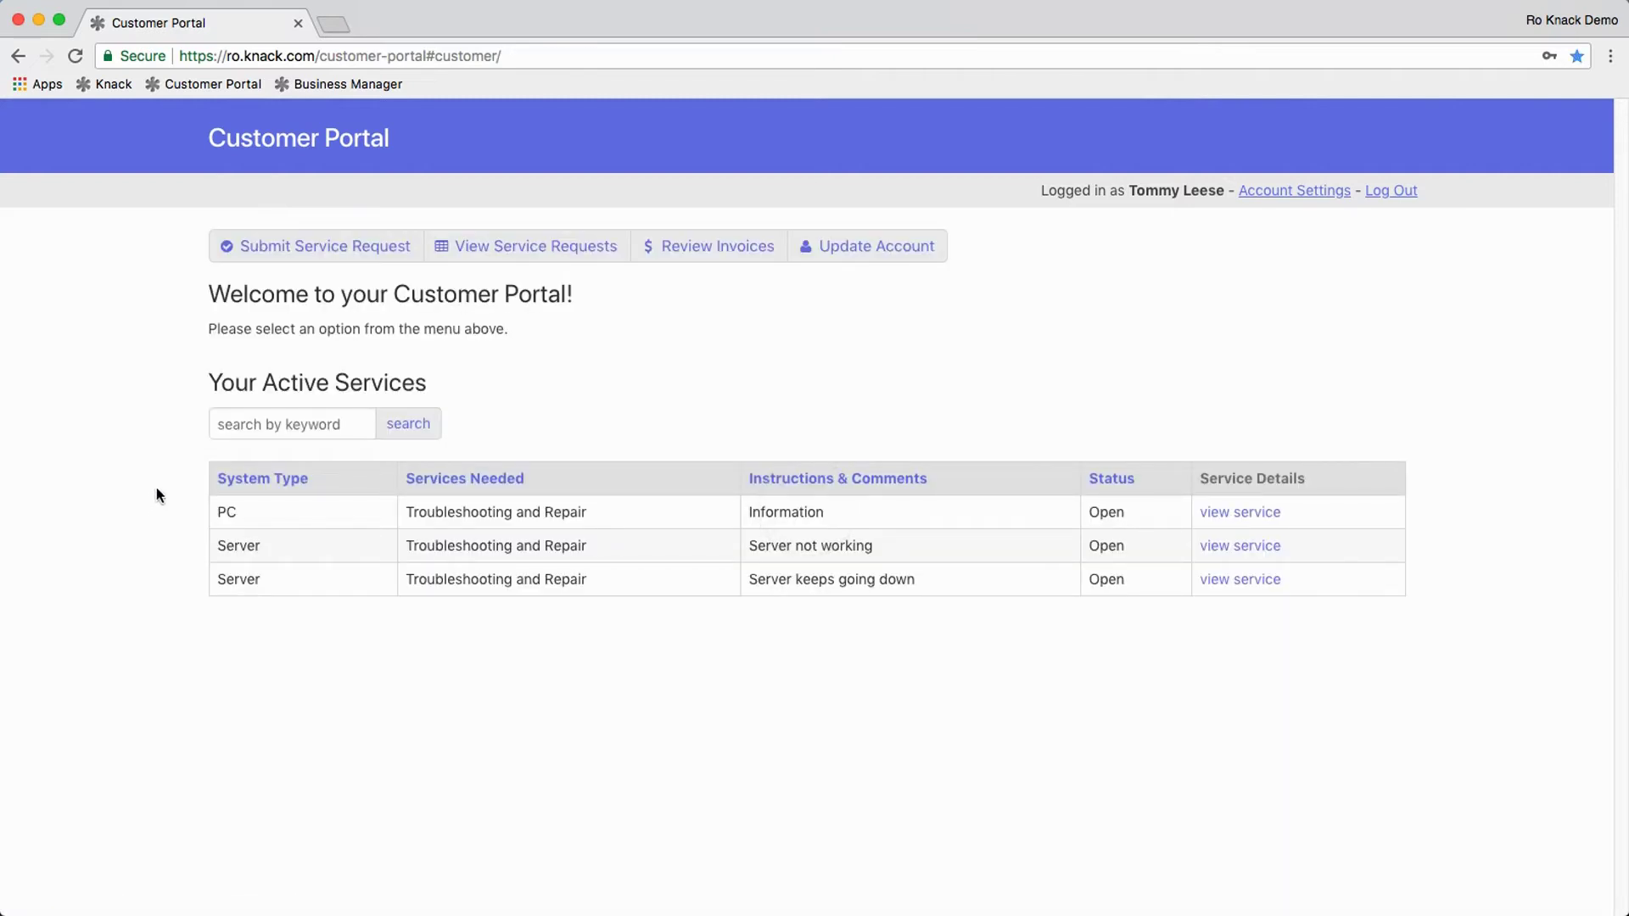
{"action": "left_click", "coordinate": [343, 254]}
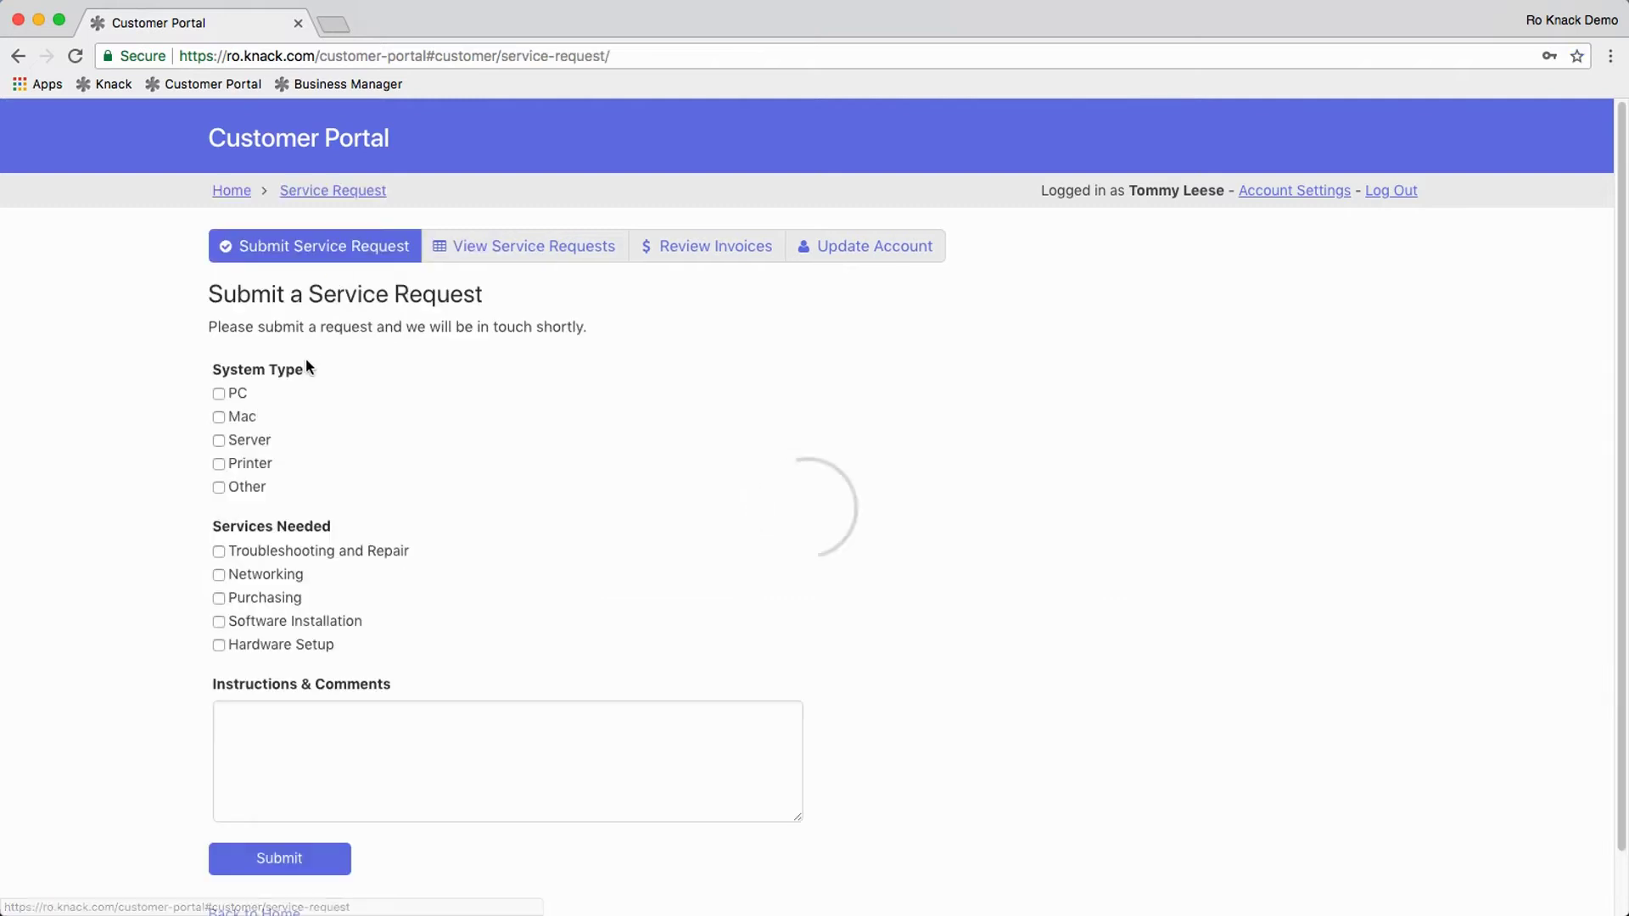
{"action": "left_click", "coordinate": [219, 395]}
{"action": "left_click", "coordinate": [218, 646]}
Step: Add the comment 'Yes, need help here!', submit the request, and return home
{"action": "left_click", "coordinate": [246, 717]}
{"action": "type", "text": "Ye"}
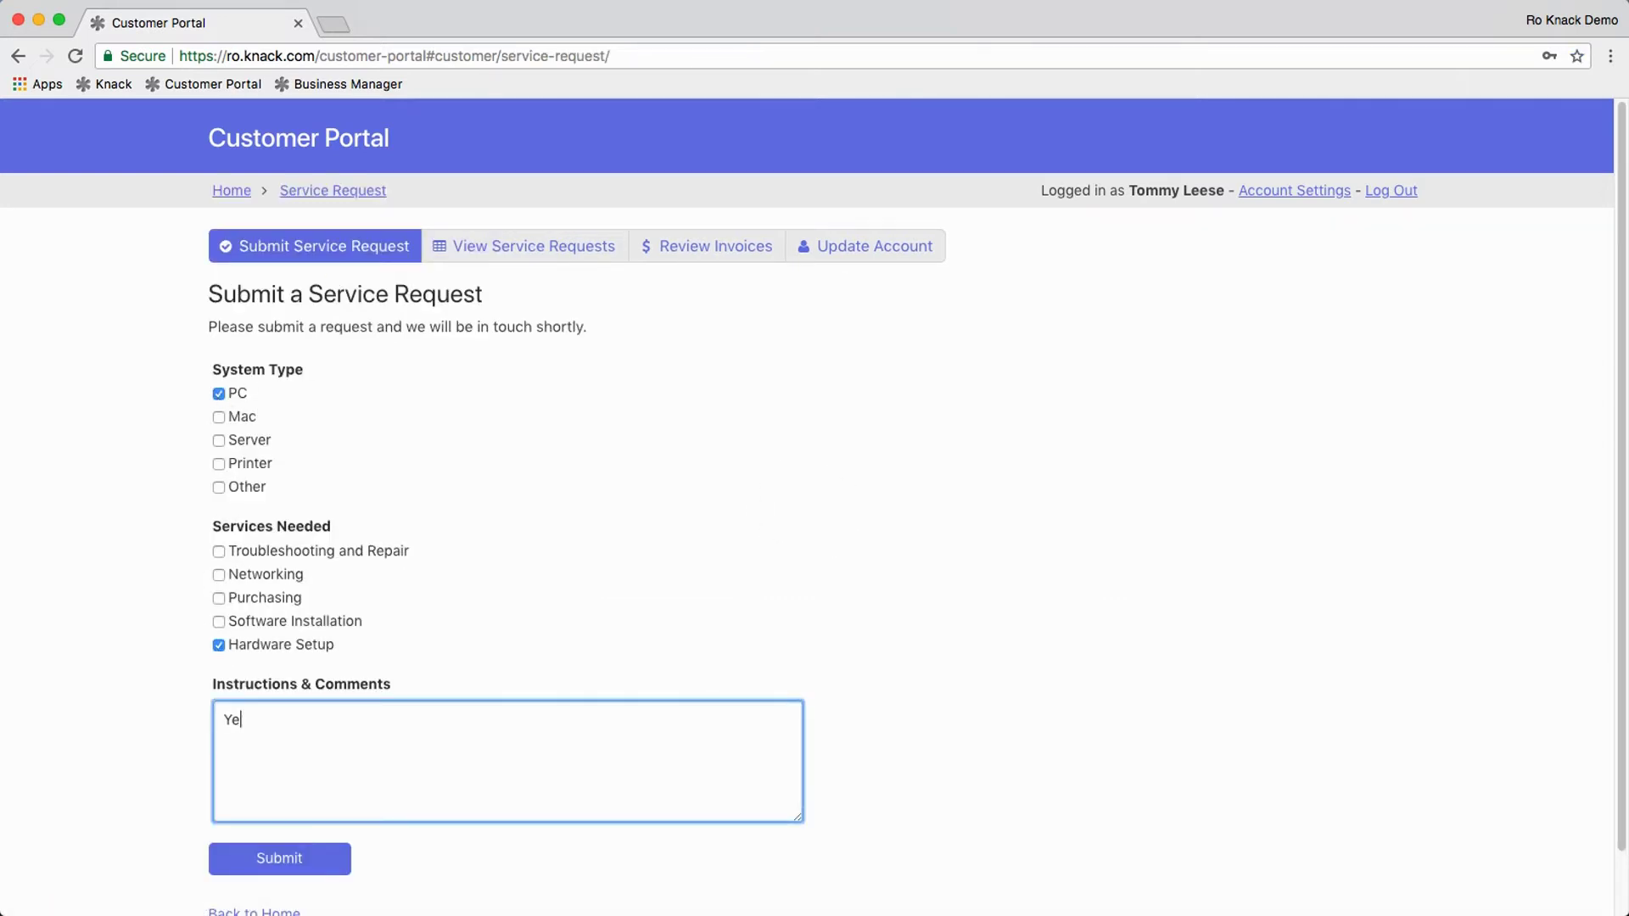
{"action": "type", "text": "s, need help here!"}
{"action": "scroll", "coordinate": [251, 715], "scroll_direction": "down", "scroll_amount": 2}
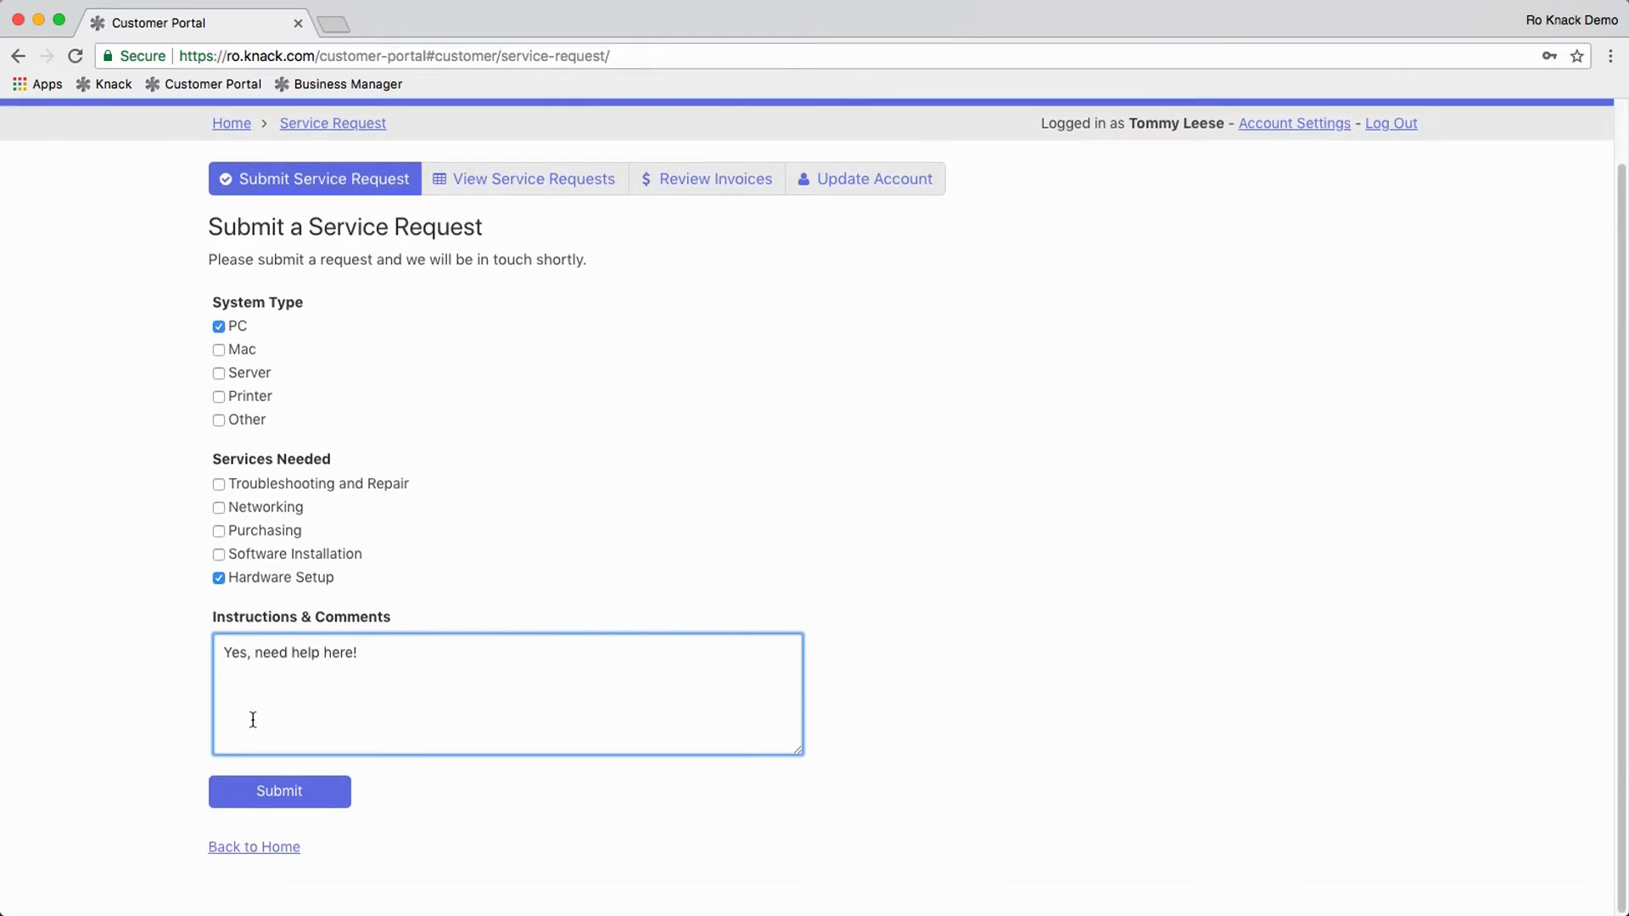
{"action": "left_click", "coordinate": [275, 792]}
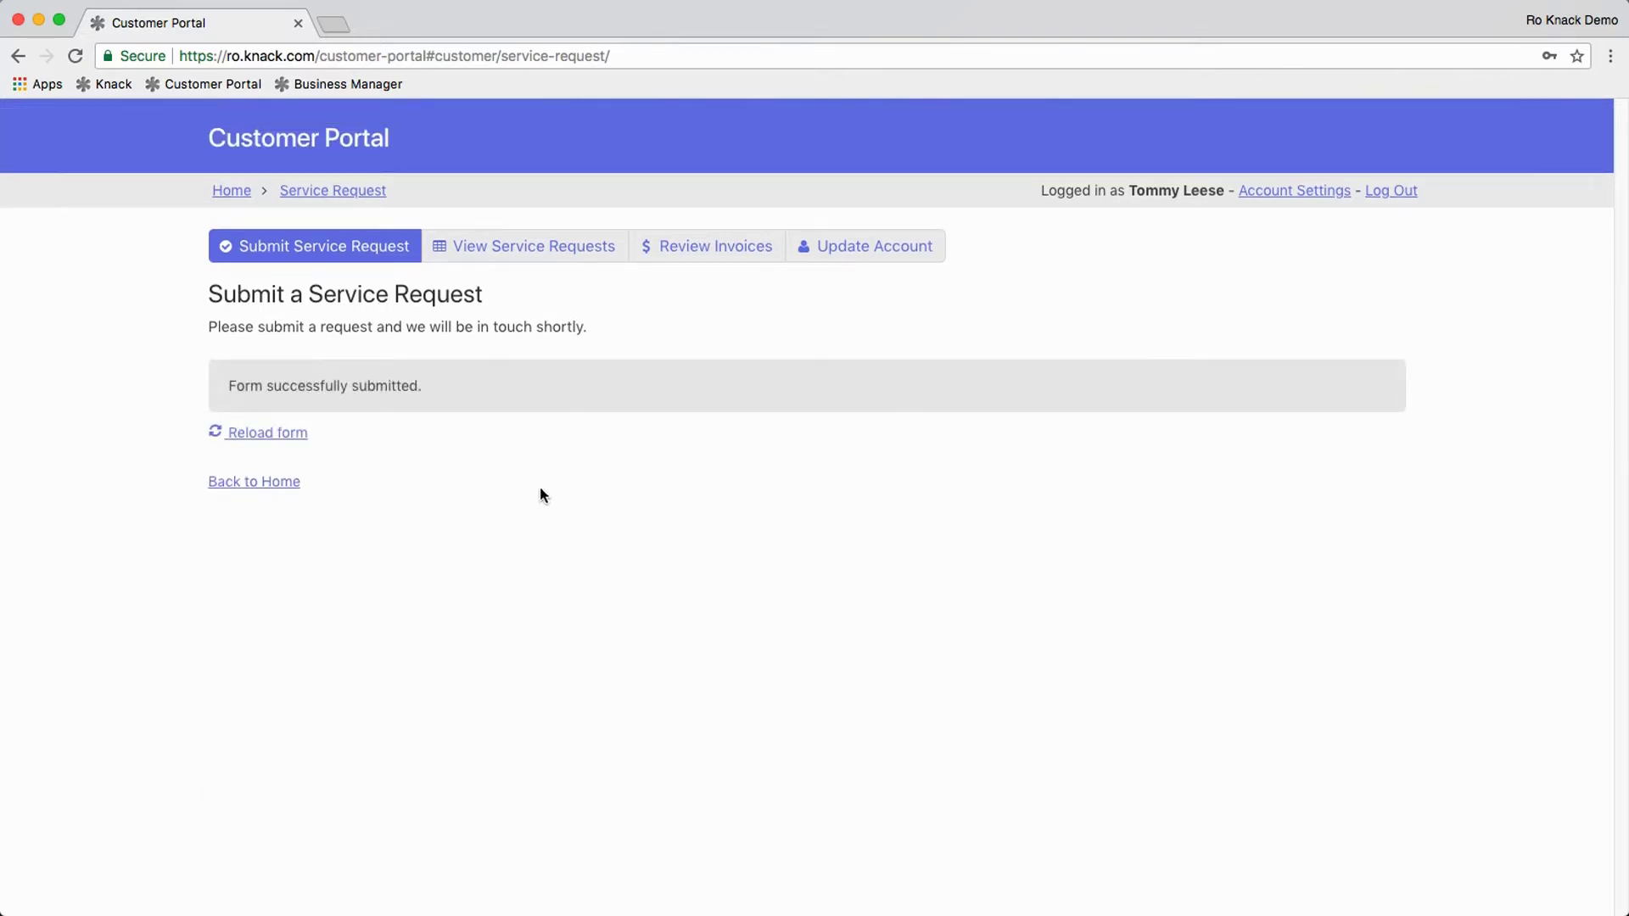
{"action": "left_click", "coordinate": [286, 482]}
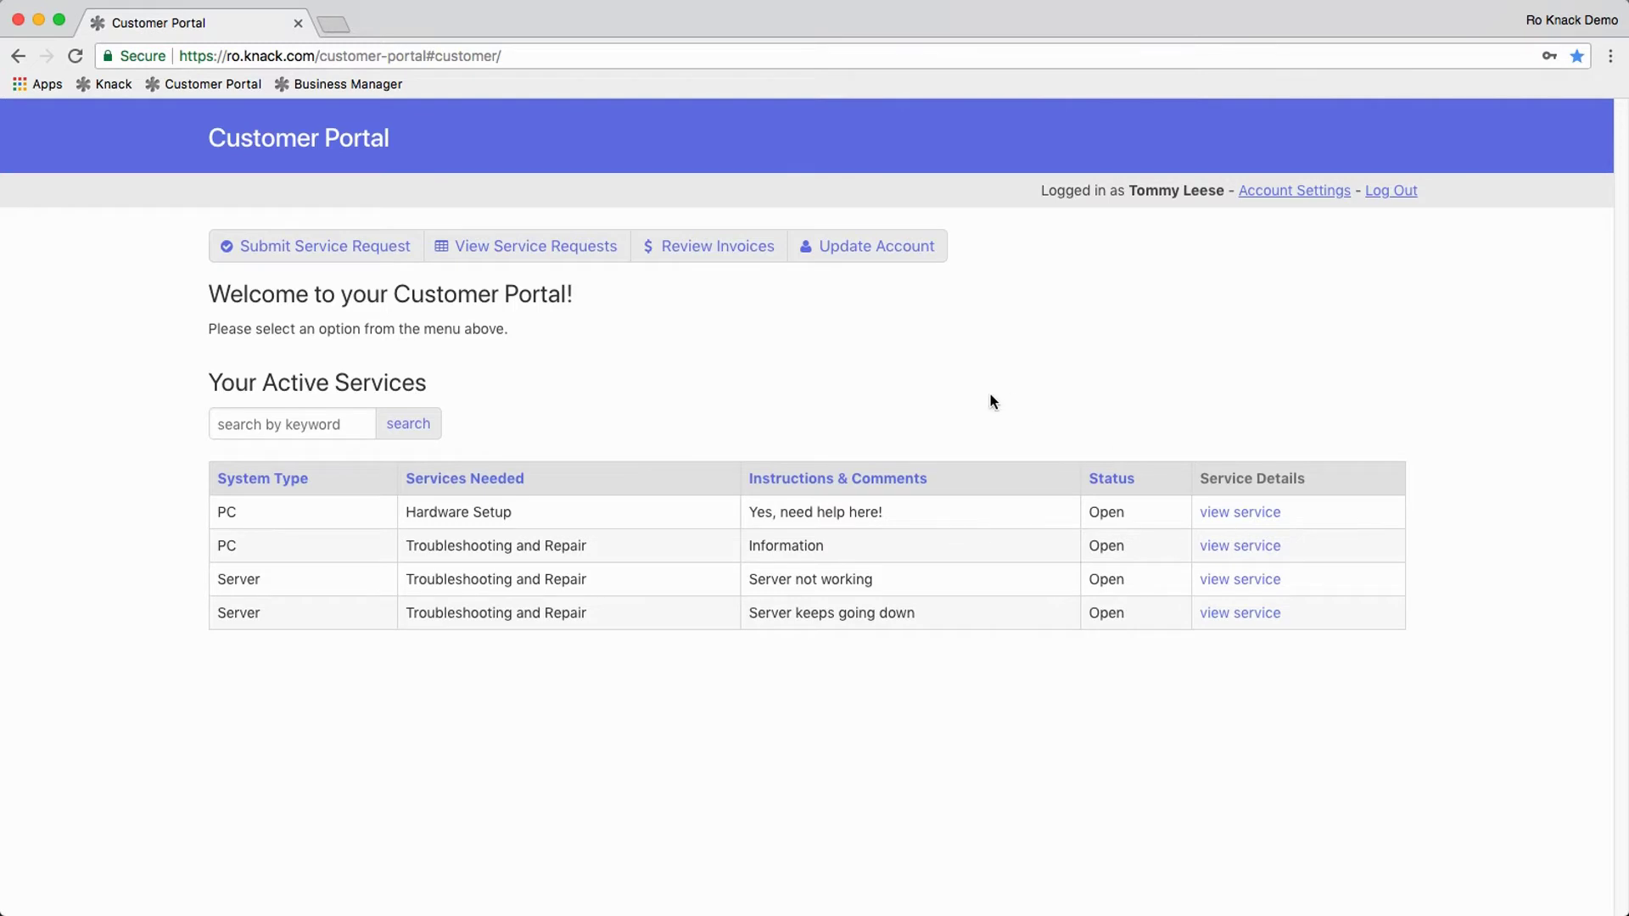
Step: Review service request ID 1 and the 12/04/2017 invoice's details
{"action": "left_click", "coordinate": [576, 257]}
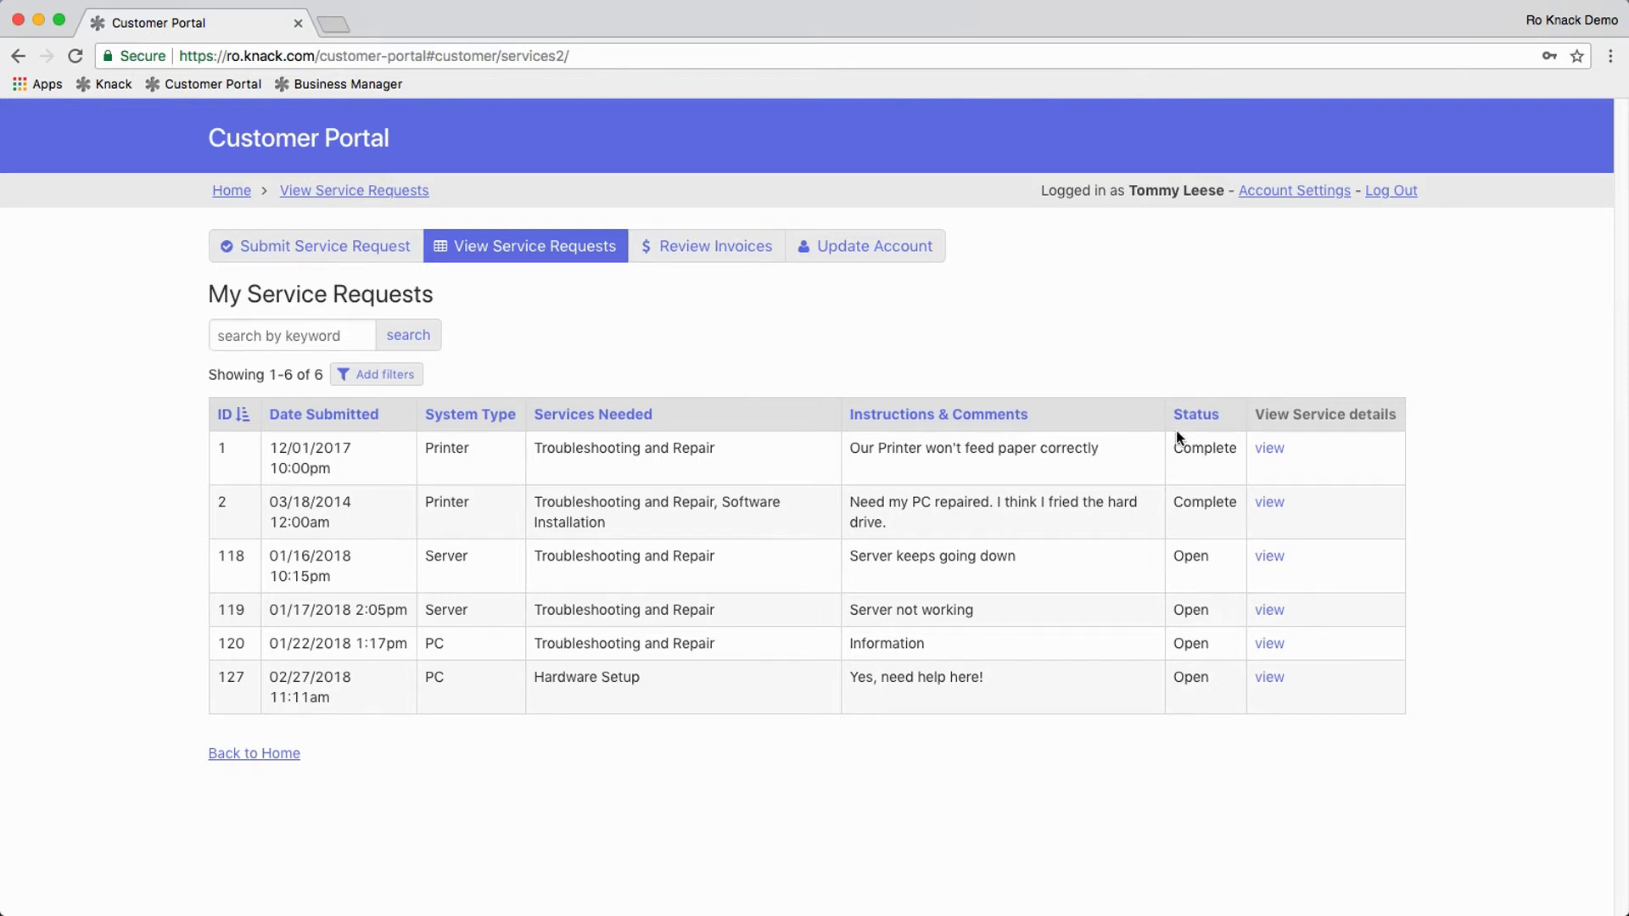
{"action": "left_click", "coordinate": [1274, 450]}
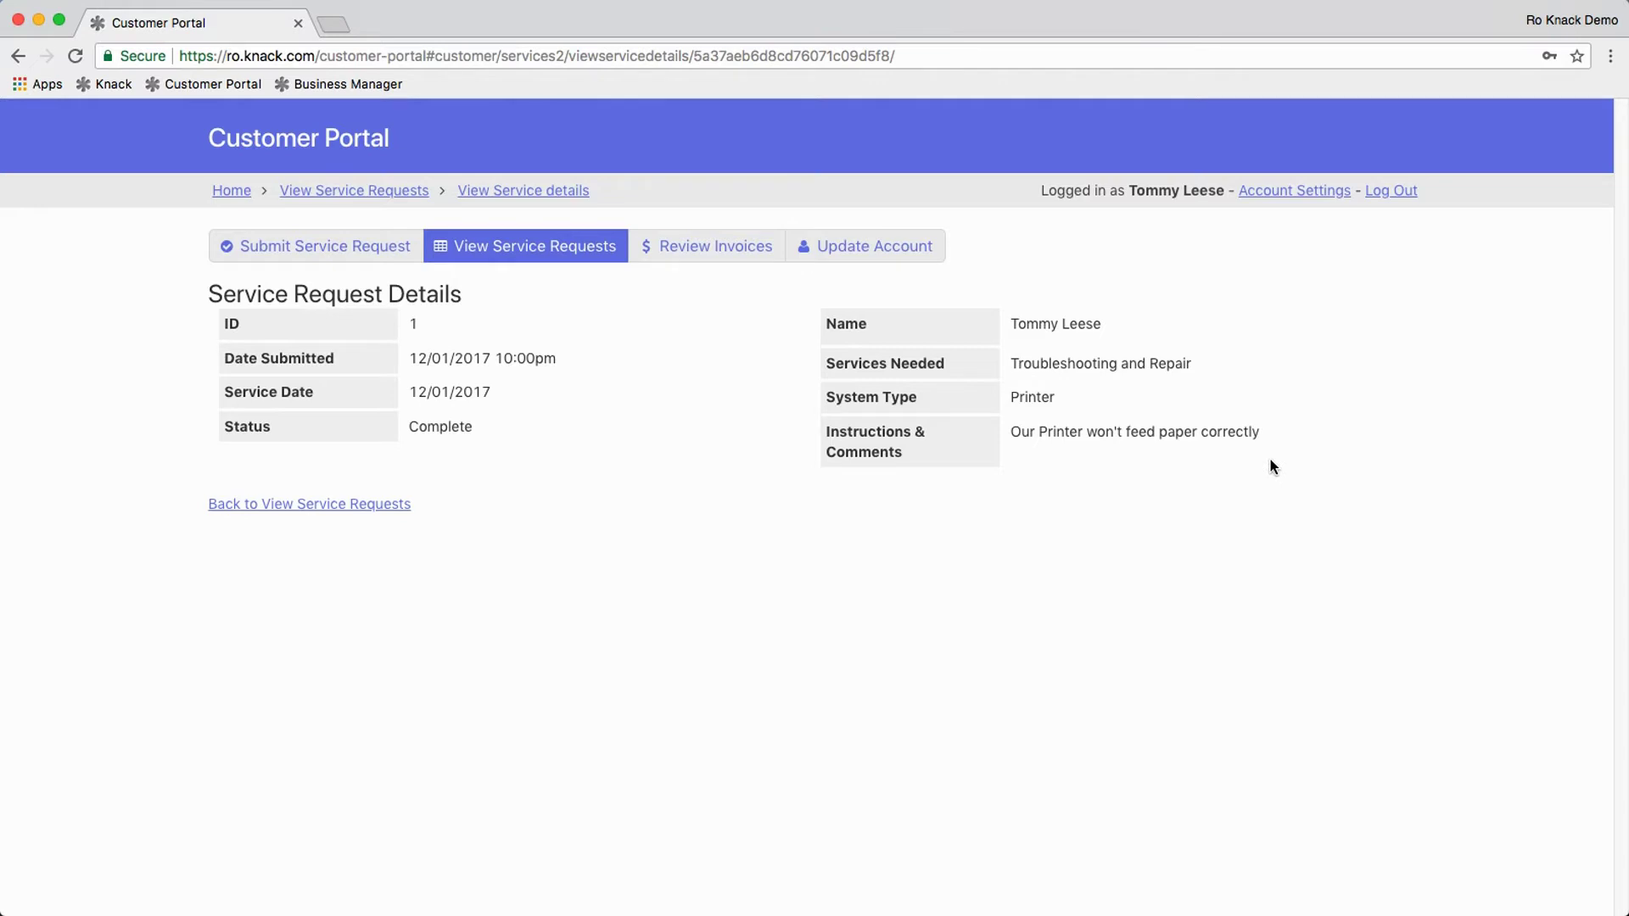
{"action": "left_click", "coordinate": [709, 253]}
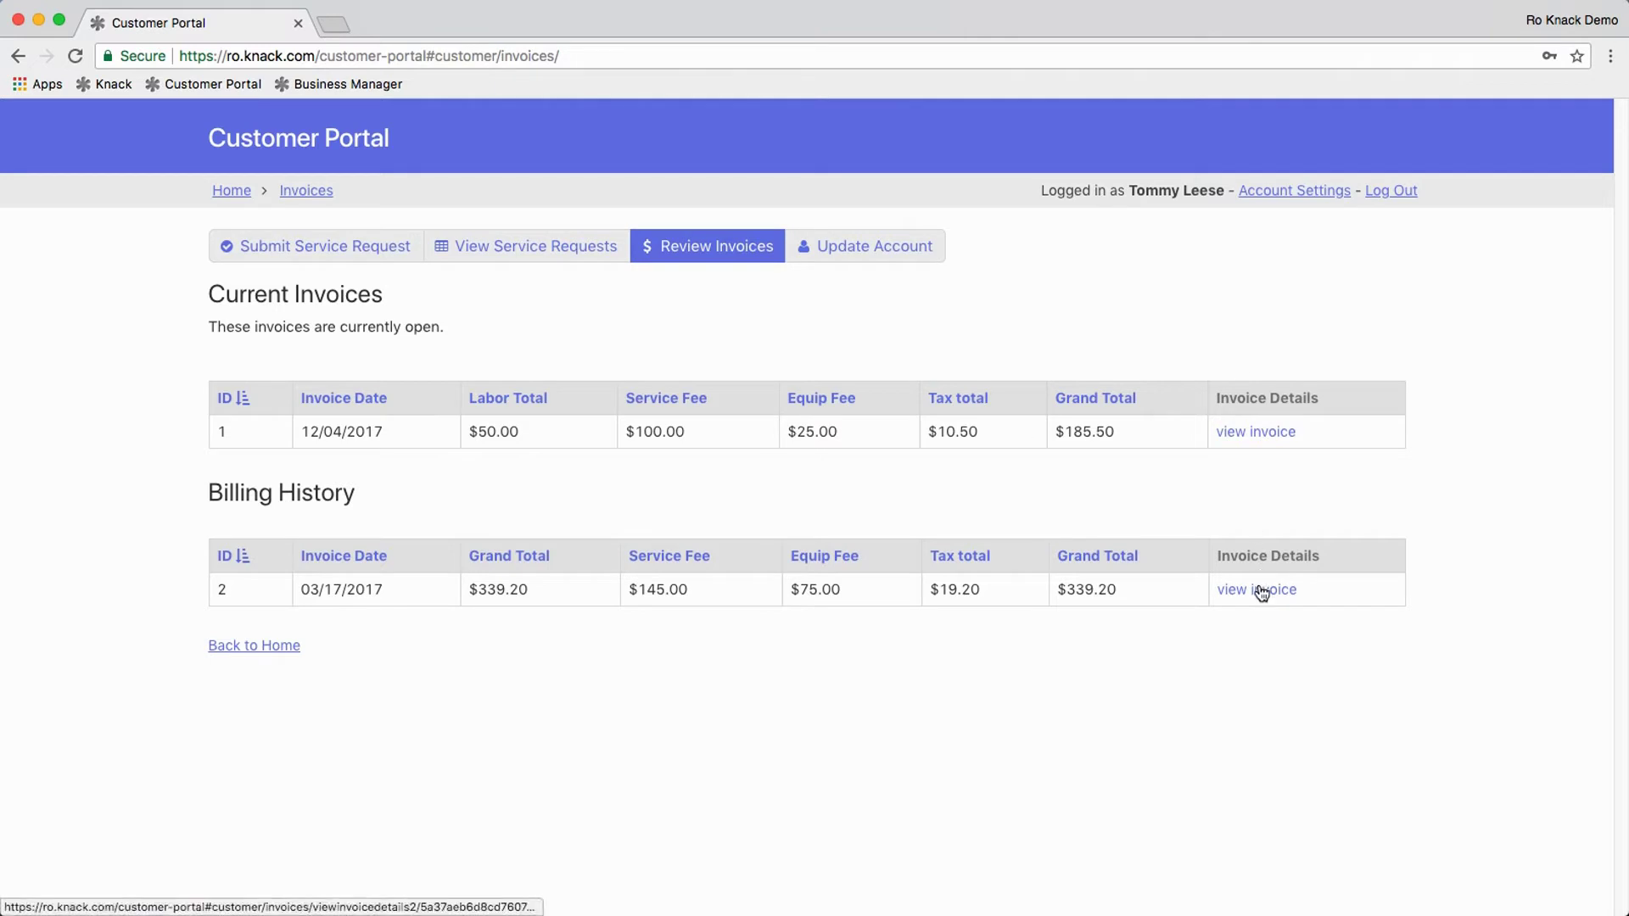
{"action": "left_click", "coordinate": [1262, 434]}
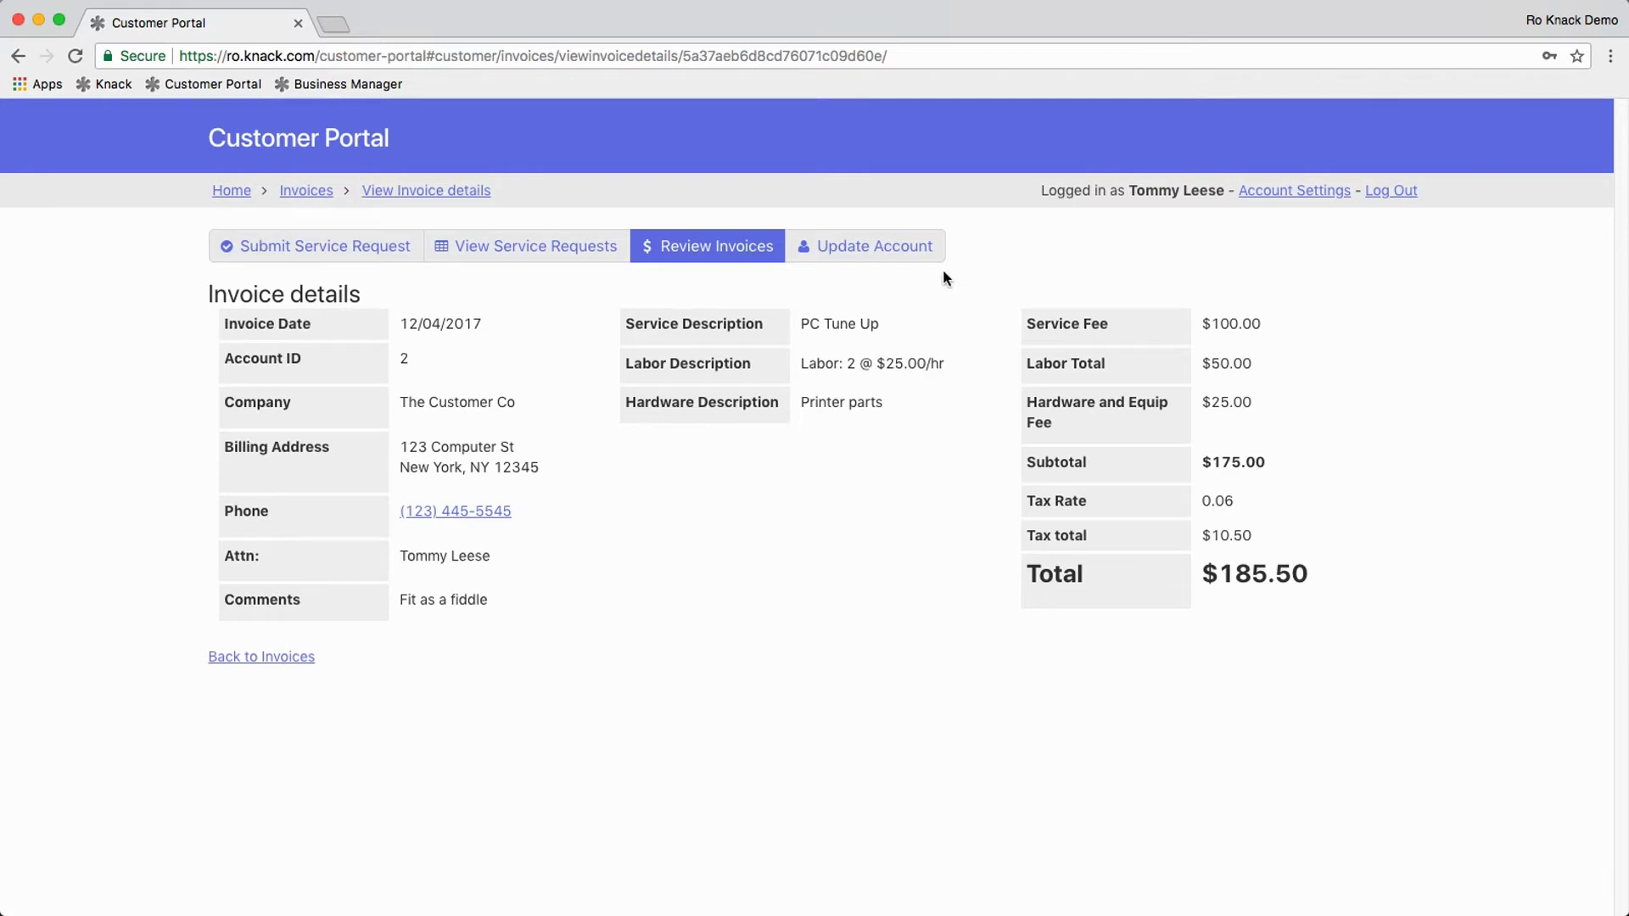
Step: Look over the Update My Account form, return home, and log out
{"action": "left_click", "coordinate": [888, 257]}
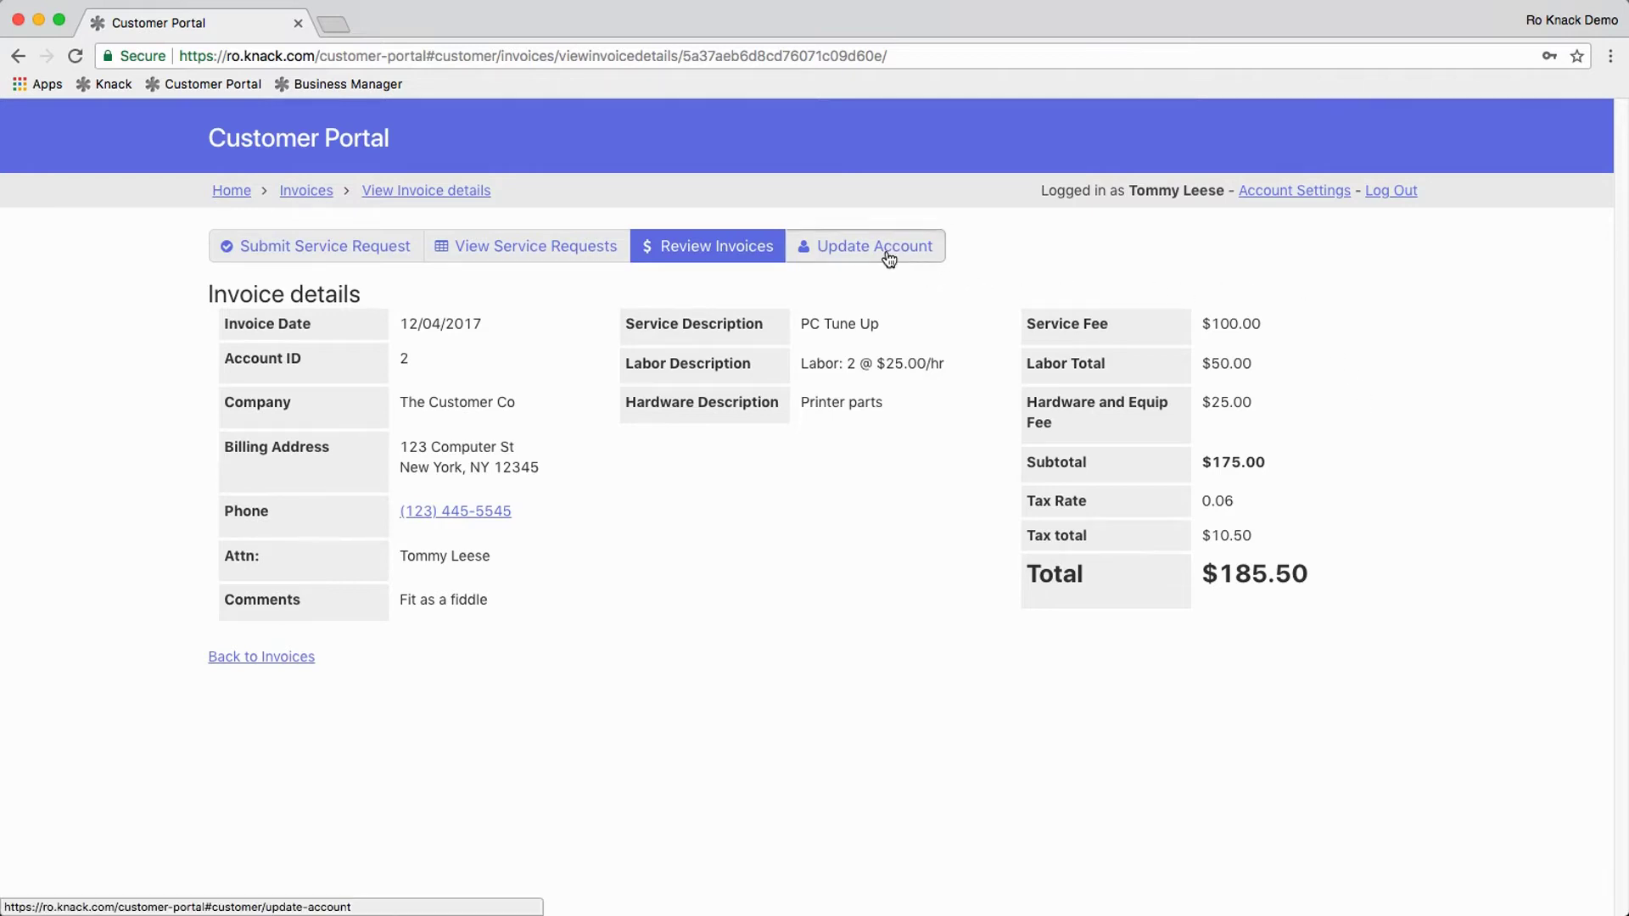
{"action": "scroll", "coordinate": [1049, 332], "scroll_direction": "down", "scroll_amount": 2}
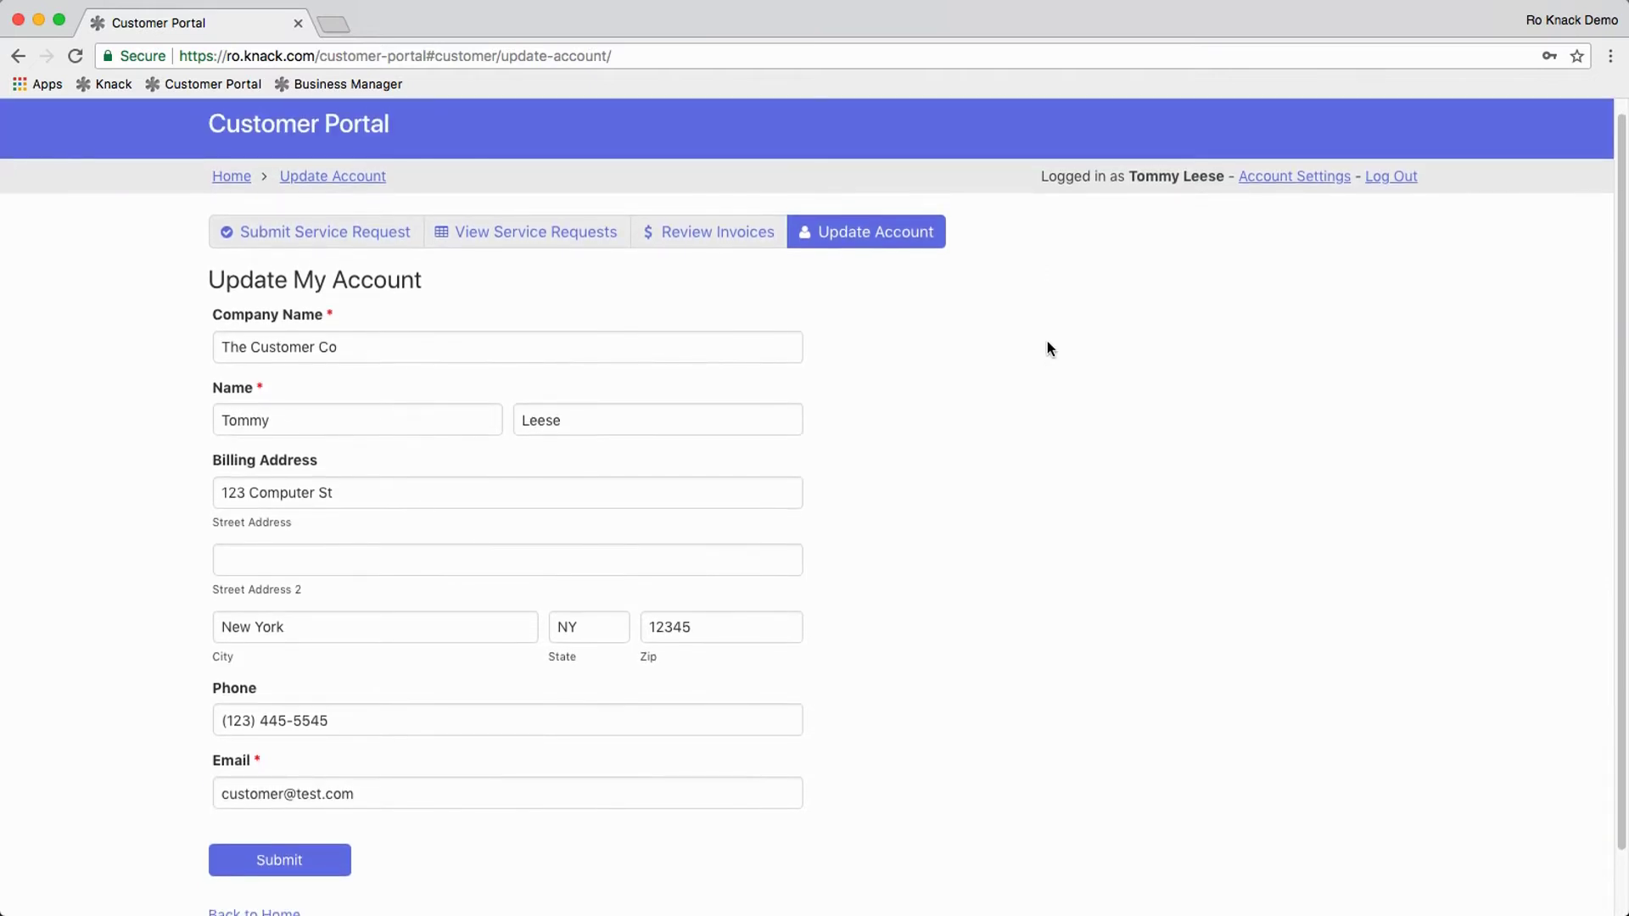
{"action": "left_click", "coordinate": [244, 188]}
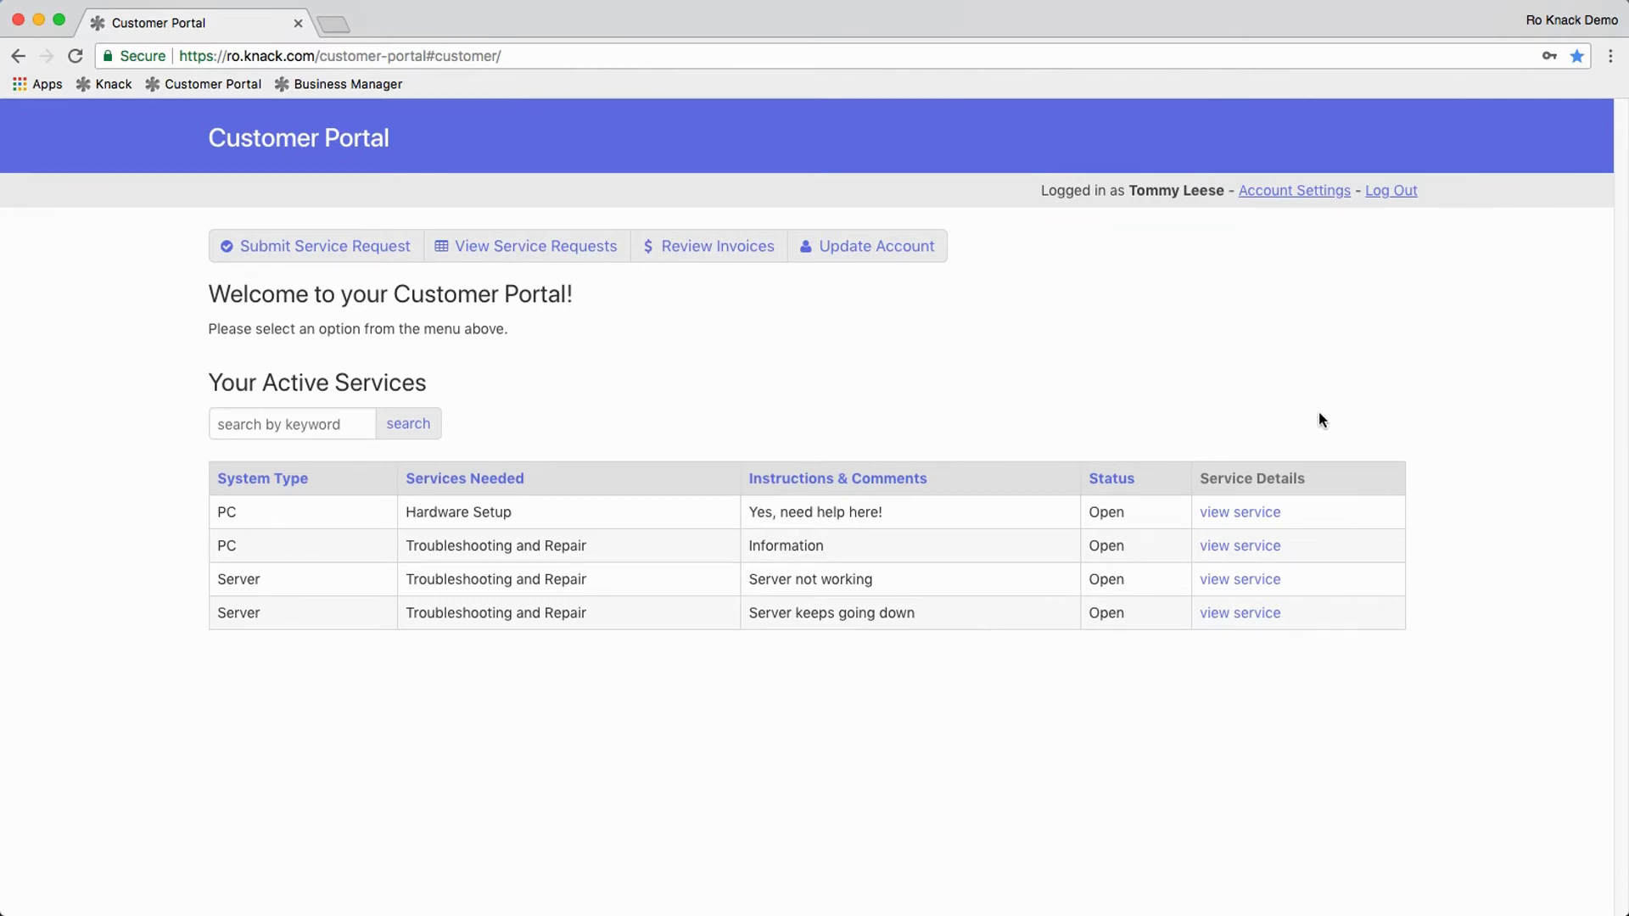
{"action": "left_click", "coordinate": [1374, 195]}
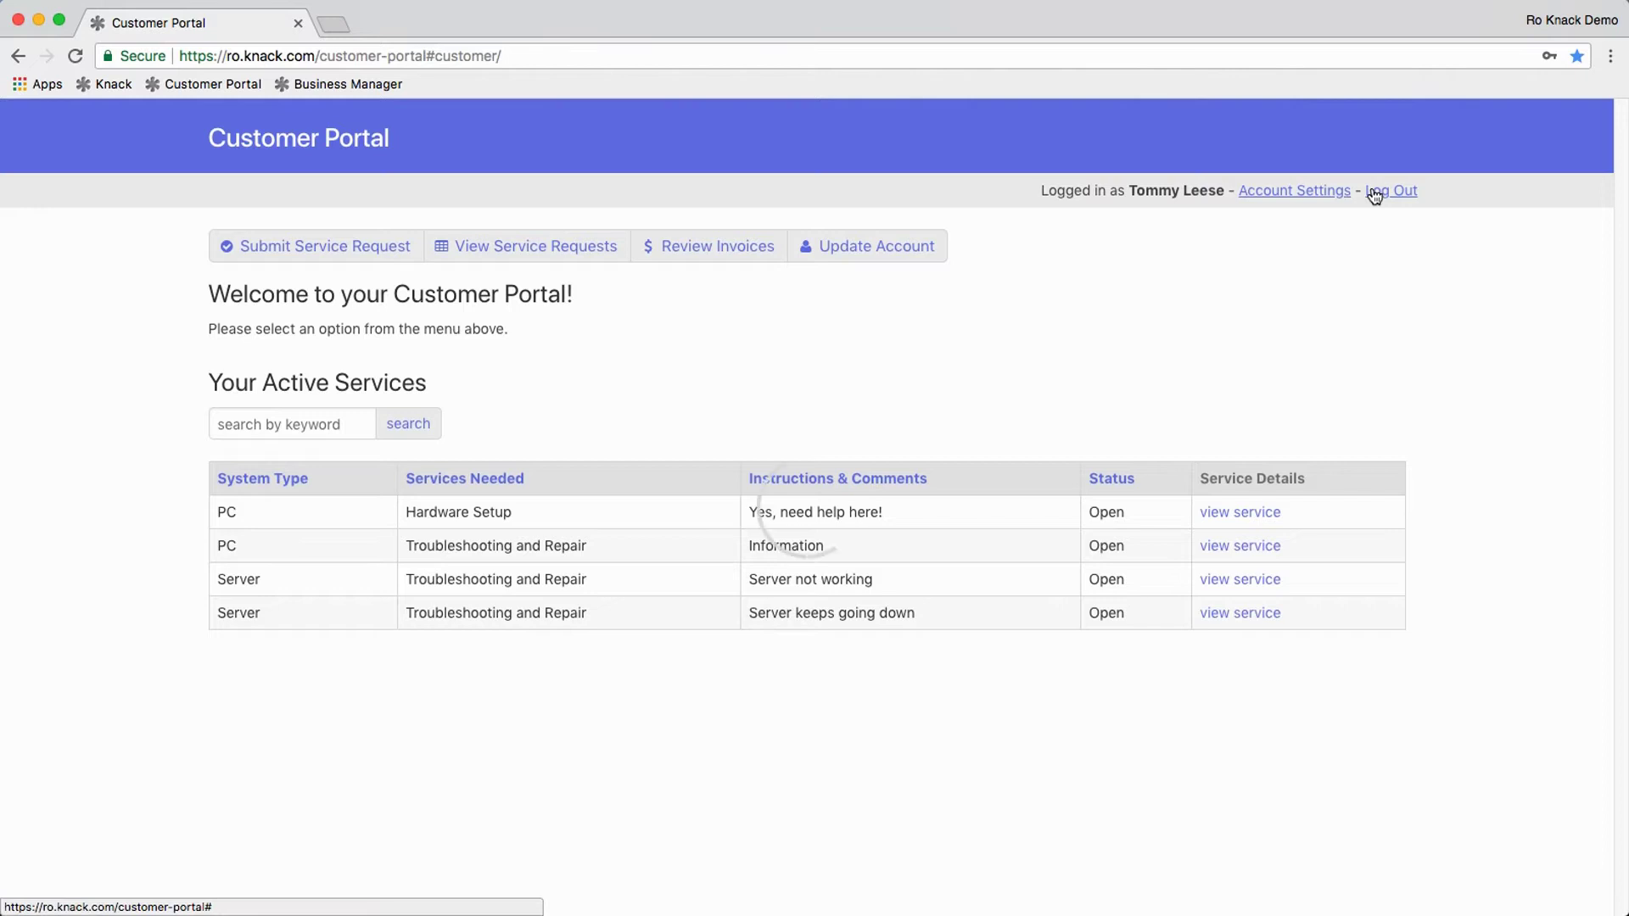
Step: Load the Business Manager login page in a new browser tab
{"action": "left_click", "coordinate": [337, 24]}
{"action": "left_click", "coordinate": [355, 84]}
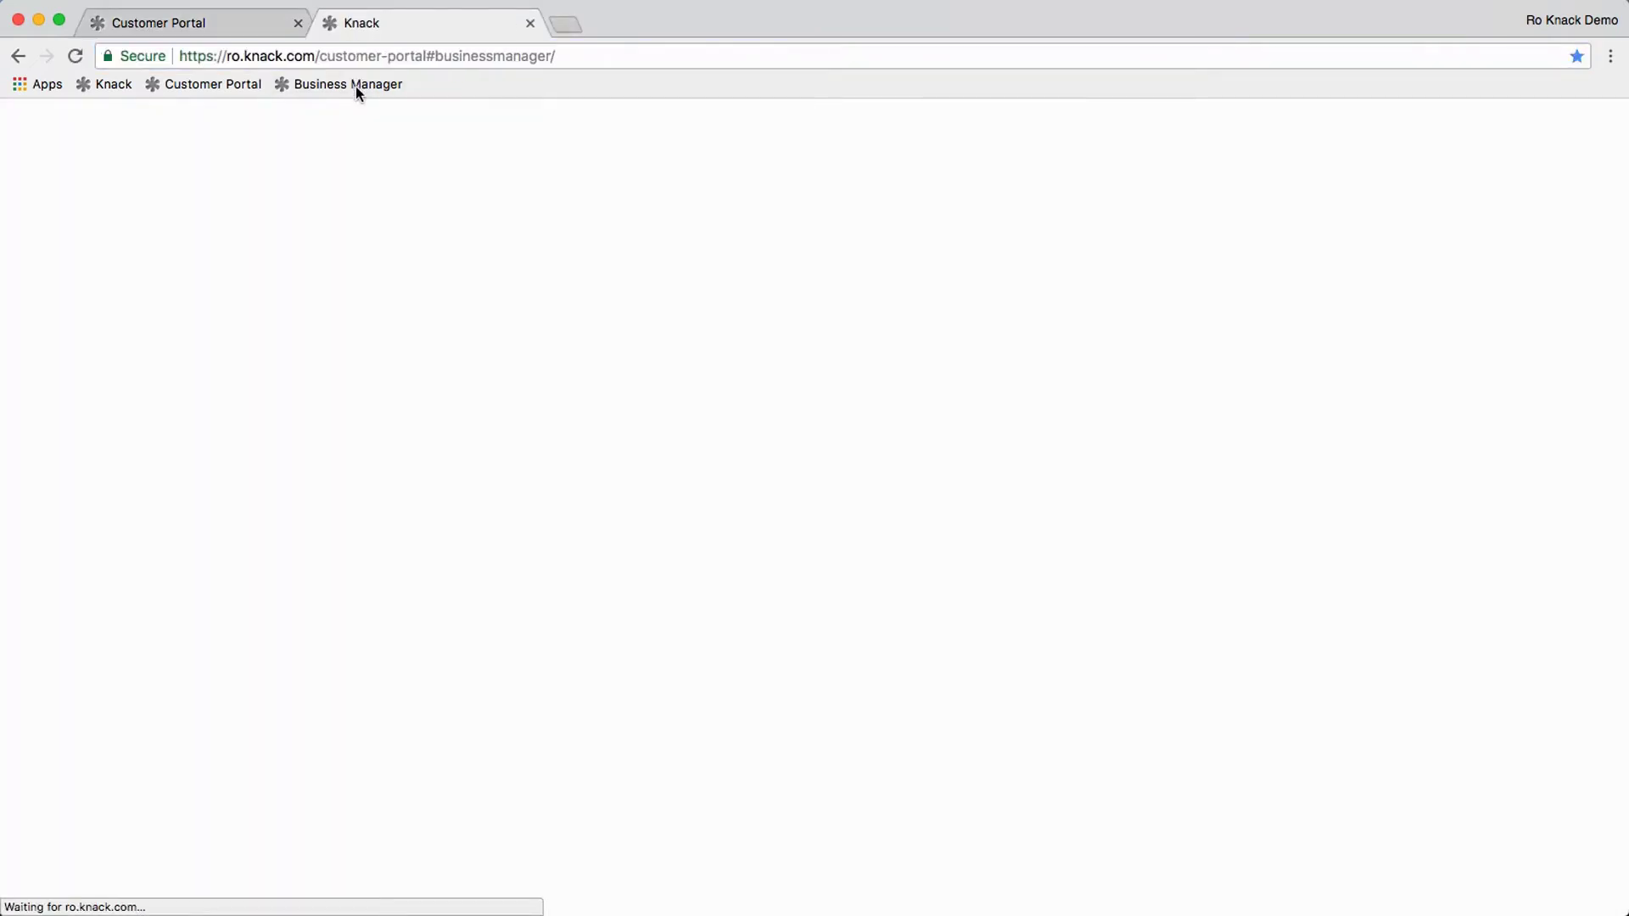
{"action": "left_click", "coordinate": [252, 27]}
{"action": "left_click", "coordinate": [448, 28]}
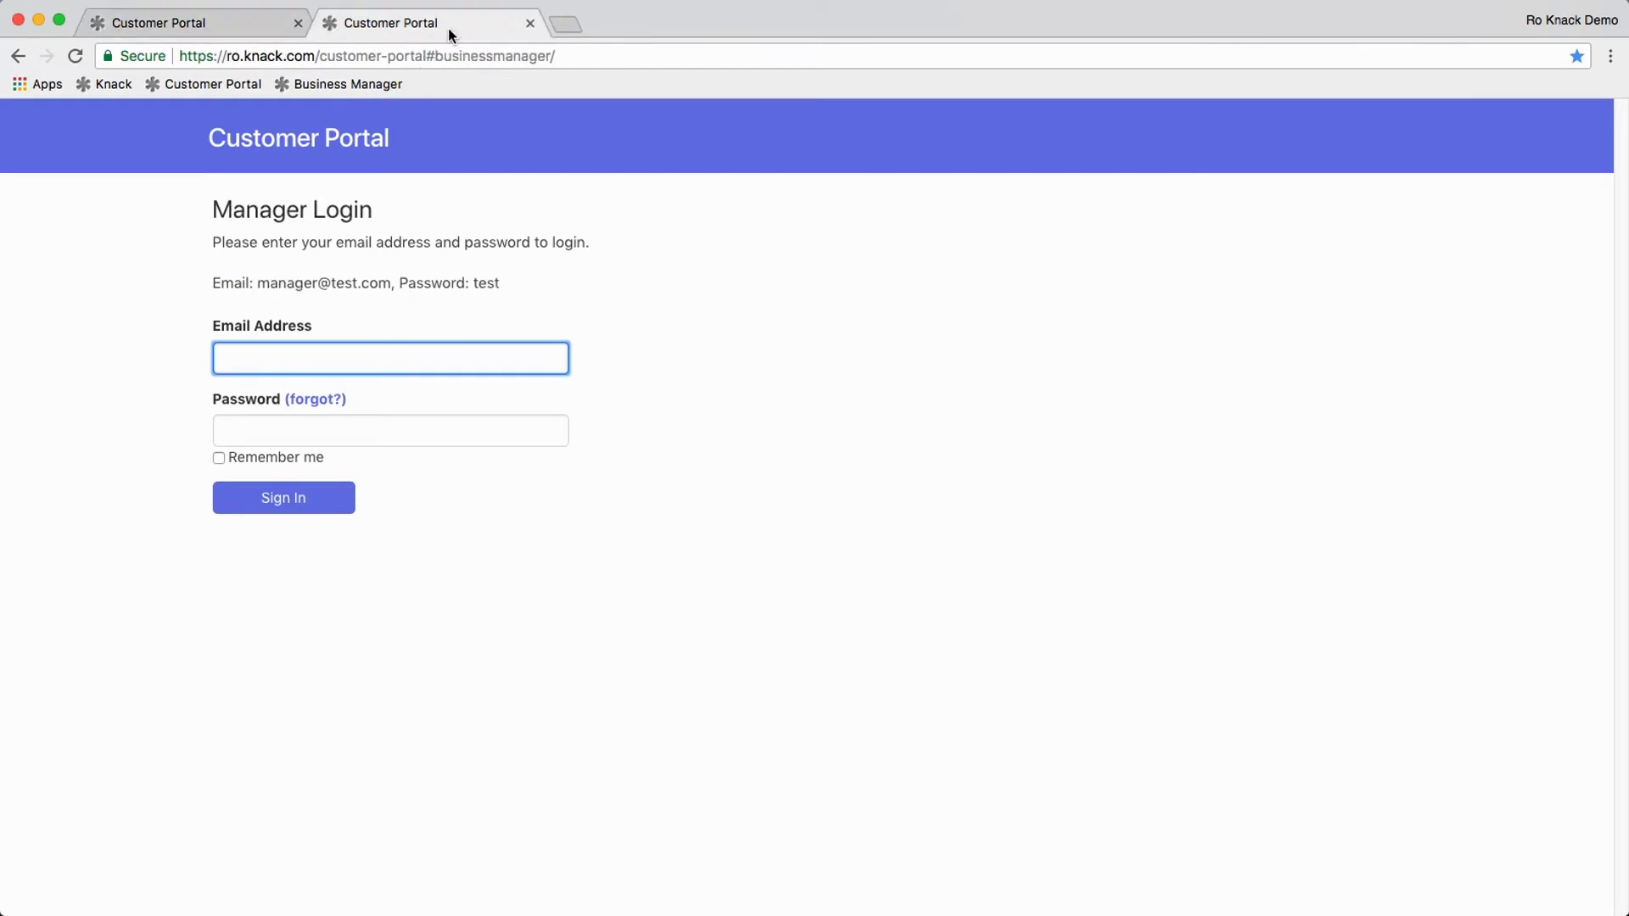
Step: Sign in with the manager's email address and password
{"action": "left_click", "coordinate": [302, 359]}
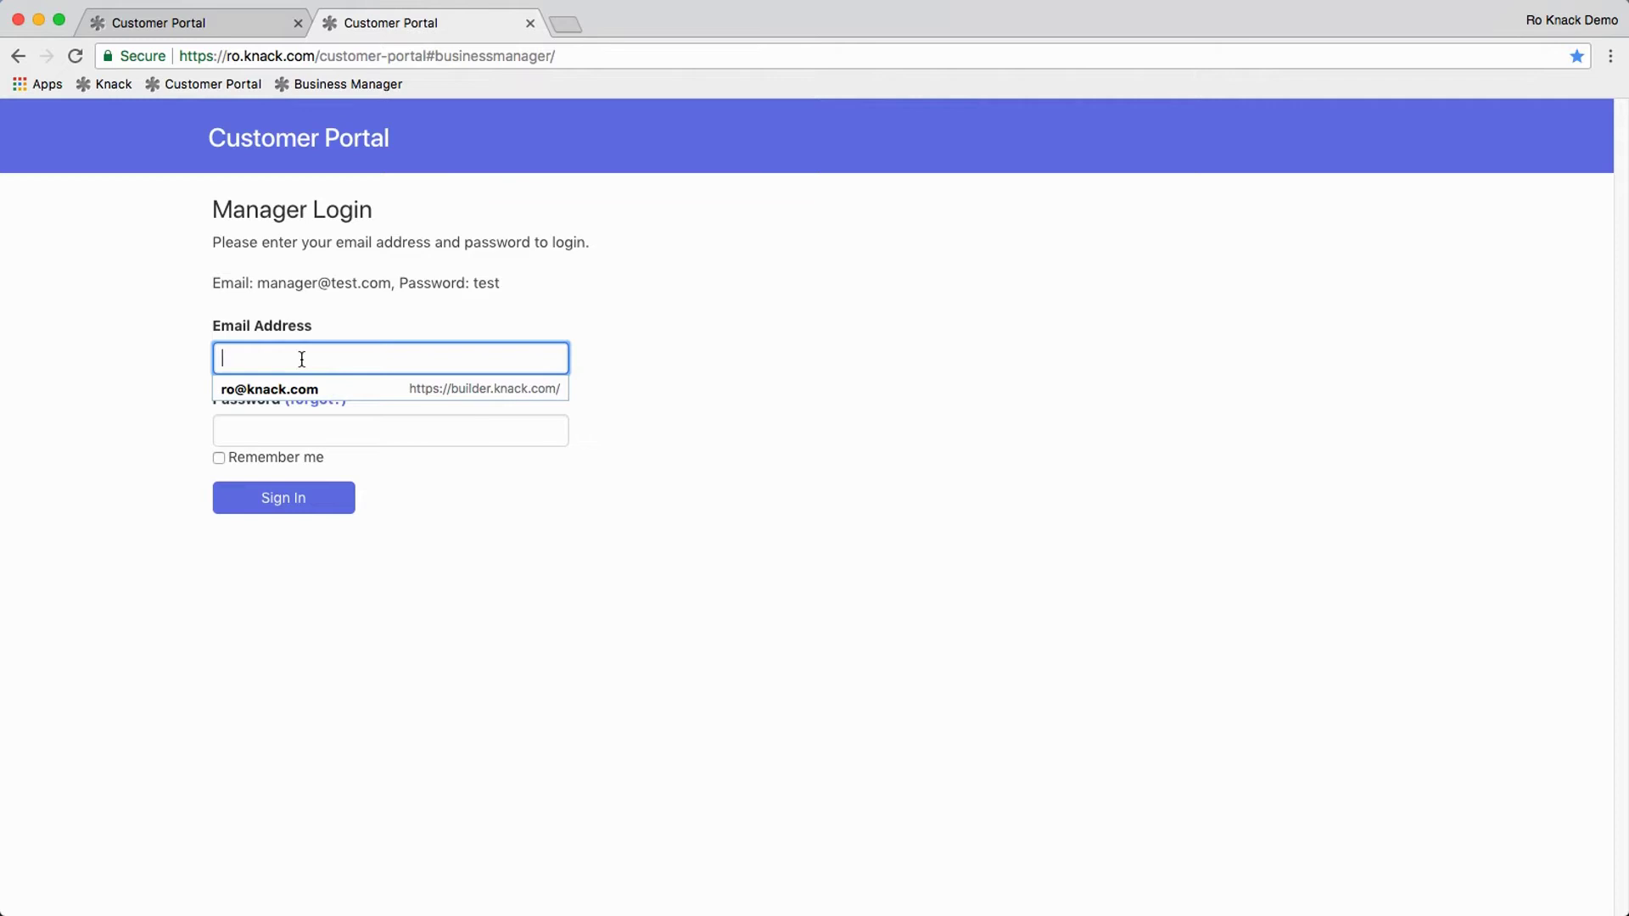
{"action": "type", "text": "manager@test.com"}
{"action": "key", "text": "Tab"}
{"action": "type", "text": "test"}
{"action": "key", "text": "Return"}
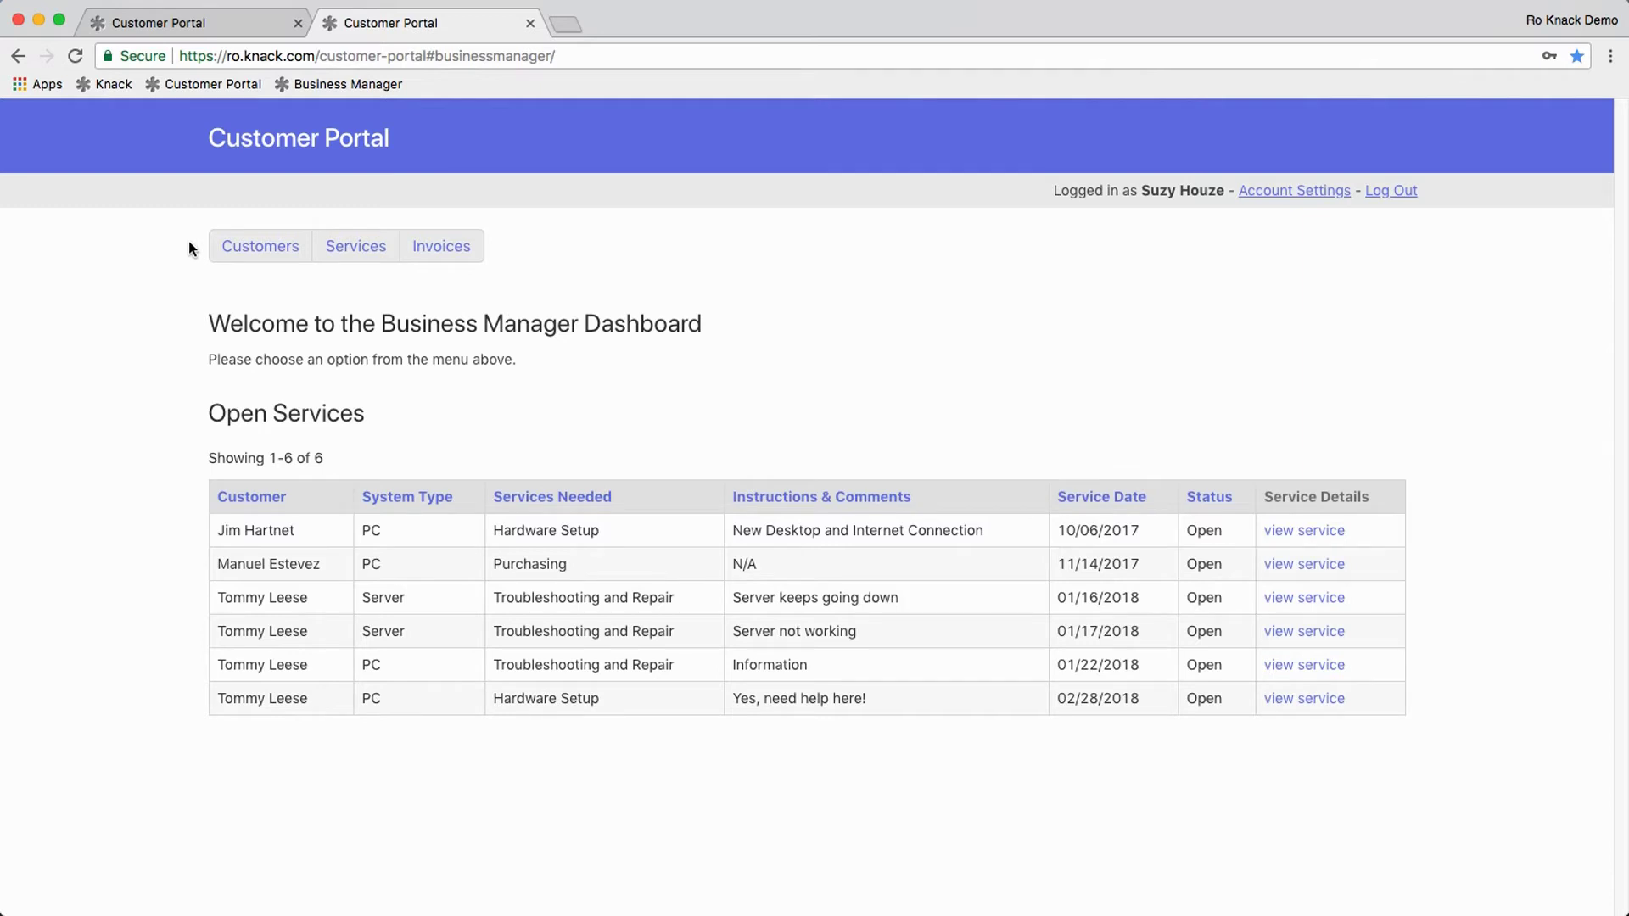
Step: Reload the customer portal tab to see the manager's permission error, then close that tab
{"action": "left_click", "coordinate": [173, 22]}
{"action": "left_click", "coordinate": [73, 58]}
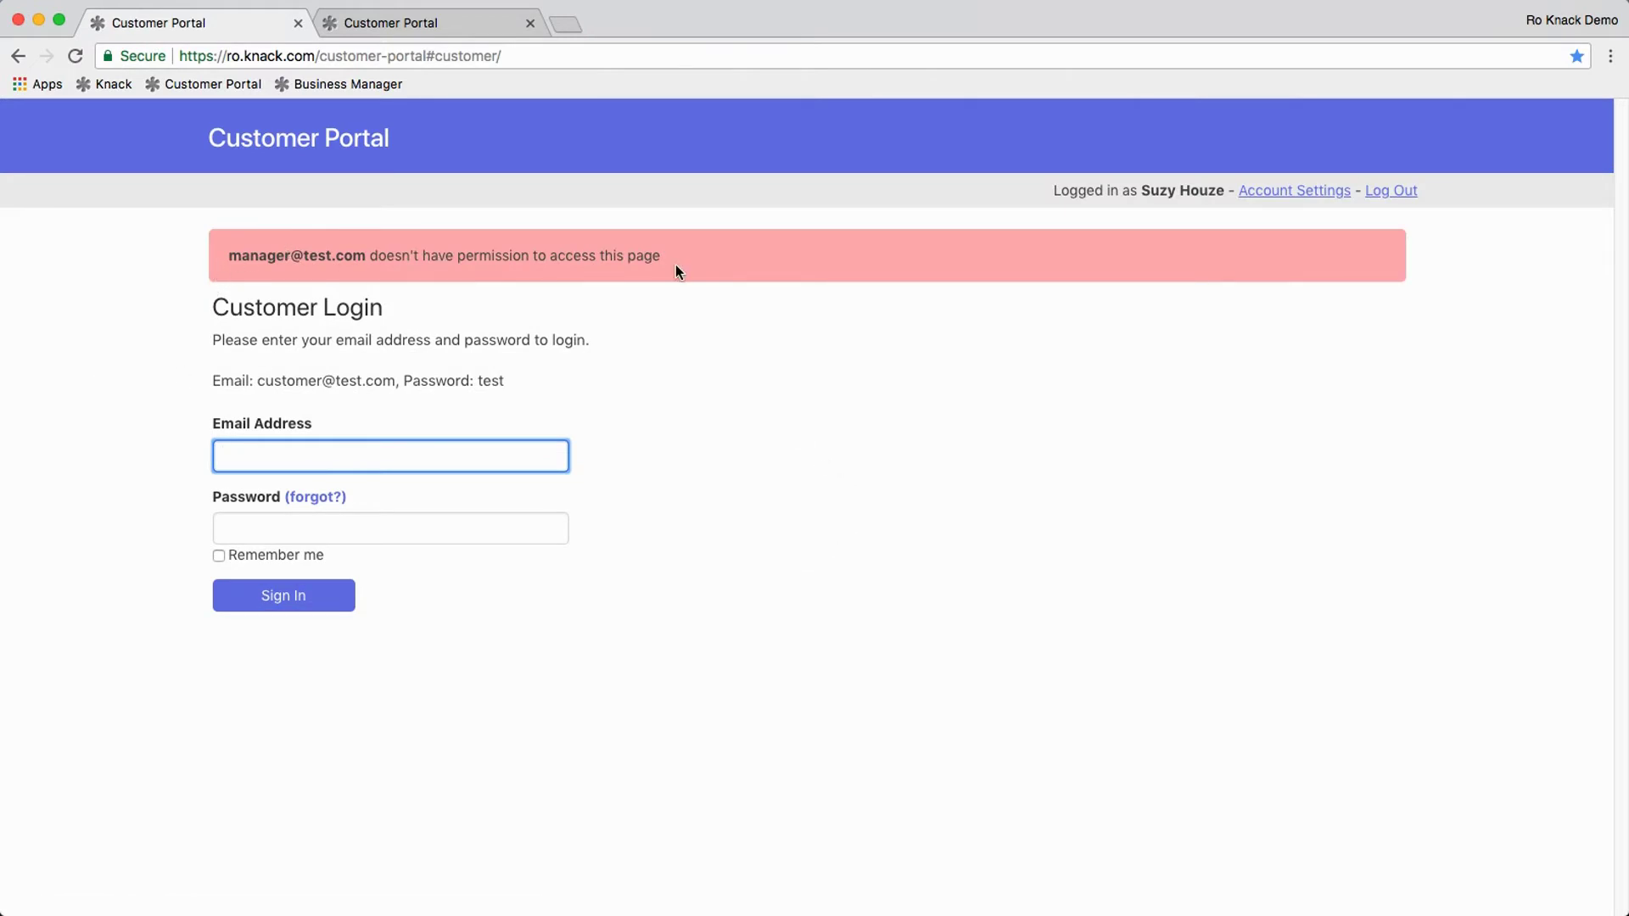
{"action": "left_click", "coordinate": [297, 23]}
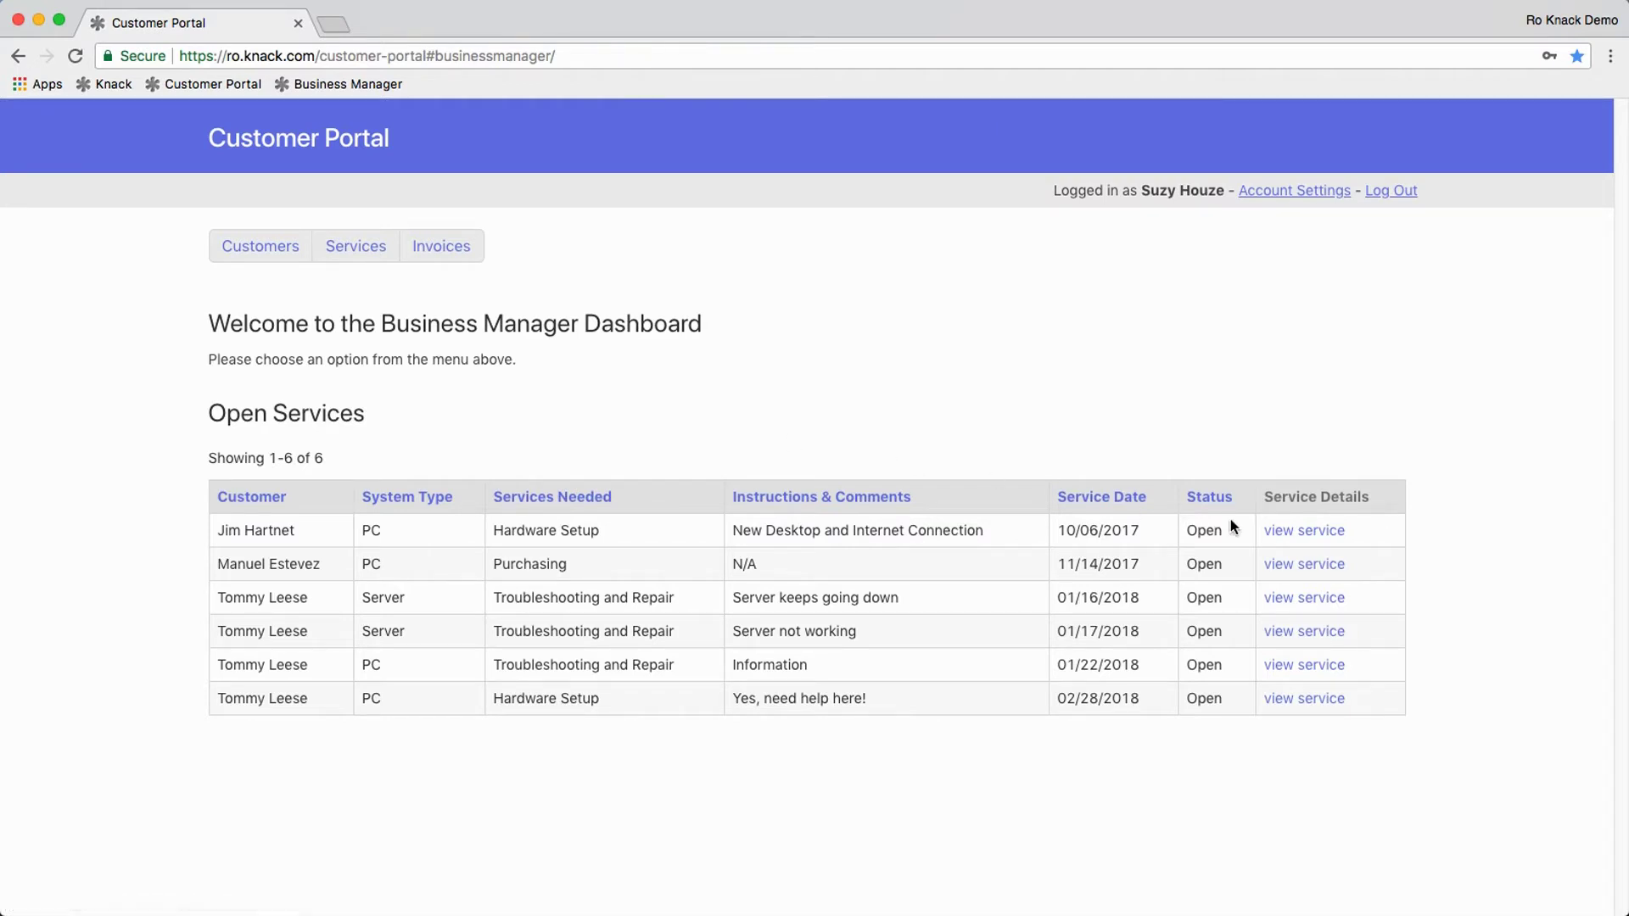
Step: Preview the first open service's details and edit form, then return to the dashboard
{"action": "left_click", "coordinate": [1307, 535]}
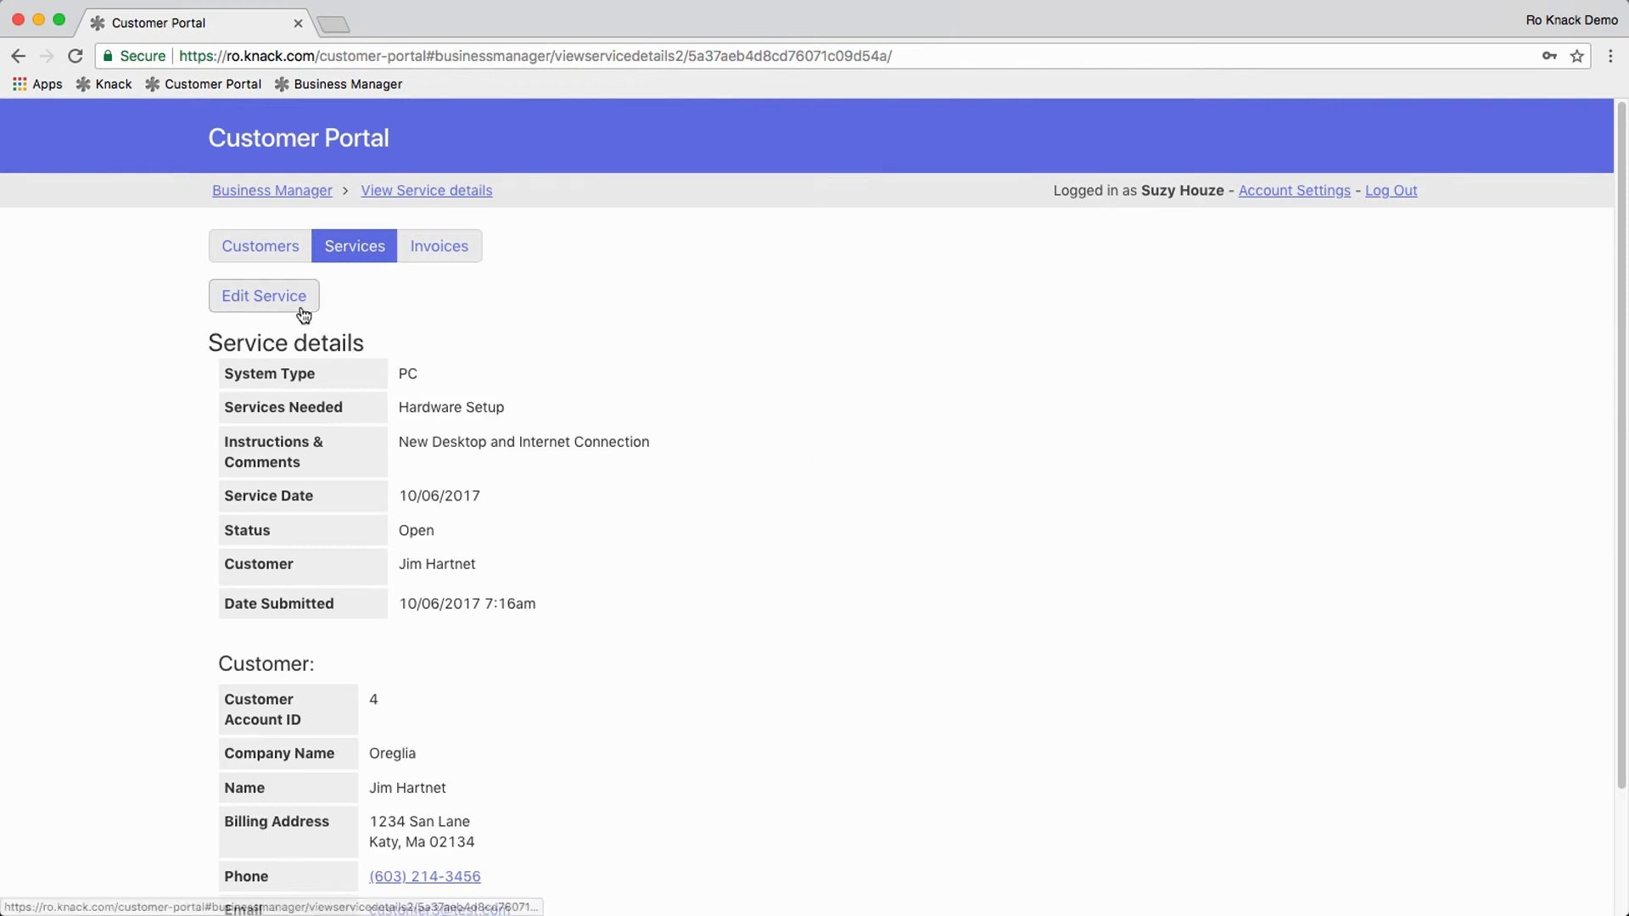
{"action": "left_click", "coordinate": [298, 303]}
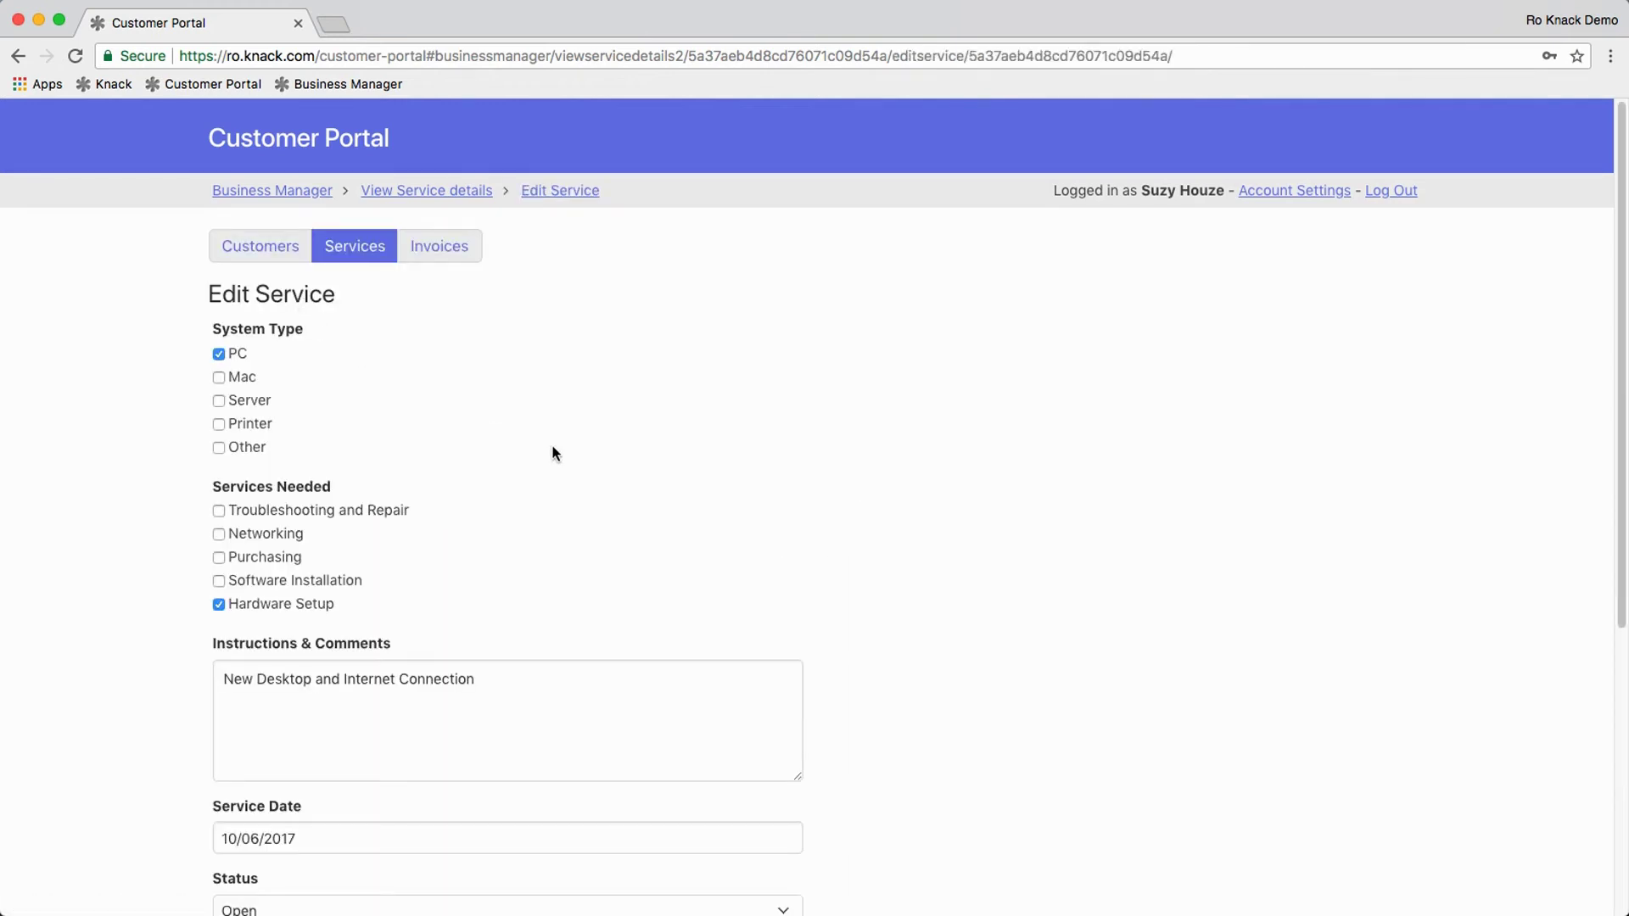
{"action": "left_click", "coordinate": [246, 192]}
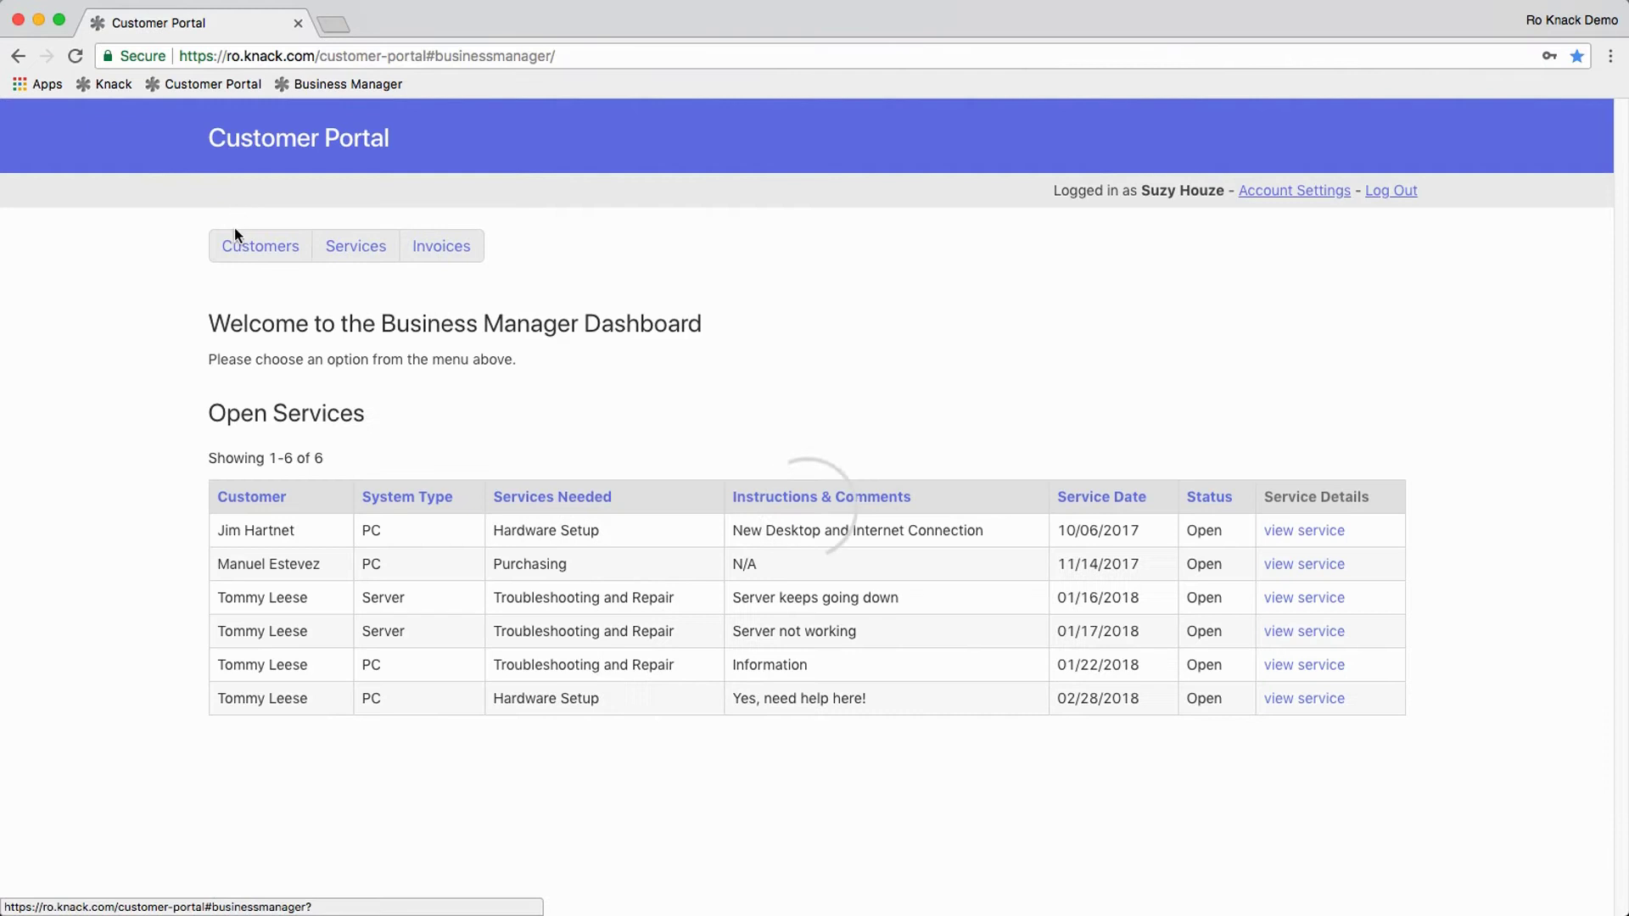
Step: Browse the Customers list and Add Customer form, then open customer New Biz's details
{"action": "left_click", "coordinate": [266, 253]}
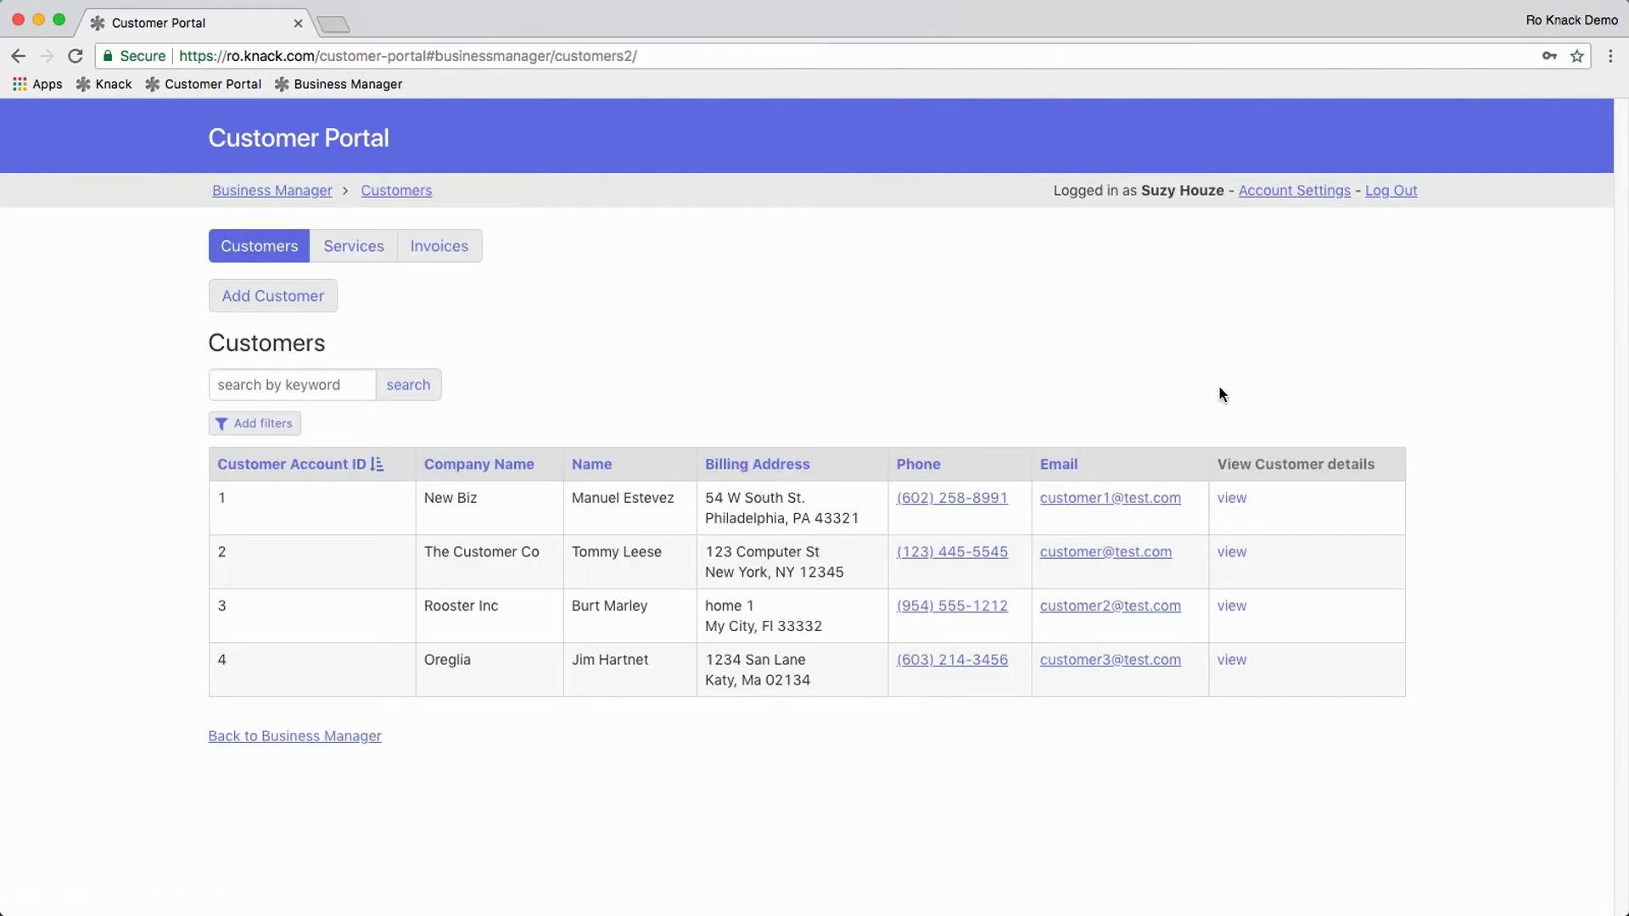
{"action": "left_click", "coordinate": [316, 307]}
{"action": "scroll", "coordinate": [1001, 452], "scroll_direction": "down", "scroll_amount": 3}
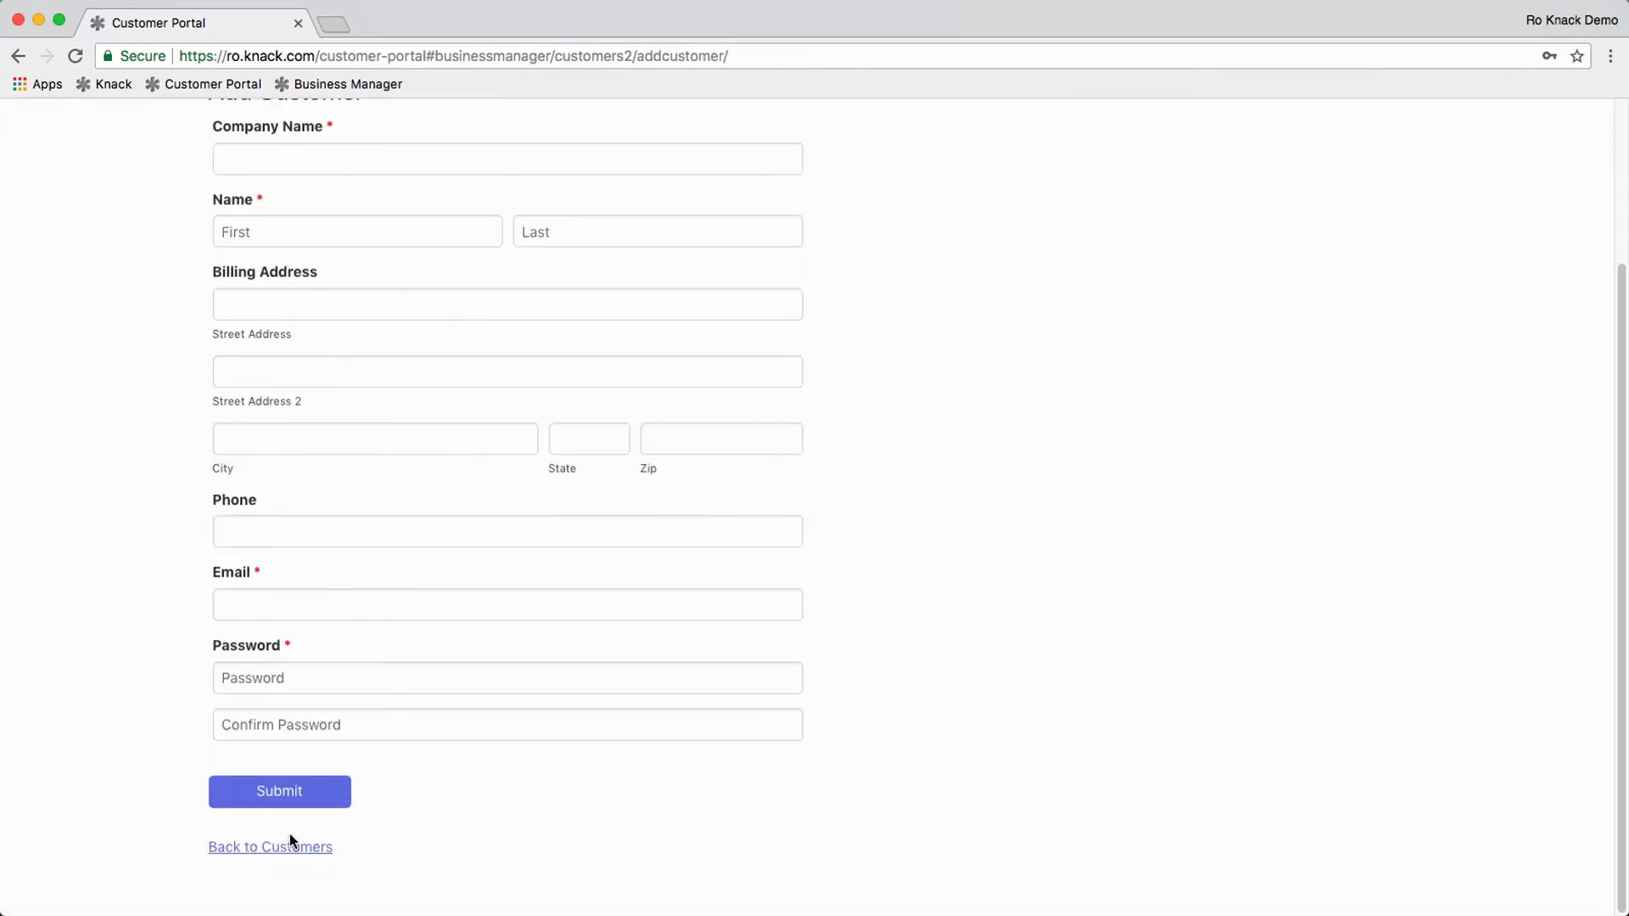
{"action": "left_click", "coordinate": [289, 844]}
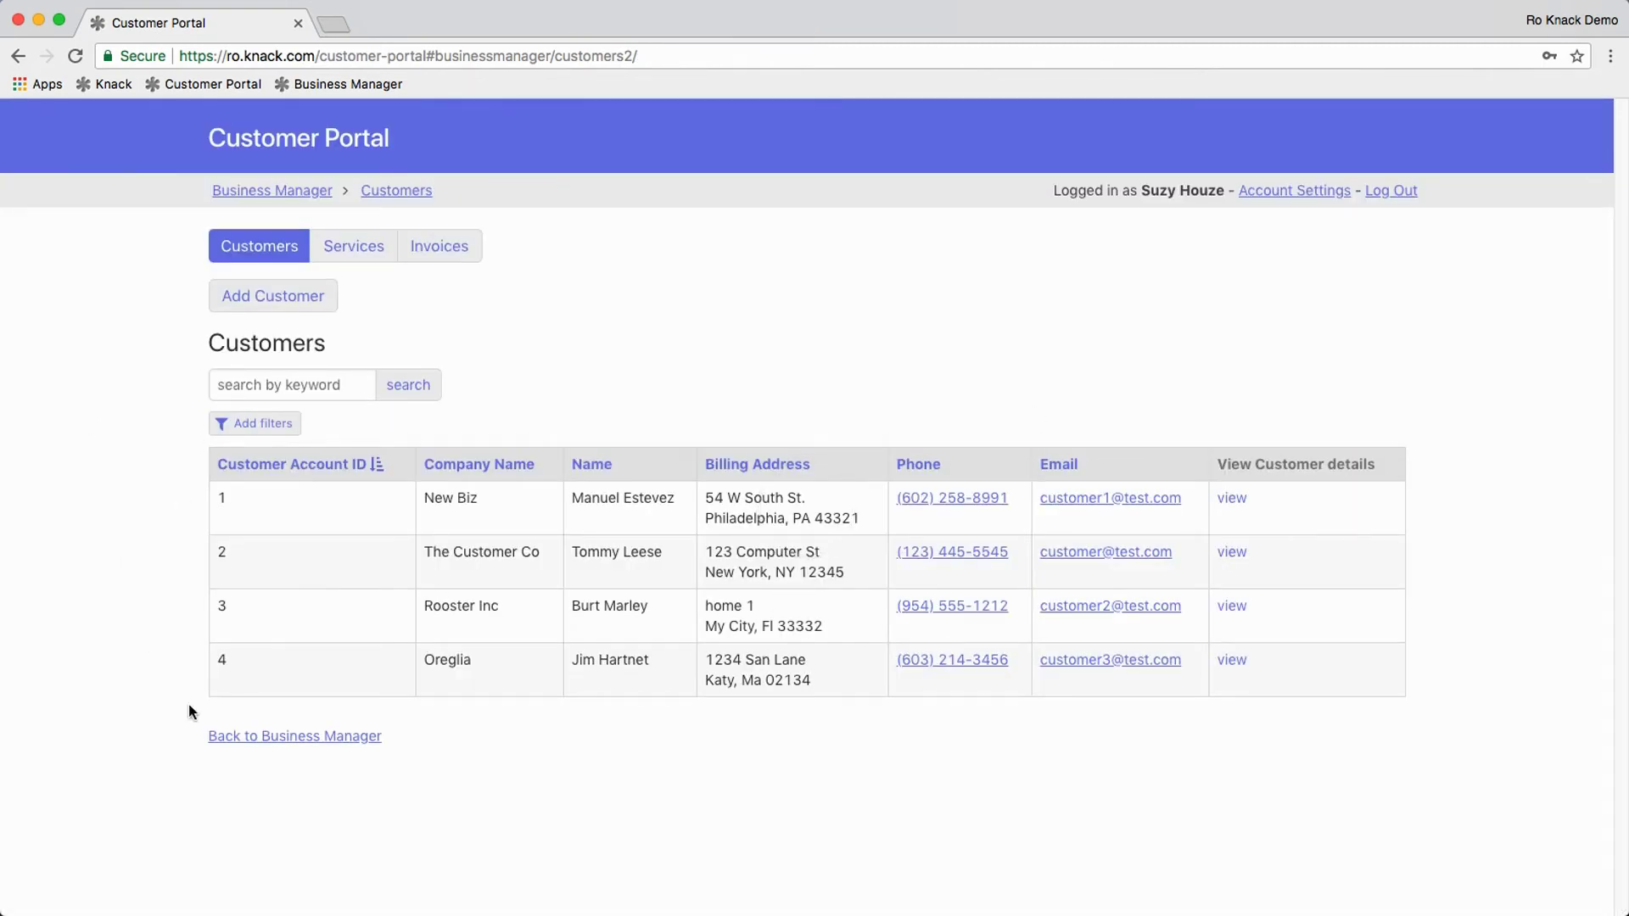
{"action": "left_click", "coordinate": [1232, 499]}
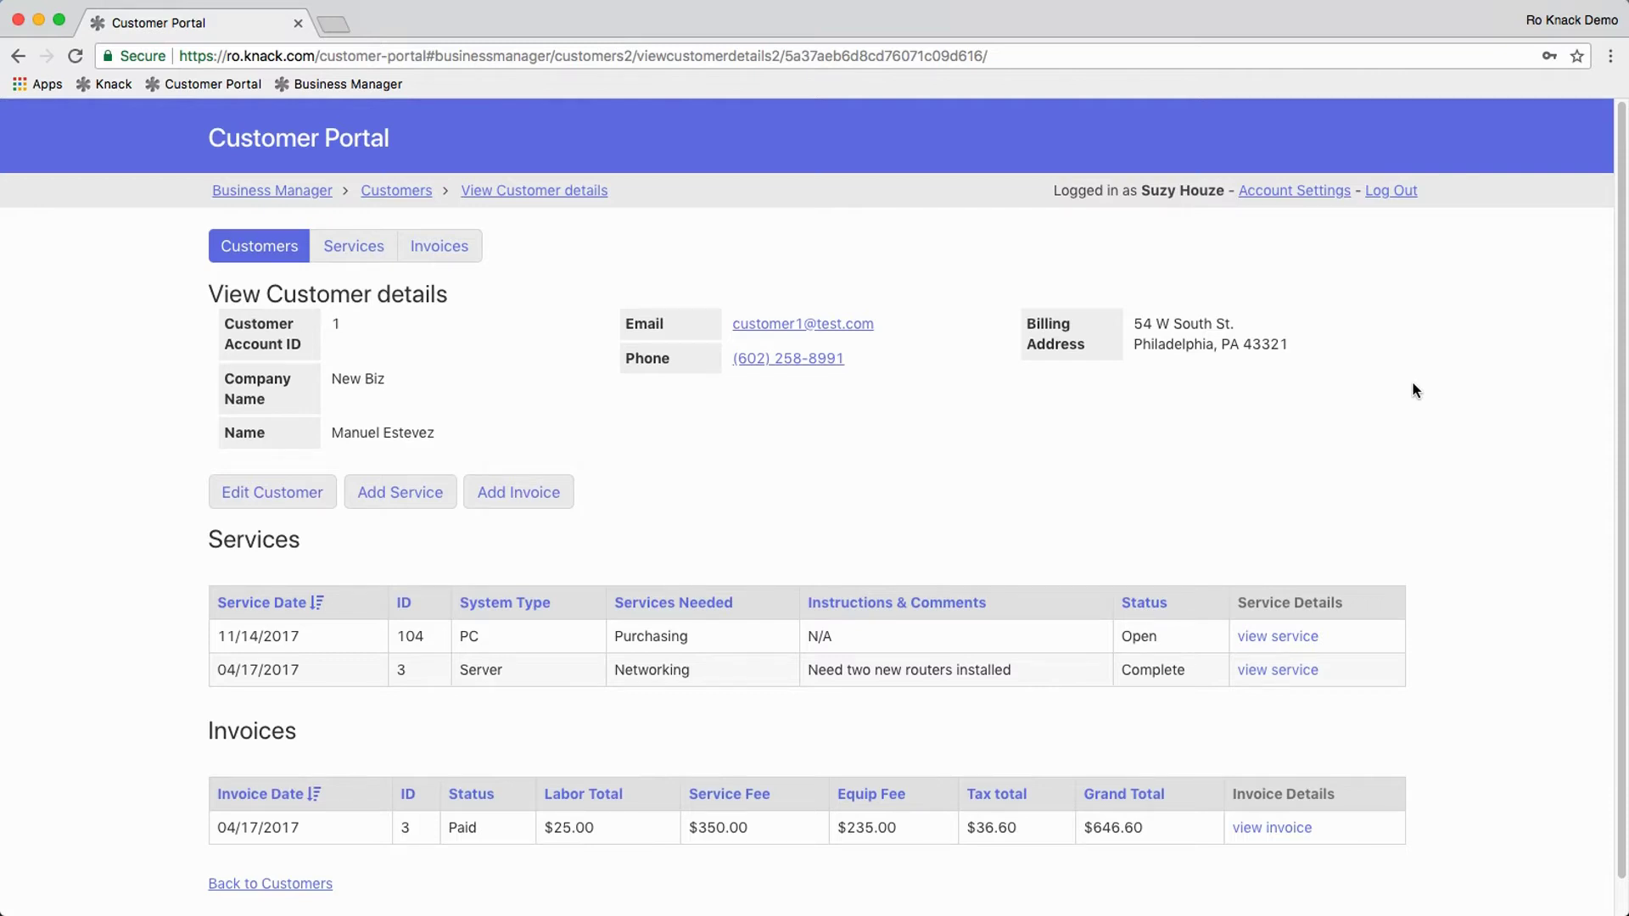
Step: Scroll through New Biz's details, then switch to the Services list
{"action": "scroll", "coordinate": [1414, 390], "scroll_direction": "down", "scroll_amount": 2}
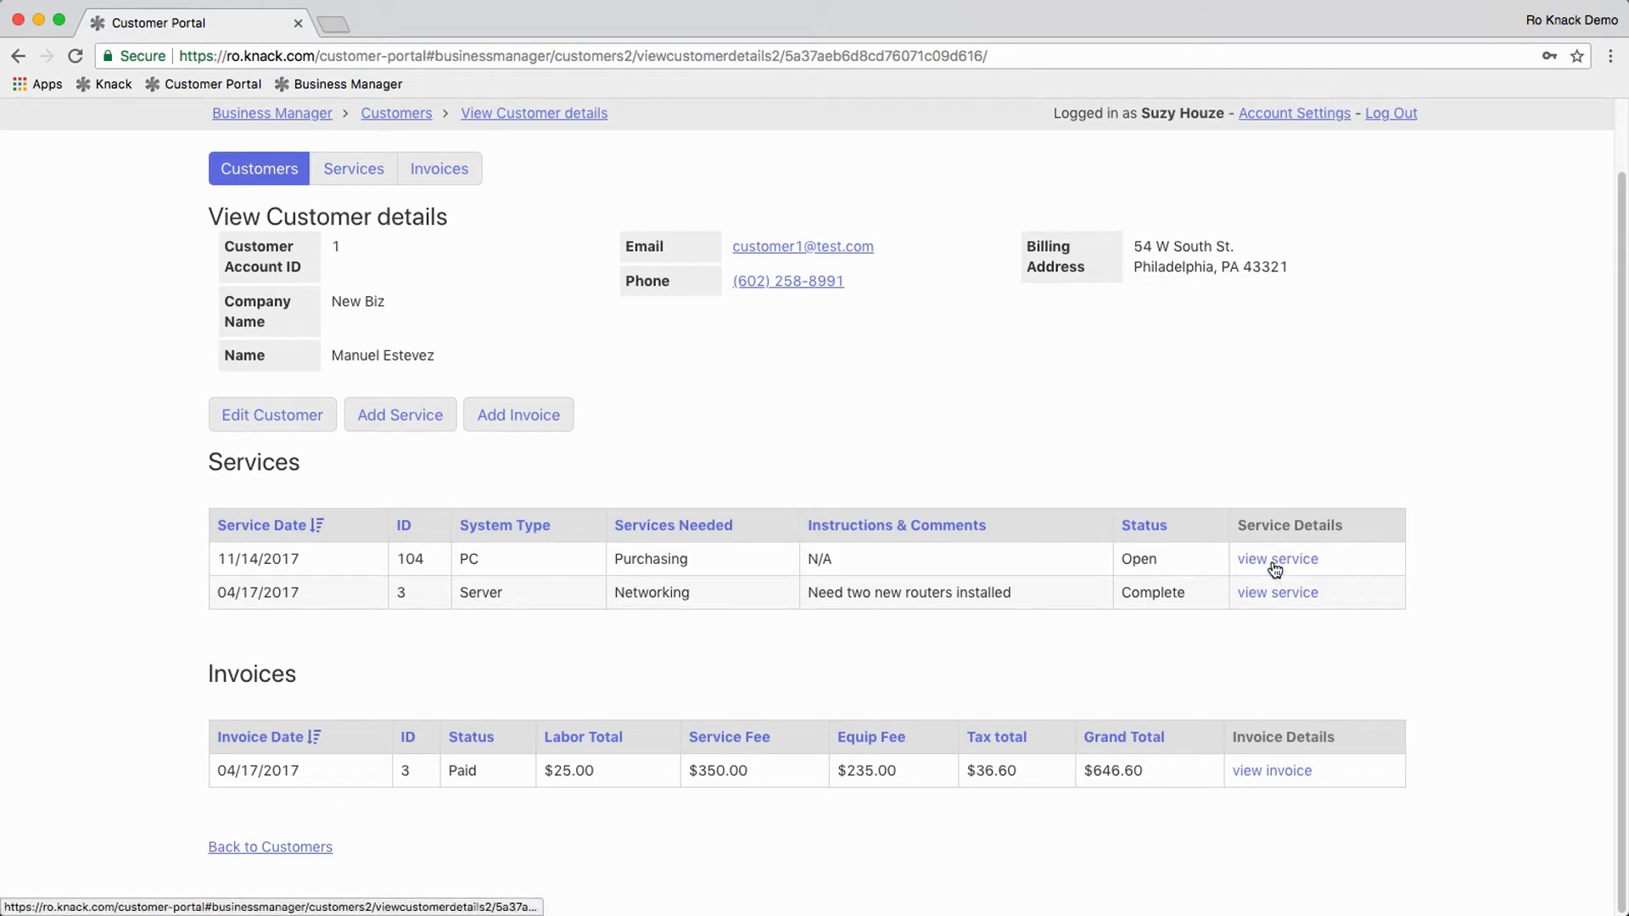
{"action": "scroll", "coordinate": [709, 448], "scroll_direction": "up", "scroll_amount": 1}
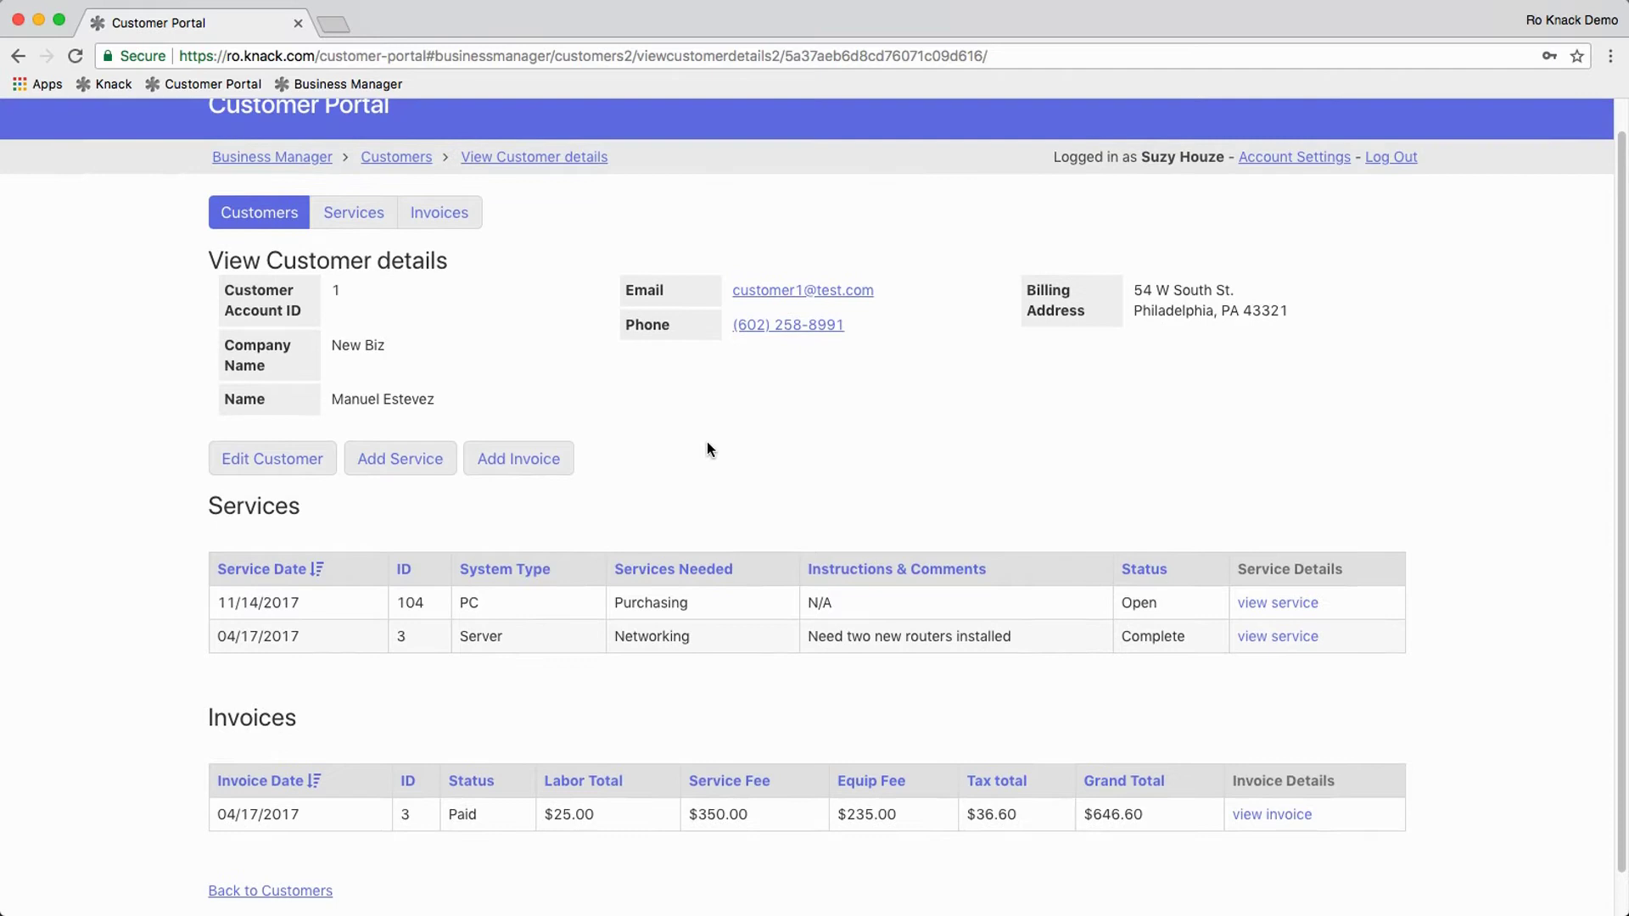
{"action": "left_click", "coordinate": [360, 212]}
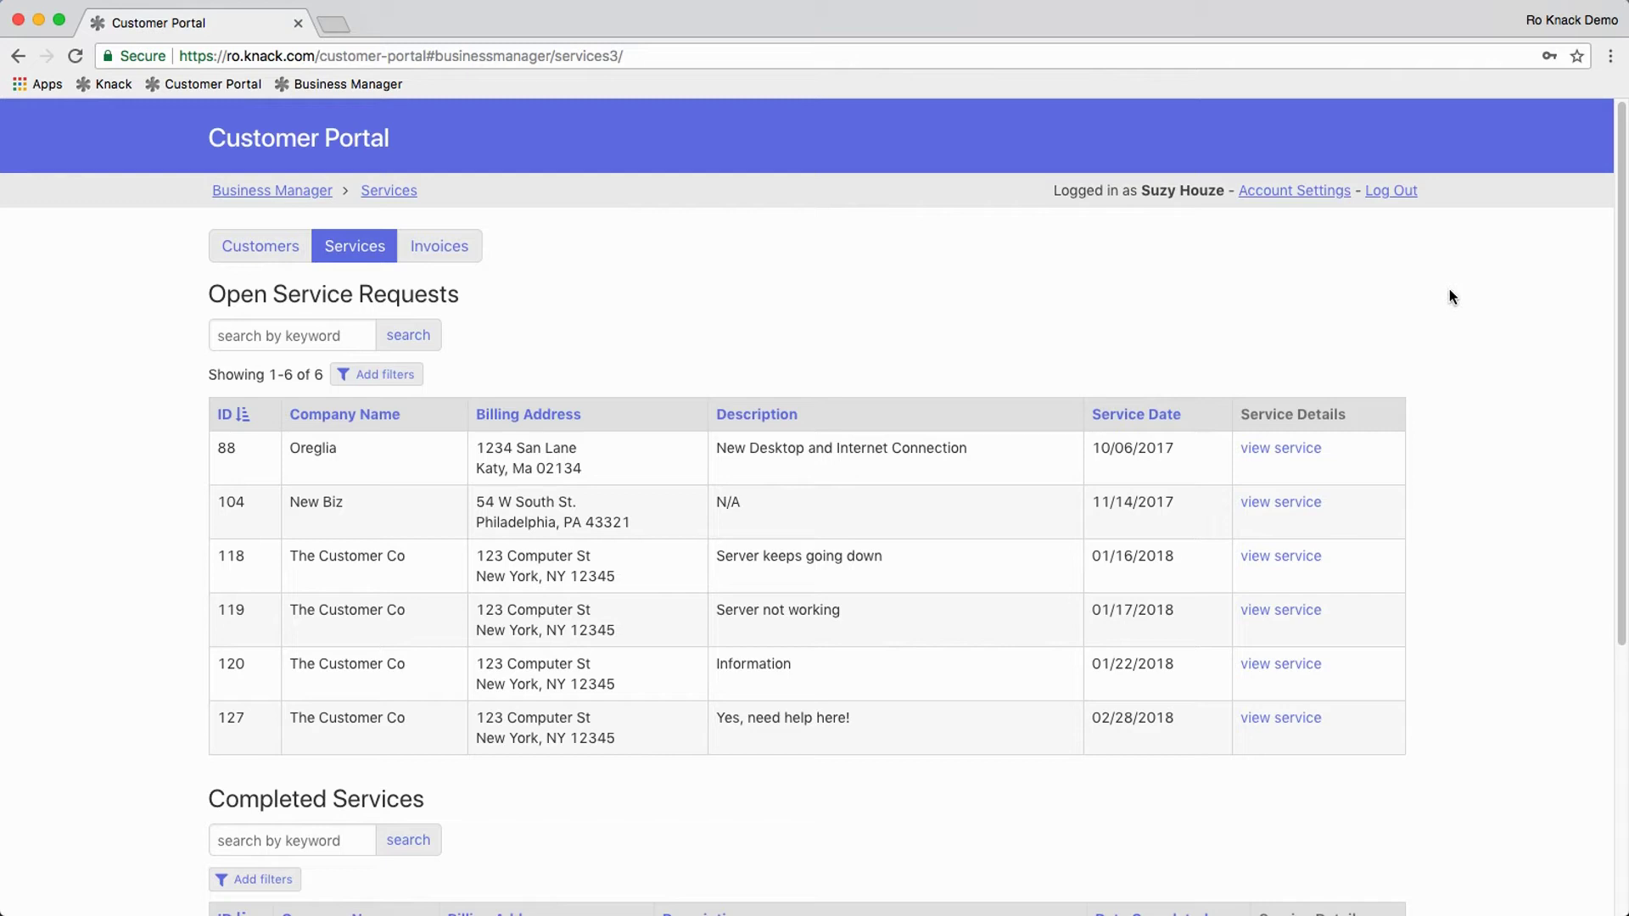
{"action": "scroll", "coordinate": [1449, 297], "scroll_direction": "down", "scroll_amount": 5}
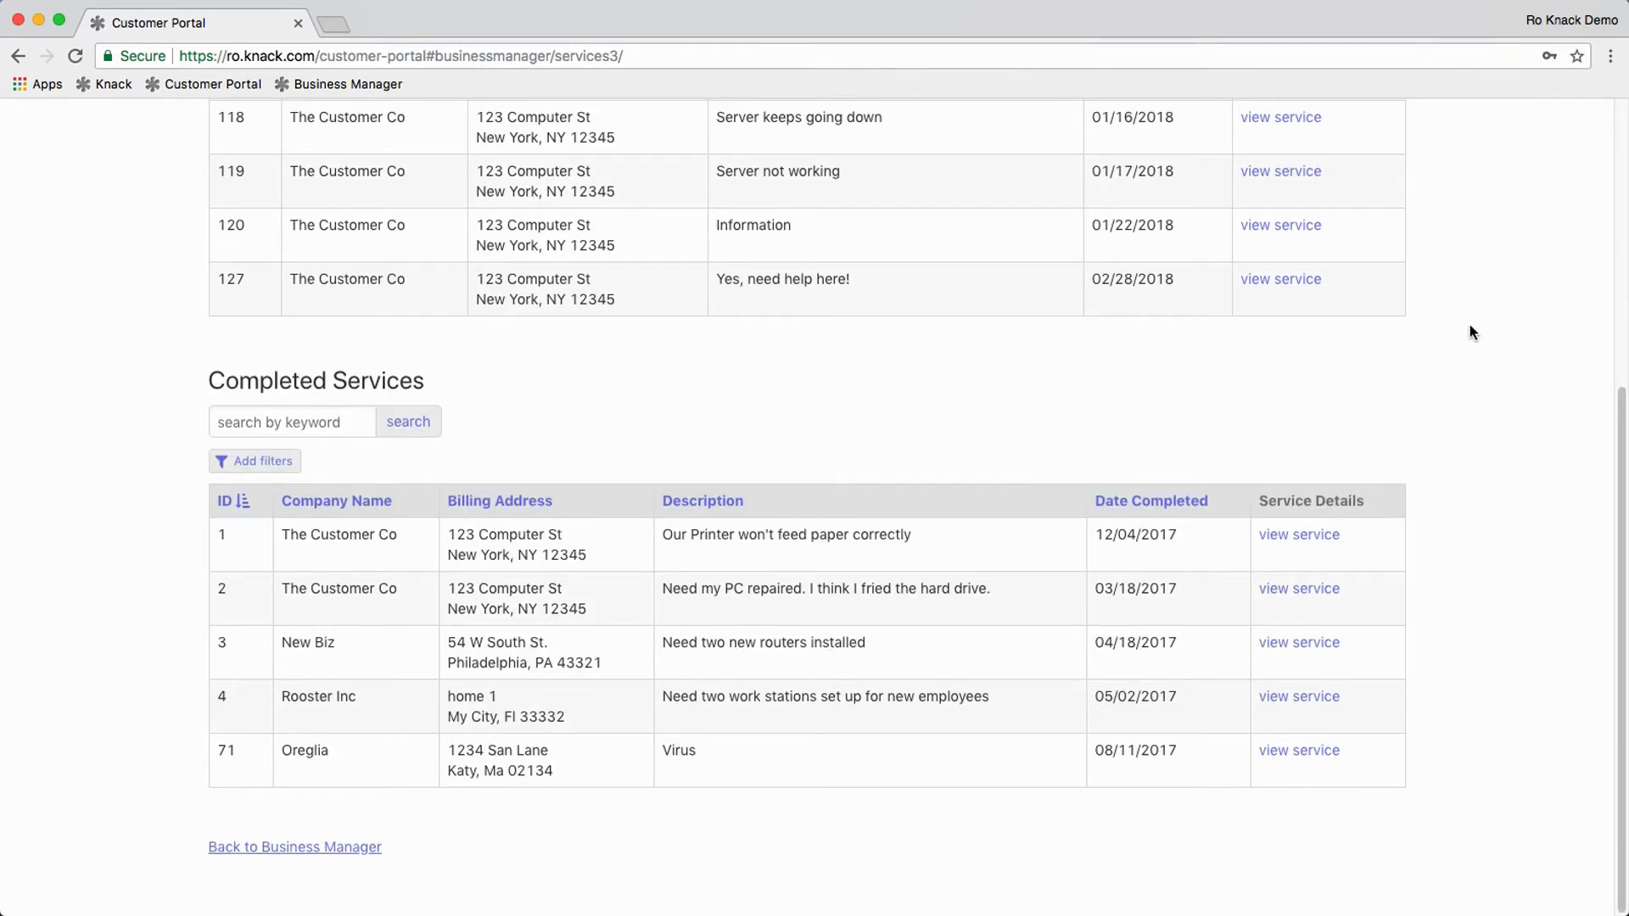
{"action": "scroll", "coordinate": [1460, 322], "scroll_direction": "up", "scroll_amount": 5}
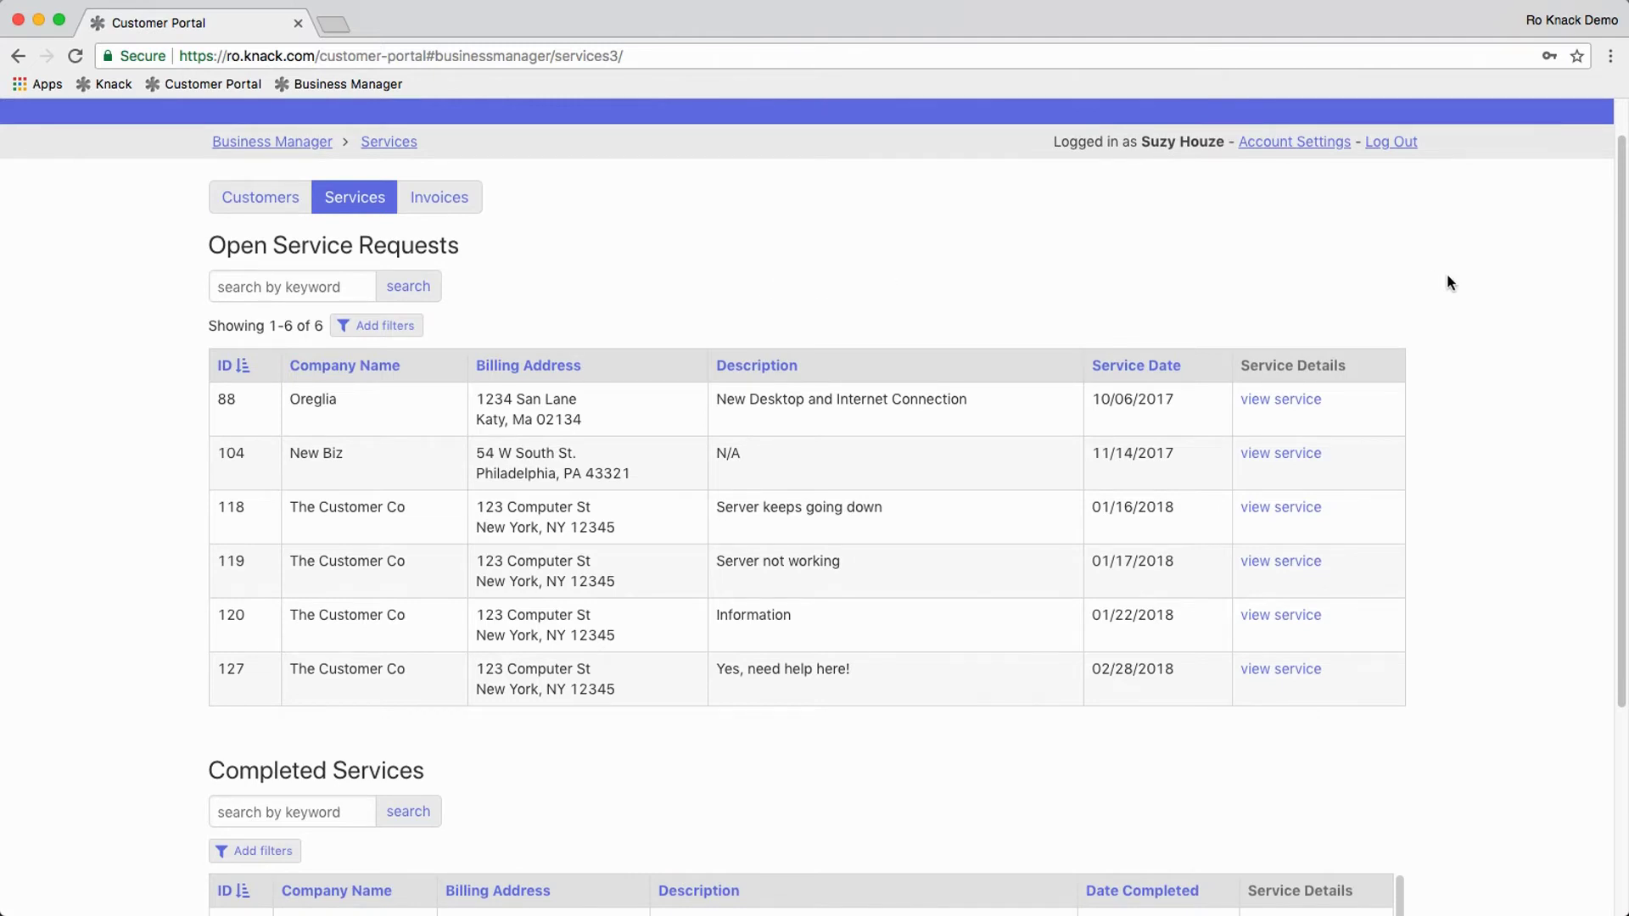
{"action": "scroll", "coordinate": [1469, 286], "scroll_direction": "down", "scroll_amount": 3}
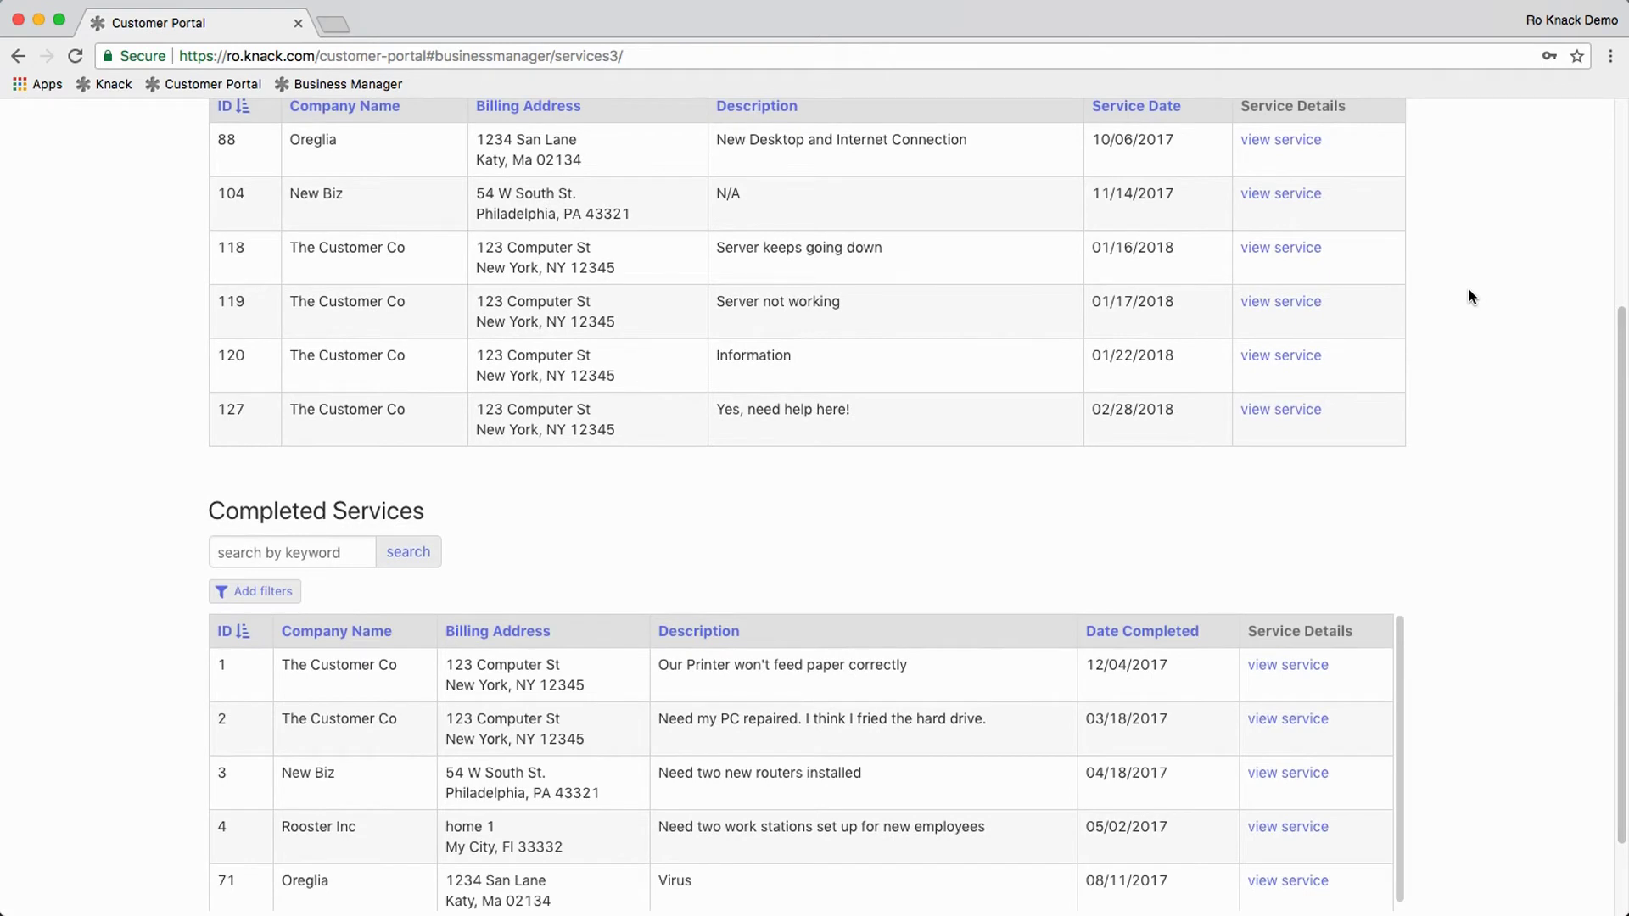
{"action": "scroll", "coordinate": [1470, 296], "scroll_direction": "up", "scroll_amount": 1}
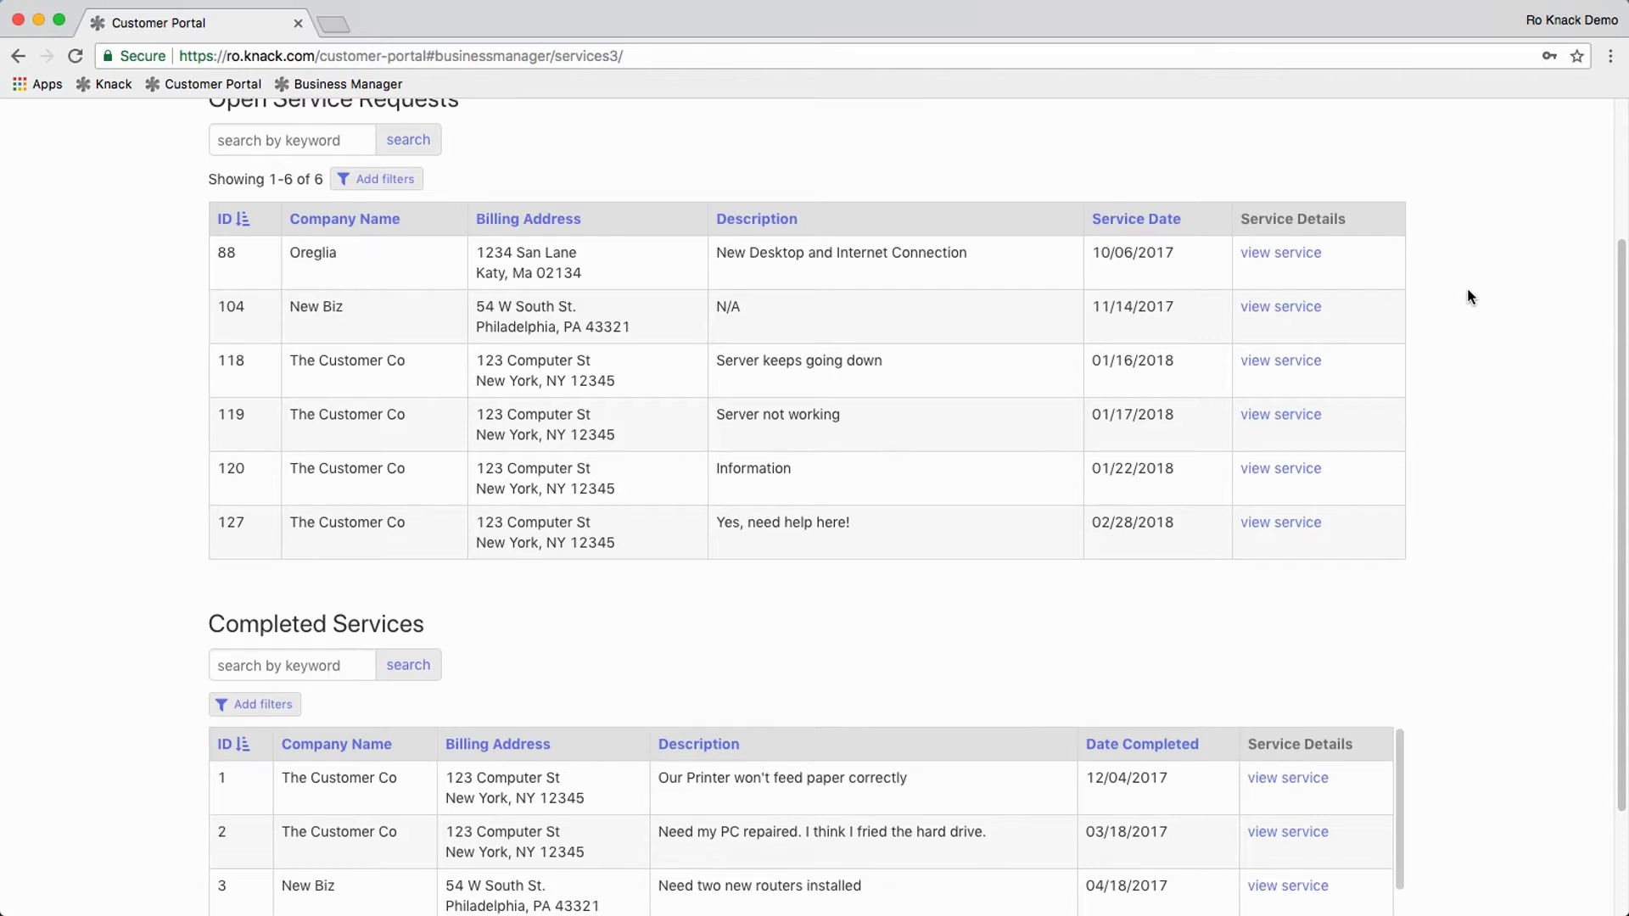
{"action": "scroll", "coordinate": [1468, 290], "scroll_direction": "up", "scroll_amount": 2}
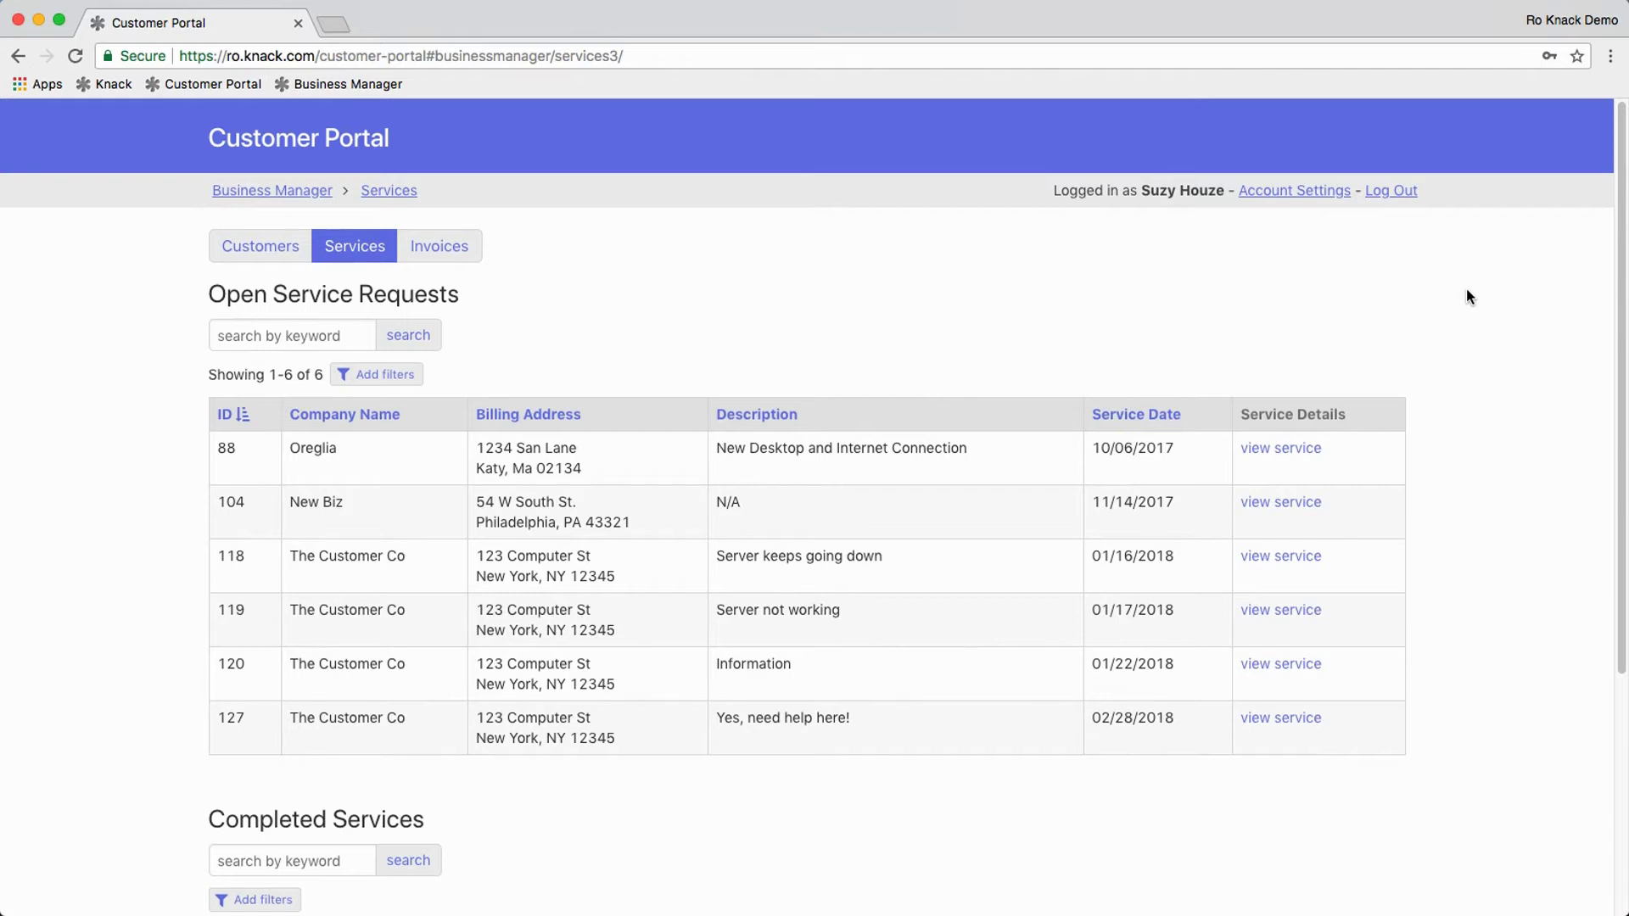
Step: View service request 88's details and edit form, then open the Invoices list
{"action": "left_click", "coordinate": [1285, 450]}
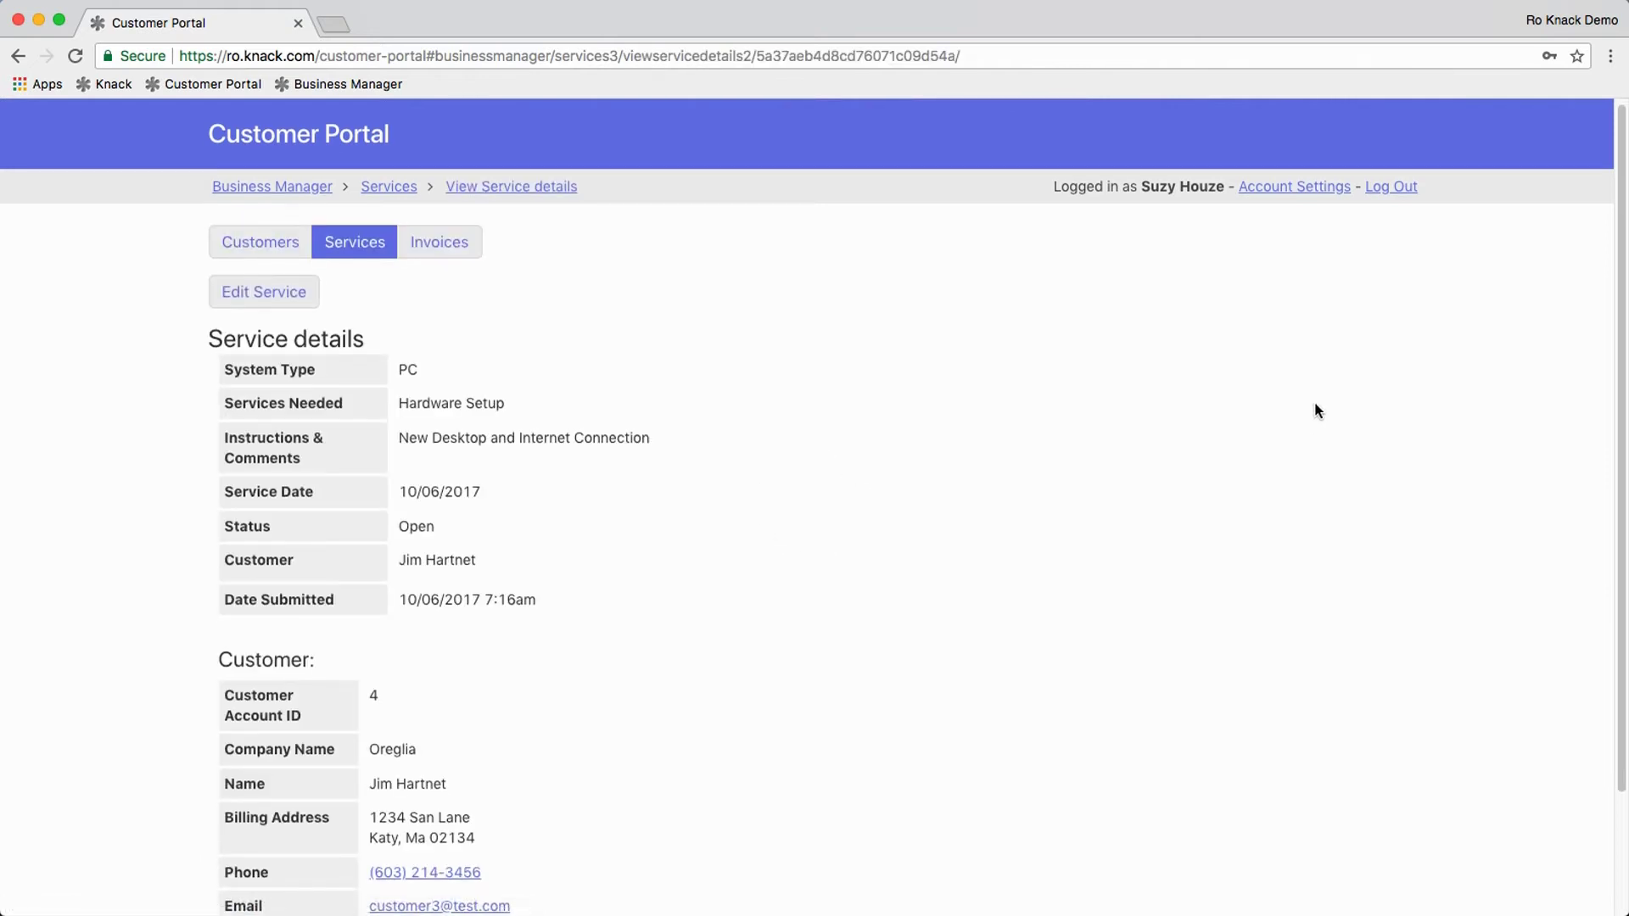
{"action": "scroll", "coordinate": [1315, 406], "scroll_direction": "down", "scroll_amount": 3}
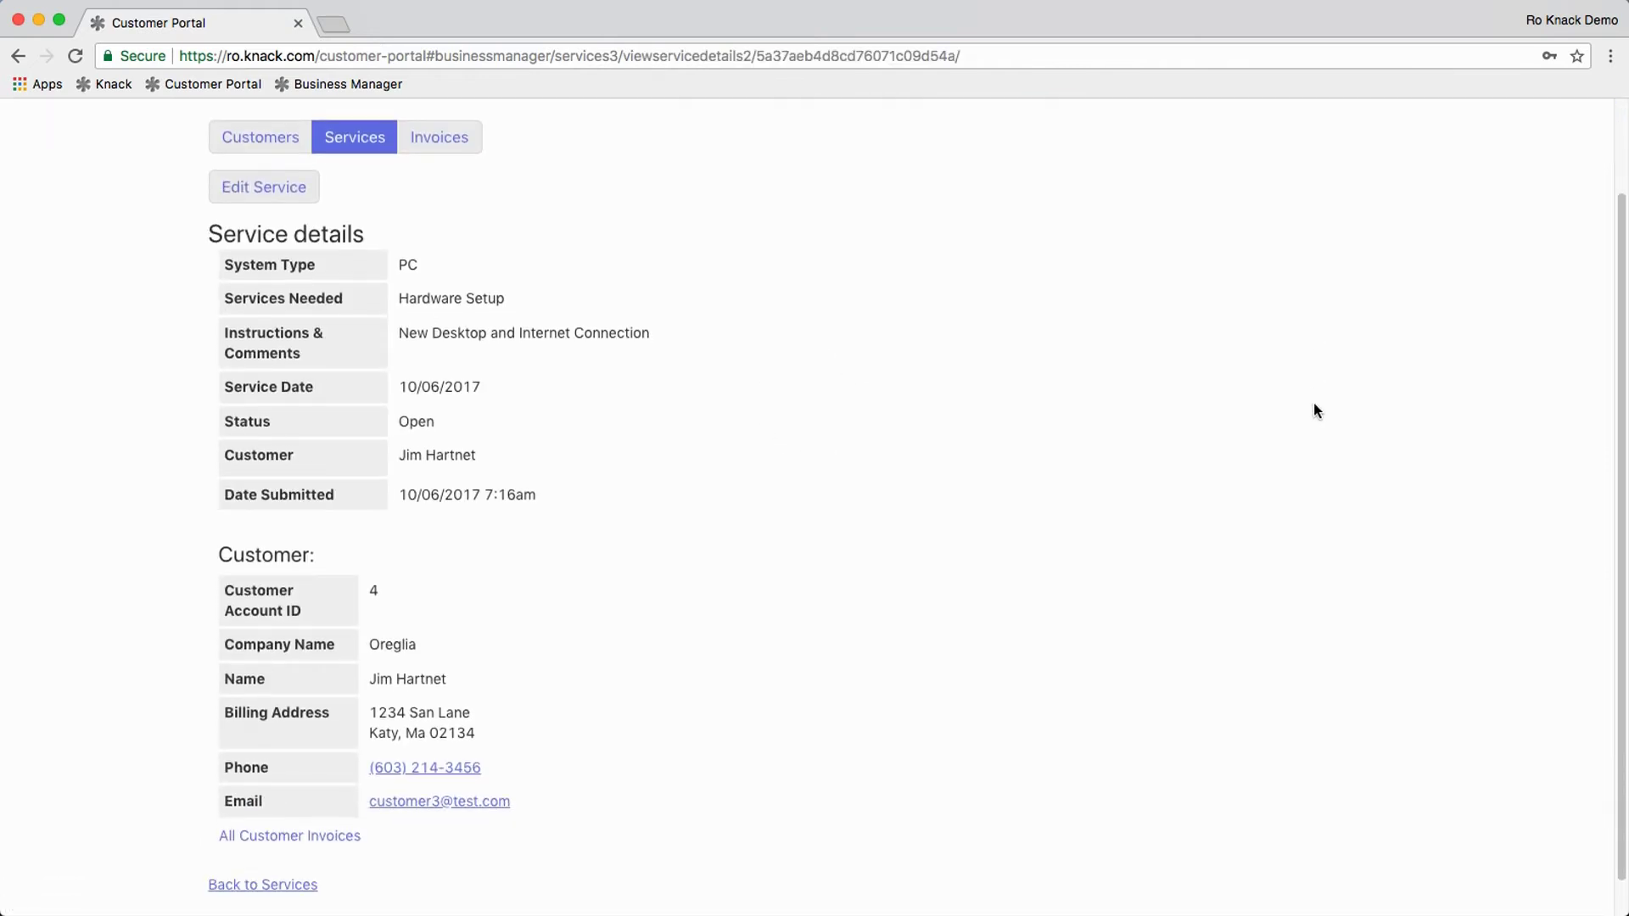
{"action": "left_click", "coordinate": [264, 184]}
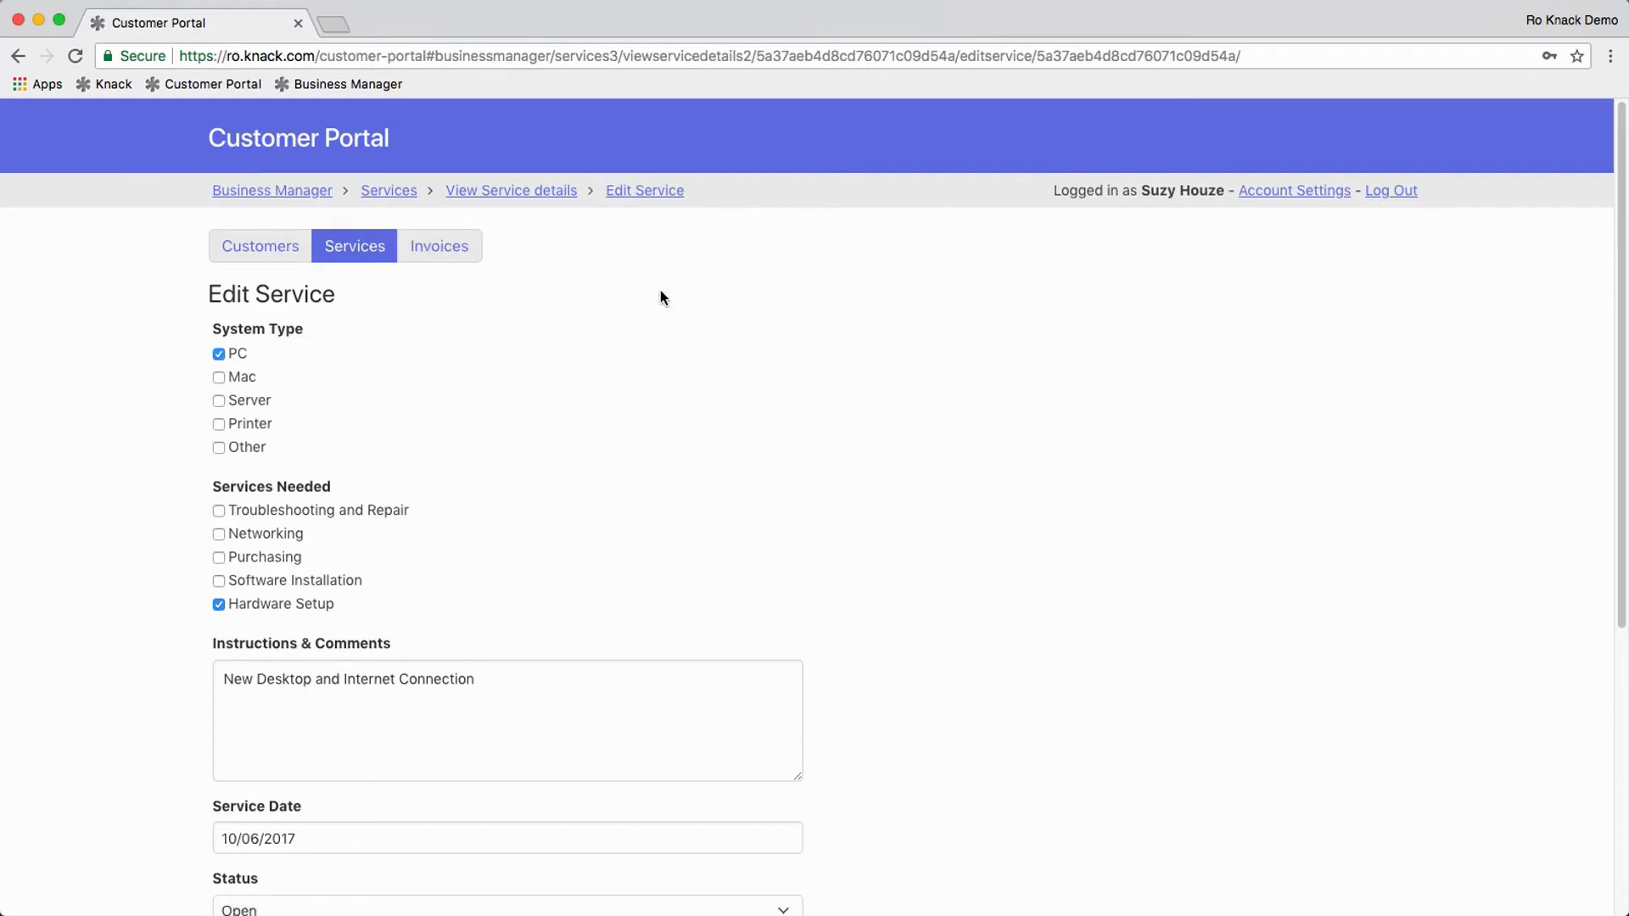
{"action": "scroll", "coordinate": [662, 297], "scroll_direction": "down", "scroll_amount": 2}
{"action": "scroll", "coordinate": [661, 297], "scroll_direction": "up", "scroll_amount": 2}
{"action": "left_click", "coordinate": [454, 255]}
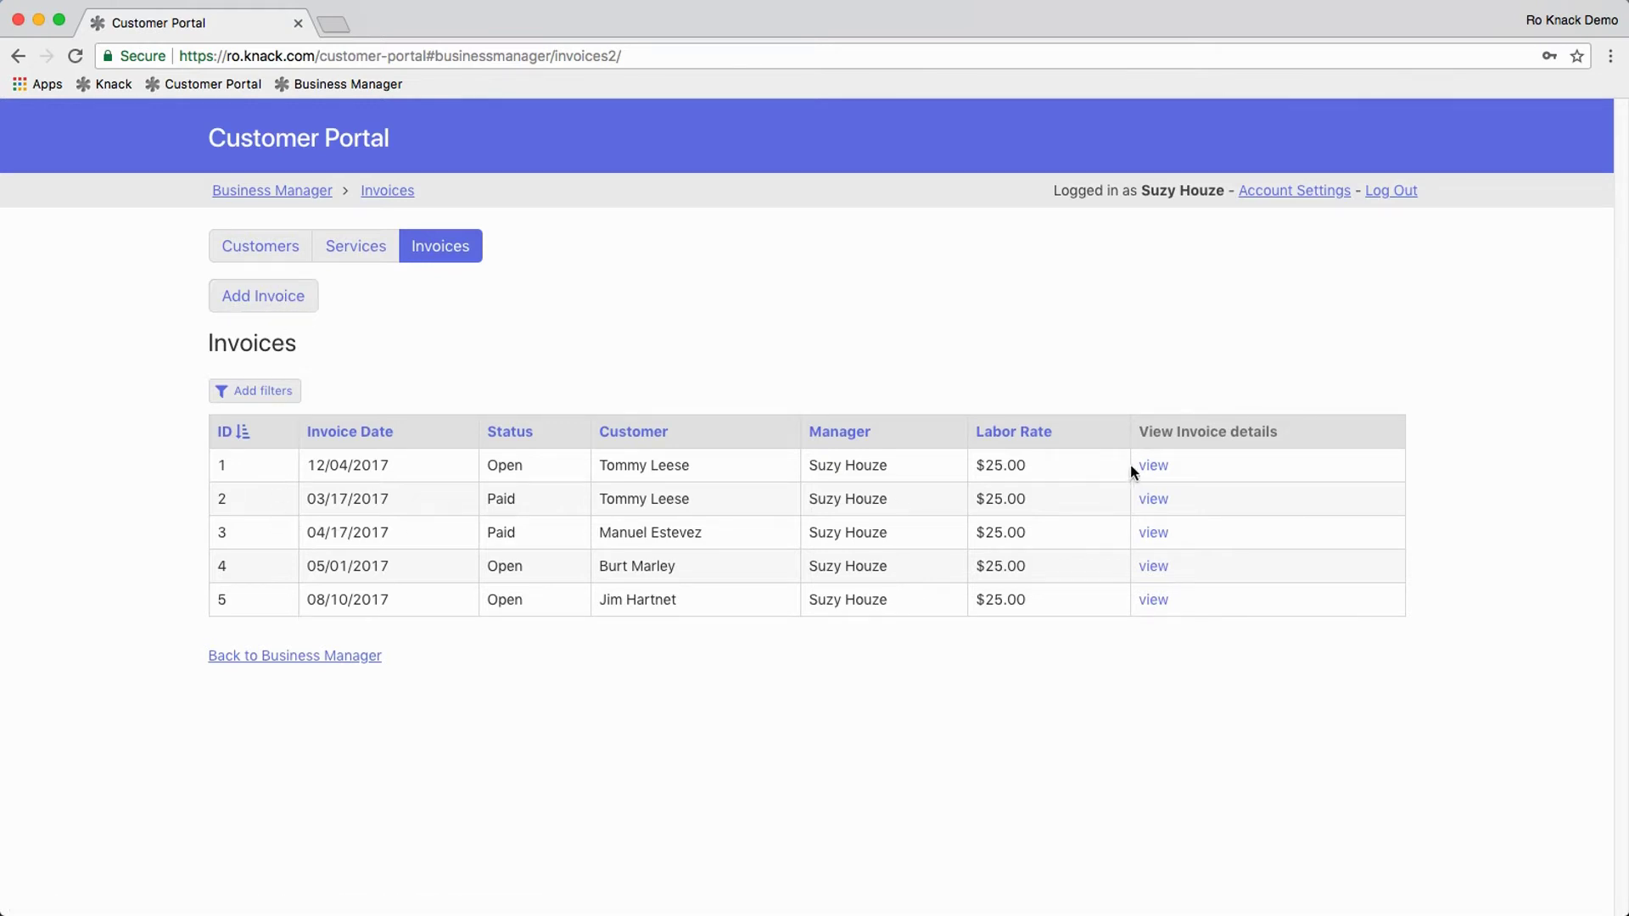
Step: Open the 12/04/2017 invoice's details and Edit Invoice form, then return to the dashboard
{"action": "left_click", "coordinate": [1153, 466]}
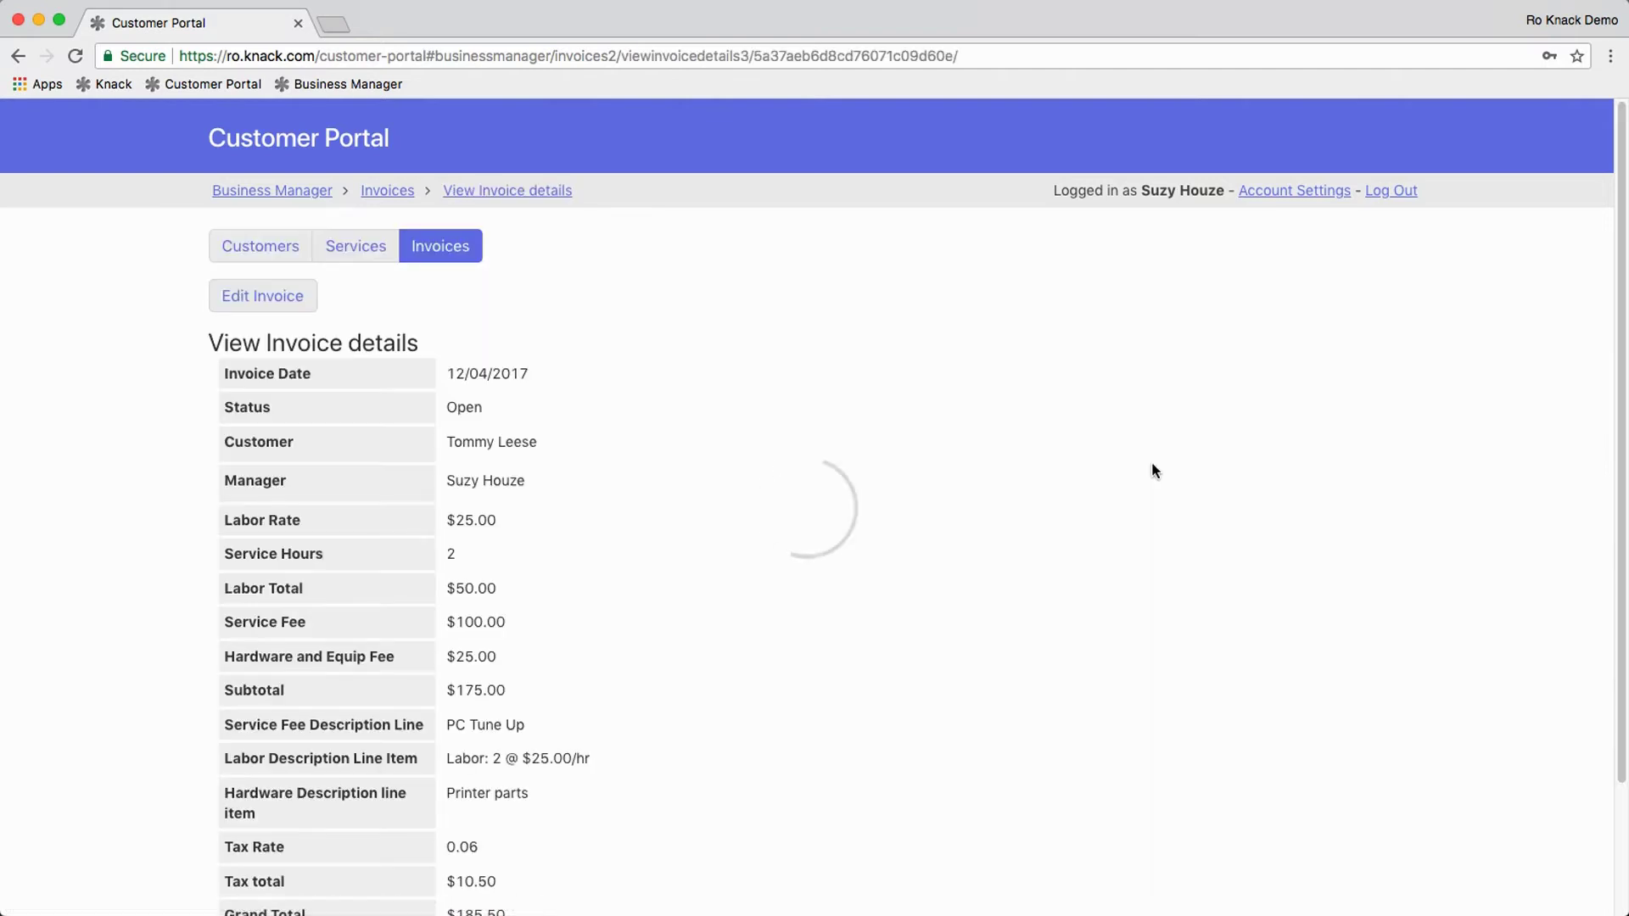
{"action": "scroll", "coordinate": [1083, 429], "scroll_direction": "down", "scroll_amount": 3}
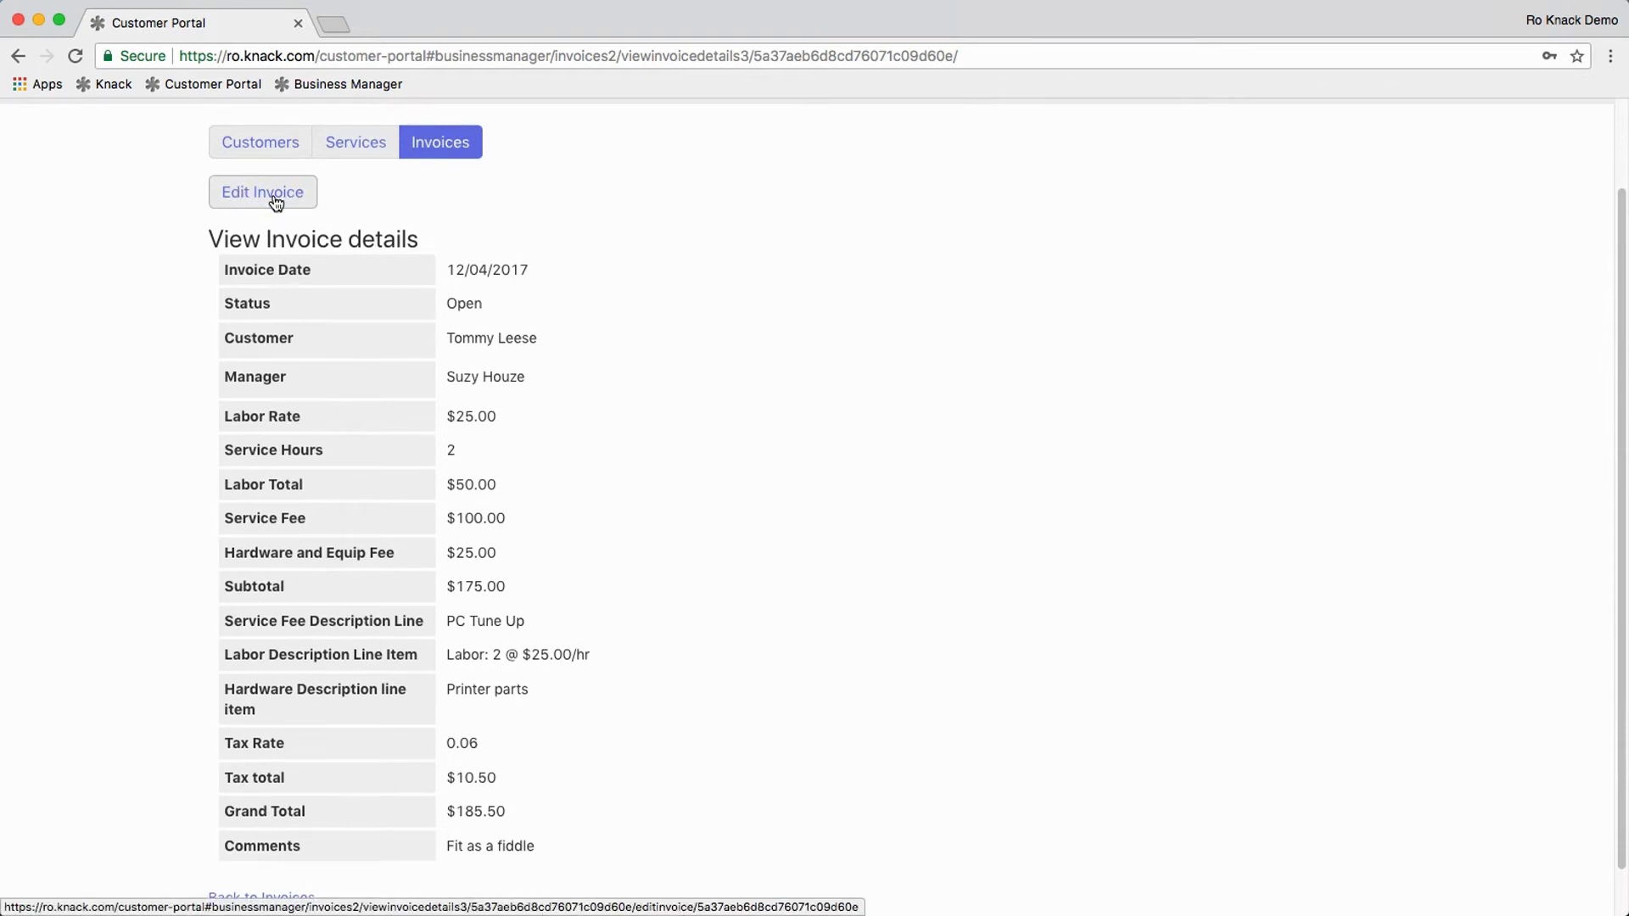
{"action": "left_click", "coordinate": [276, 201]}
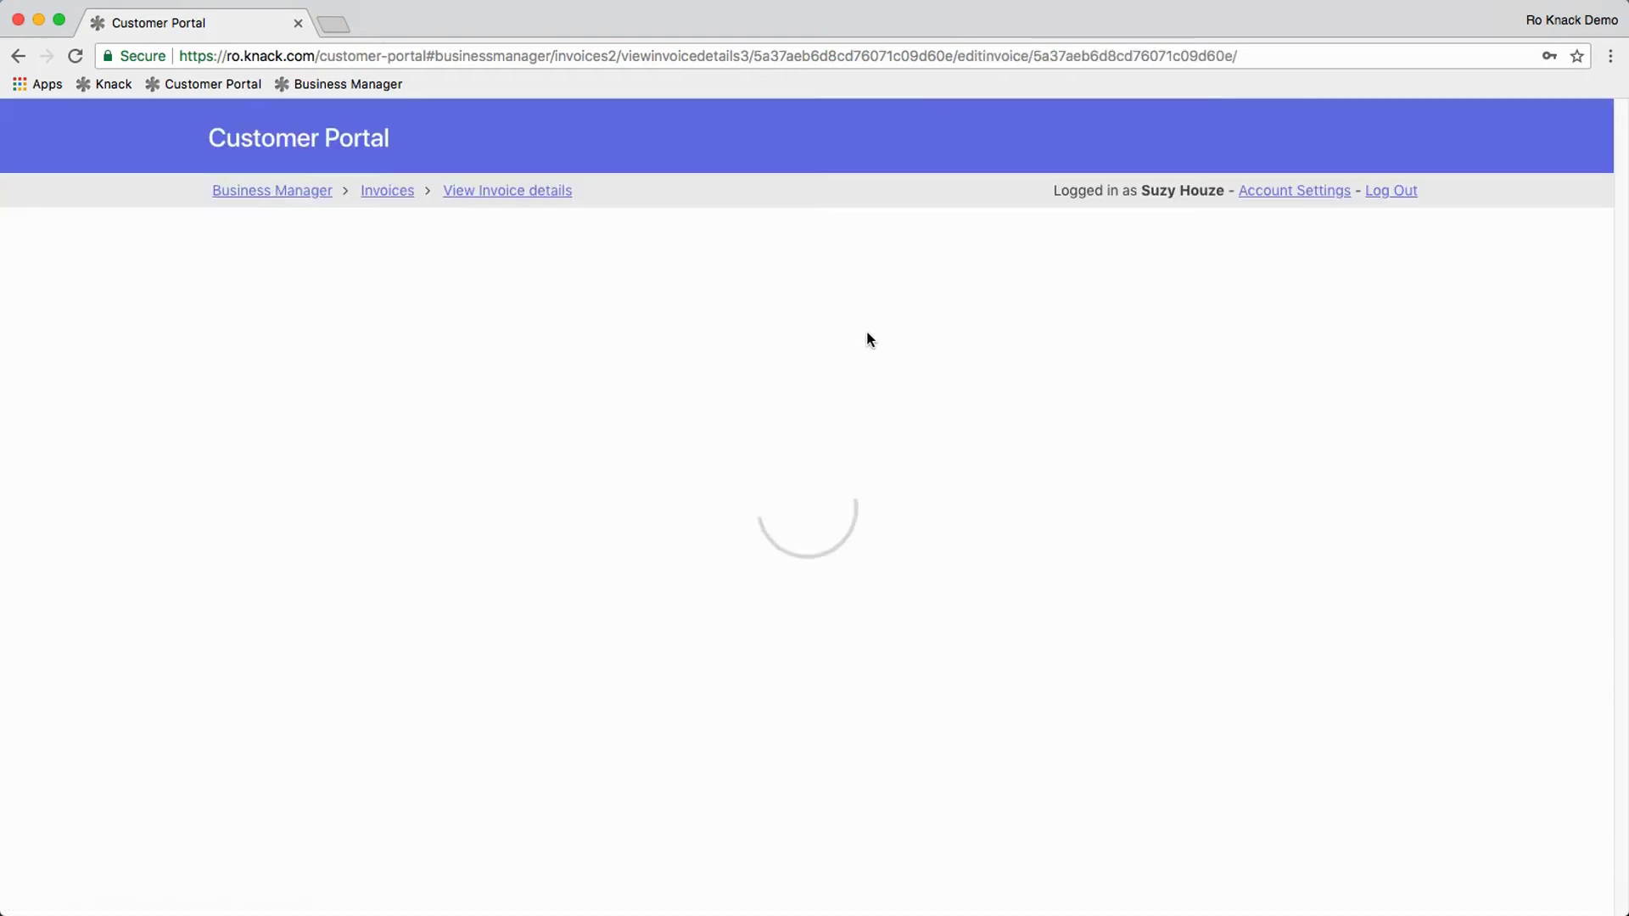
{"action": "scroll", "coordinate": [1008, 327], "scroll_direction": "down", "scroll_amount": 10}
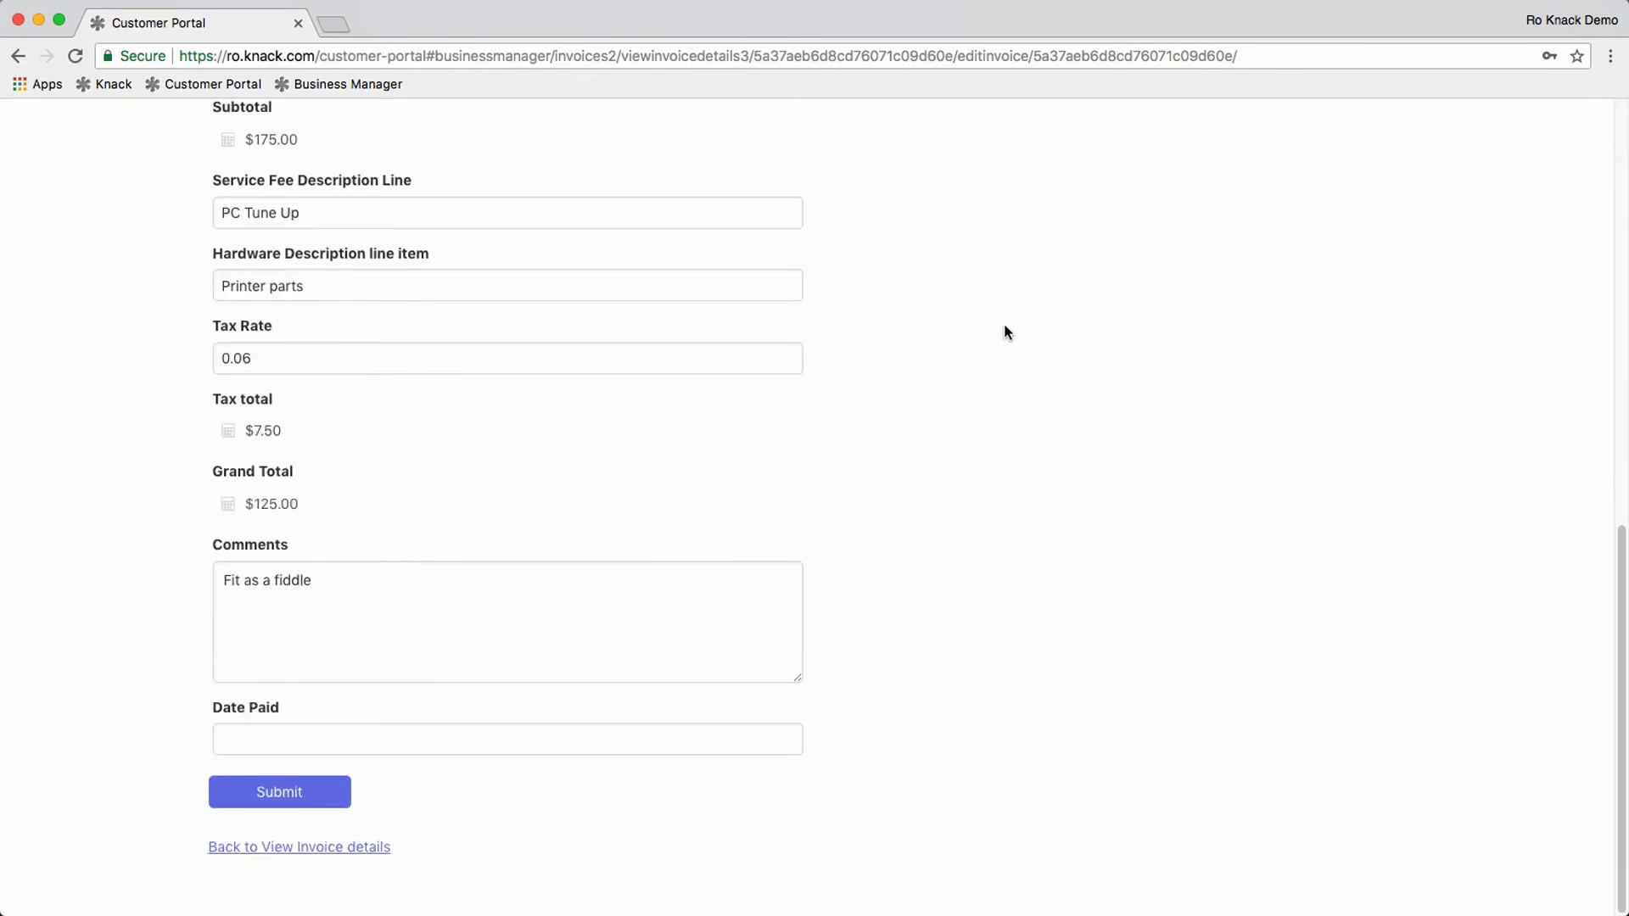
{"action": "scroll", "coordinate": [1005, 323], "scroll_direction": "up", "scroll_amount": 10}
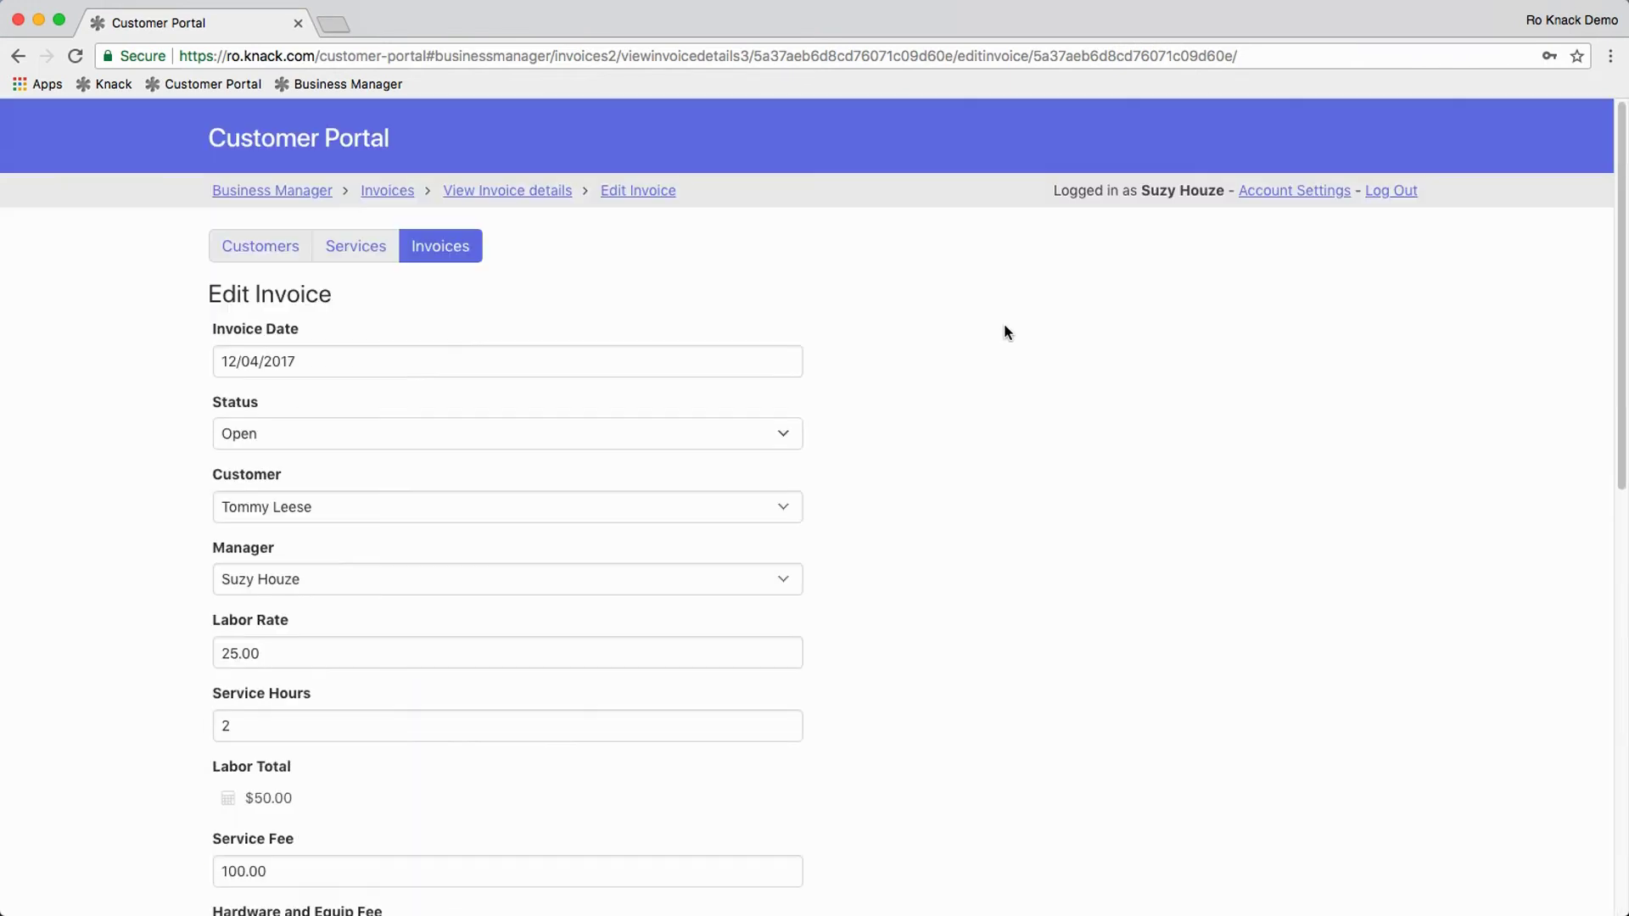
{"action": "left_click", "coordinate": [272, 192]}
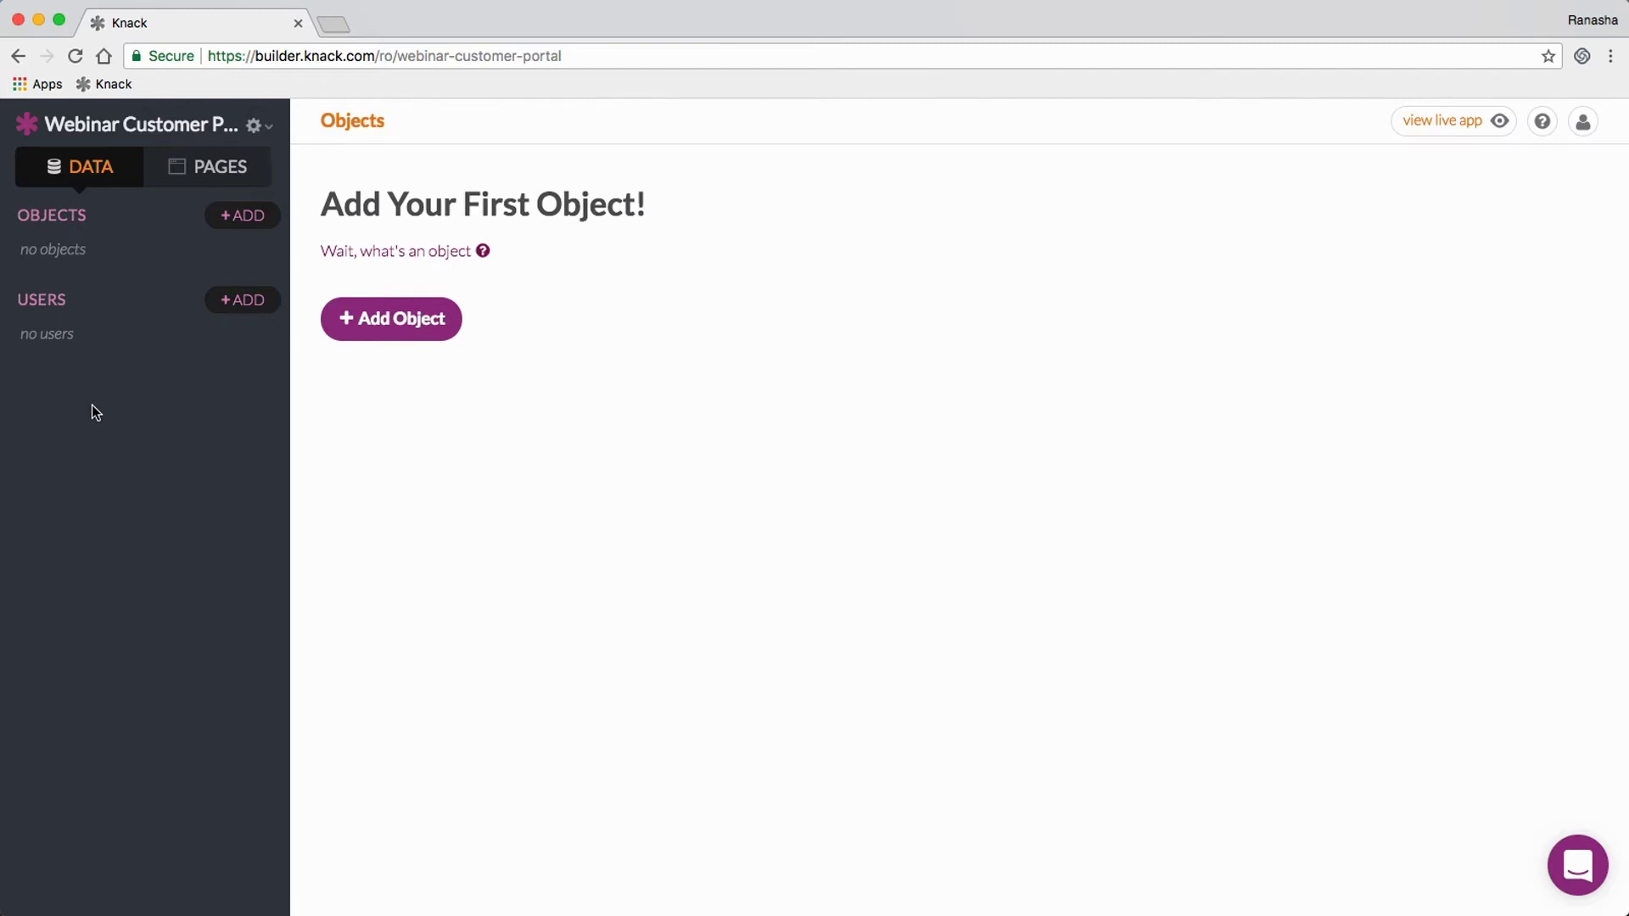
Step: Start adding users and activate user logins for the app
{"action": "left_click", "coordinate": [242, 304]}
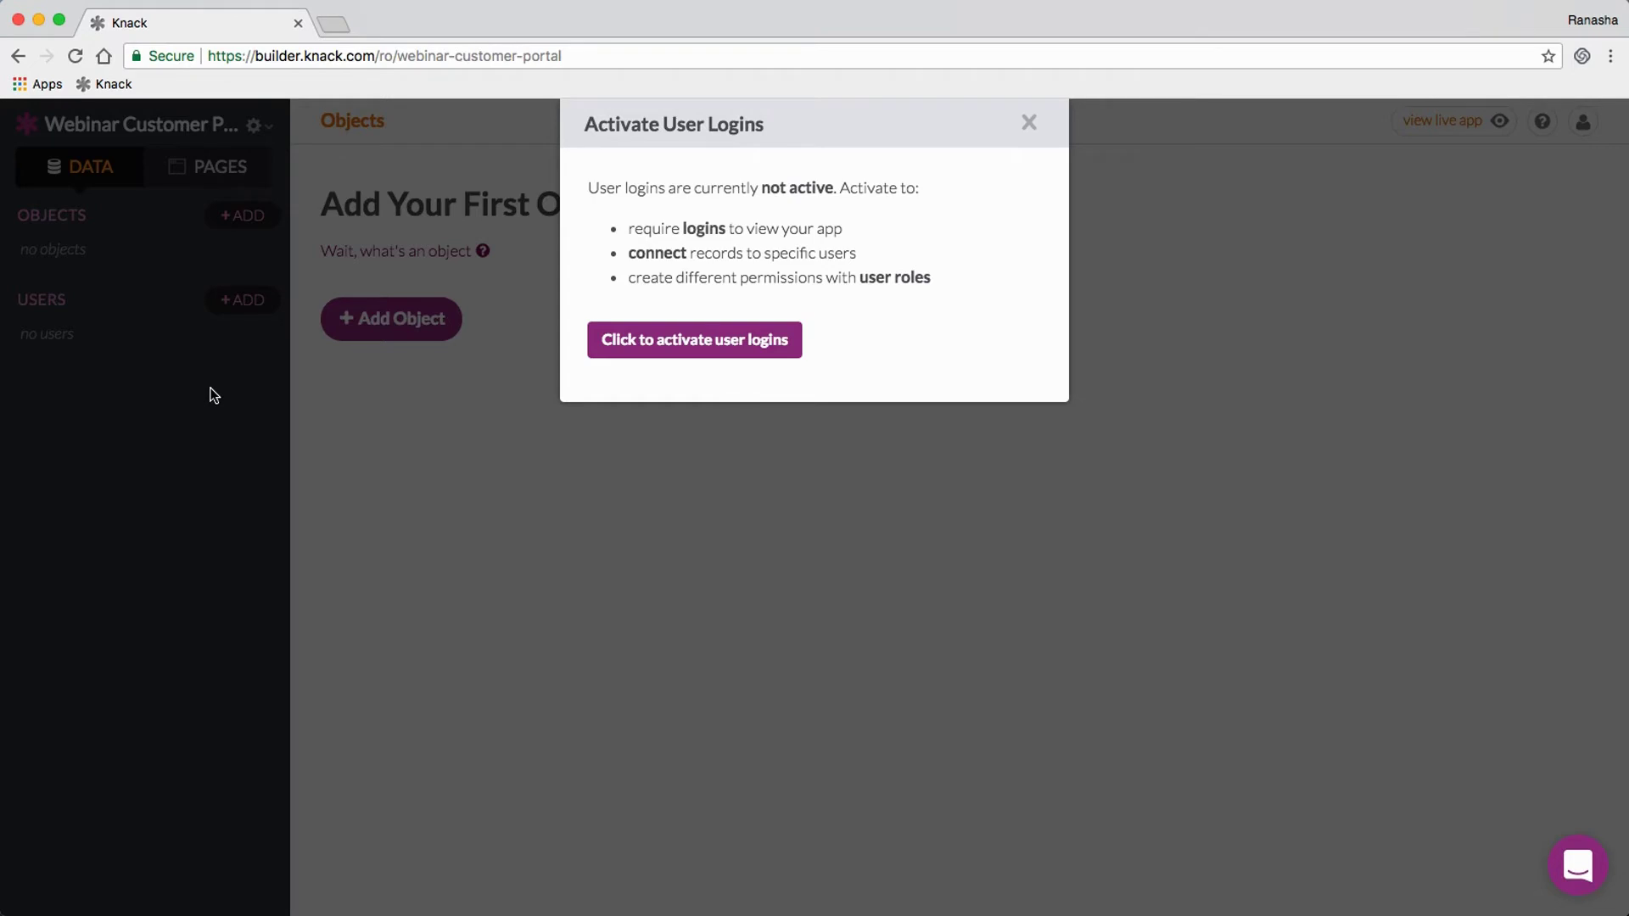
{"action": "left_click", "coordinate": [214, 395]}
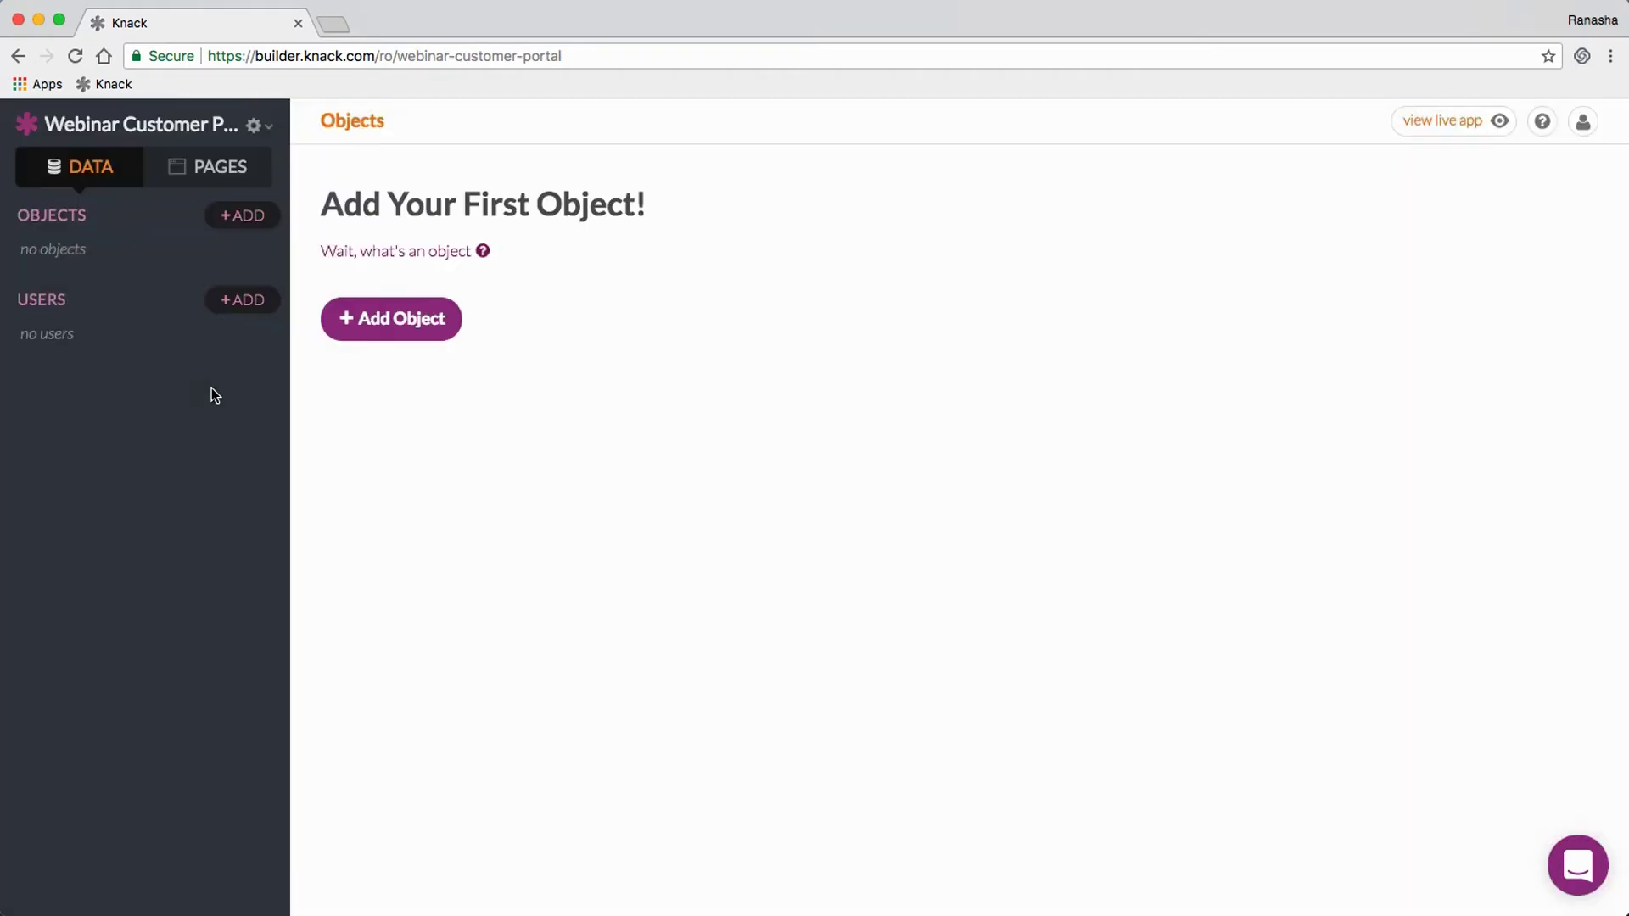
{"action": "left_click", "coordinate": [242, 302]}
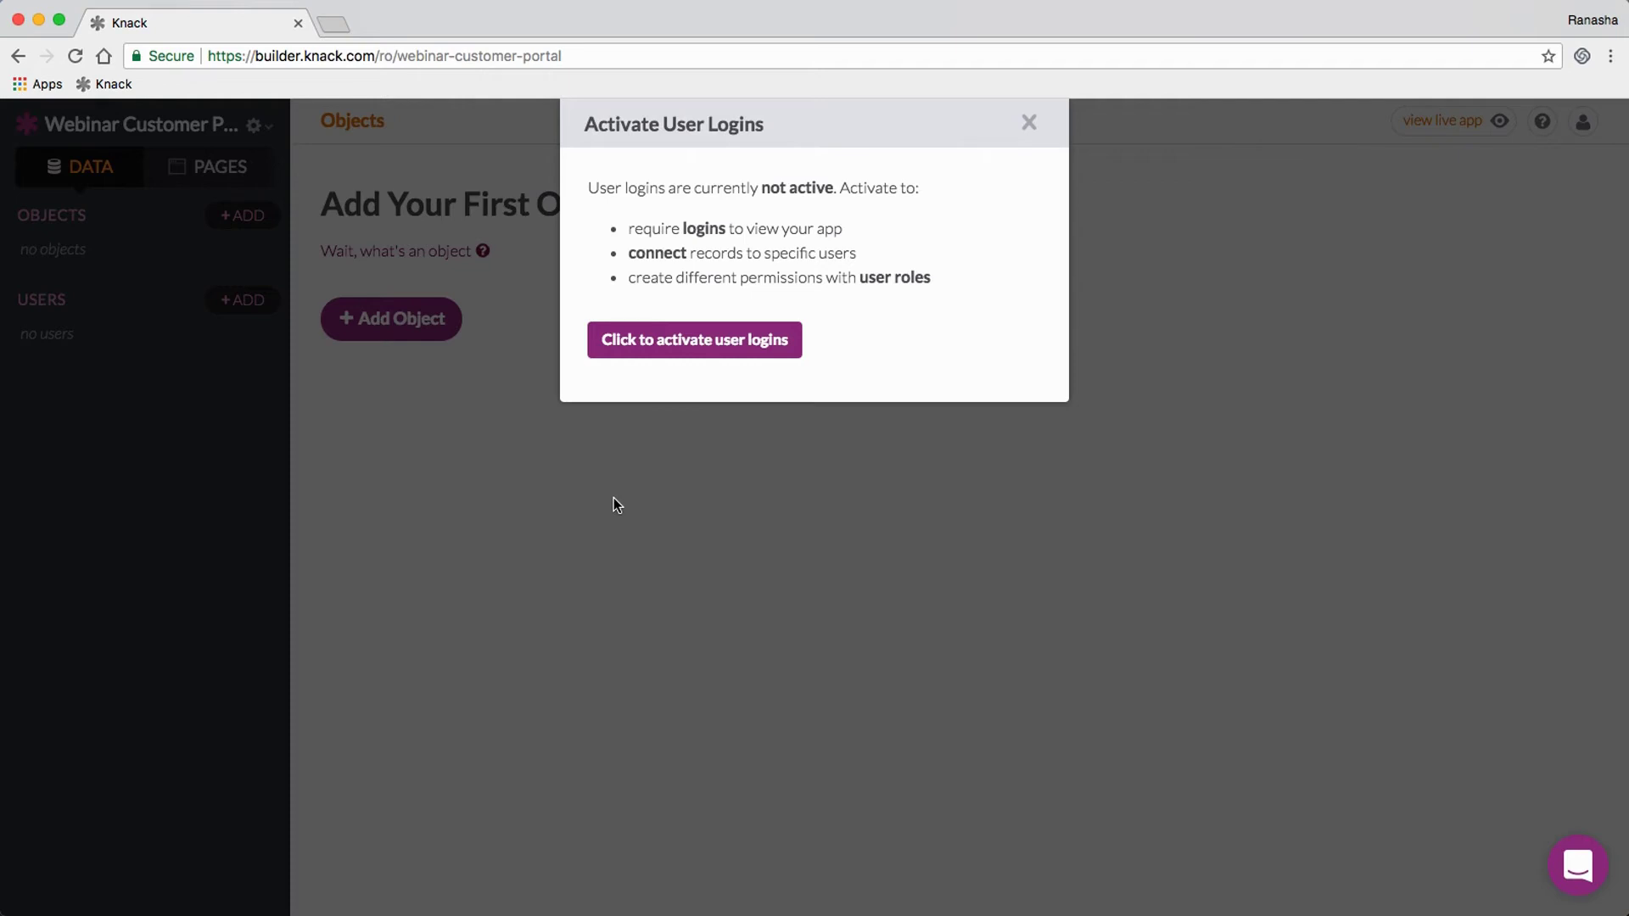
{"action": "left_click", "coordinate": [676, 353]}
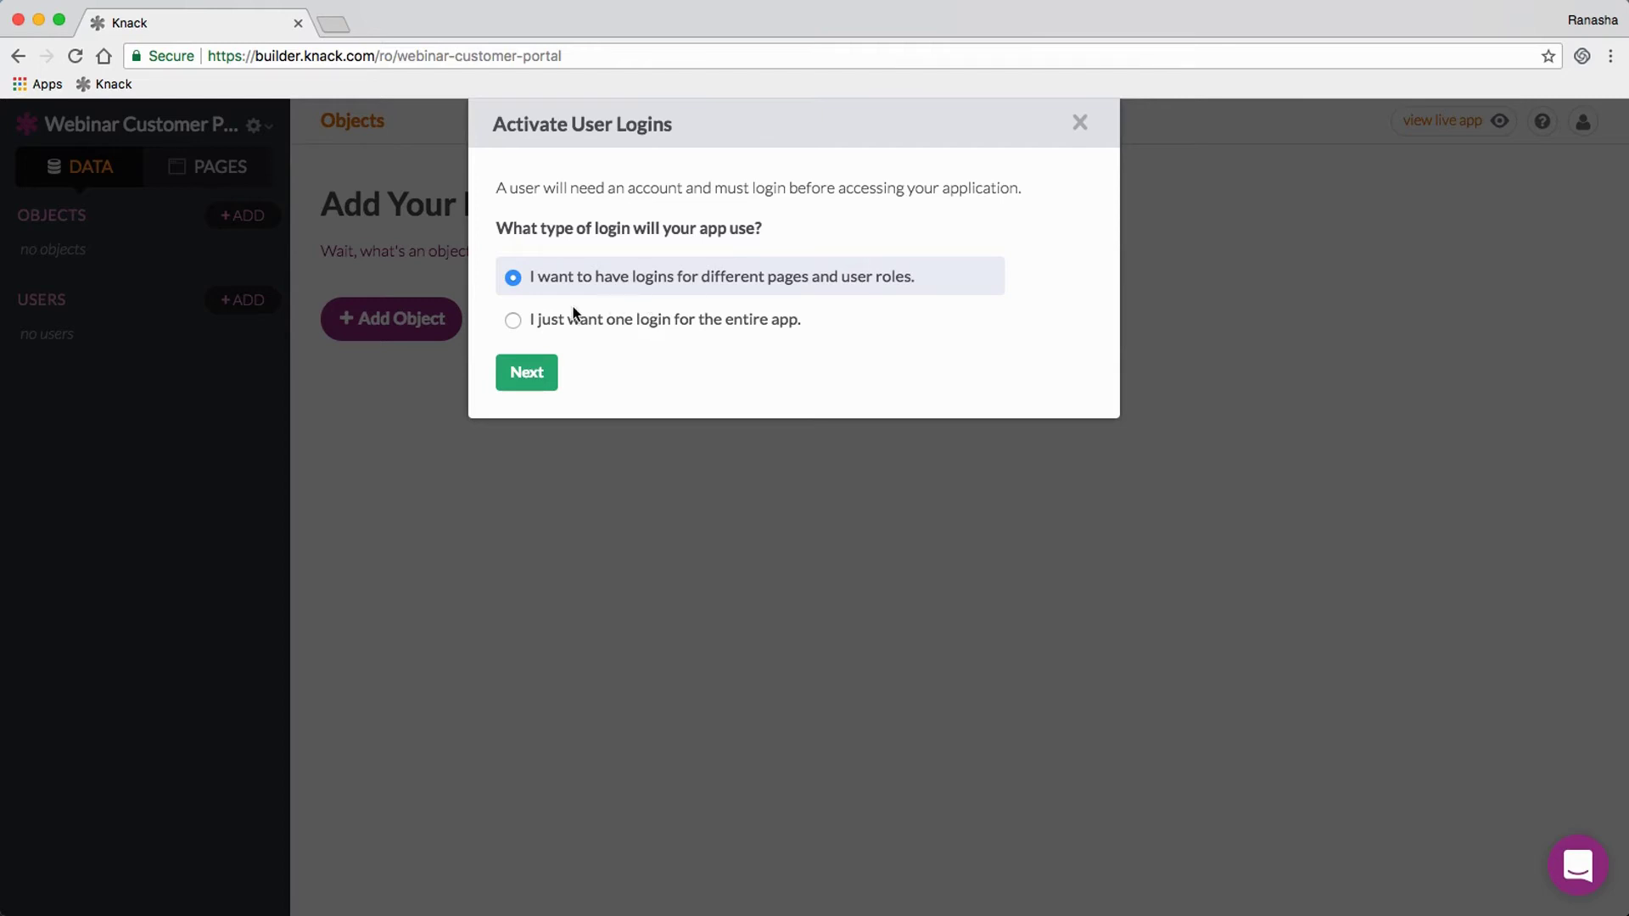
Step: Choose per-page logins with user roles and no self-registration, then submit the setup
{"action": "left_click", "coordinate": [513, 321]}
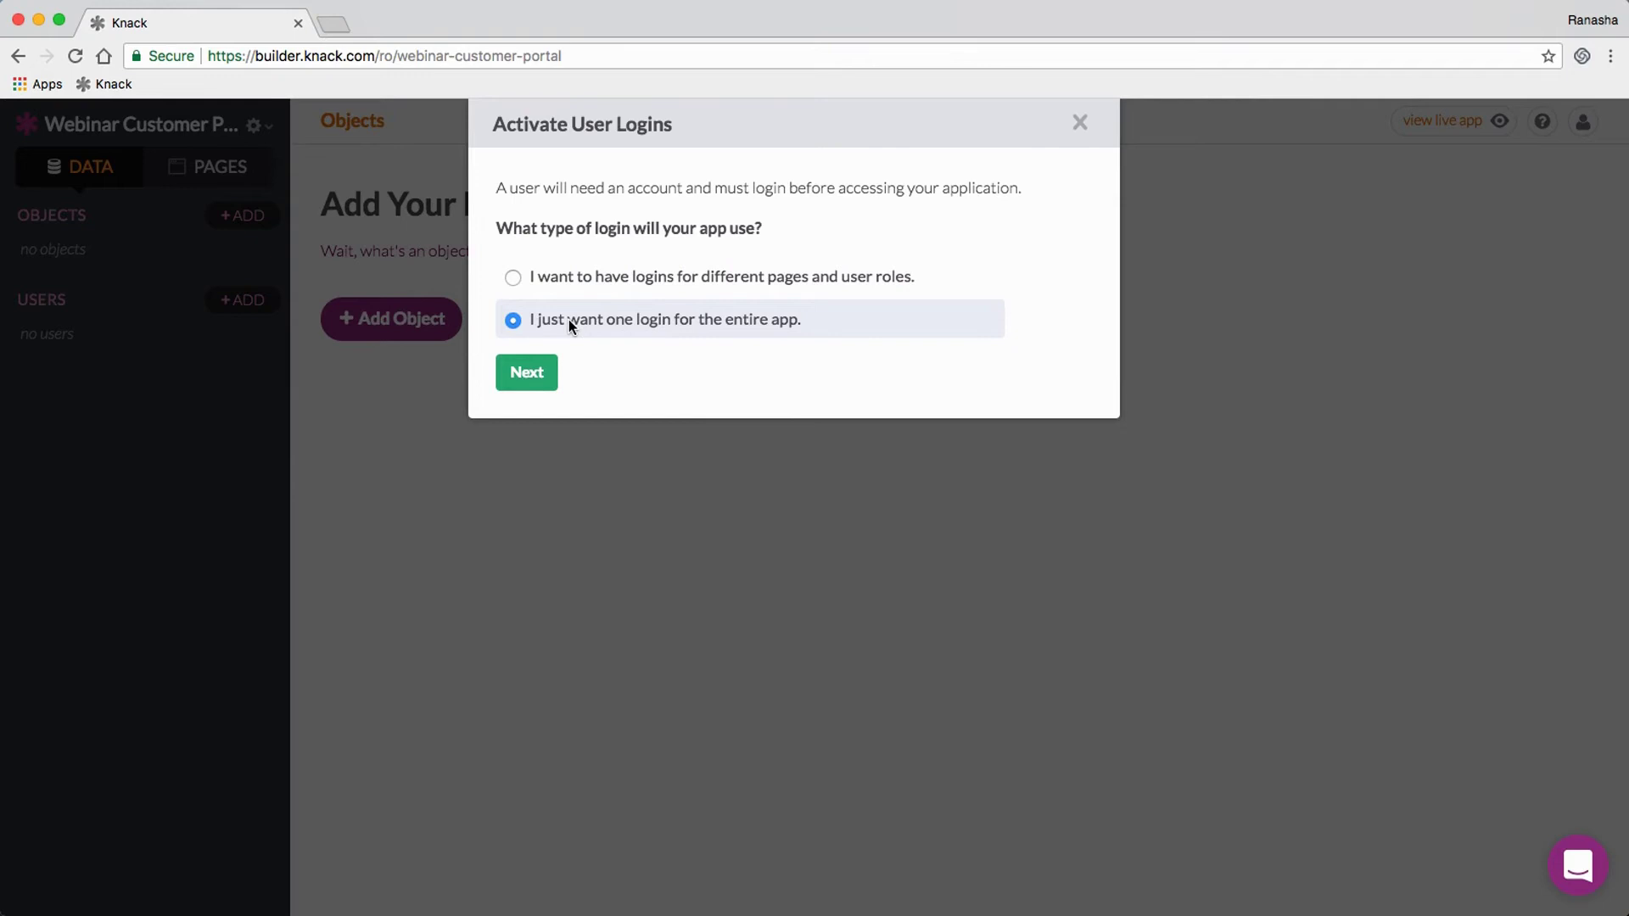
{"action": "left_click", "coordinate": [513, 277]}
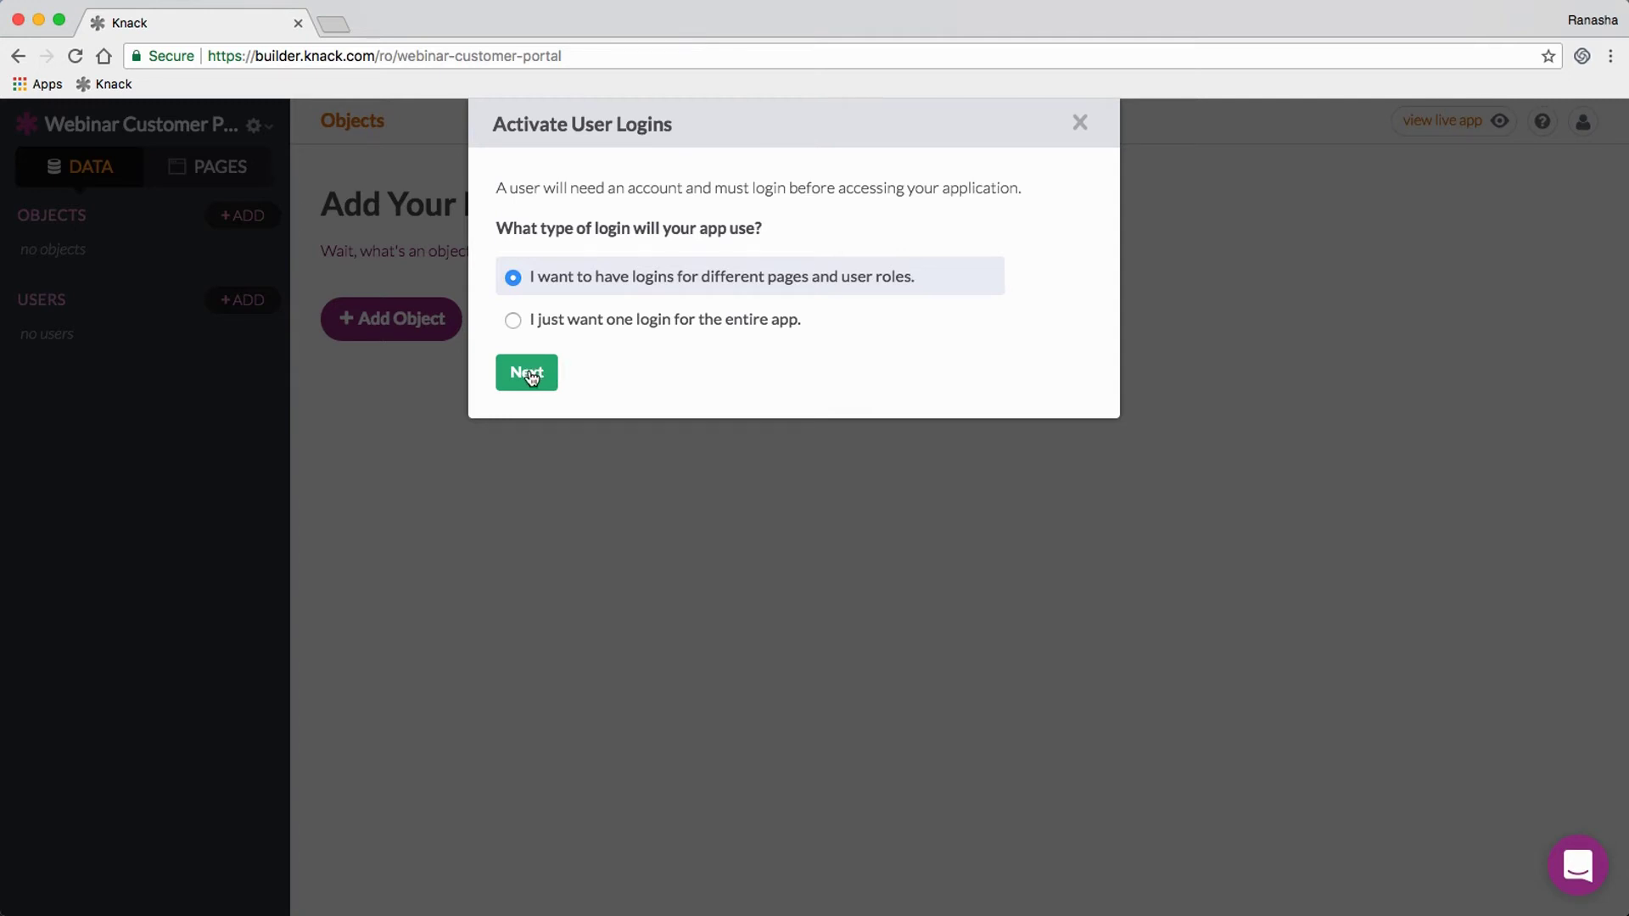
{"action": "left_click", "coordinate": [530, 377]}
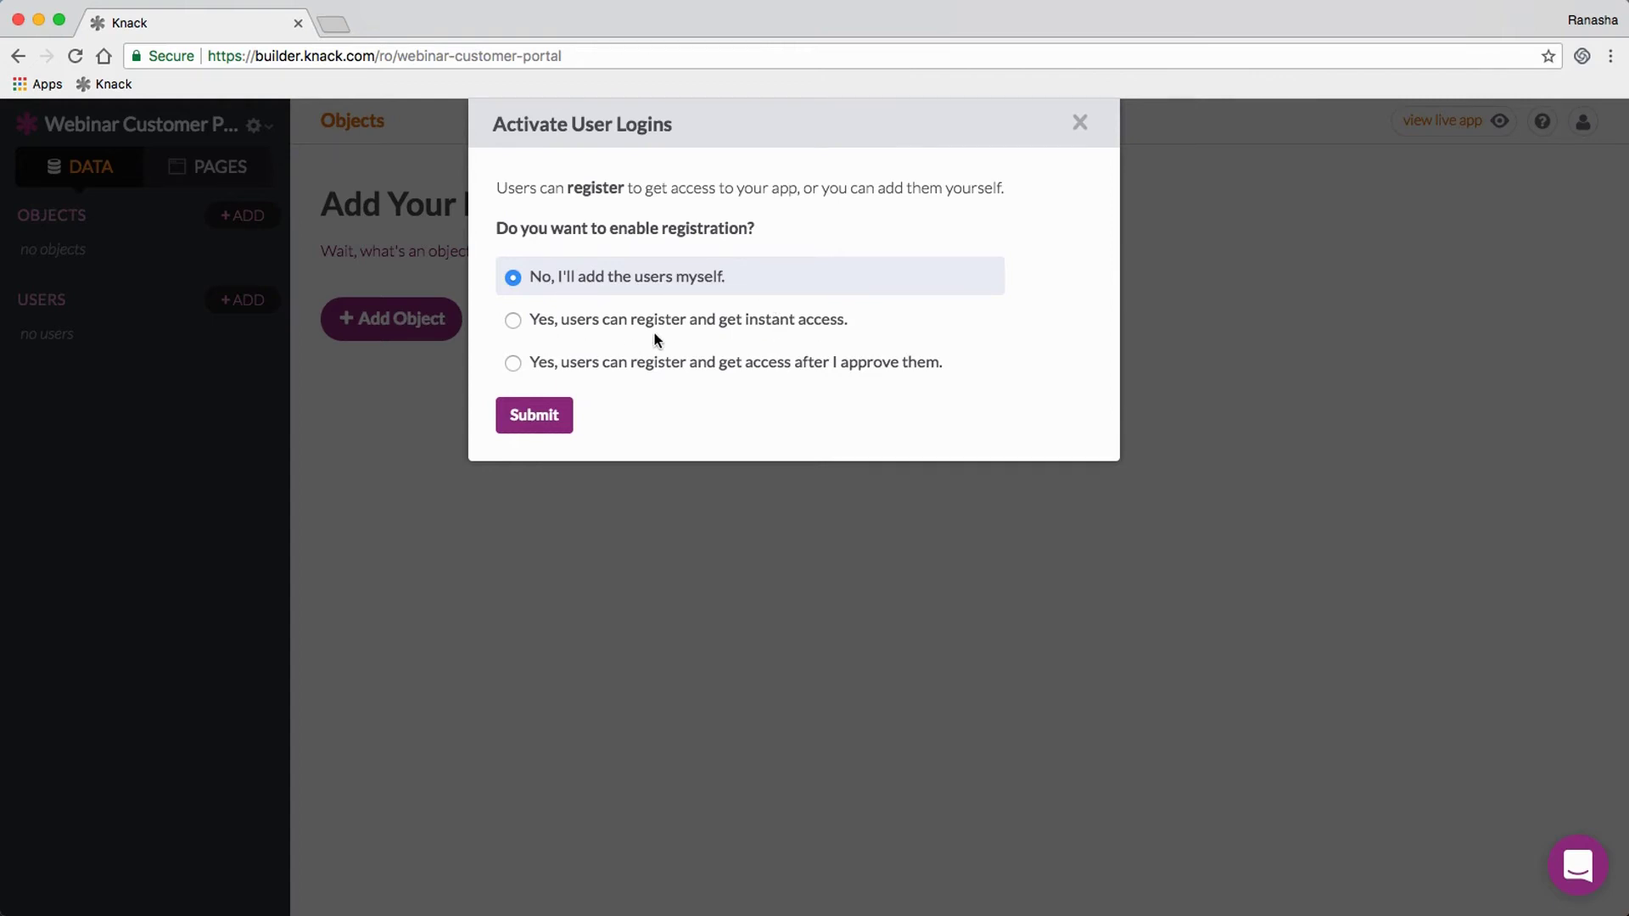
{"action": "left_click", "coordinate": [513, 320]}
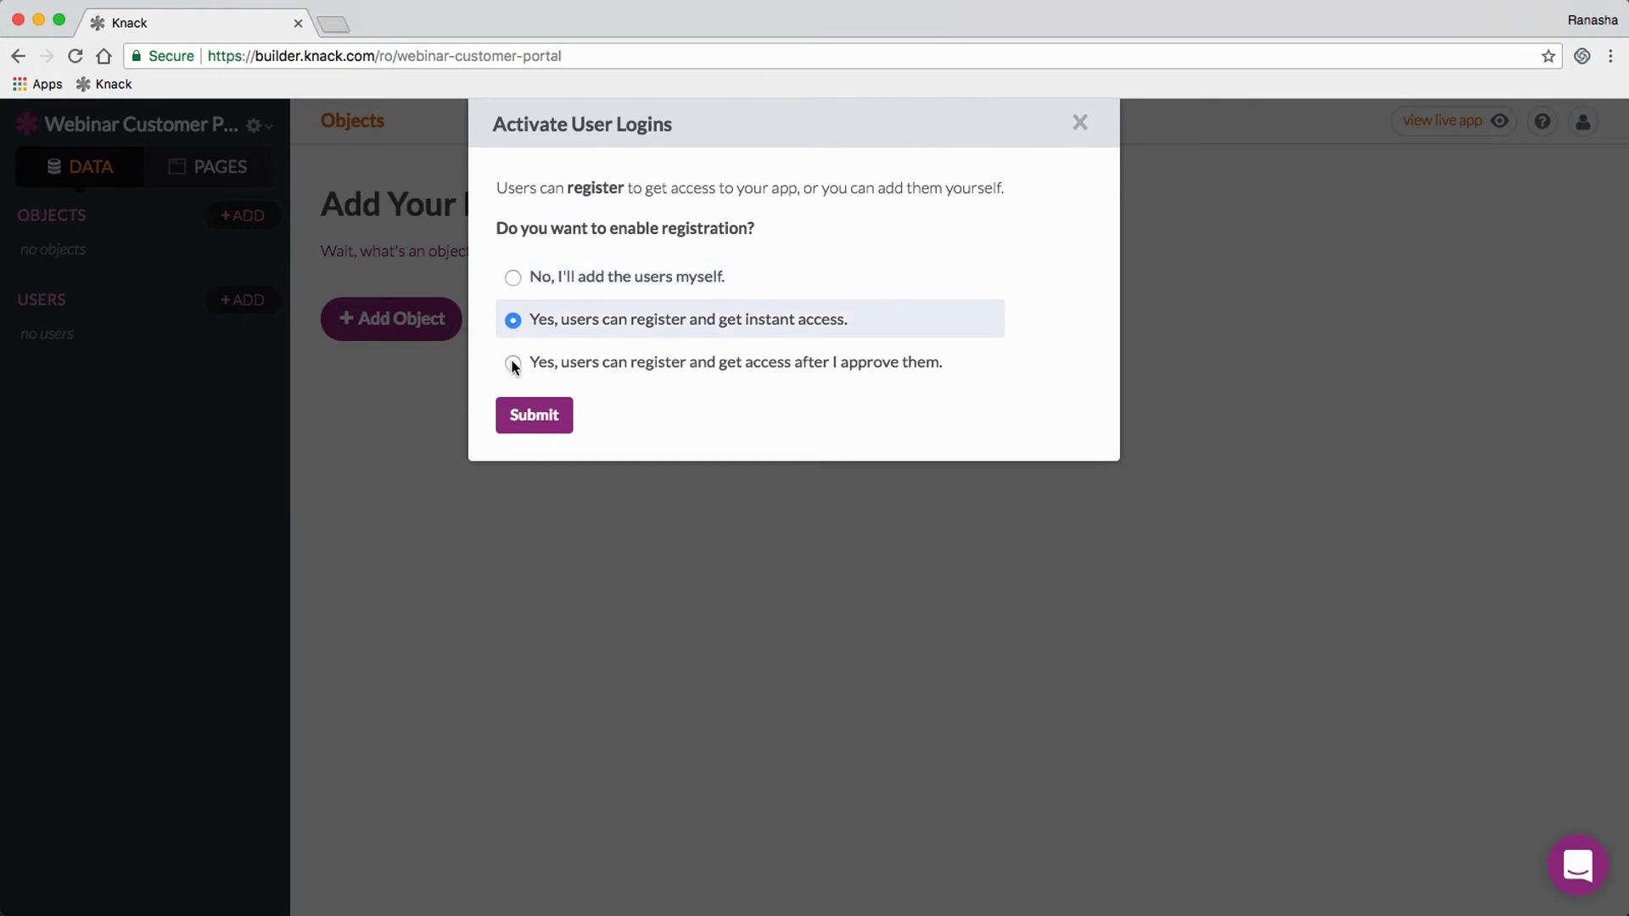
{"action": "left_click", "coordinate": [512, 363]}
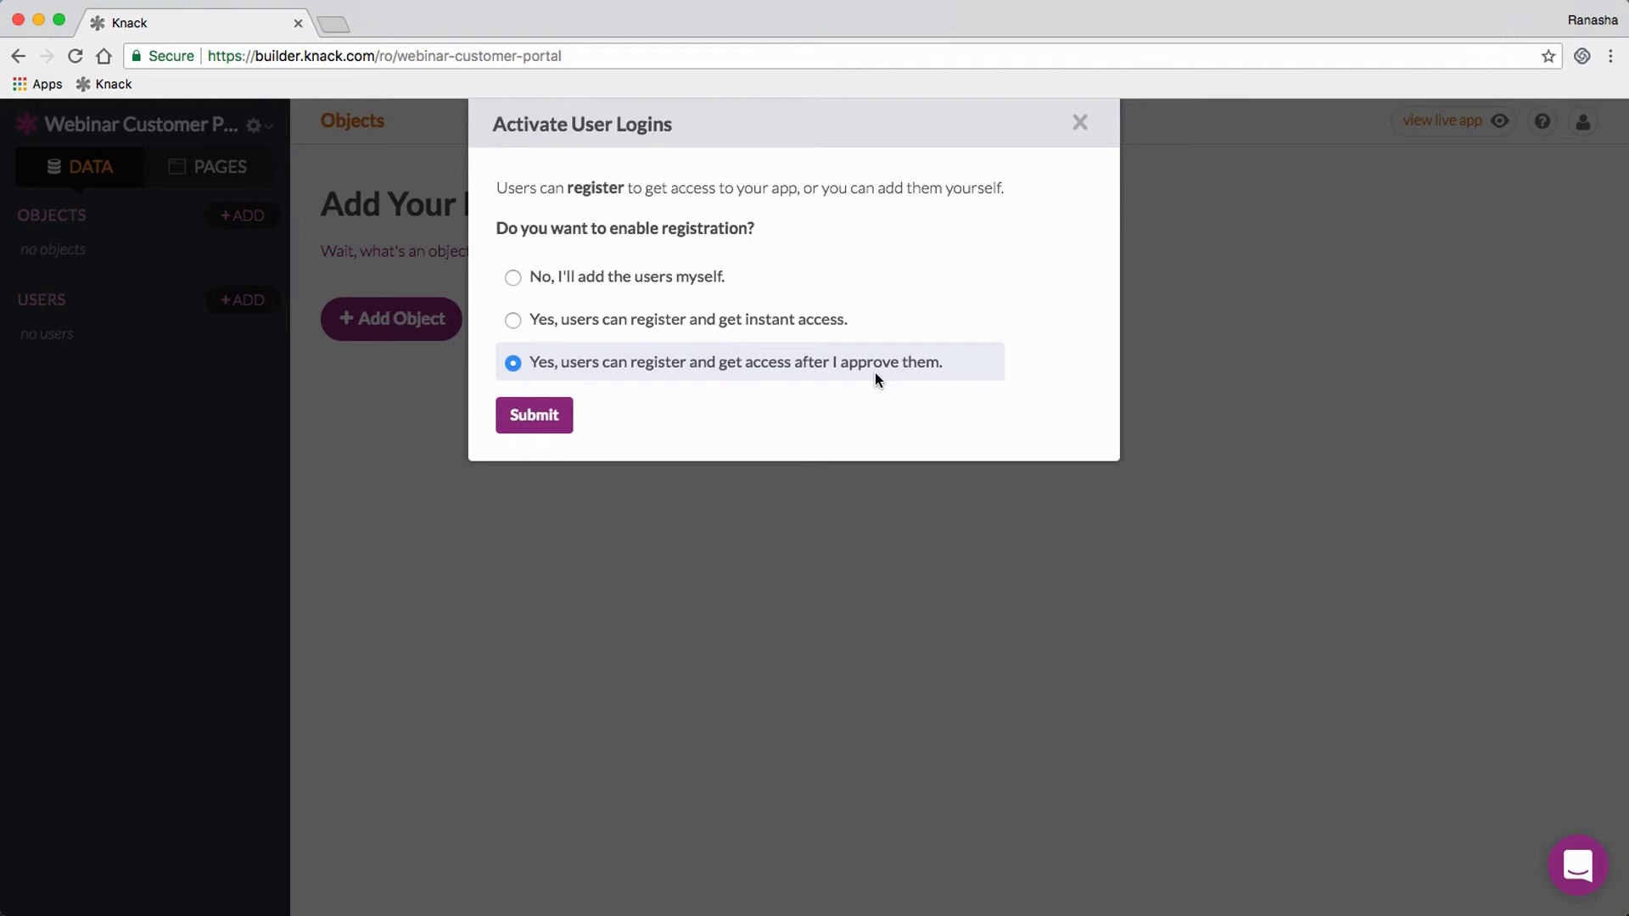
{"action": "left_click", "coordinate": [512, 280]}
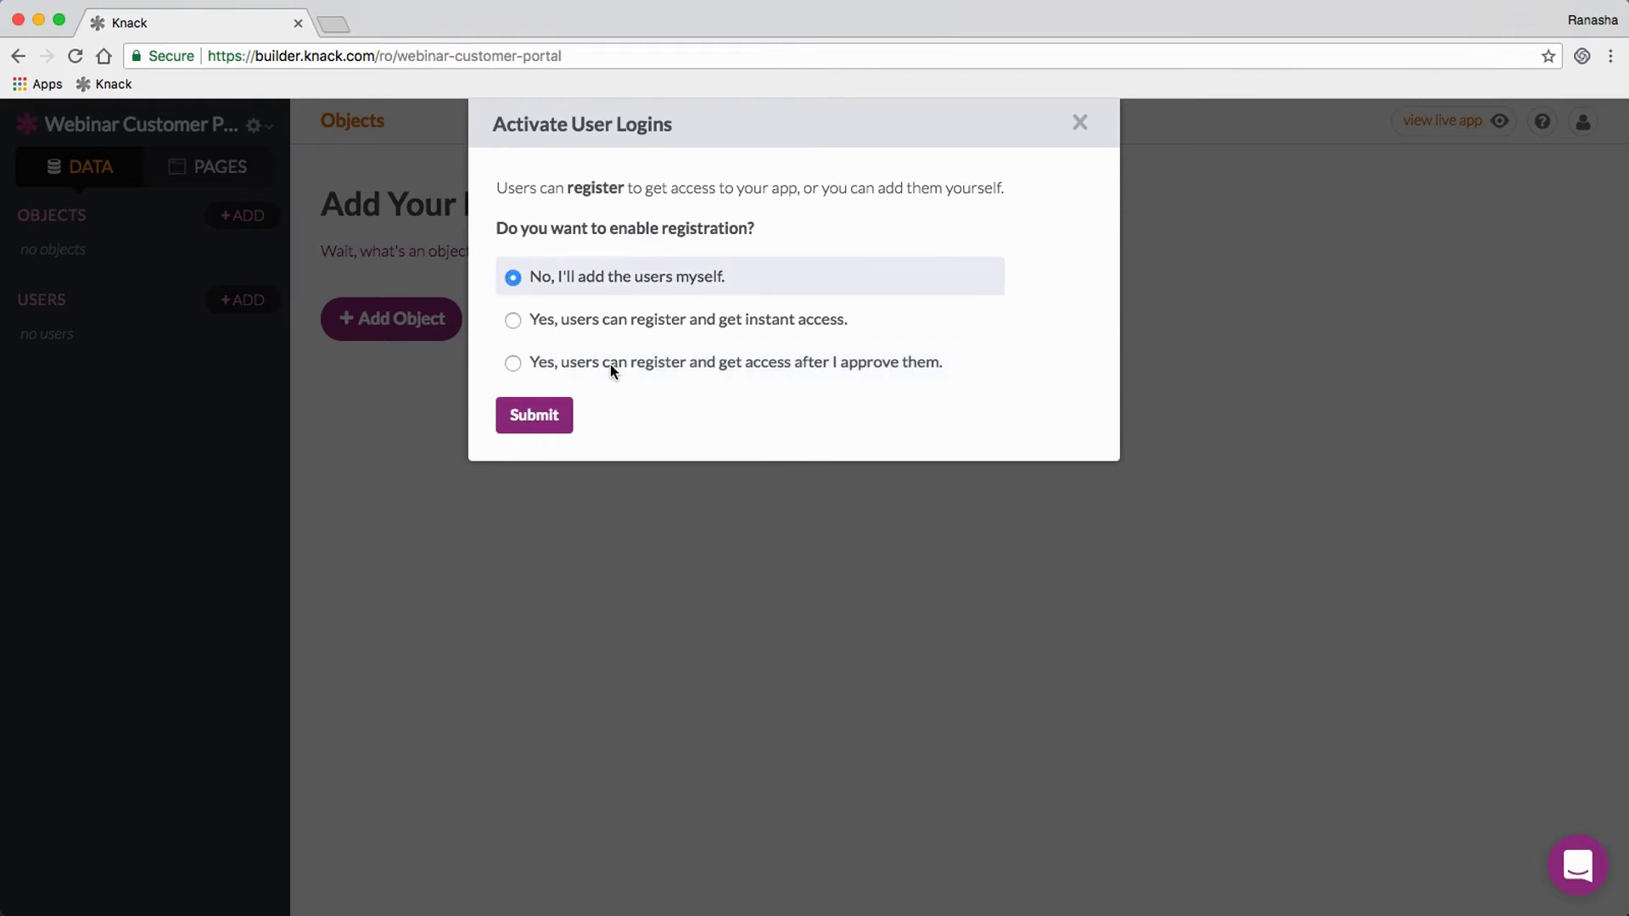
{"action": "left_click", "coordinate": [548, 416]}
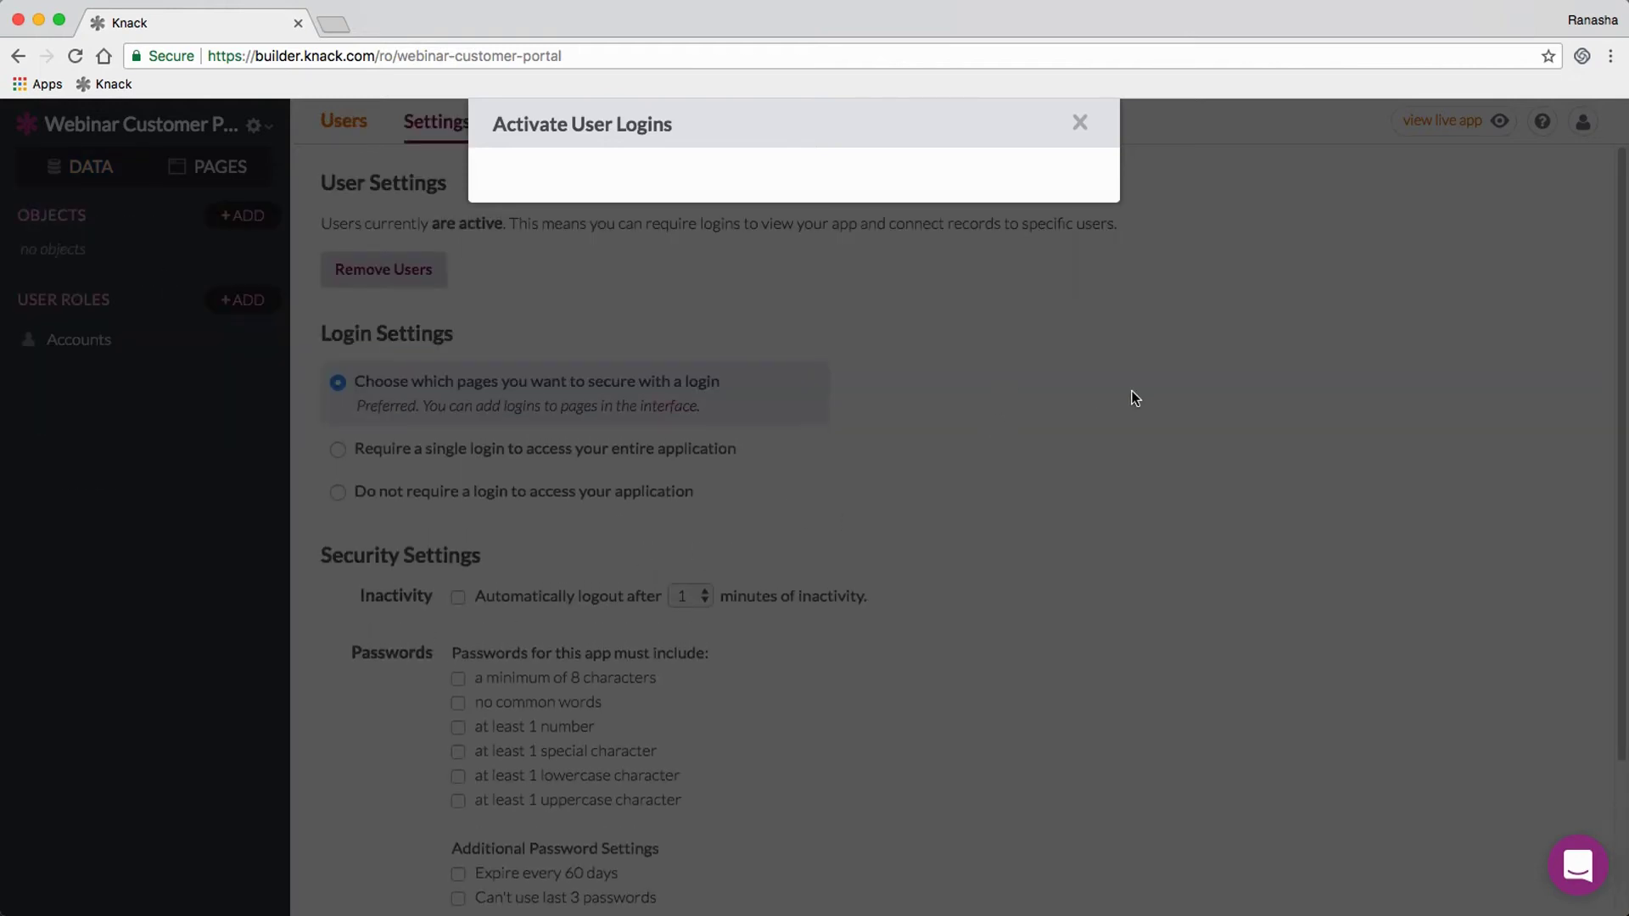
{"action": "left_click", "coordinate": [1134, 397]}
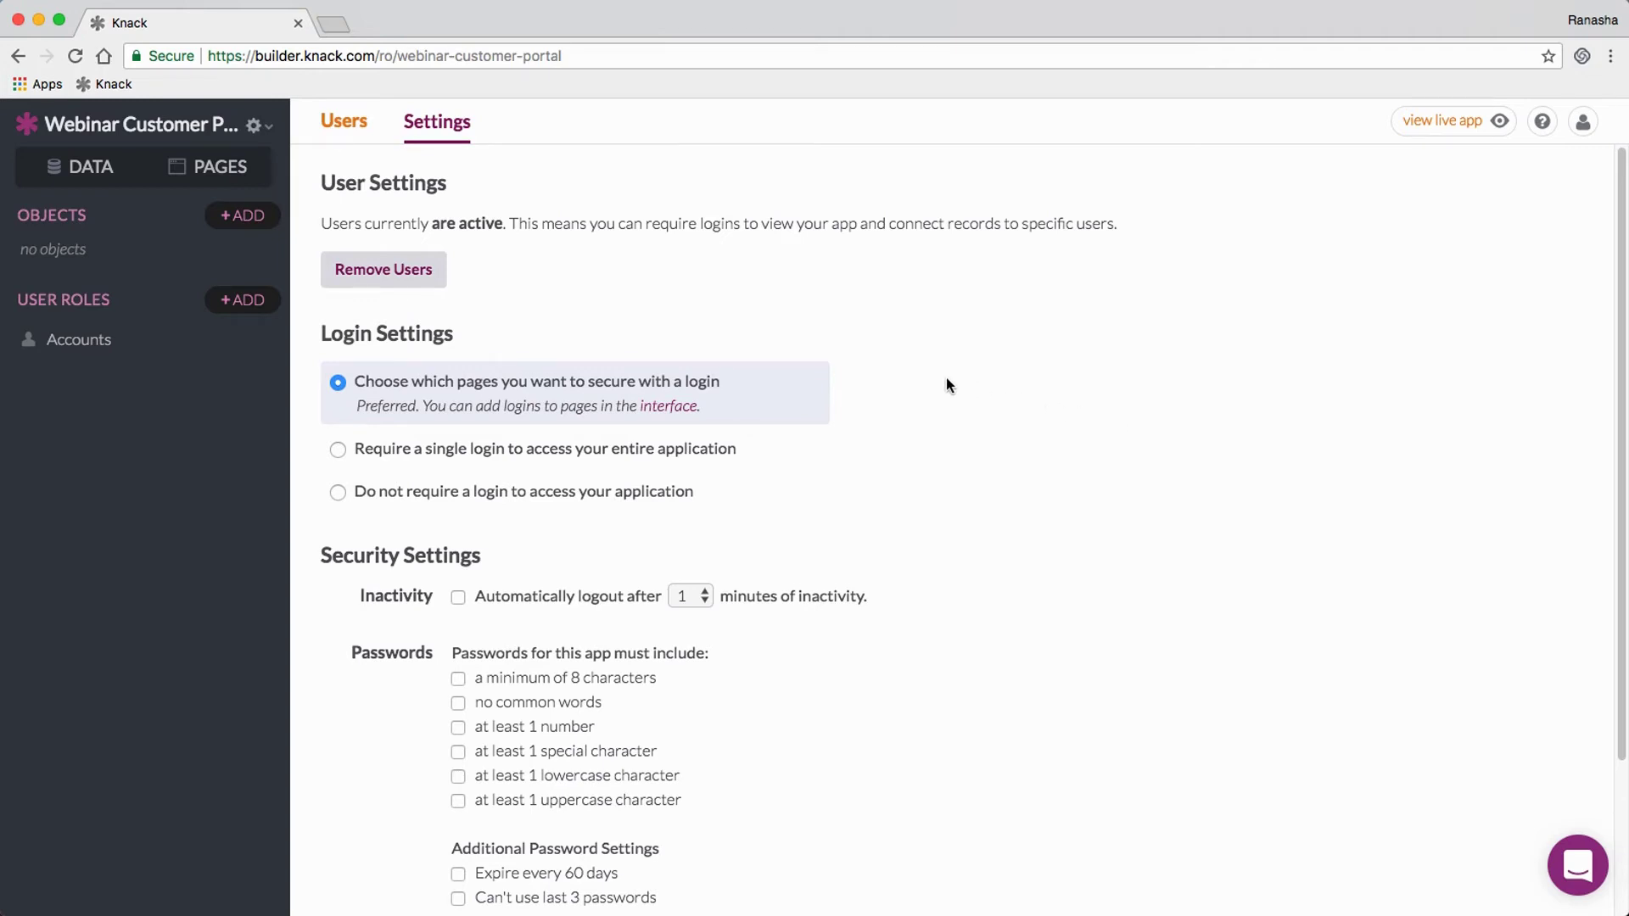
{"action": "scroll", "coordinate": [947, 383], "scroll_direction": "down", "scroll_amount": 2}
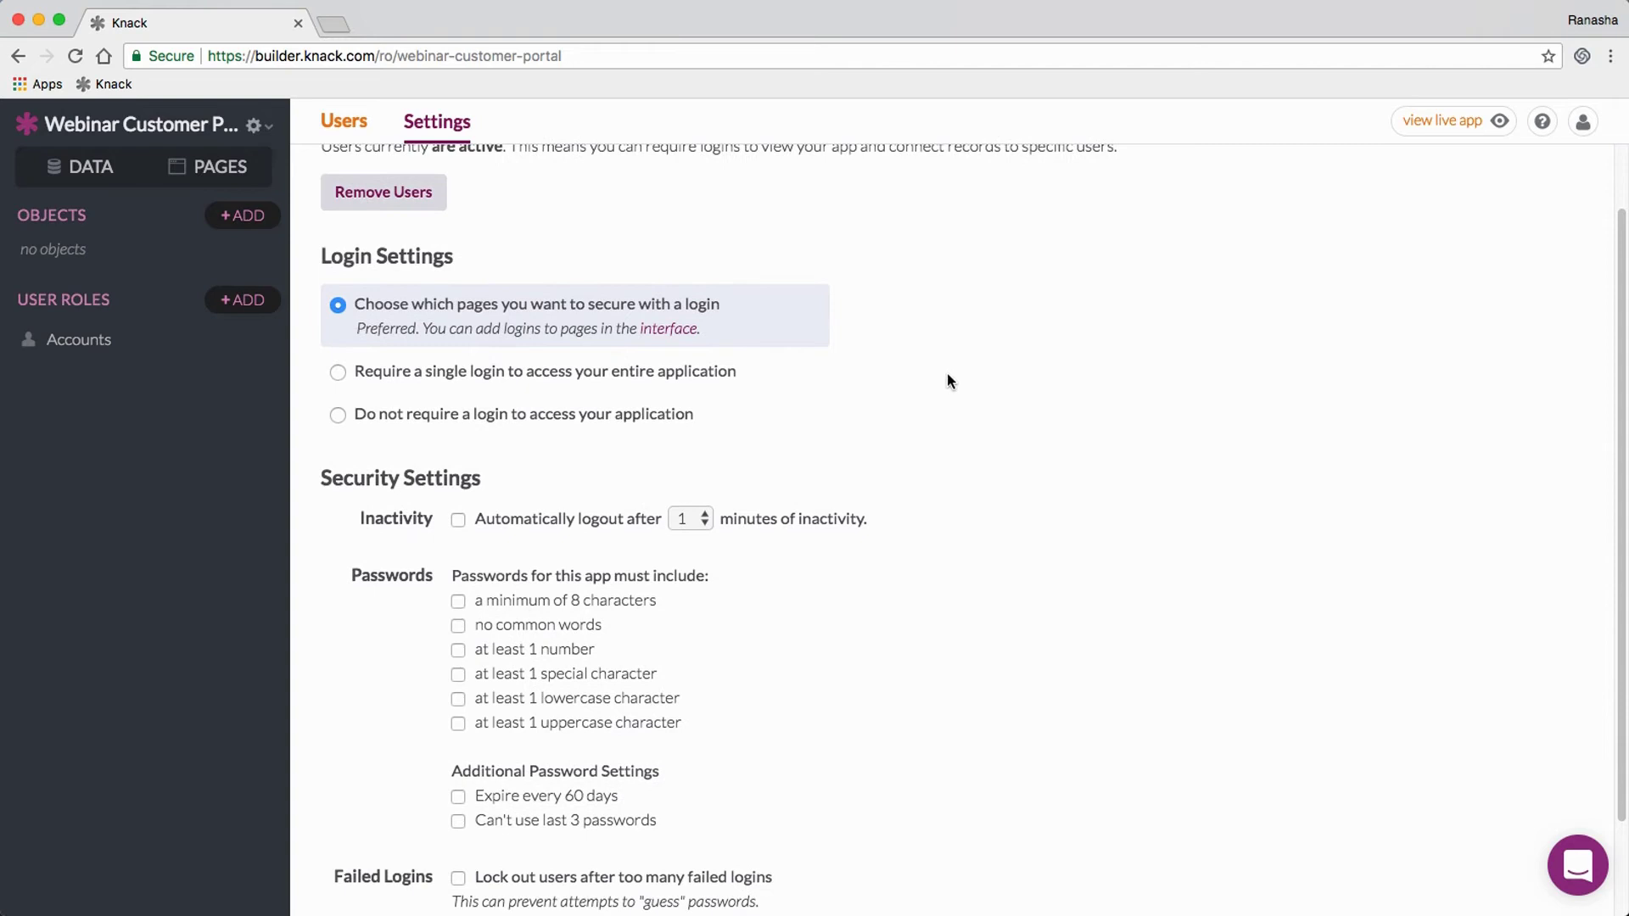
{"action": "scroll", "coordinate": [947, 378], "scroll_direction": "up", "scroll_amount": 2}
{"action": "scroll", "coordinate": [949, 375], "scroll_direction": "down", "scroll_amount": 4}
{"action": "scroll", "coordinate": [948, 374], "scroll_direction": "up", "scroll_amount": 5}
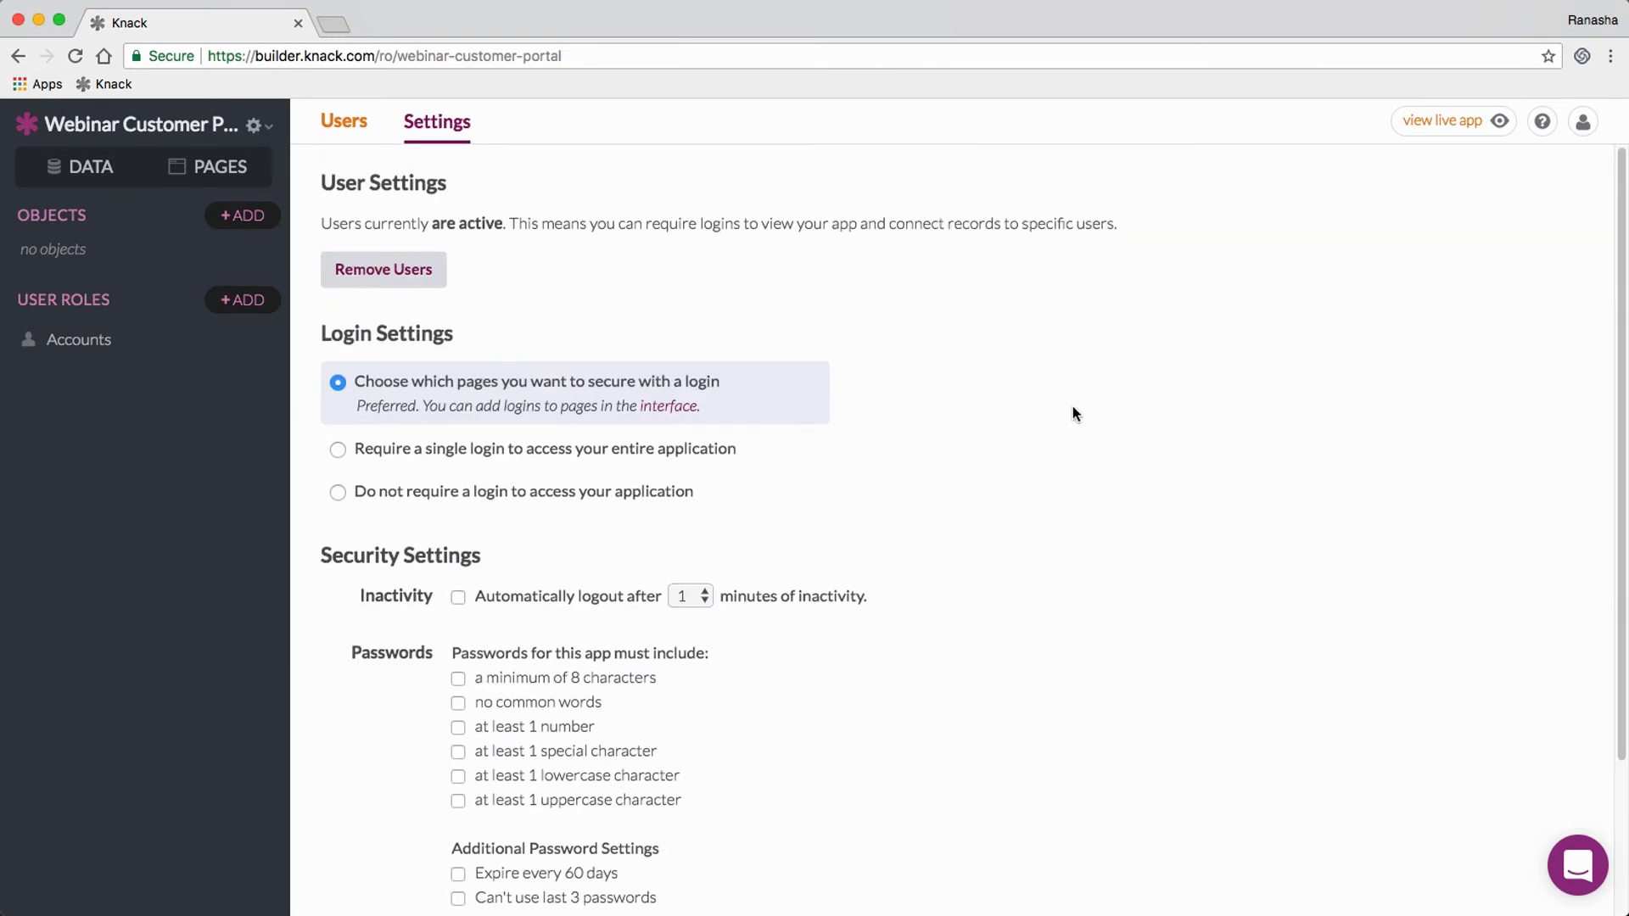
{"action": "left_click", "coordinate": [702, 597]}
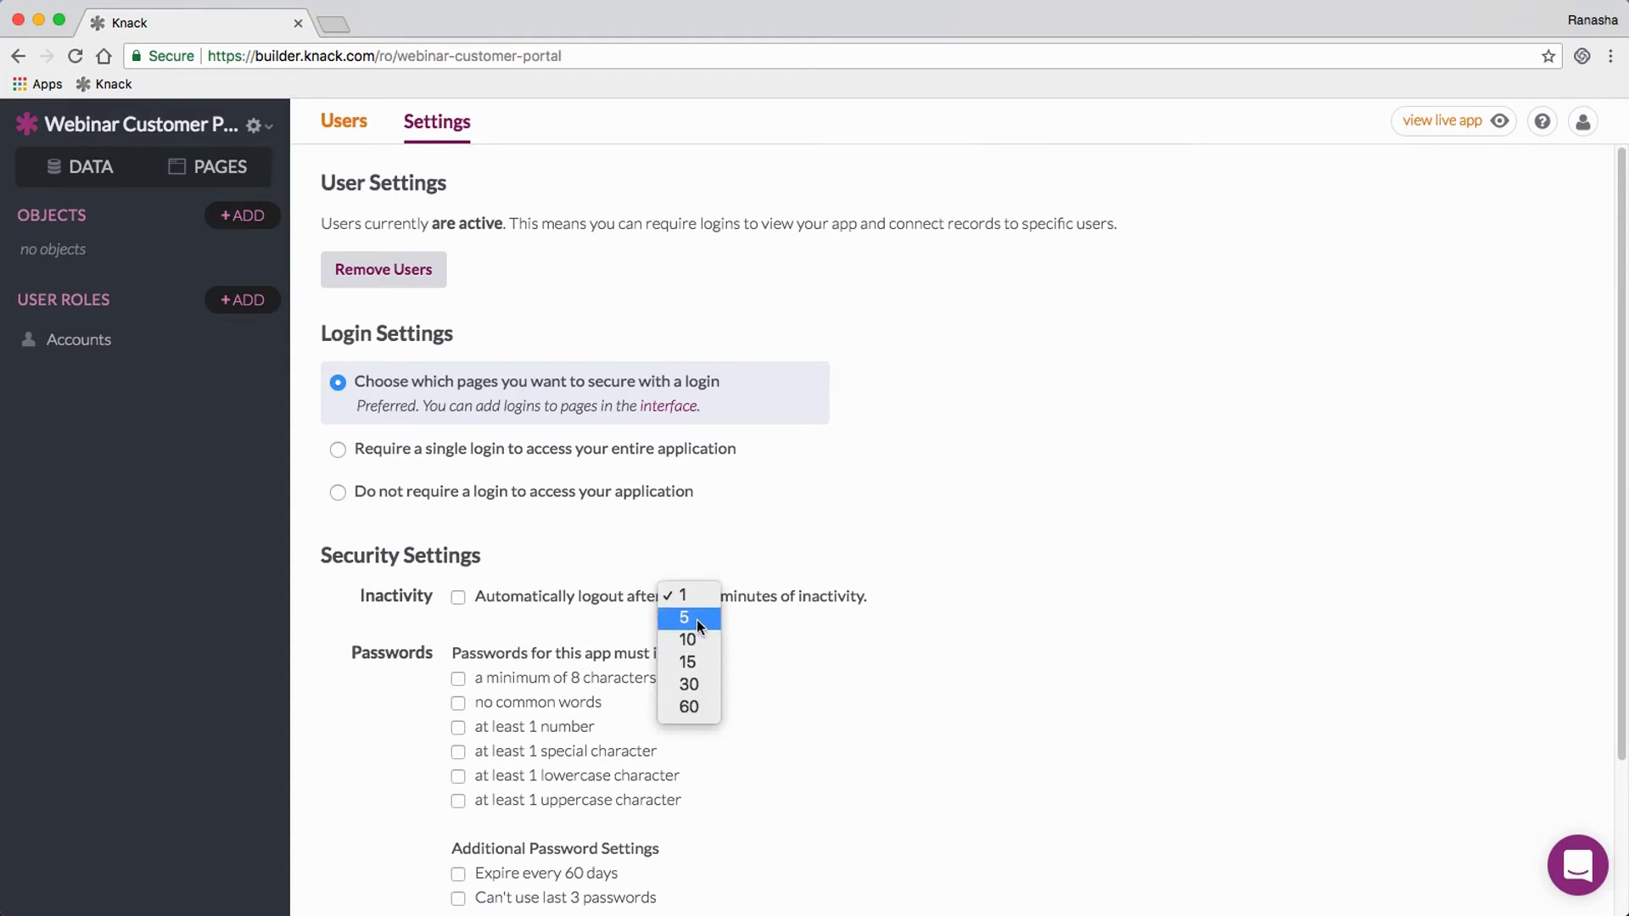
{"action": "left_click", "coordinate": [925, 568]}
{"action": "scroll", "coordinate": [945, 511], "scroll_direction": "down", "scroll_amount": 4}
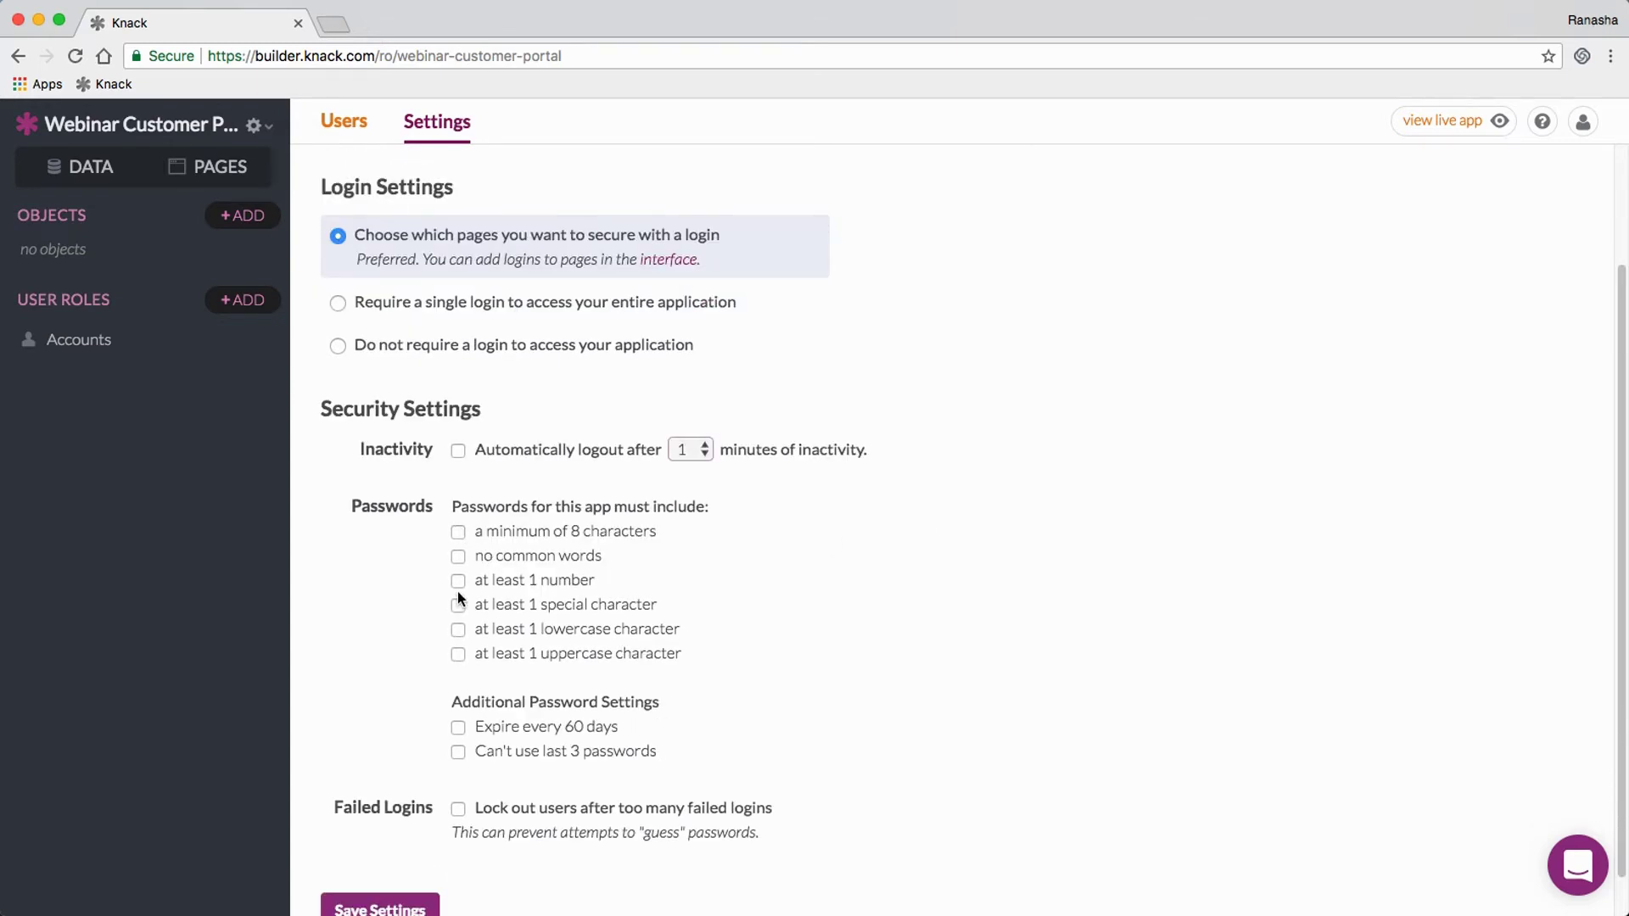
{"action": "scroll", "coordinate": [1133, 420], "scroll_direction": "up", "scroll_amount": 1}
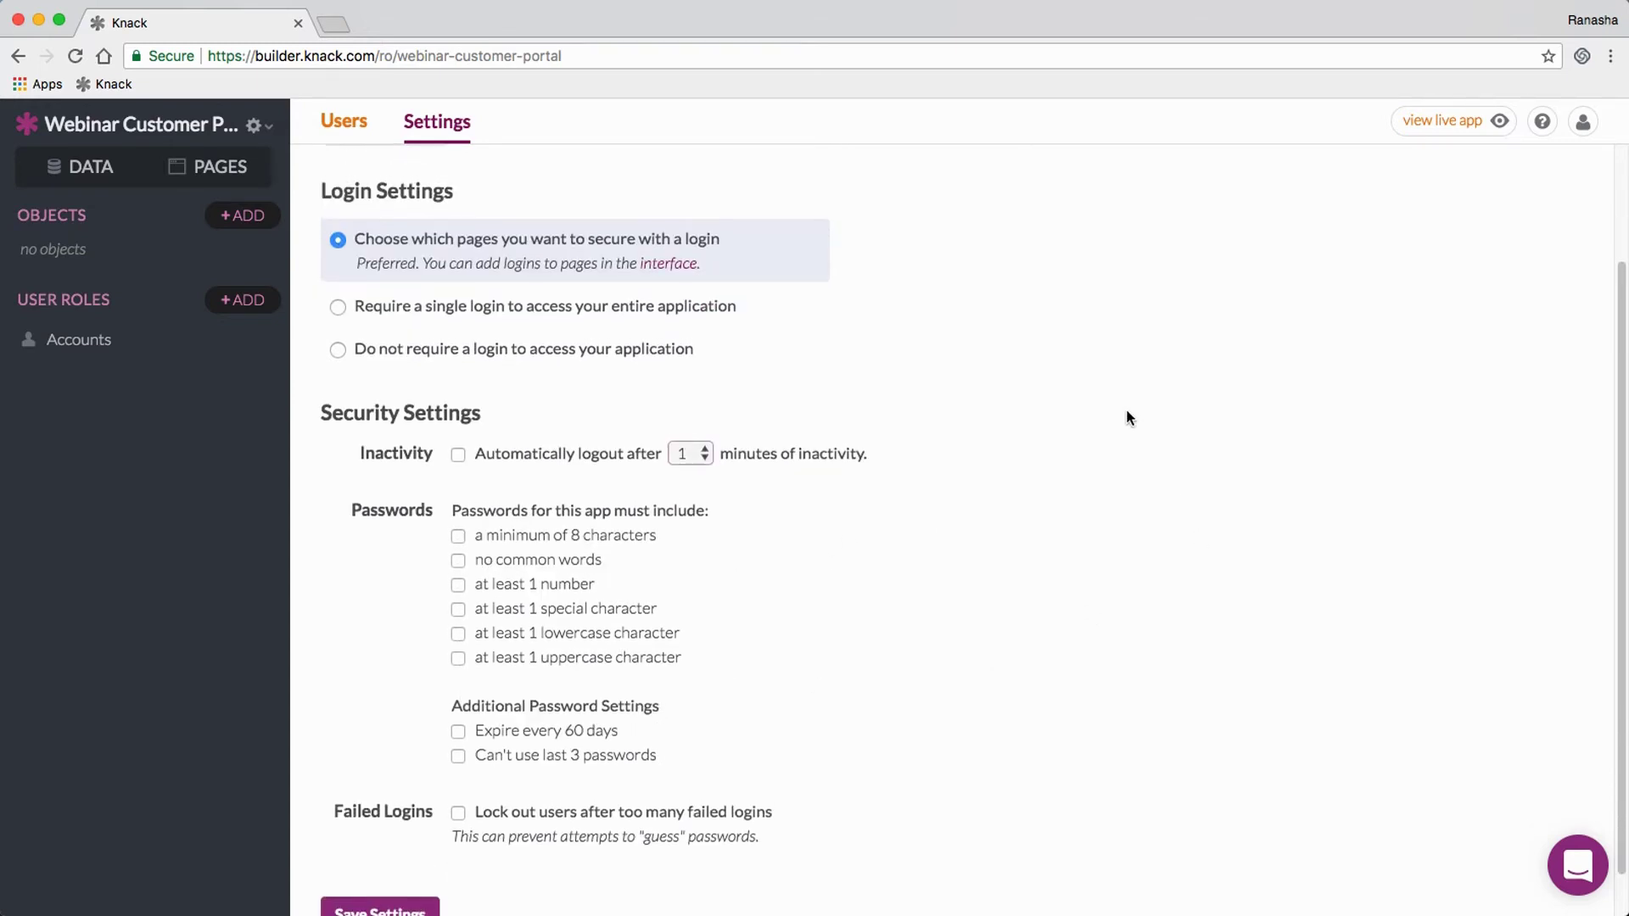
{"action": "scroll", "coordinate": [1126, 410], "scroll_direction": "up", "scroll_amount": 3}
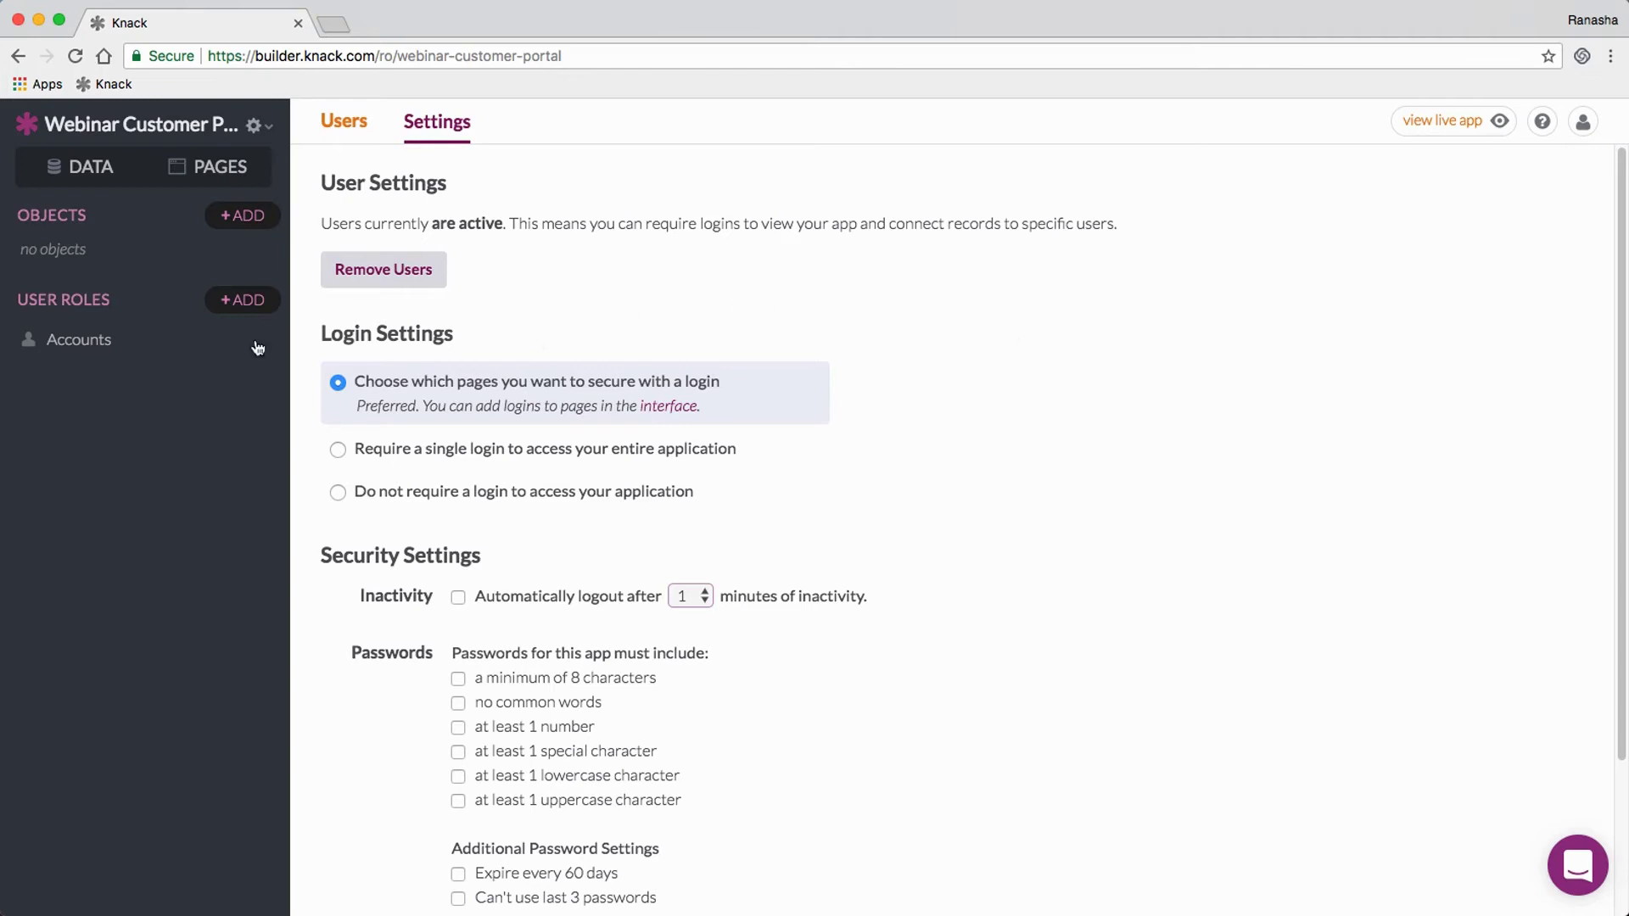
{"action": "left_click", "coordinate": [115, 354]}
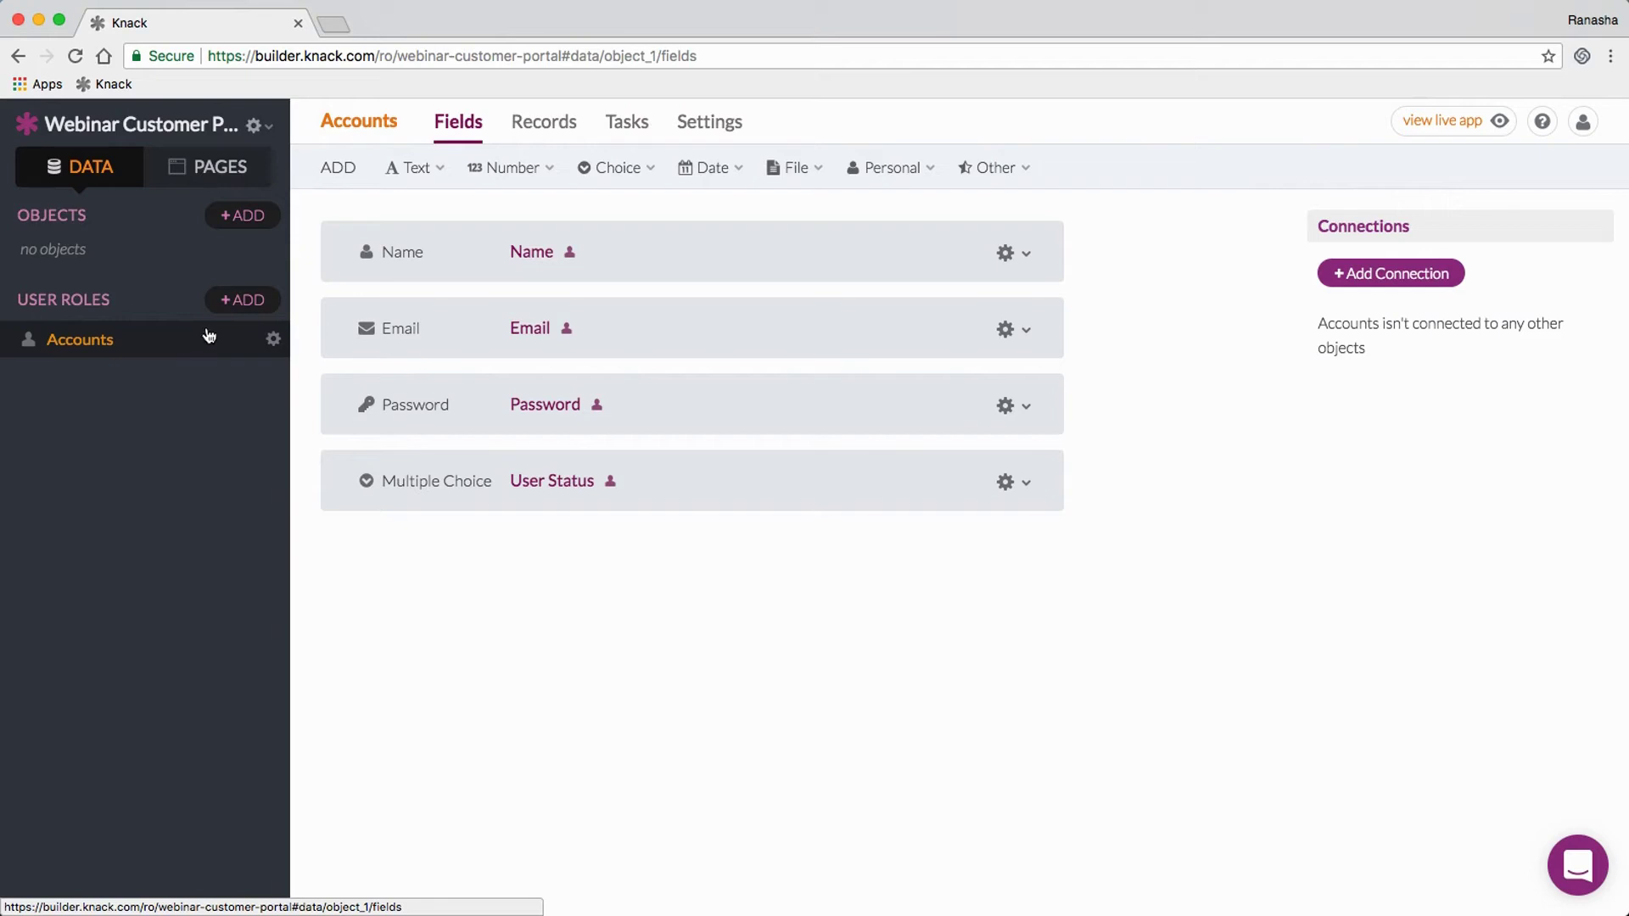
Step: Begin adding a new user role from the User Roles section of the Data sidebar
{"action": "left_click", "coordinate": [243, 302]}
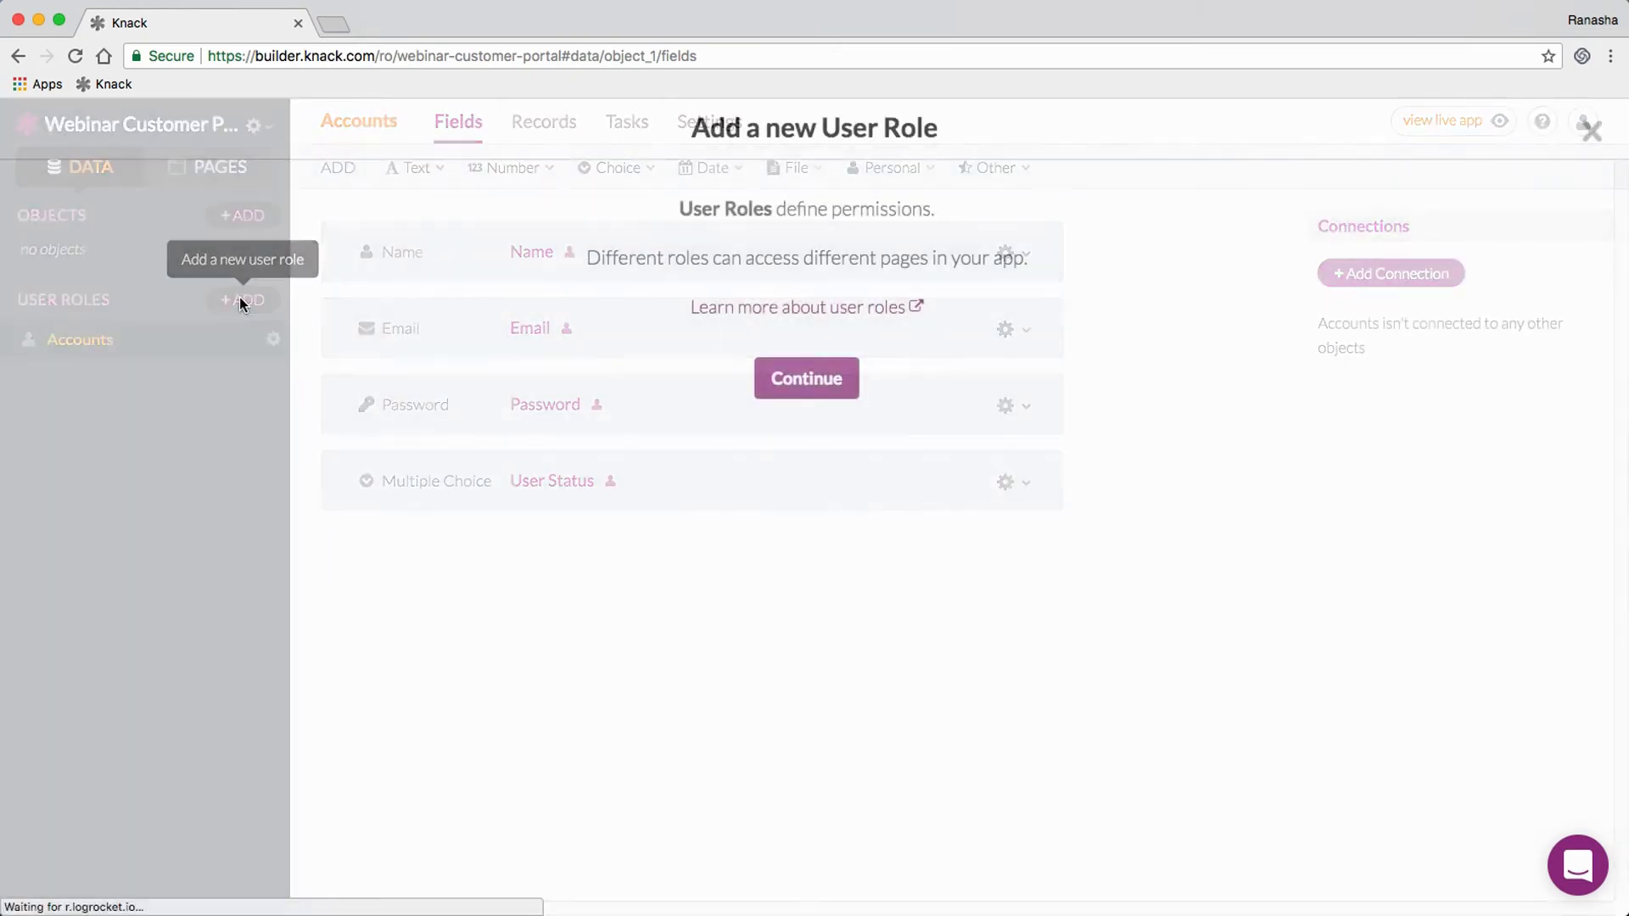
Step: Create a user role named 'Customers' and dismiss the connections tip
{"action": "left_click", "coordinate": [806, 383]}
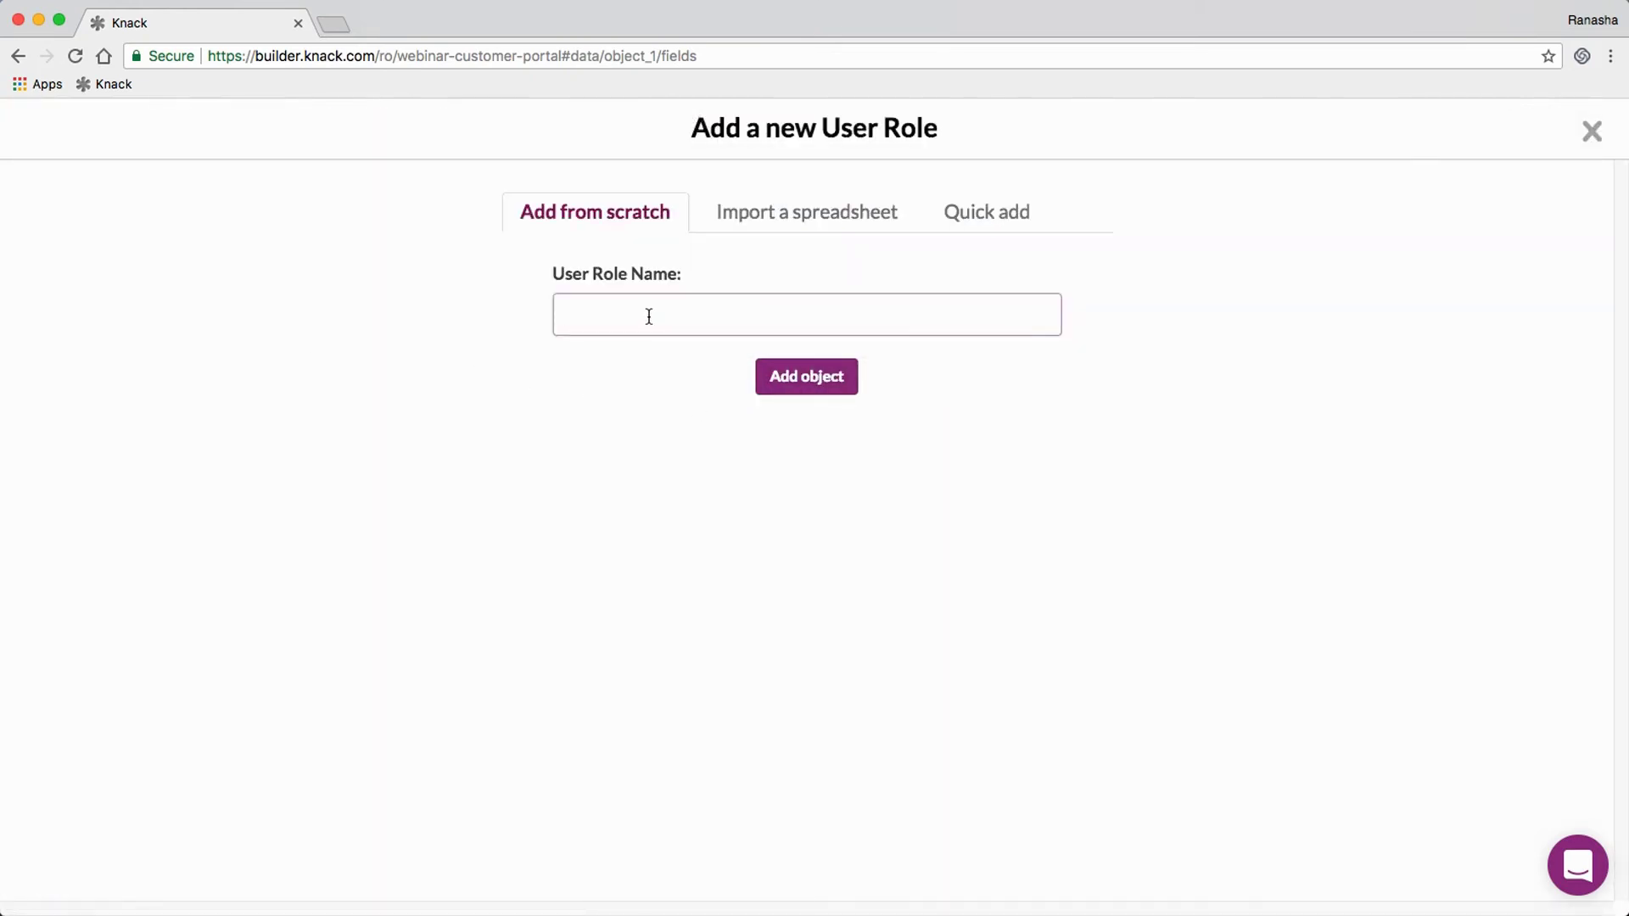
{"action": "type", "text": "Customers"}
{"action": "key", "text": "Return"}
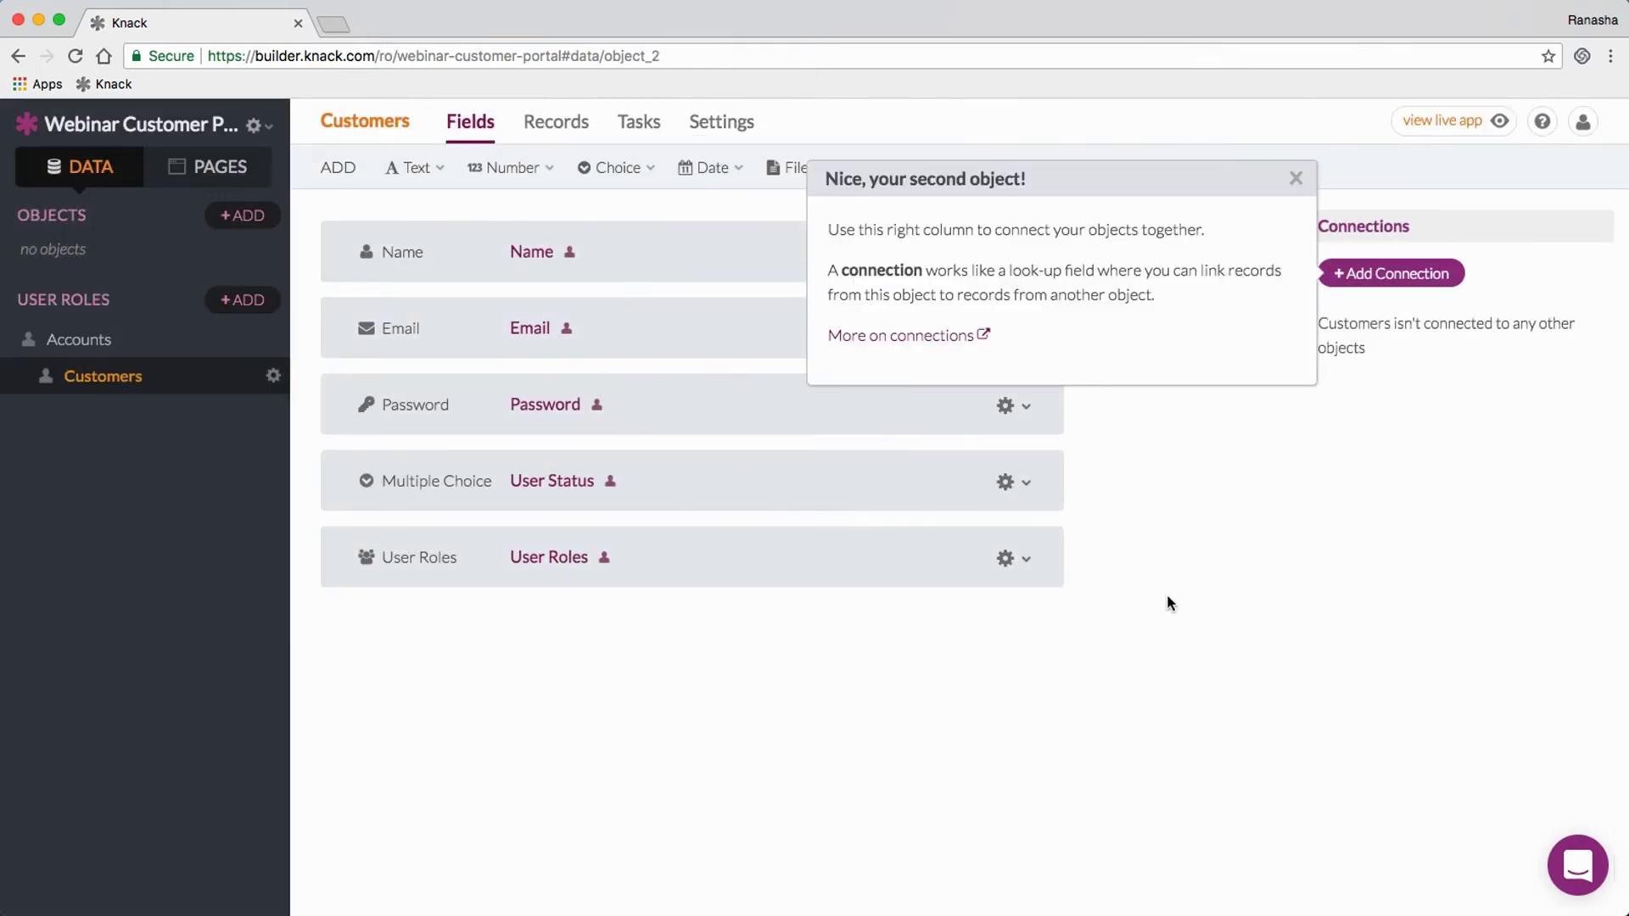
{"action": "left_click", "coordinate": [1168, 595]}
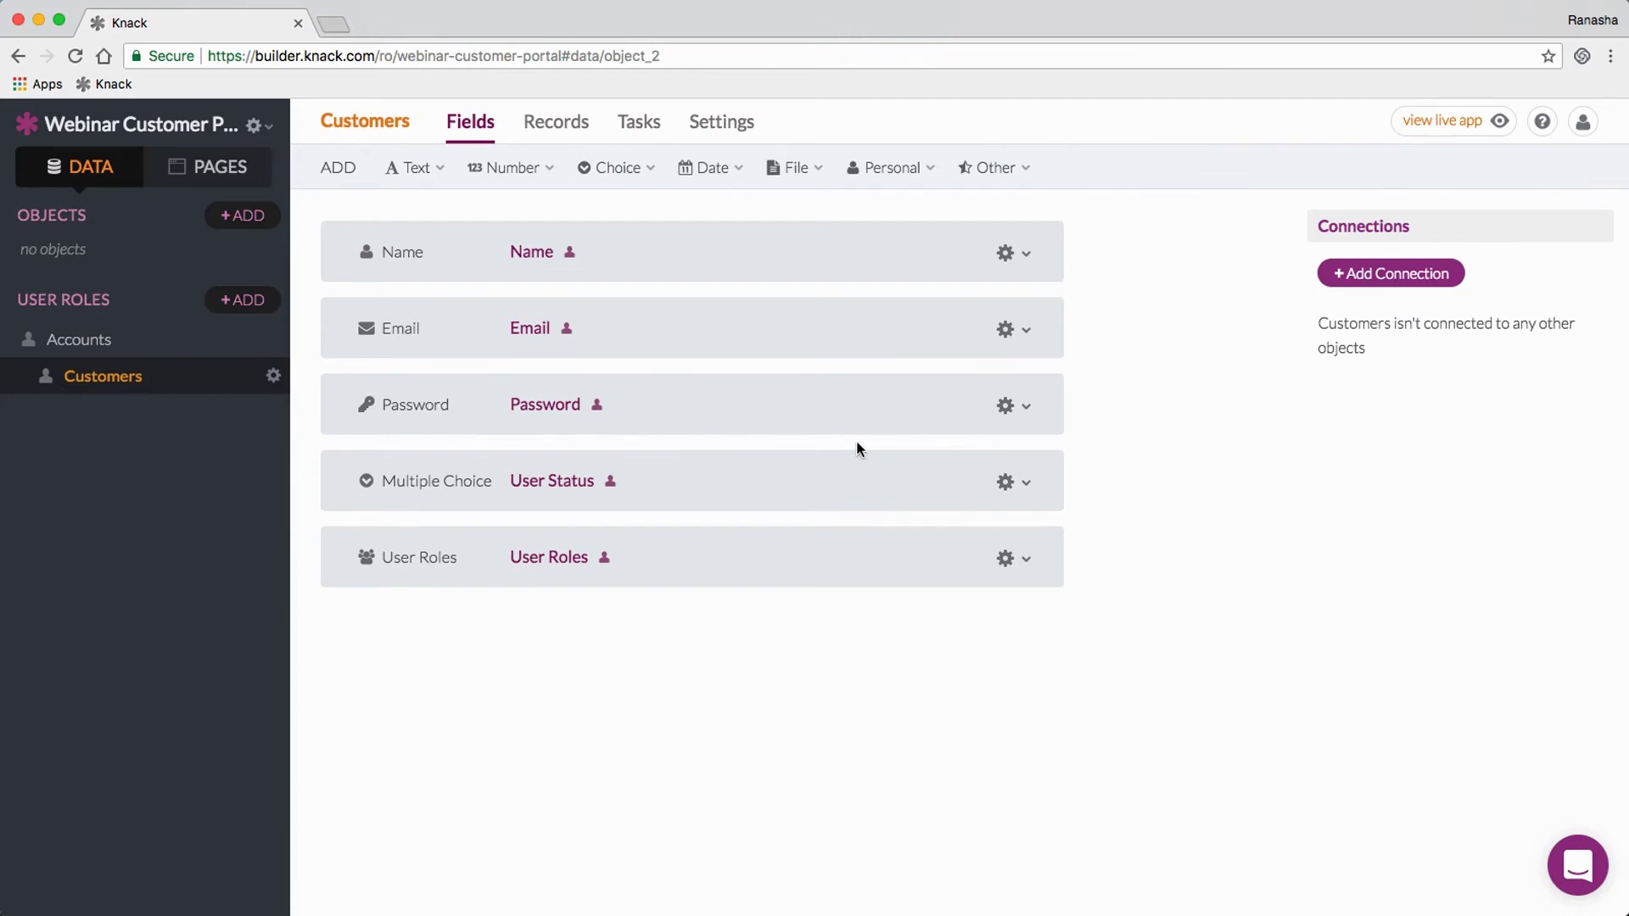
Step: Add a Personal > Phone field to the Customers user role
{"action": "left_click", "coordinate": [414, 170]}
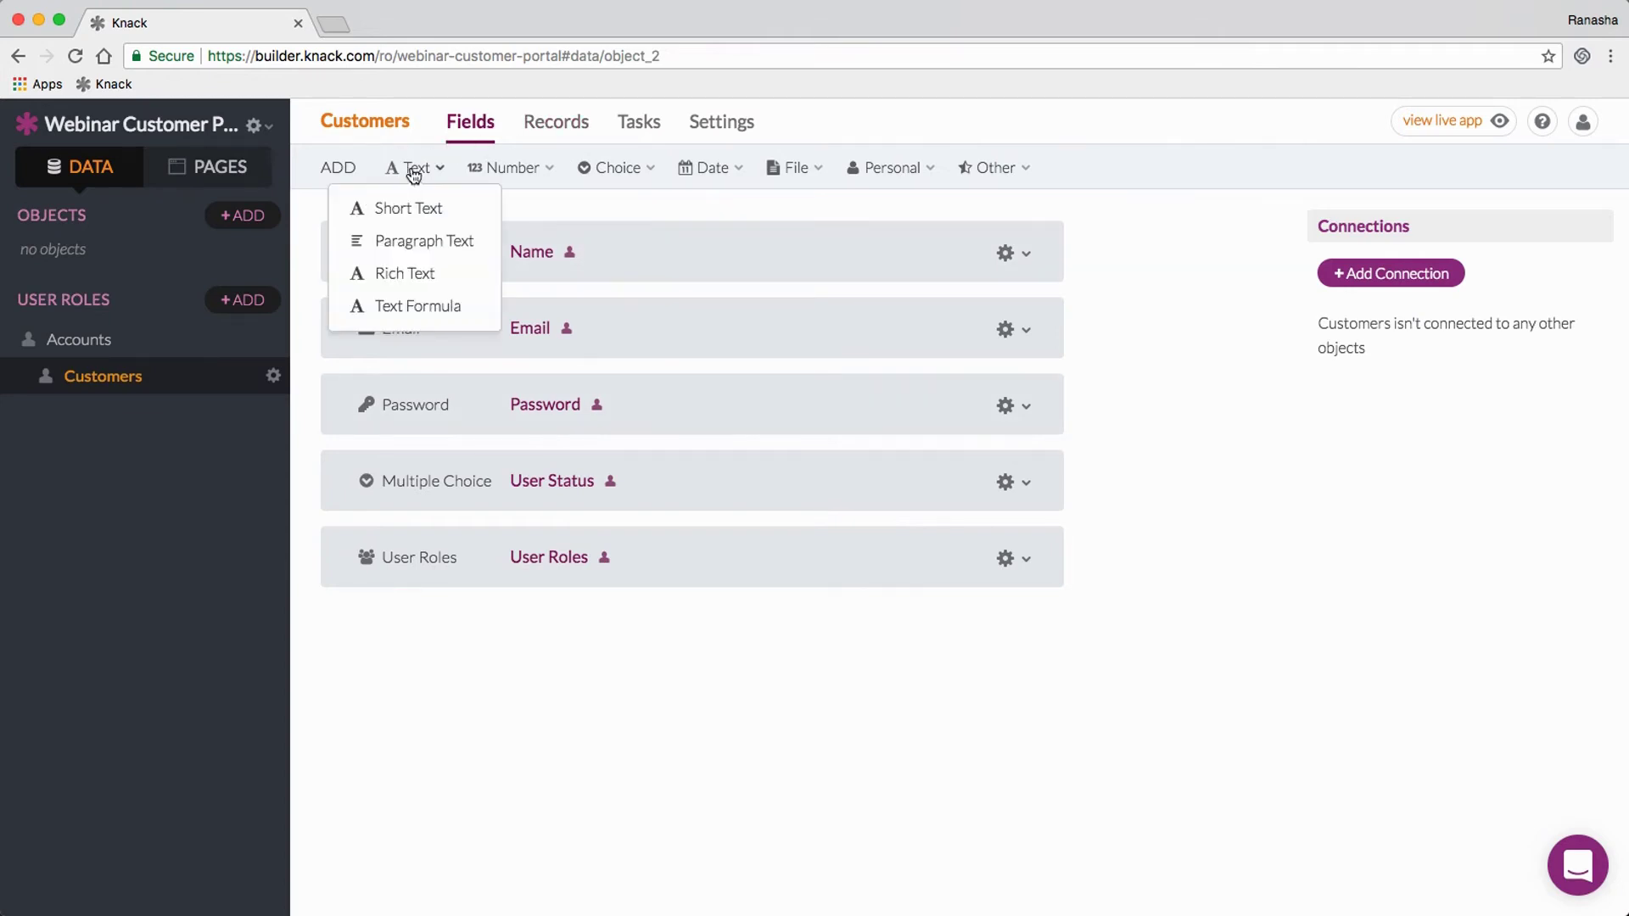
{"action": "mouse_move", "coordinate": [739, 172]}
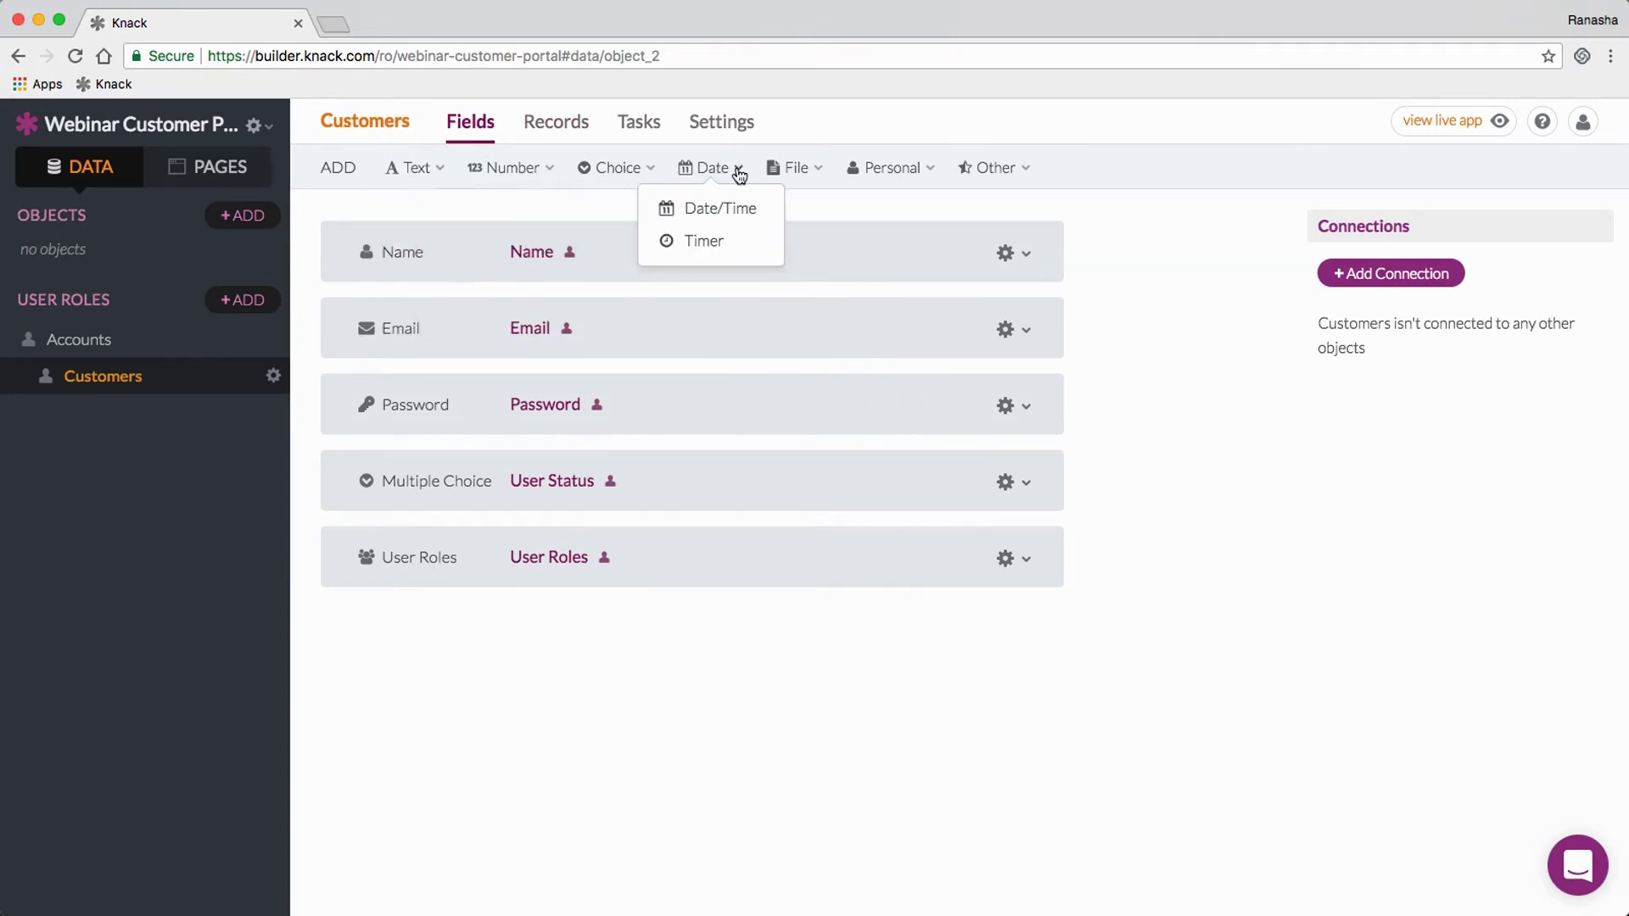
{"action": "mouse_move", "coordinate": [801, 175]}
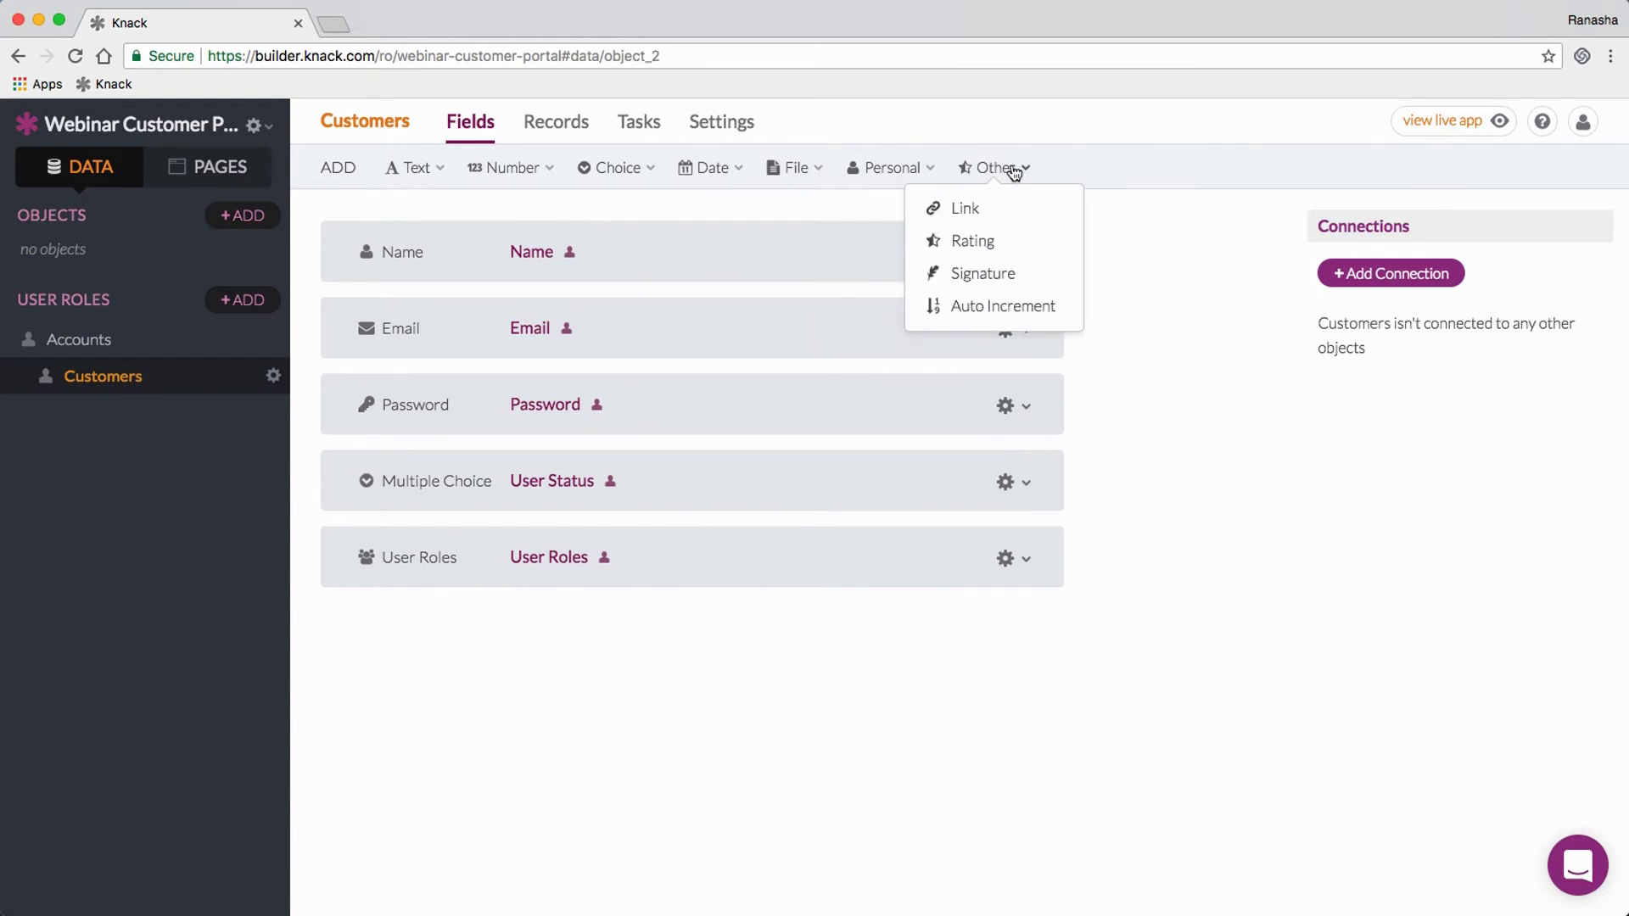
{"action": "mouse_move", "coordinate": [916, 175]}
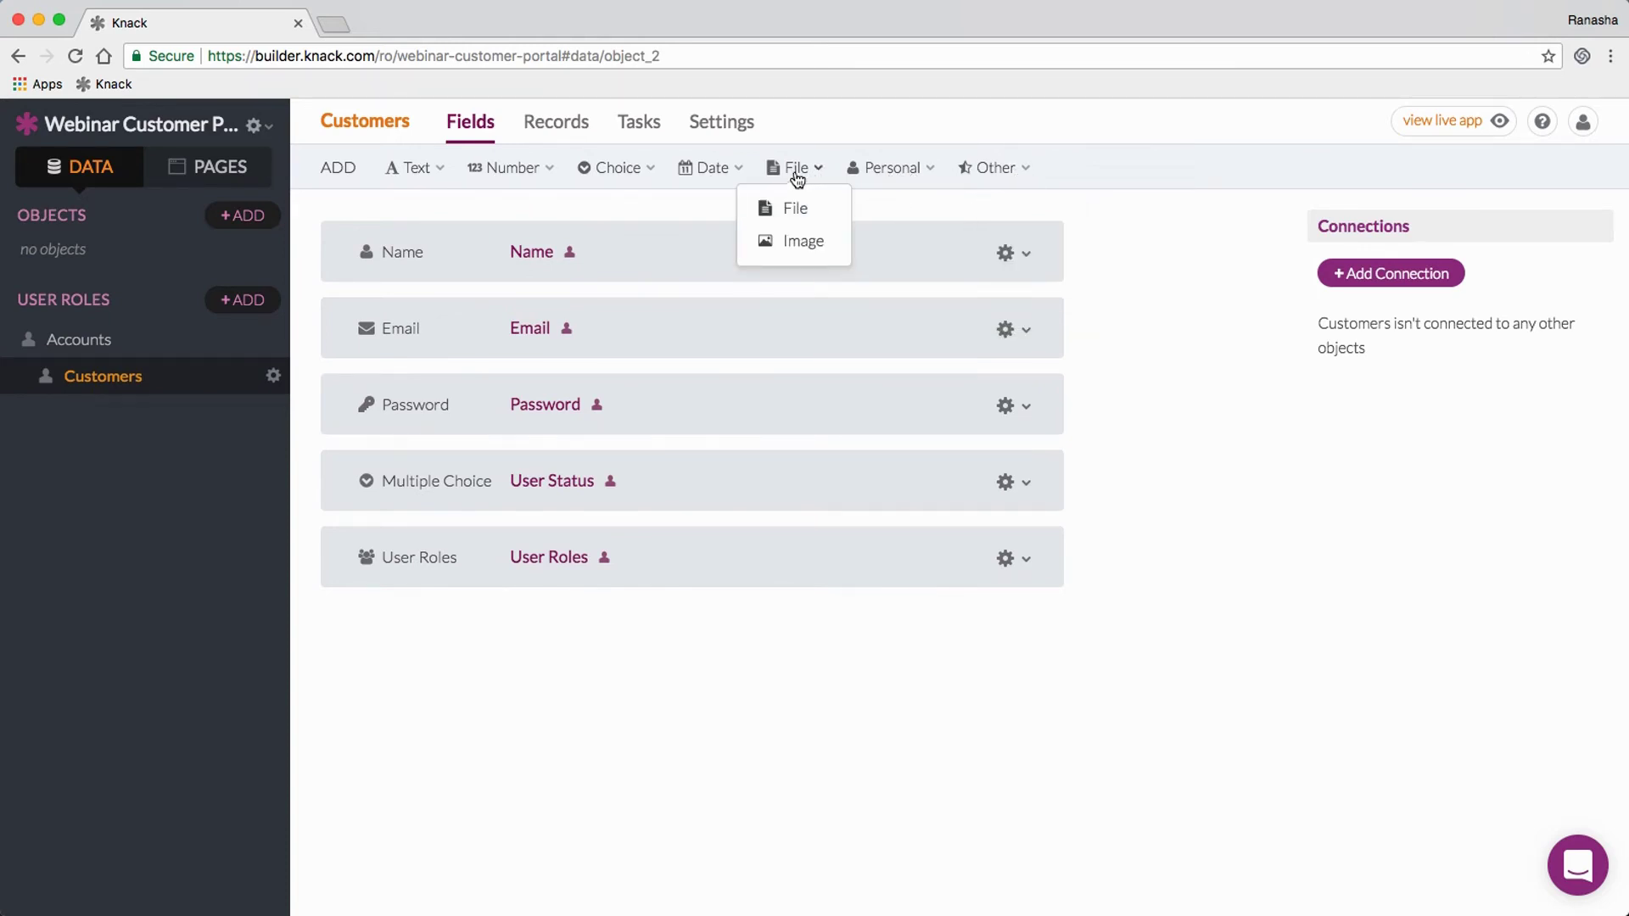
{"action": "mouse_move", "coordinate": [642, 175]}
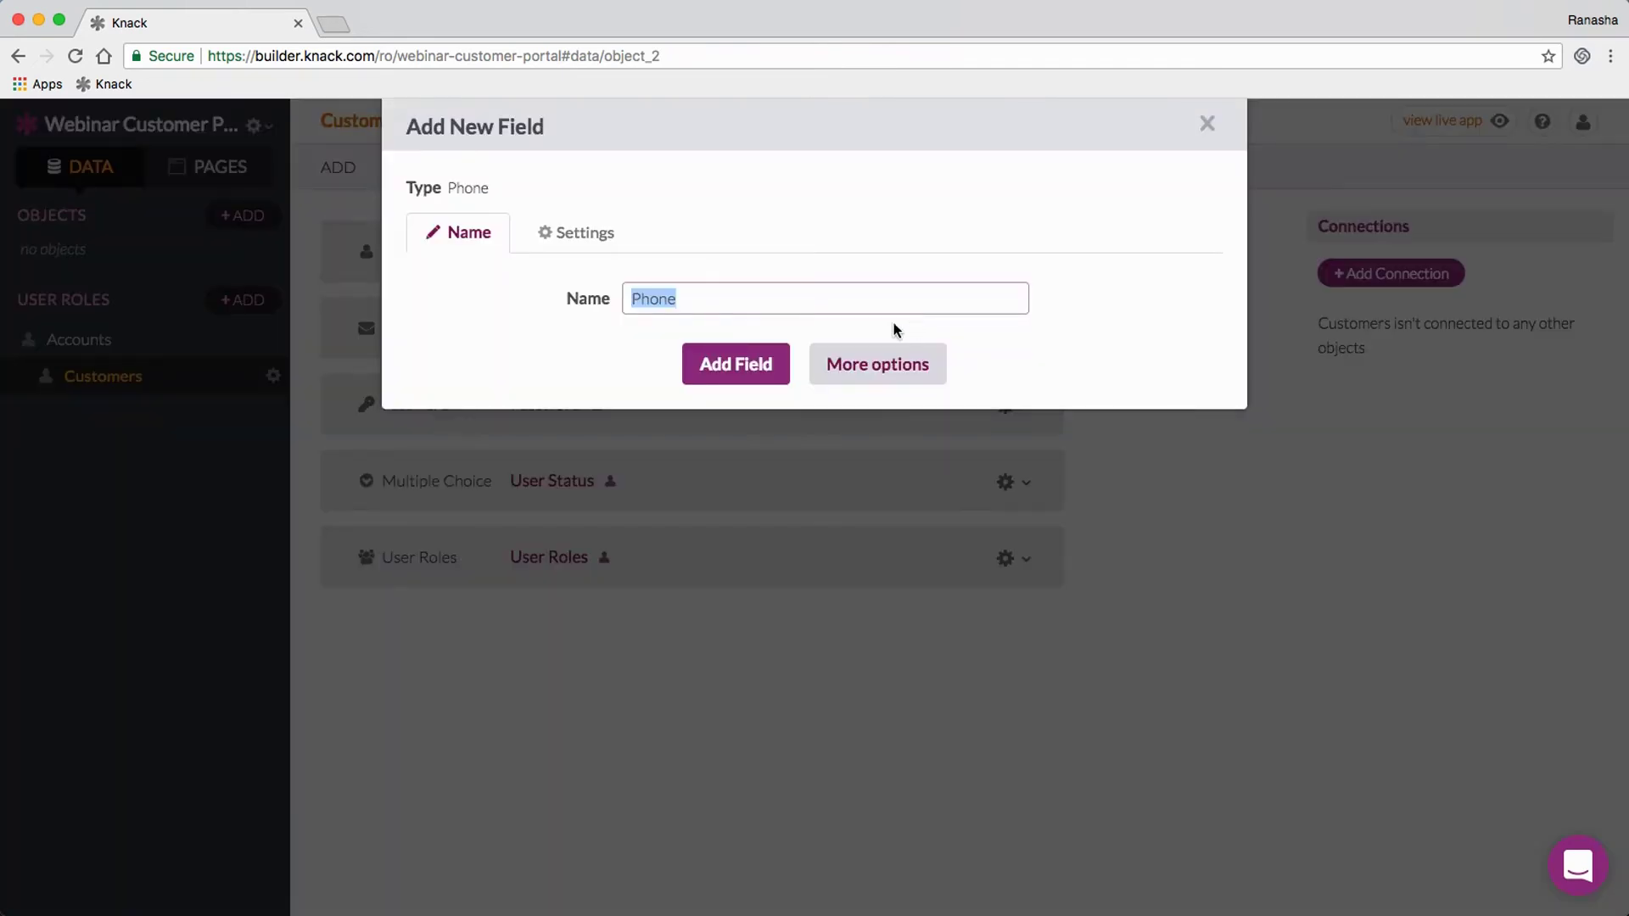
{"action": "left_click", "coordinate": [746, 365]}
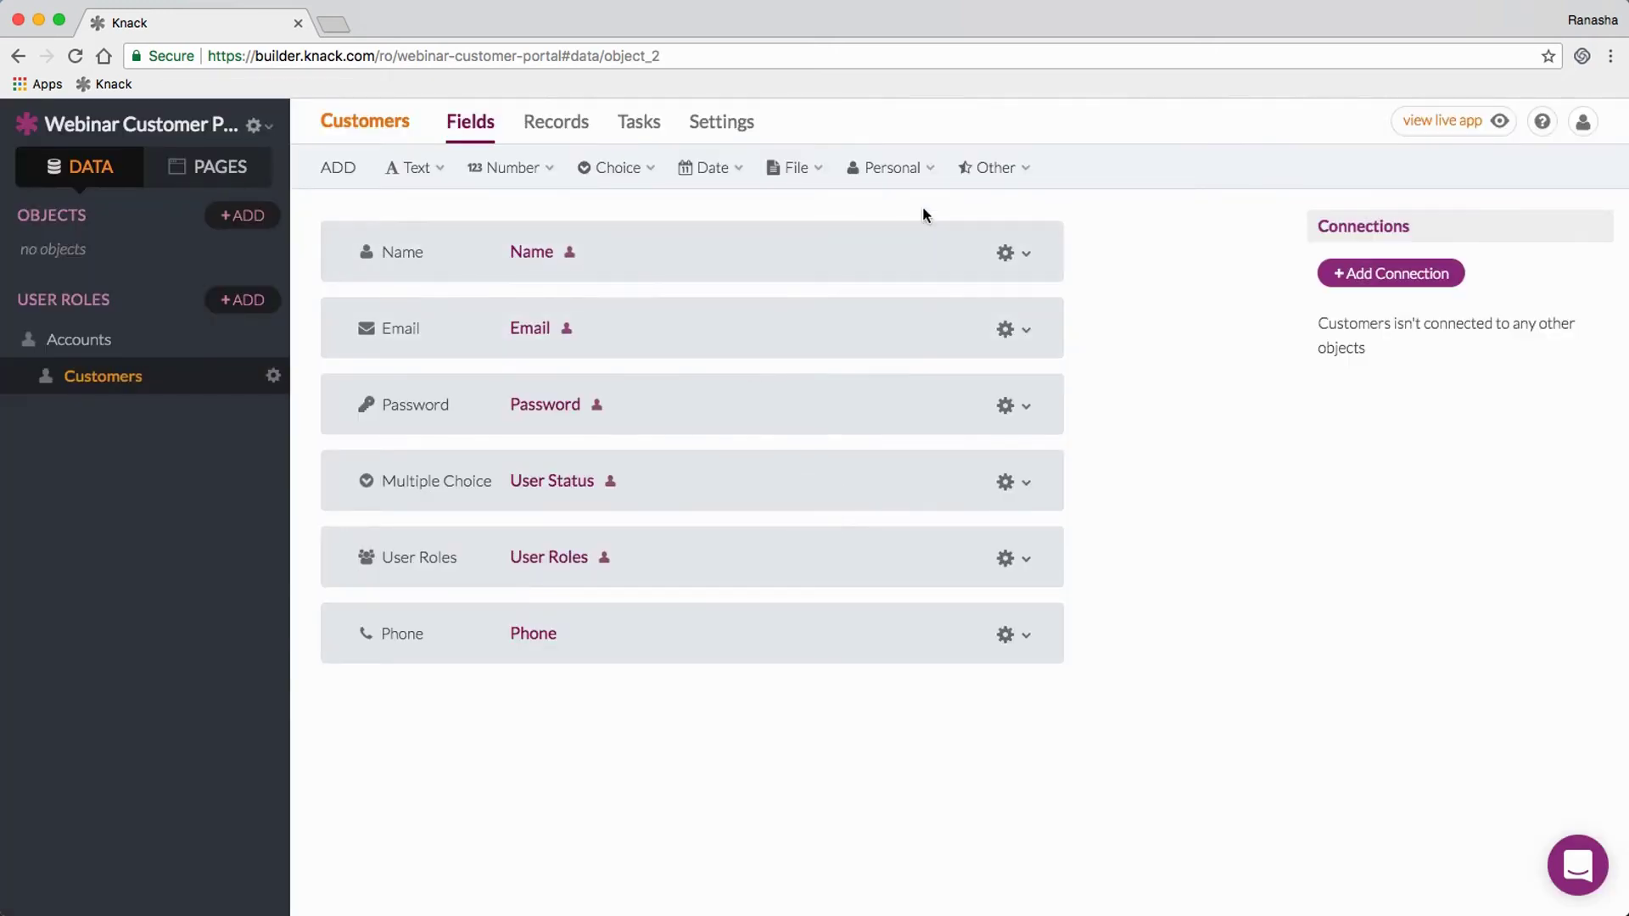
{"action": "mouse_move", "coordinate": [931, 175]}
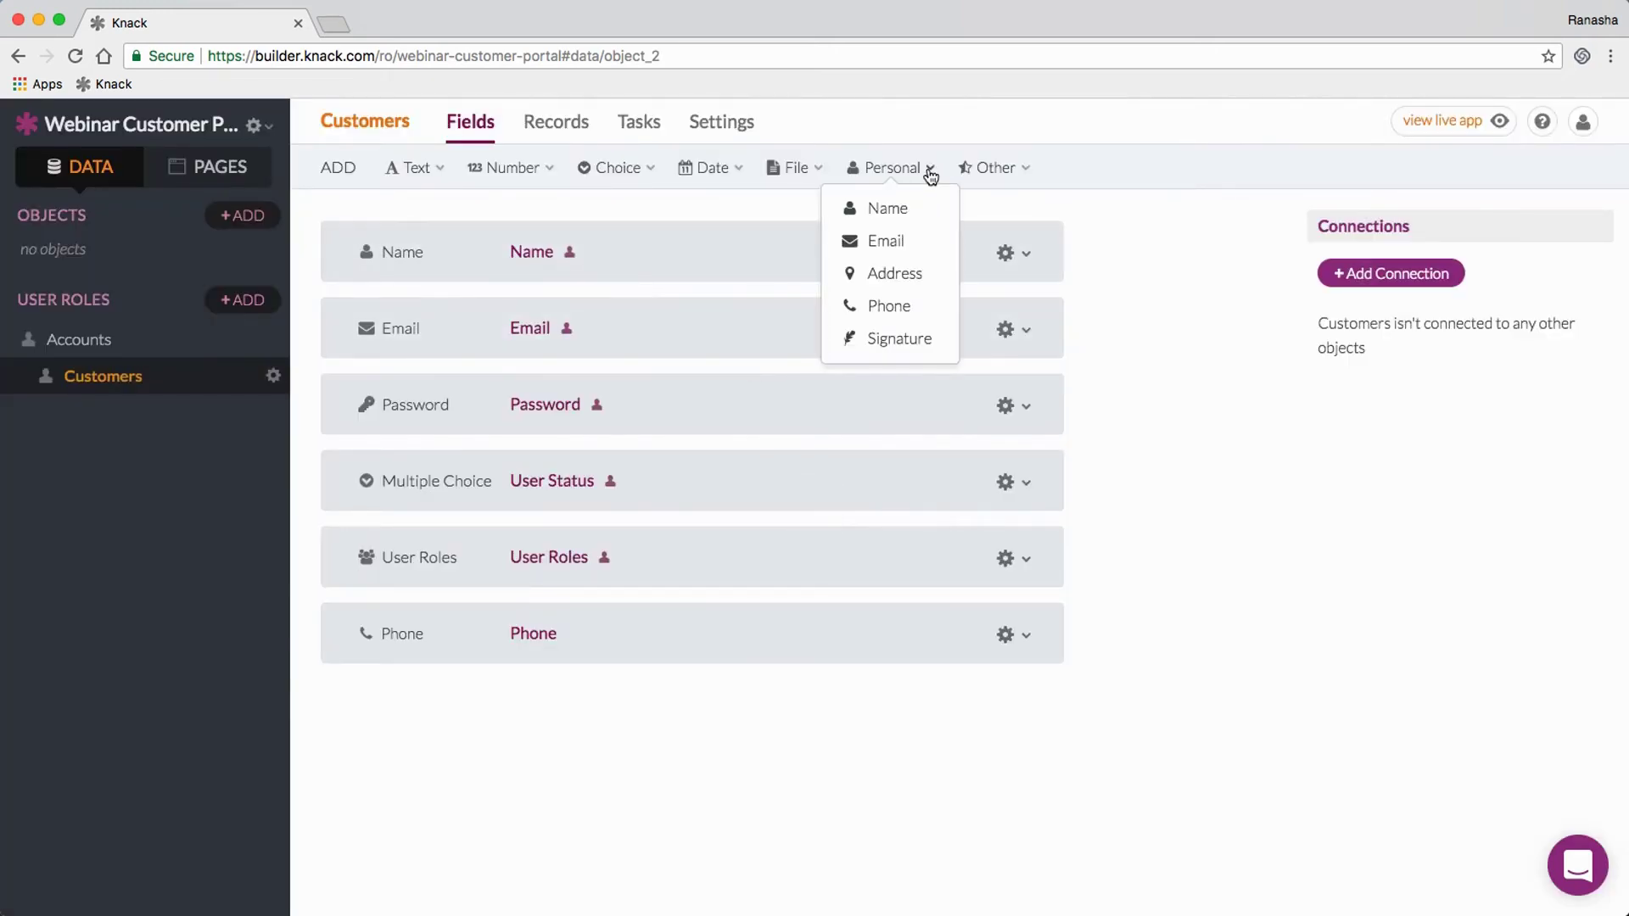
Step: Add a Personal > Address field to Customers, check the Name and Email actions, then view Phone's options
{"action": "left_click", "coordinate": [921, 284]}
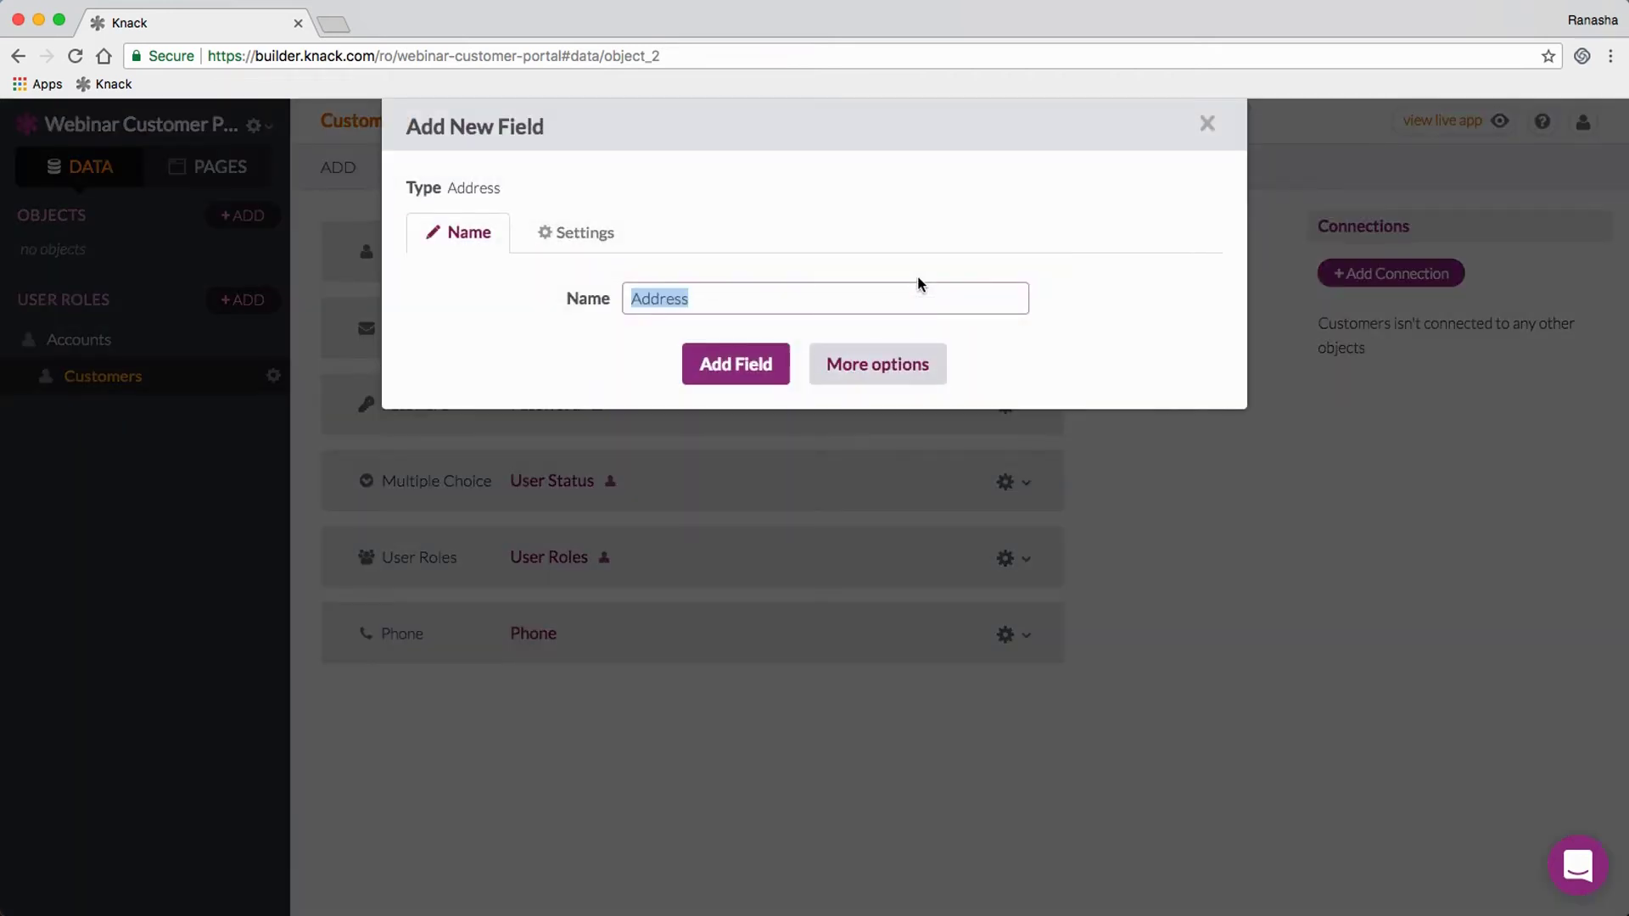
{"action": "left_click", "coordinate": [733, 368]}
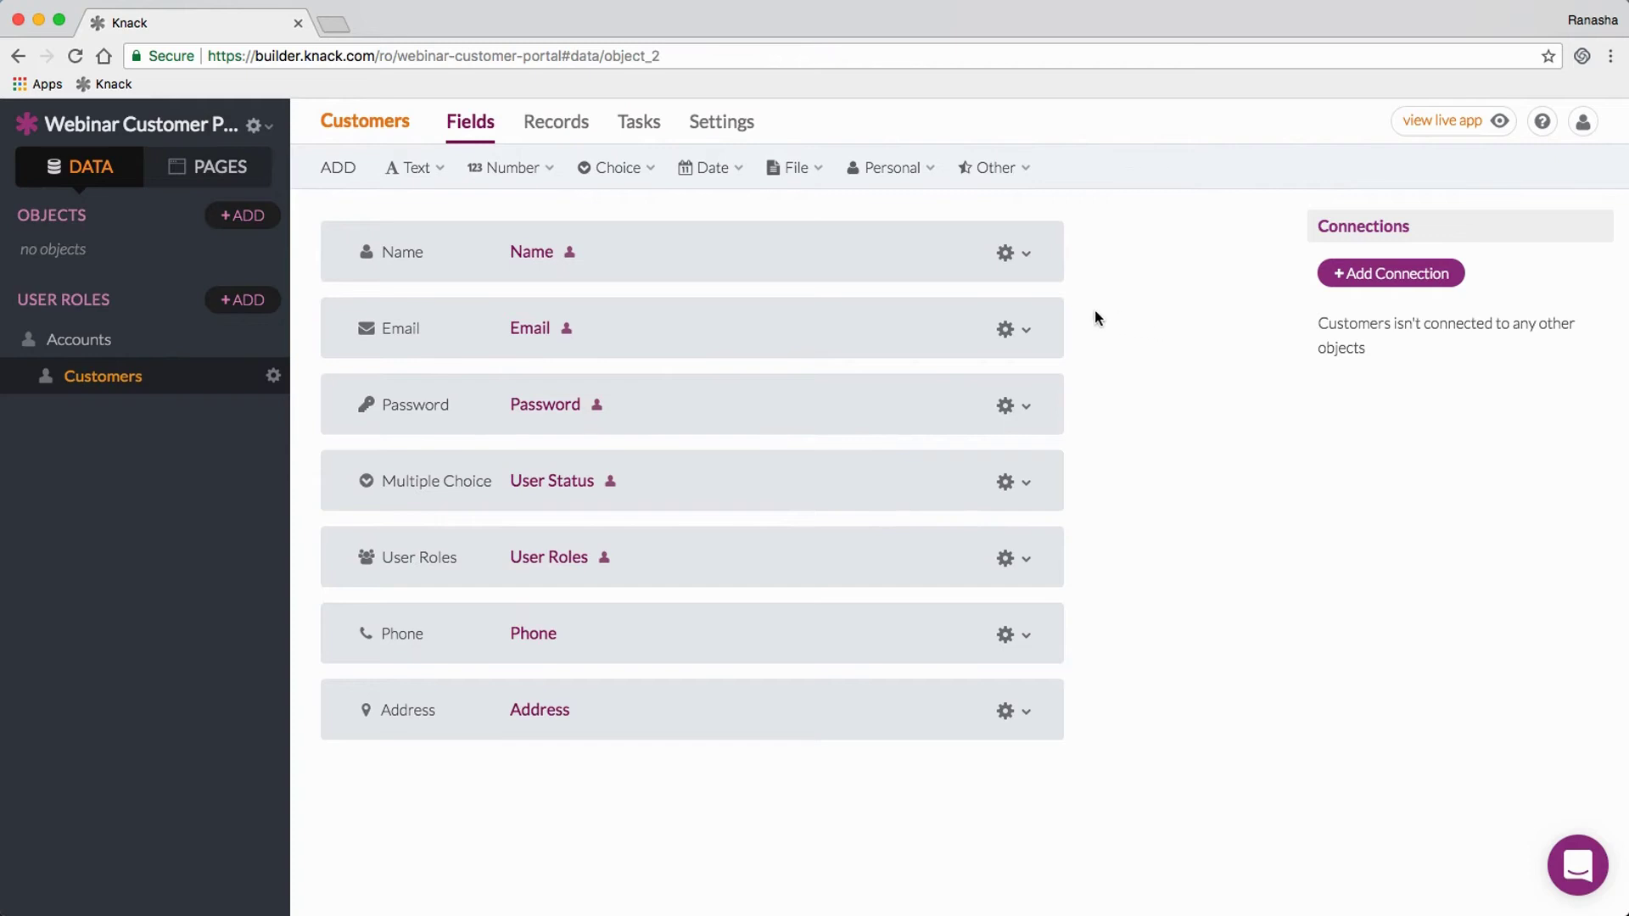
{"action": "left_click", "coordinate": [1031, 258]}
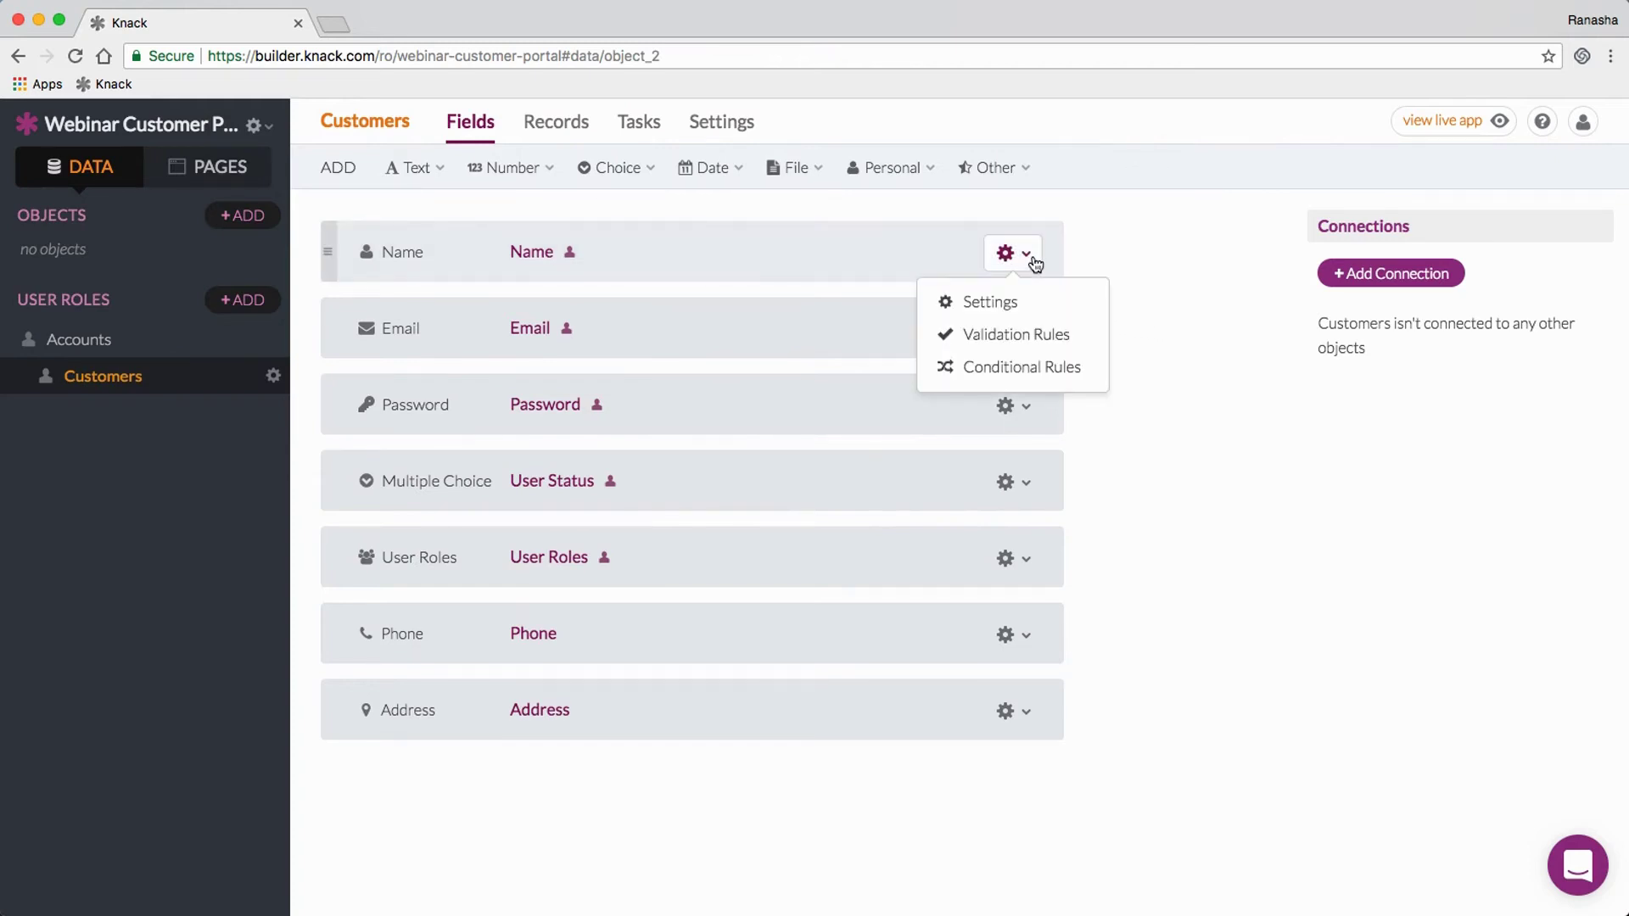
{"action": "left_click", "coordinate": [1118, 258]}
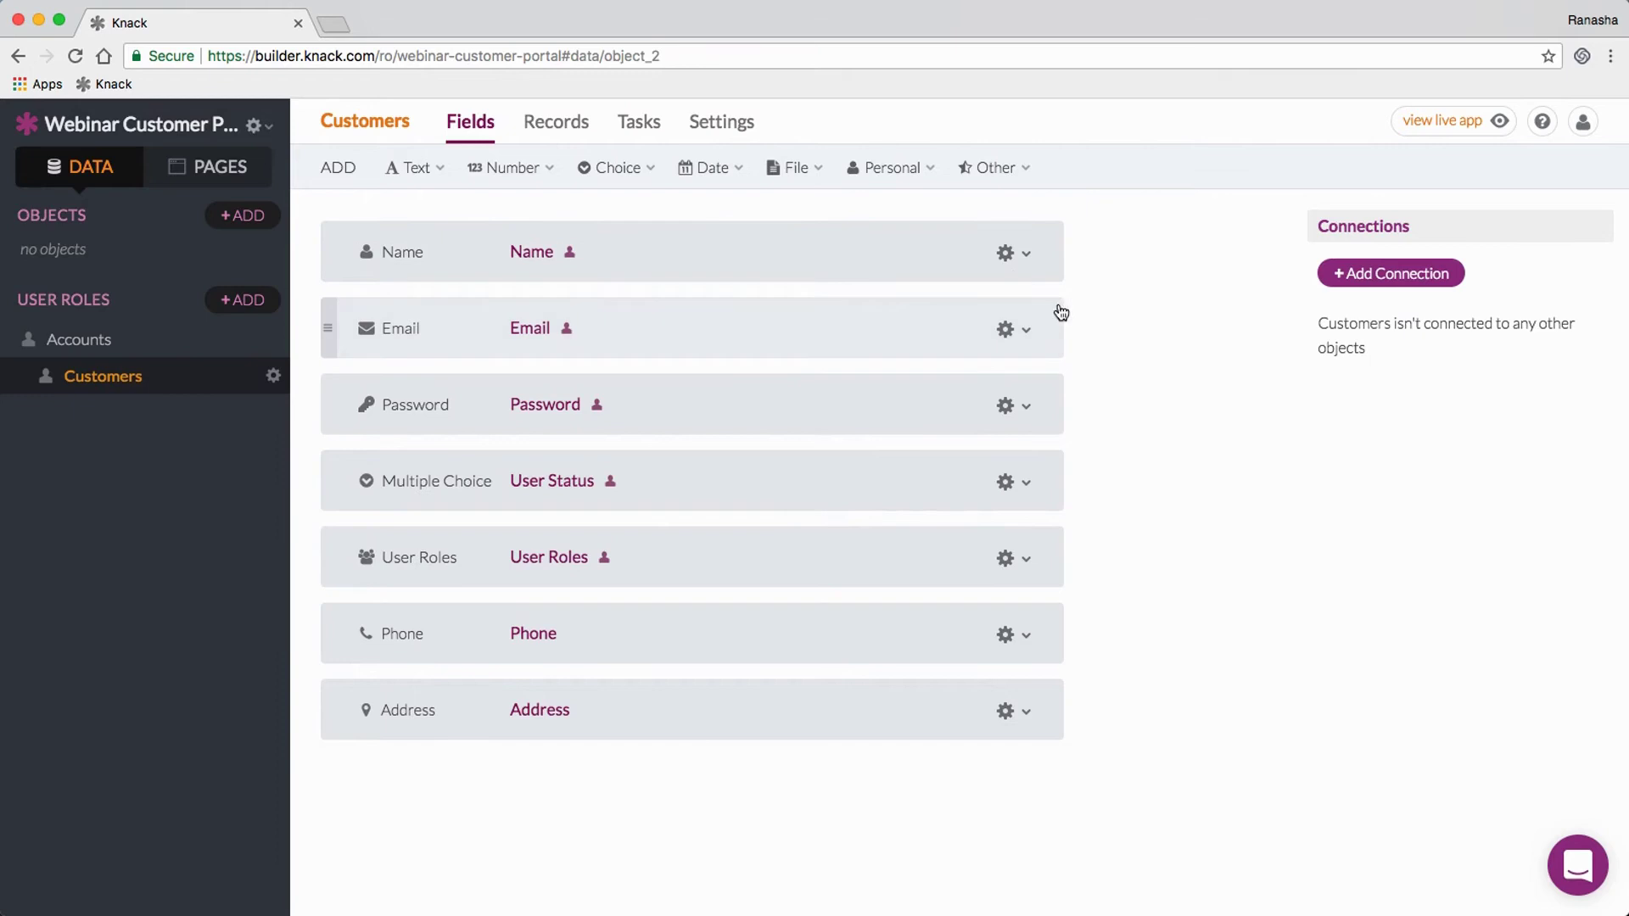
{"action": "left_click", "coordinate": [1008, 333]}
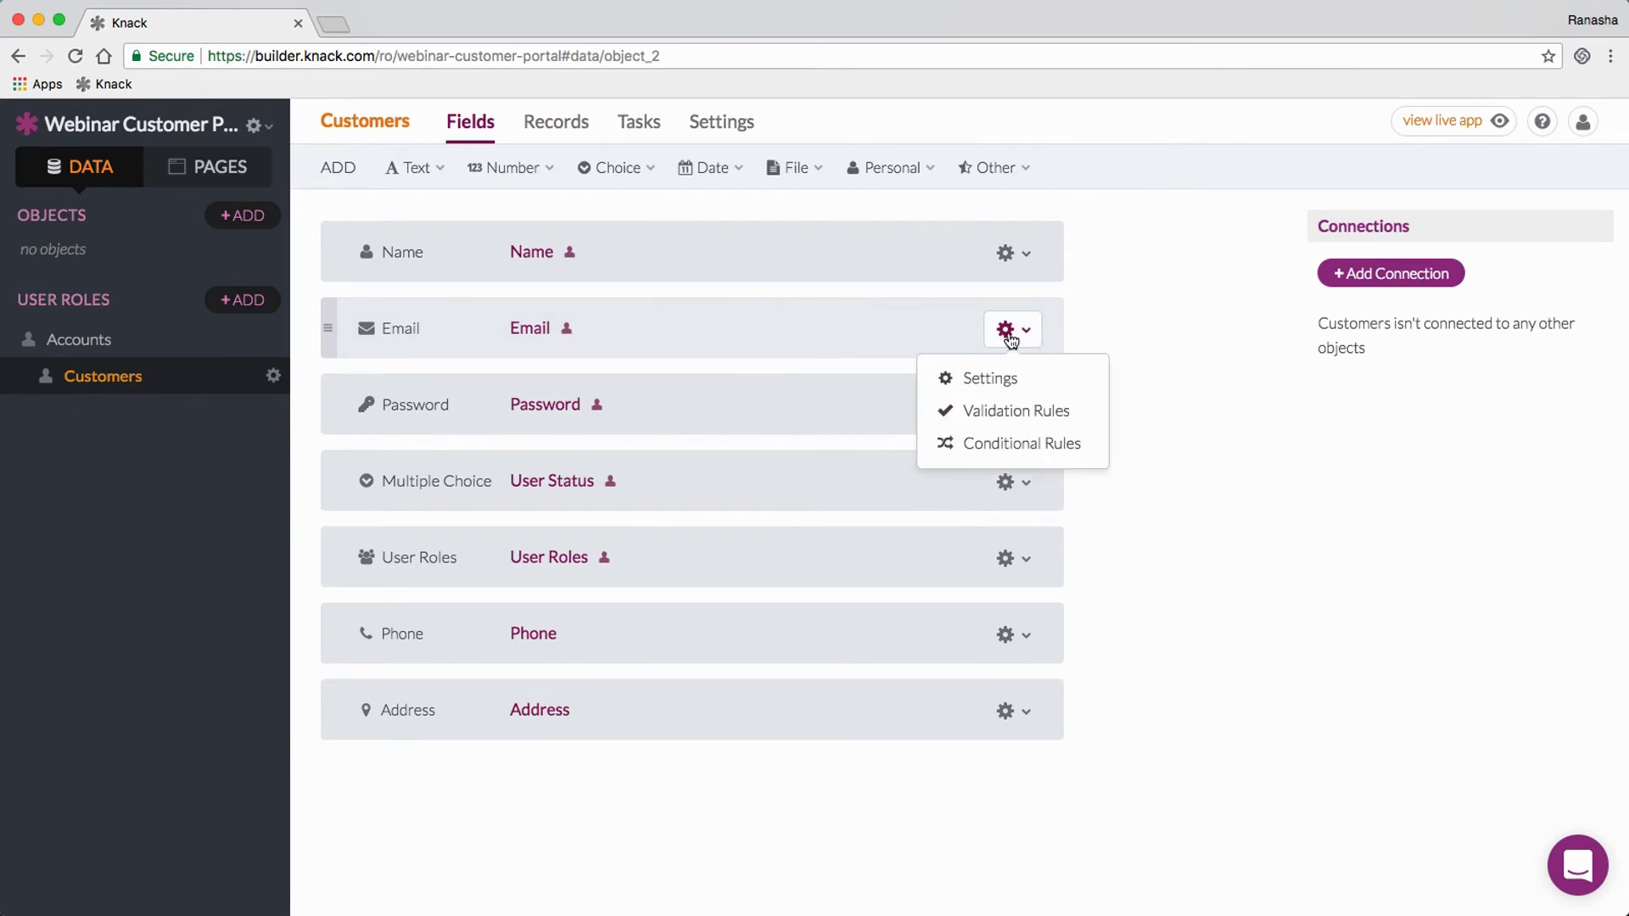
{"action": "left_click", "coordinate": [1142, 331]}
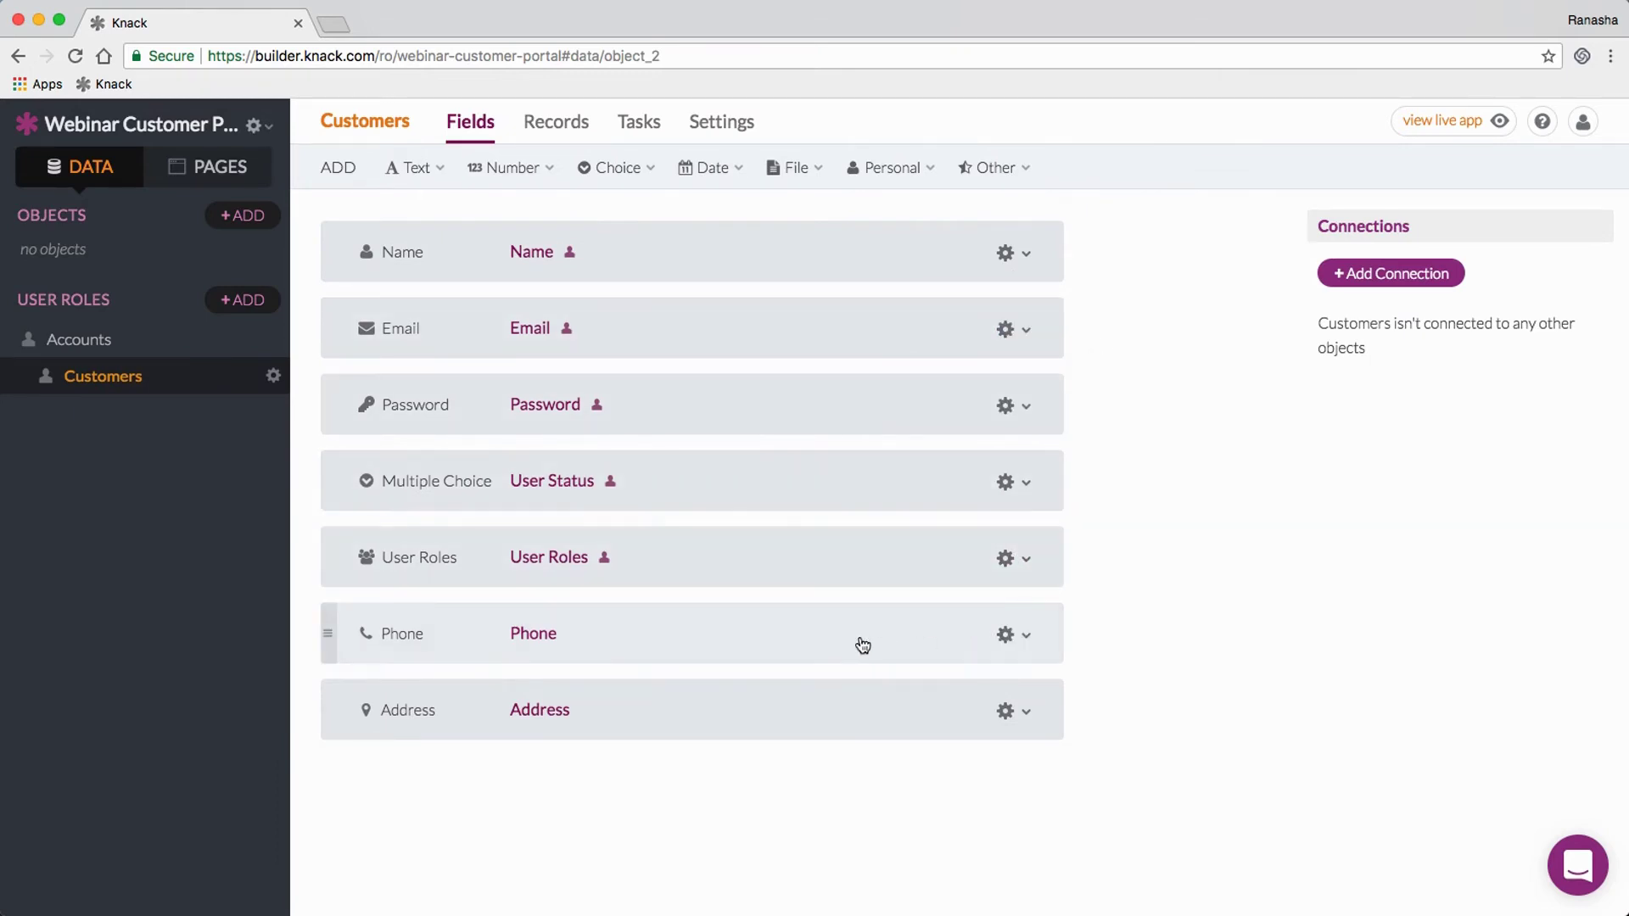
{"action": "left_click", "coordinate": [800, 642]}
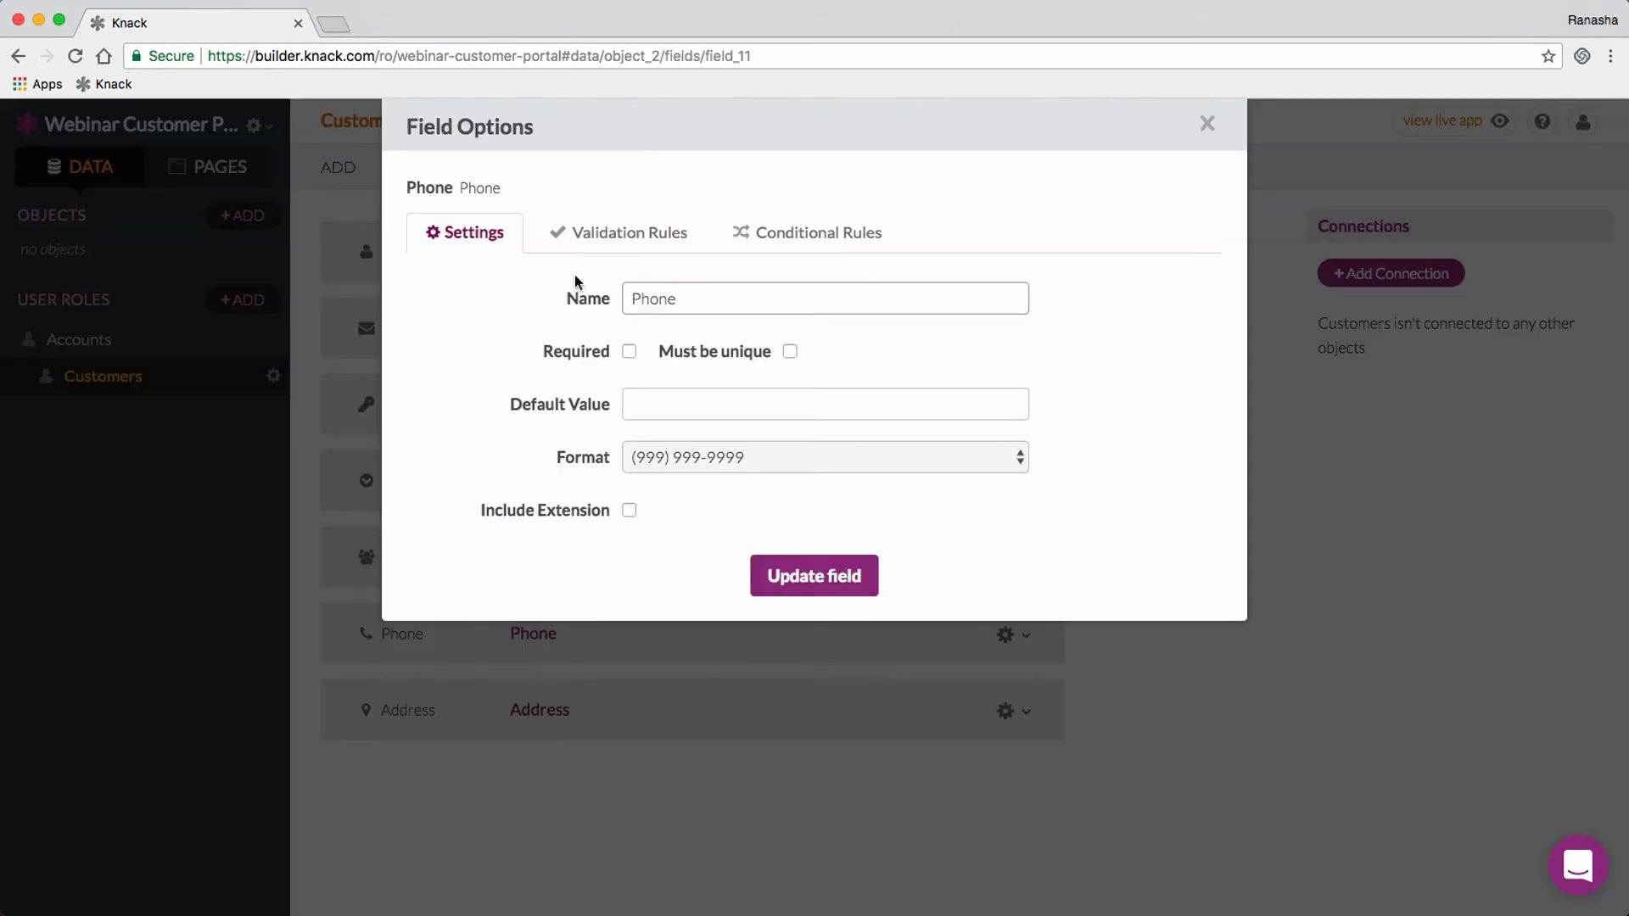
Step: Review the Address field's settings, Validation Rules and Conditional Rules, then close its options
{"action": "left_click", "coordinate": [1310, 466]}
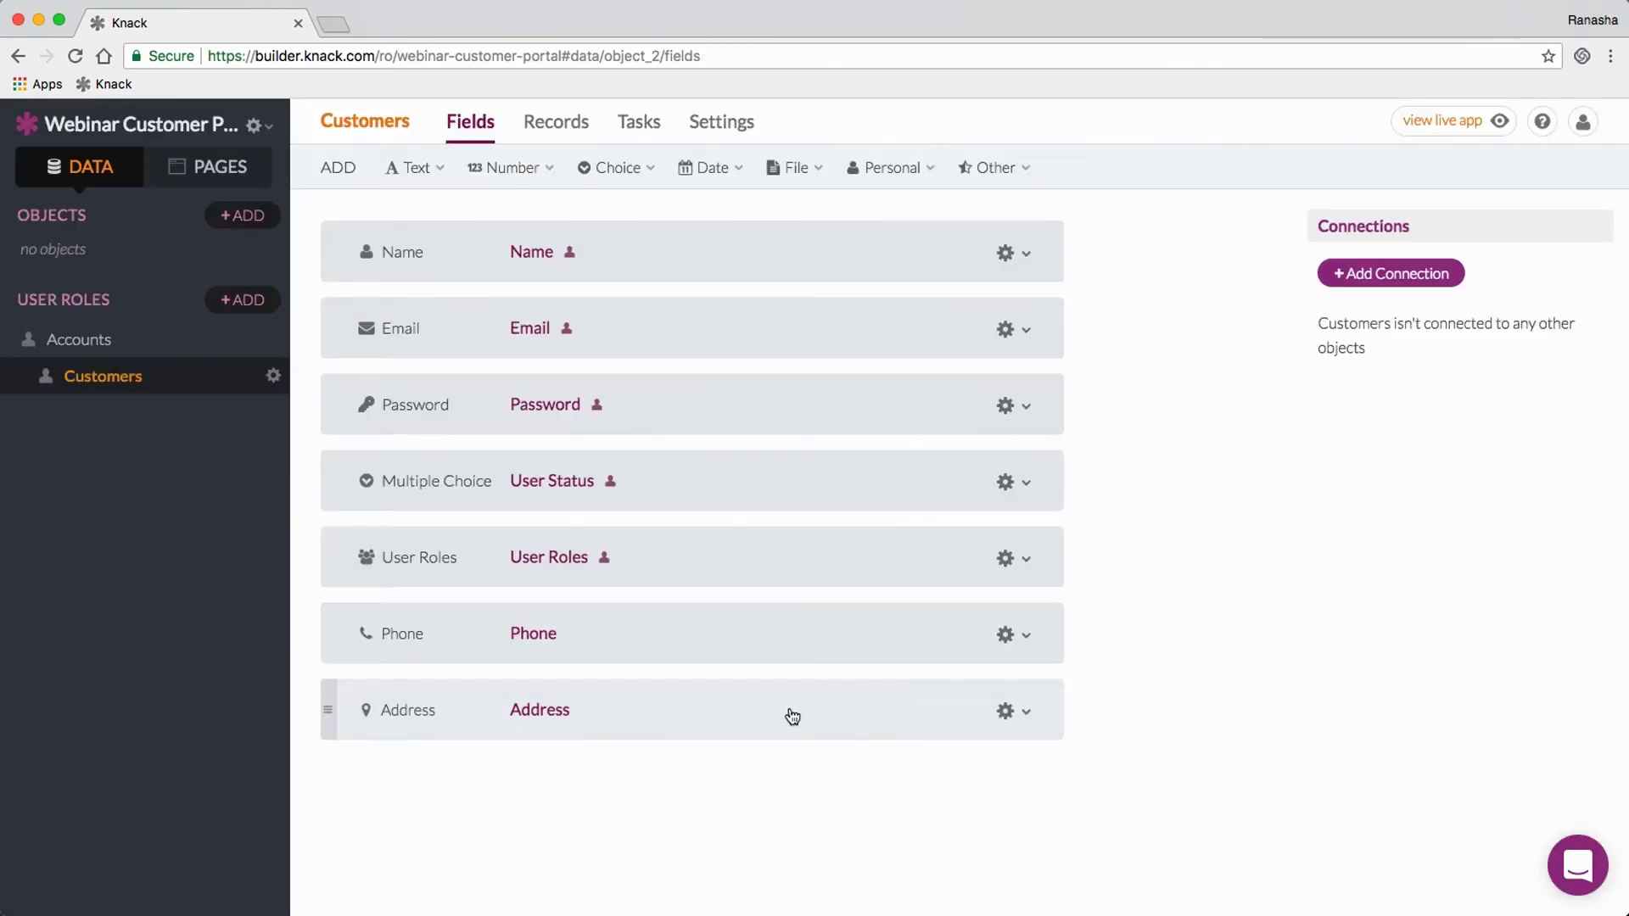
{"action": "left_click", "coordinate": [775, 719]}
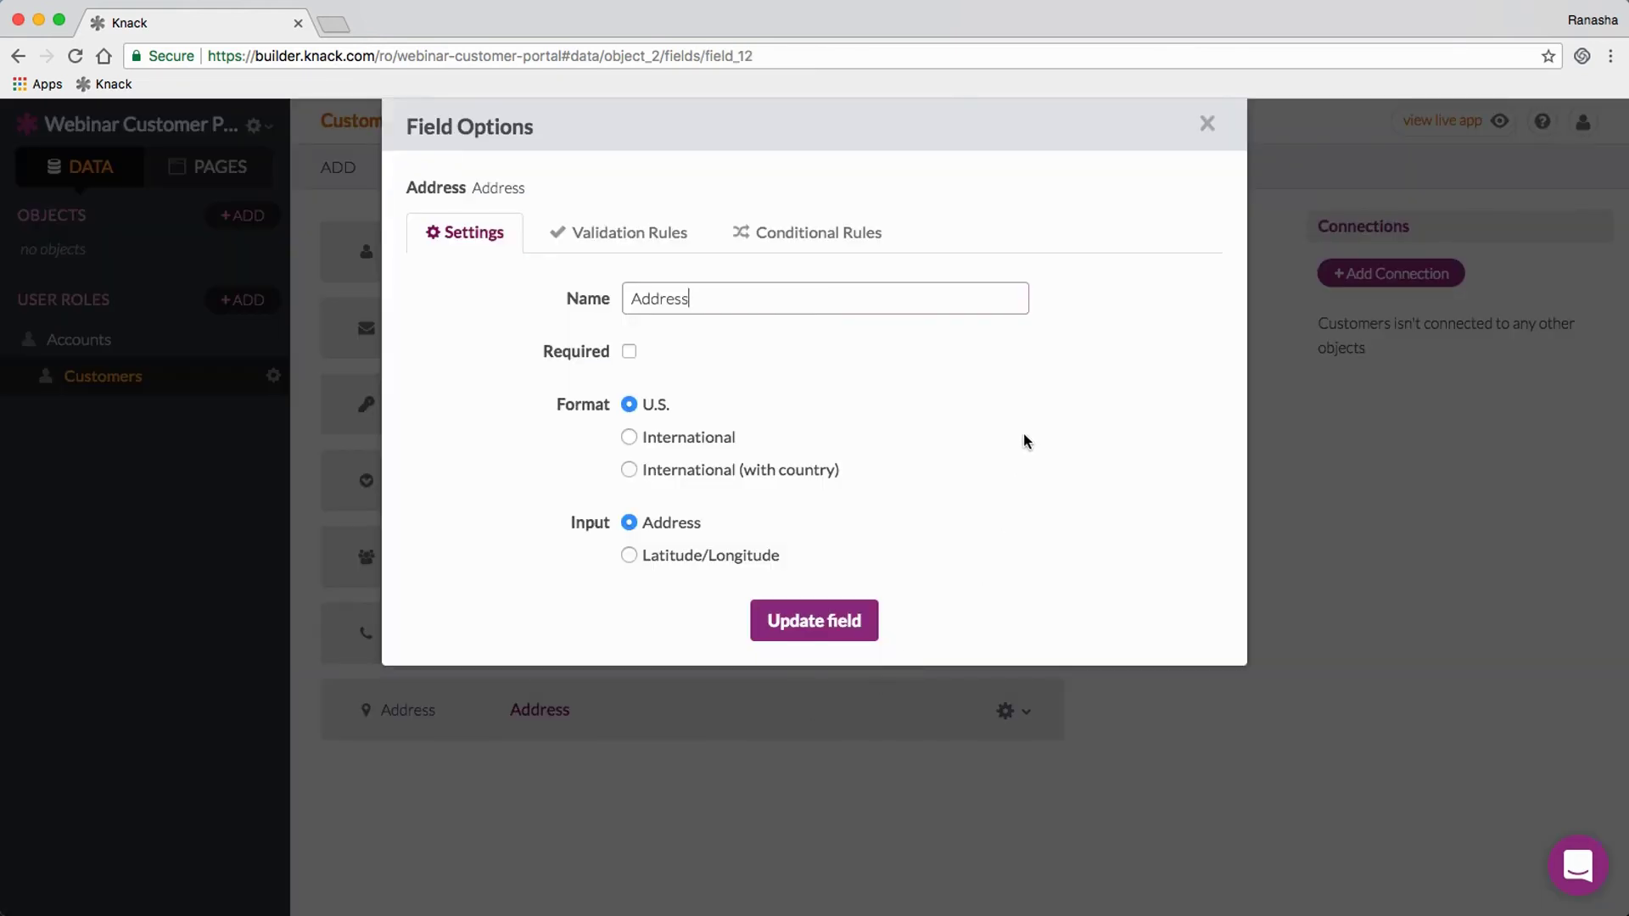
{"action": "left_click", "coordinate": [650, 233]}
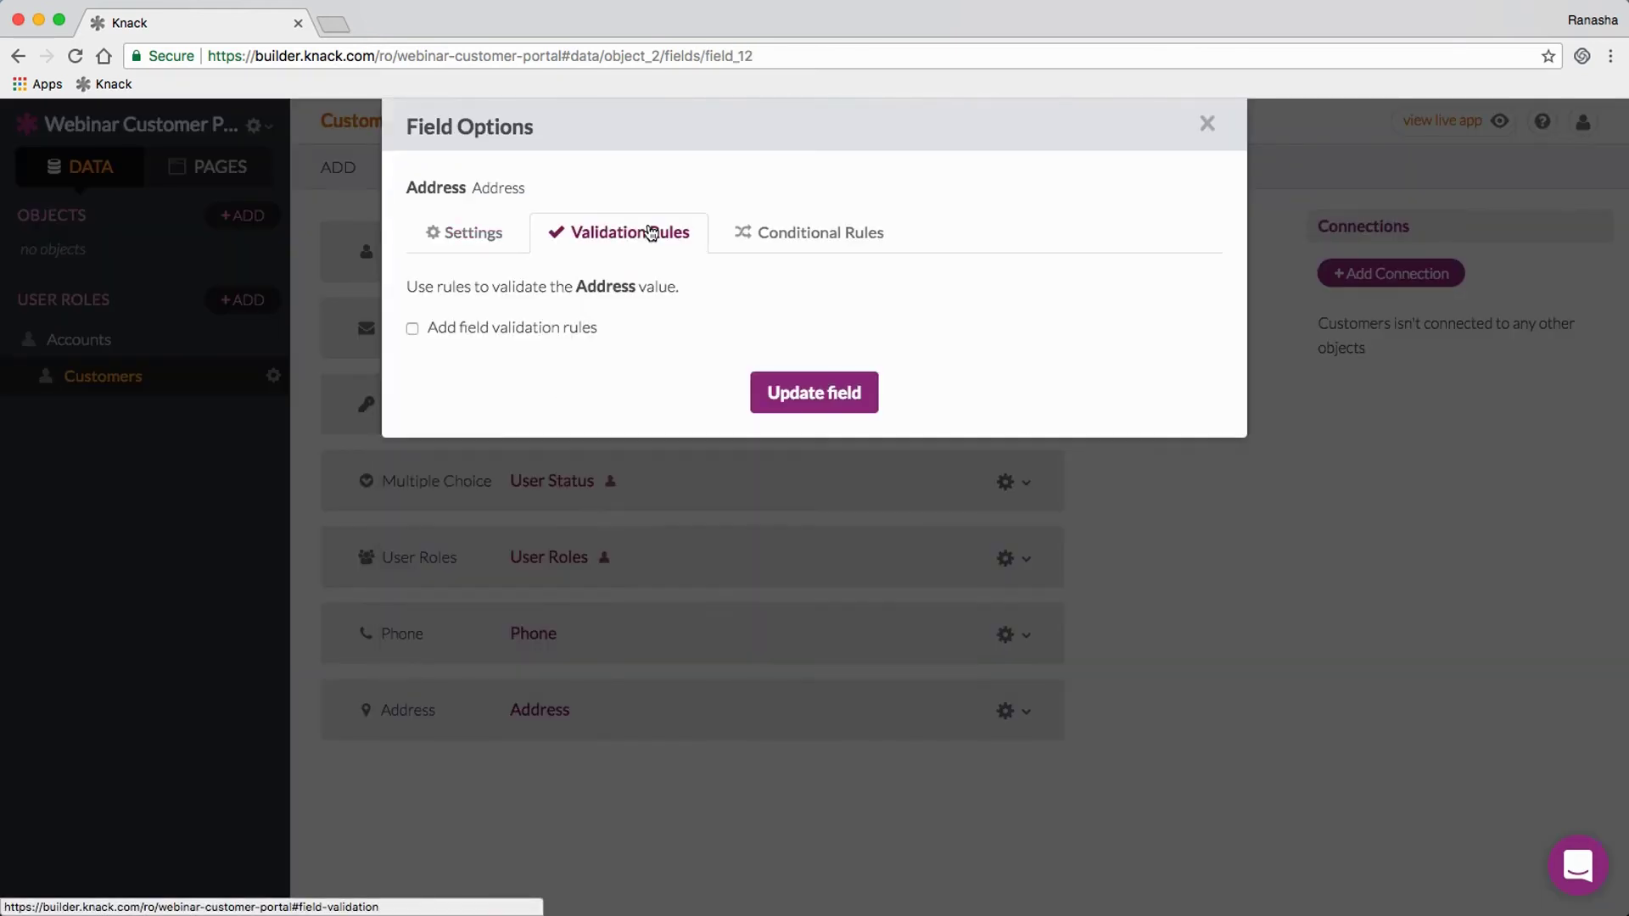
{"action": "left_click", "coordinate": [809, 230]}
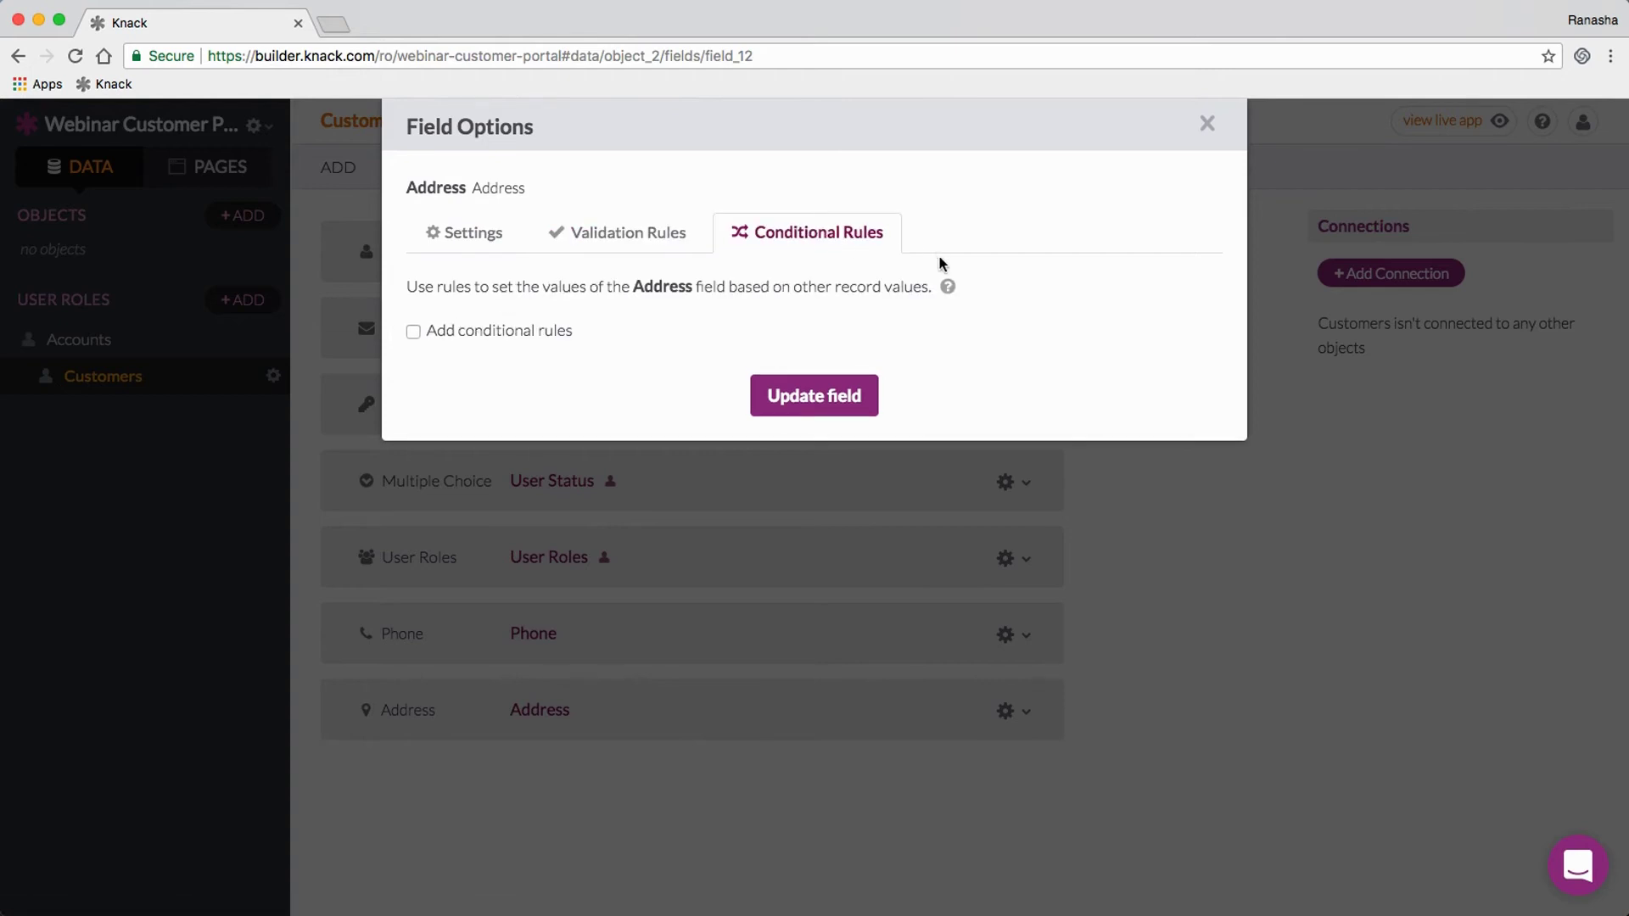
{"action": "left_click", "coordinate": [1175, 518]}
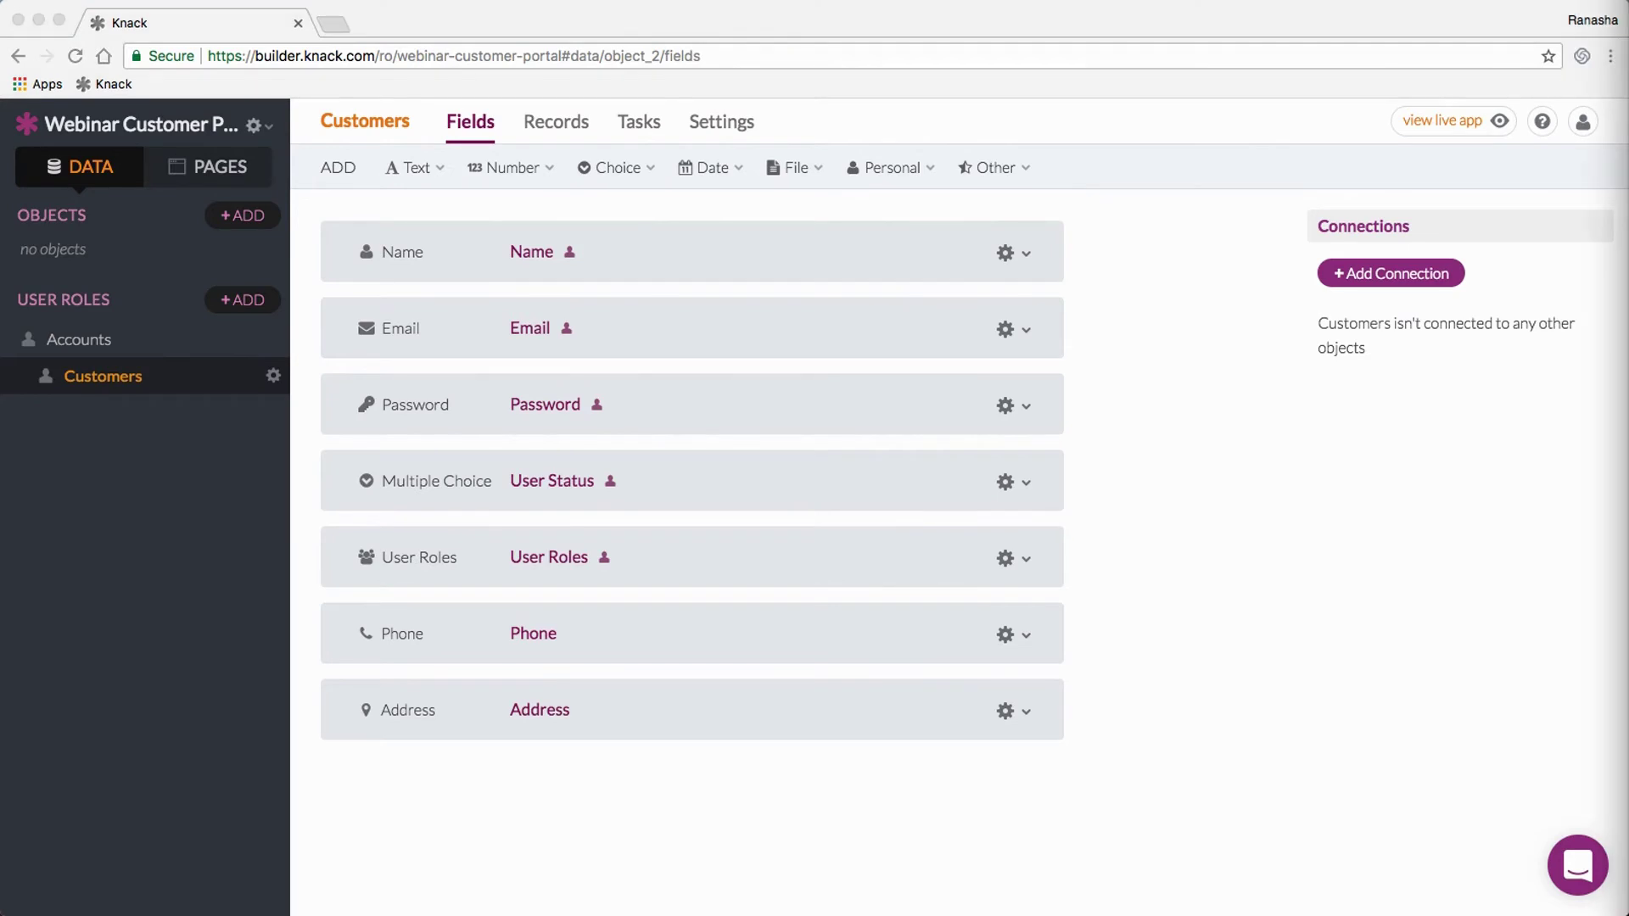
{"action": "left_click", "coordinate": [1261, 519]}
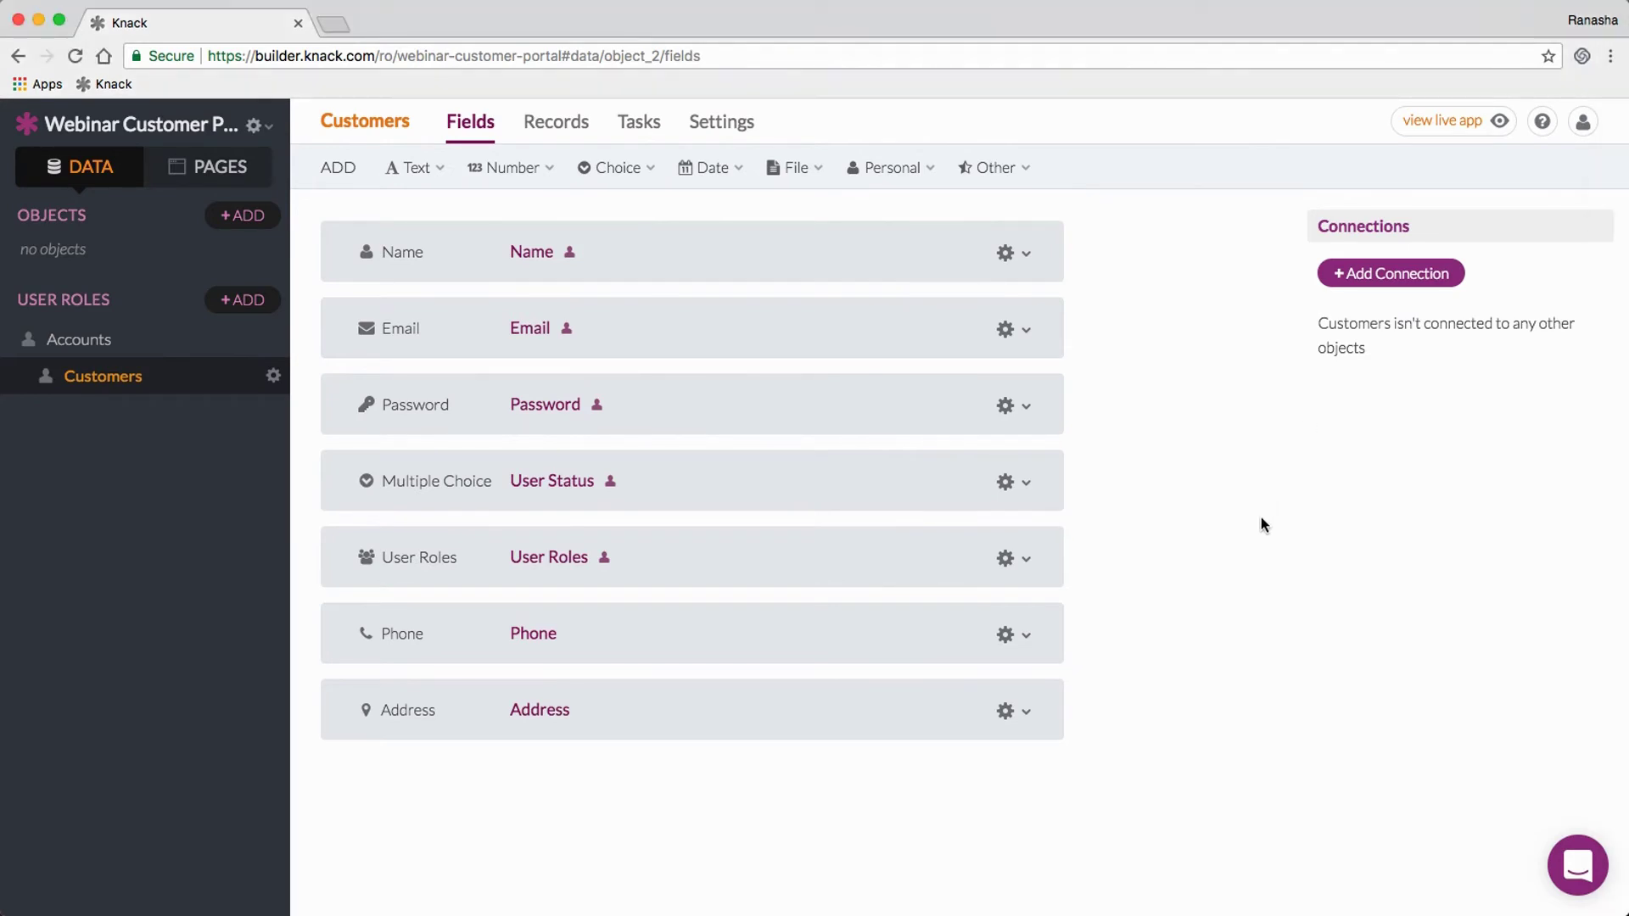
{"action": "left_click", "coordinate": [401, 636]}
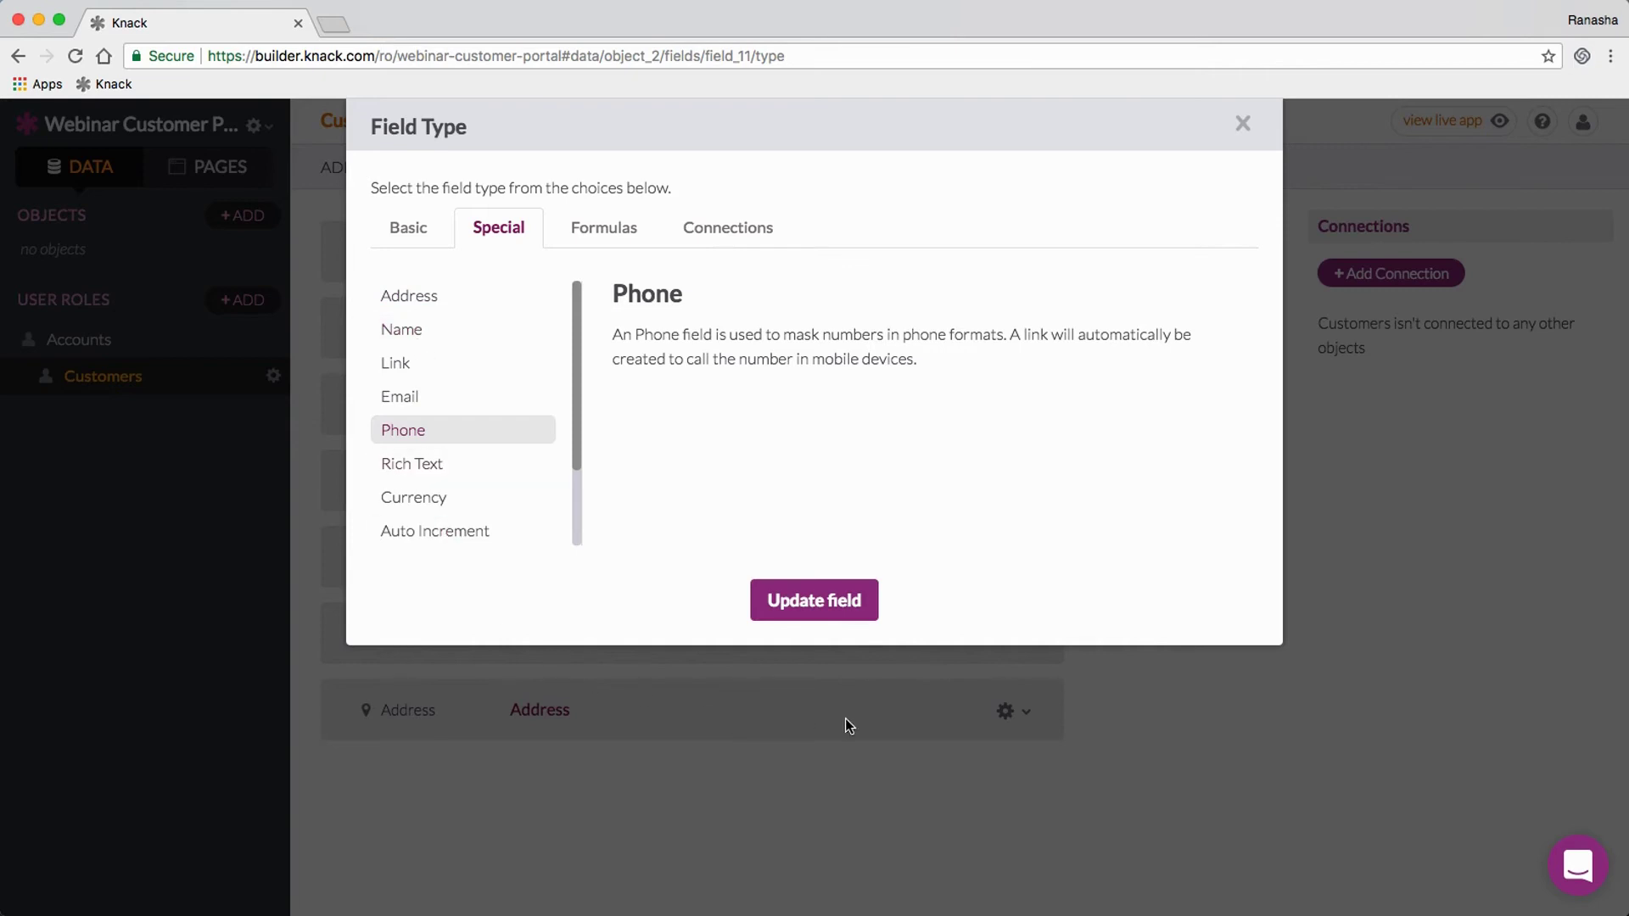
{"action": "left_click", "coordinate": [1173, 724]}
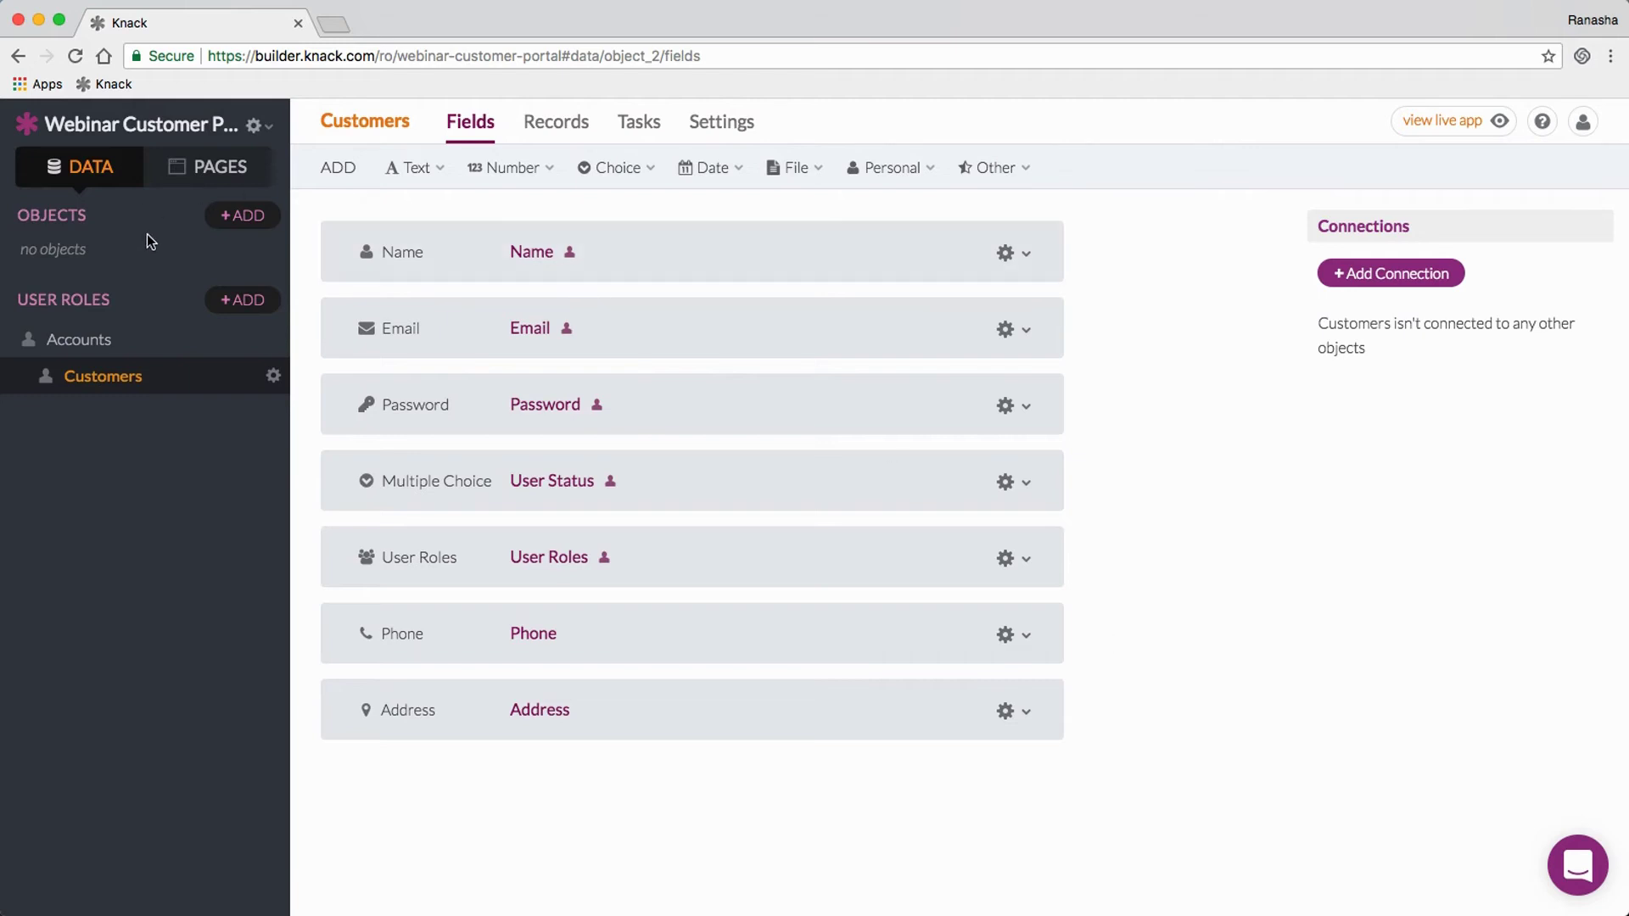
Step: Preview the spreadsheet import and Quick add templates, including Employees, for a new object
{"action": "left_click", "coordinate": [244, 217]}
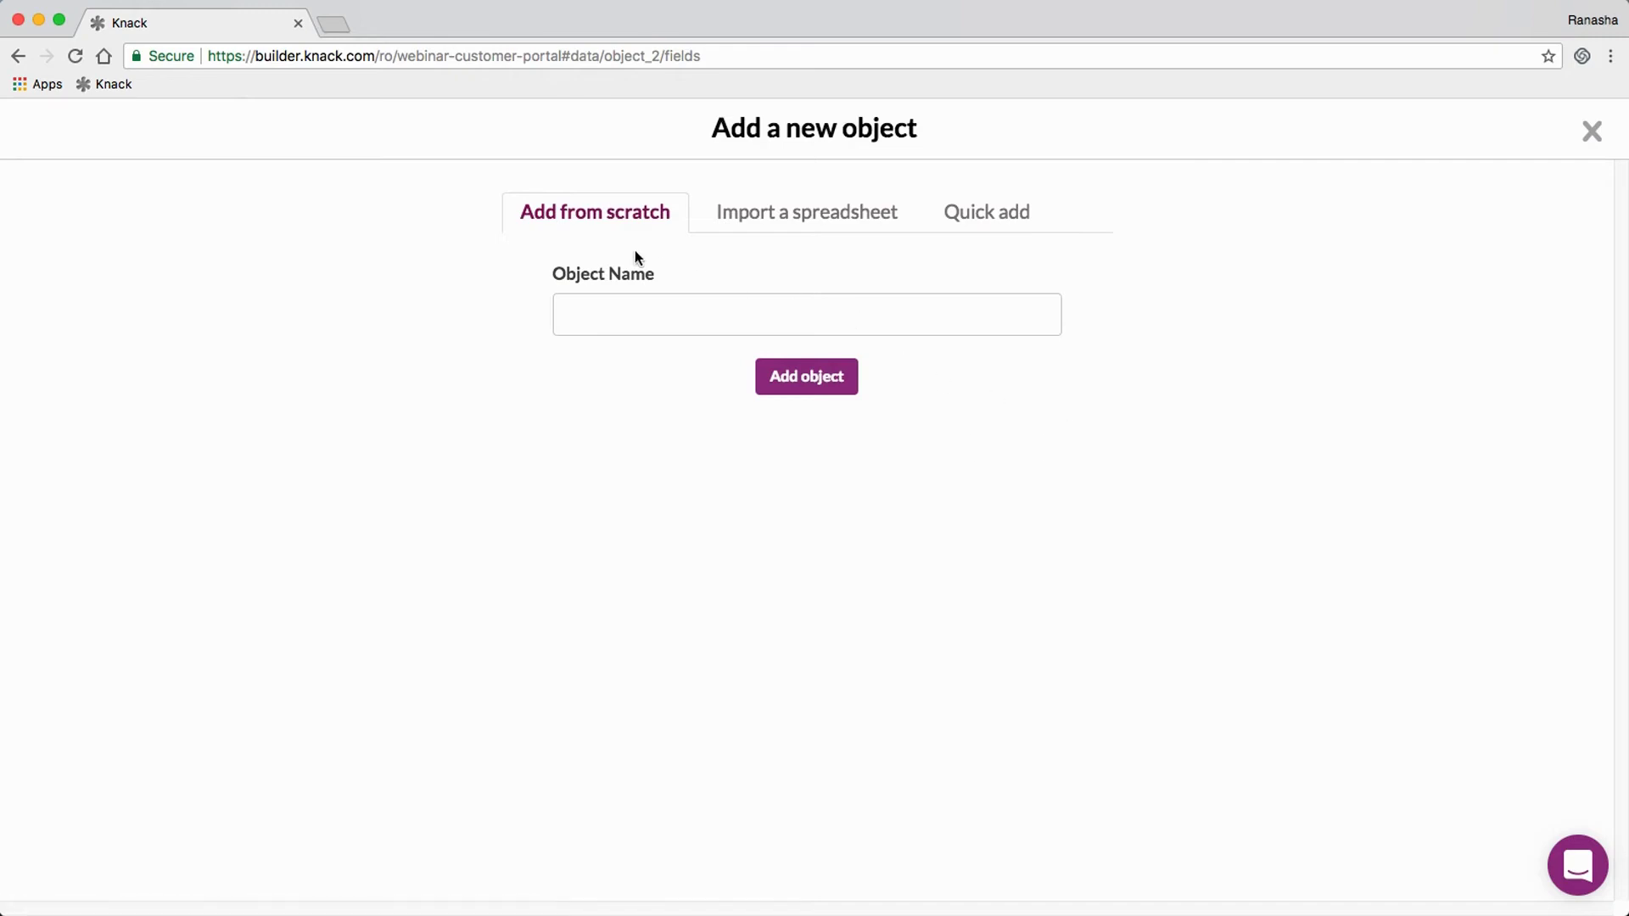
{"action": "left_click", "coordinate": [768, 222]}
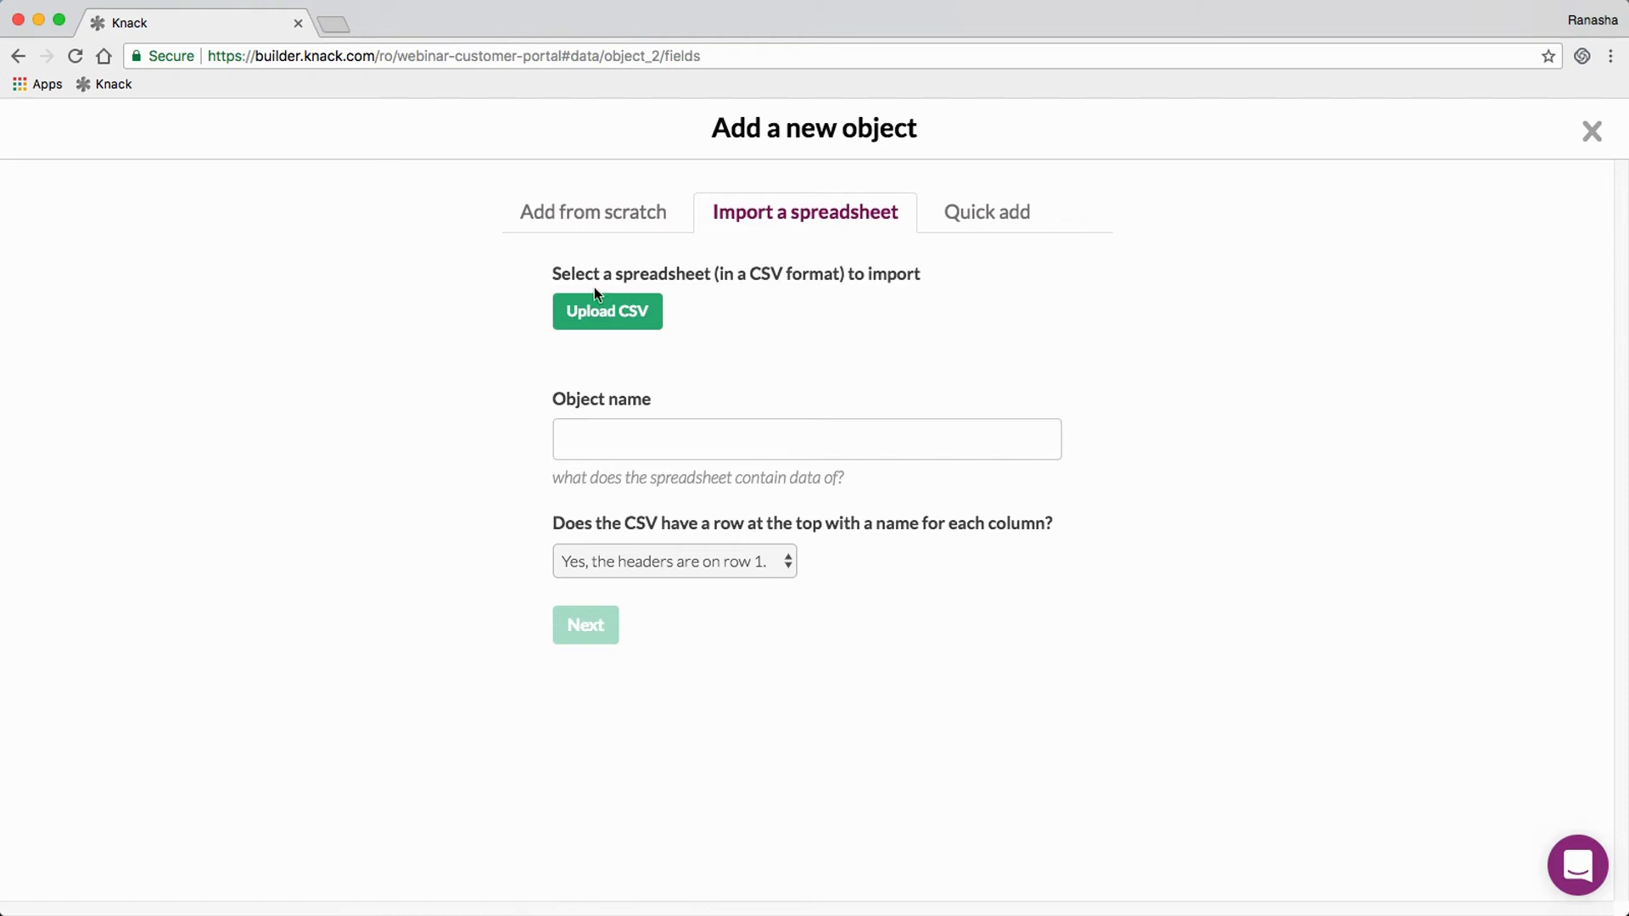
{"action": "left_click", "coordinate": [984, 220]}
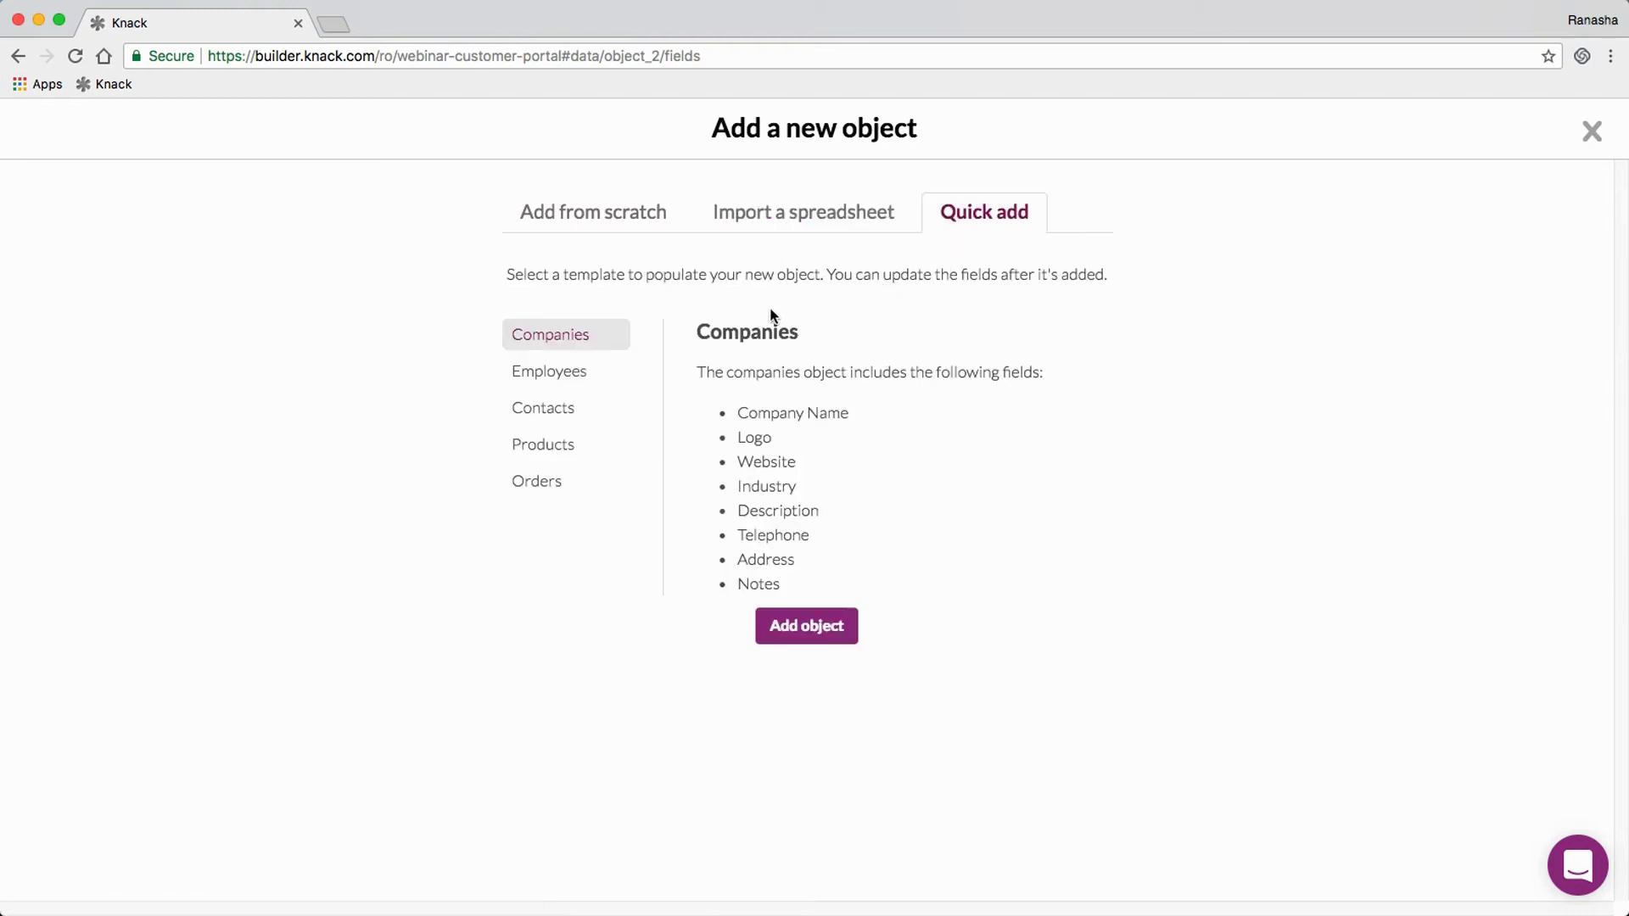
{"action": "left_click", "coordinate": [562, 380]}
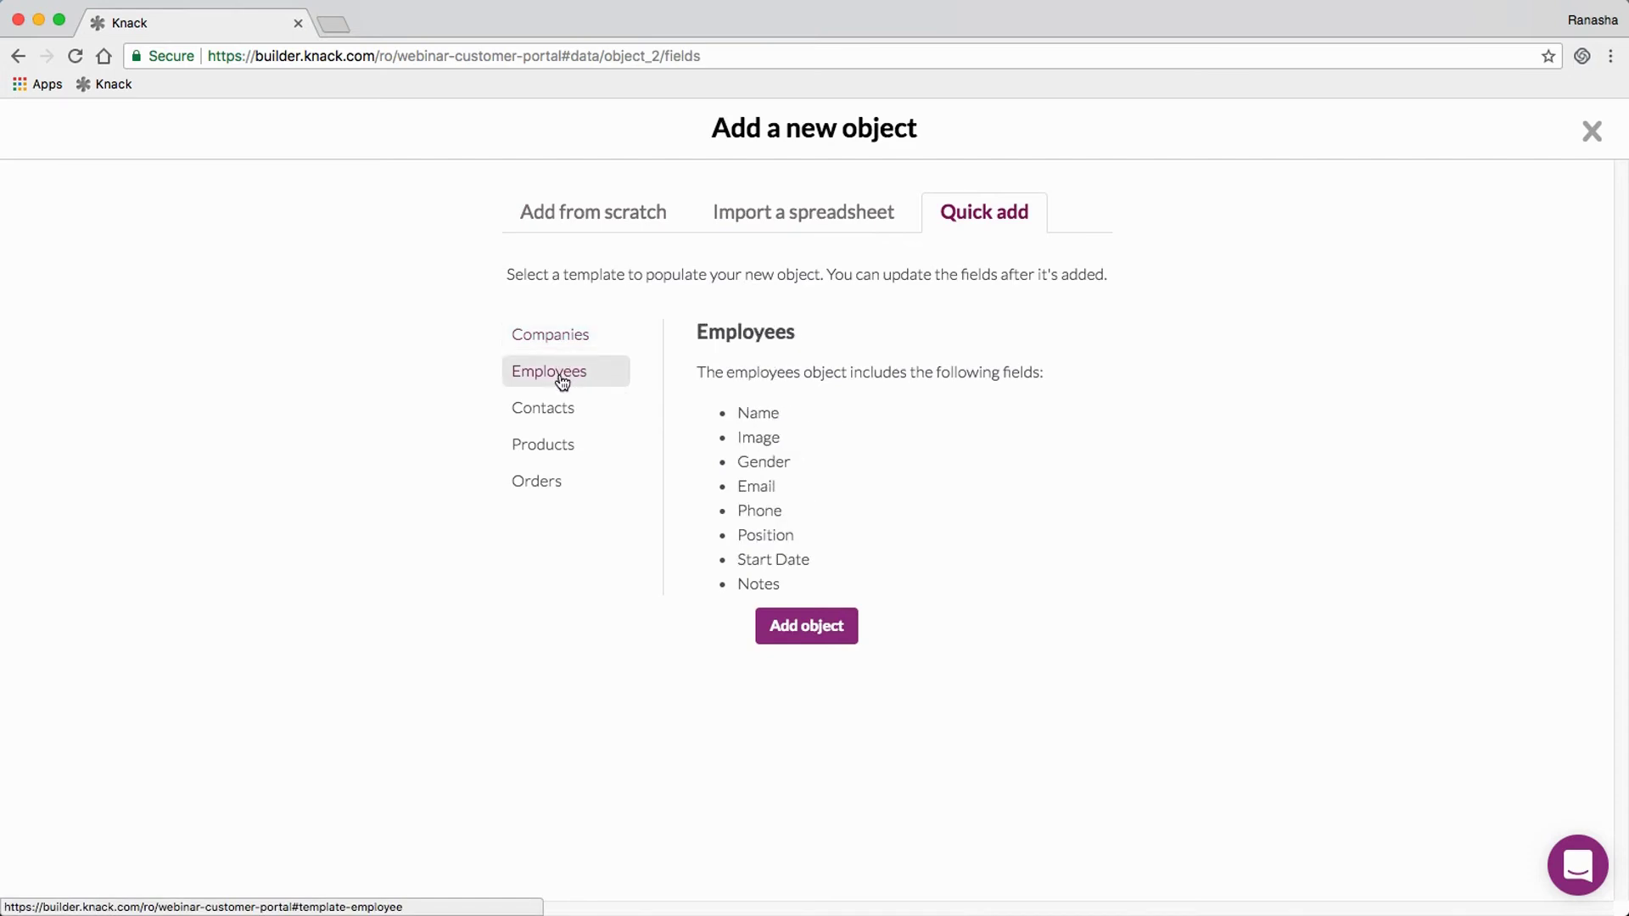
{"action": "left_click", "coordinate": [600, 226]}
Step: Create a new object from scratch named 'Services'
{"action": "left_click", "coordinate": [604, 330]}
{"action": "type", "text": "Services"}
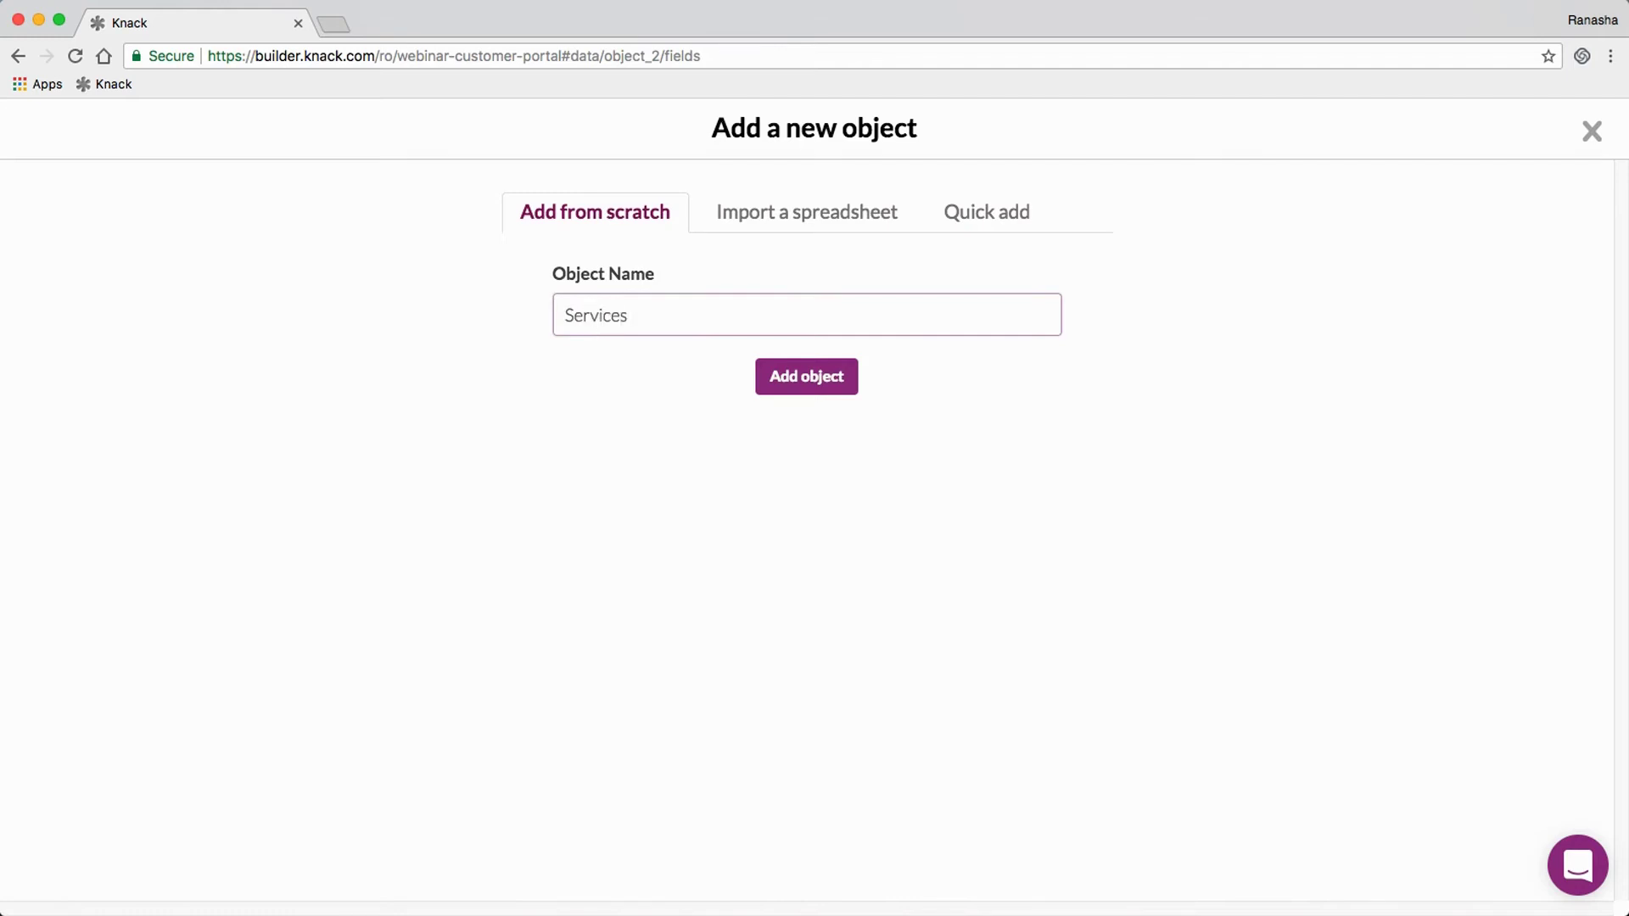
{"action": "key", "text": "Return"}
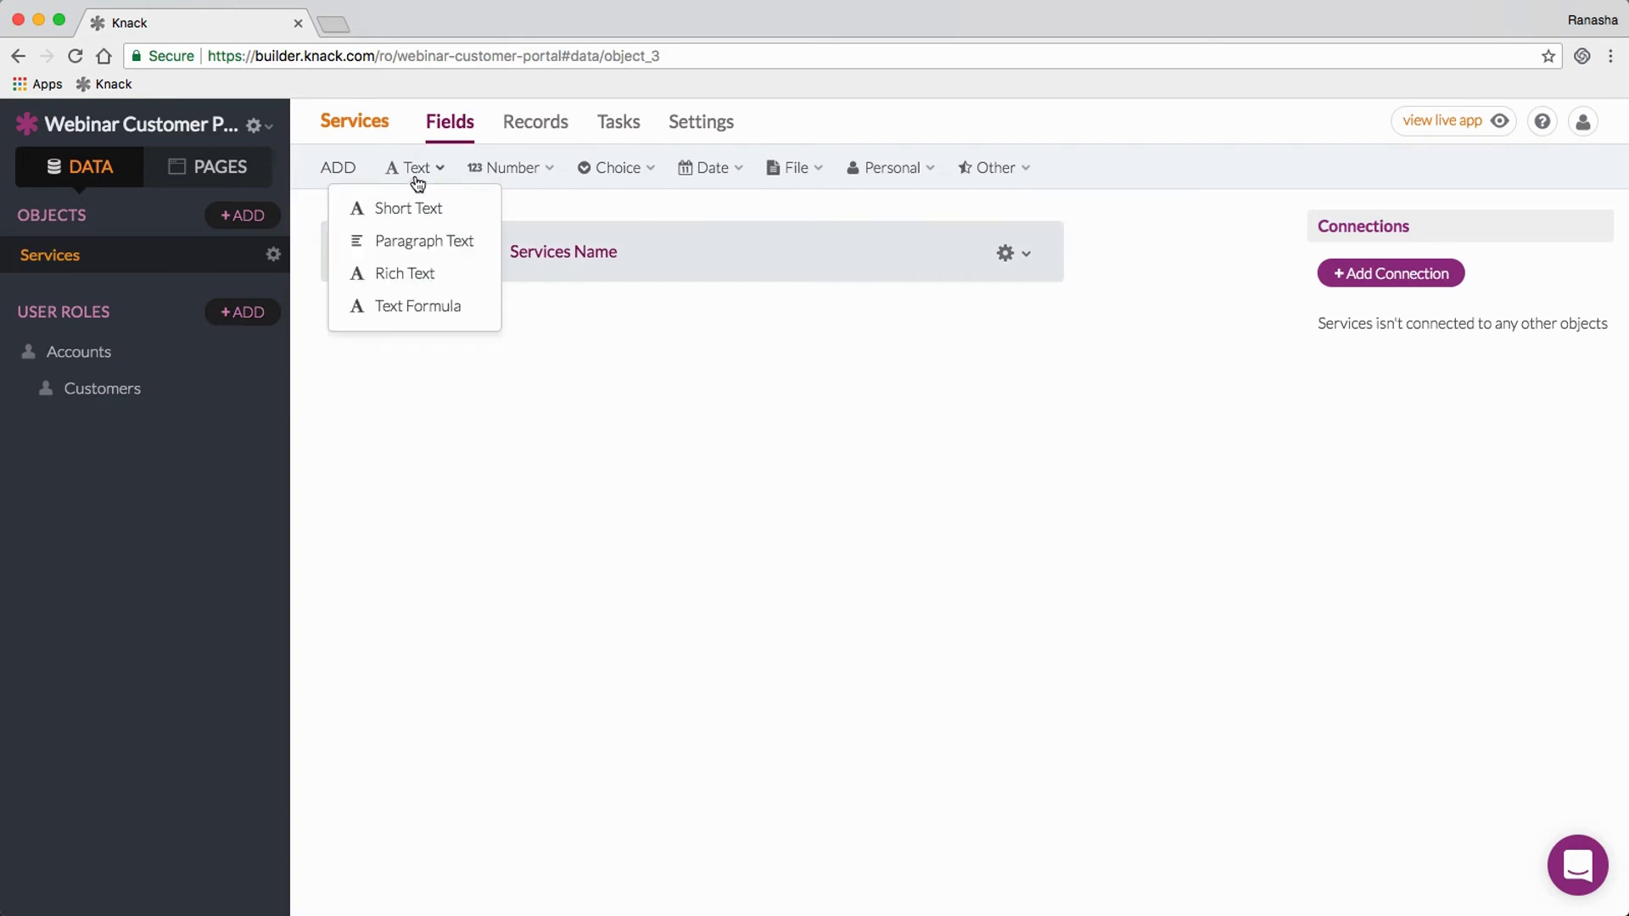
Step: Add a 'System Types' multiple-choice field with options PC, Mac, Server, Printer and Other
{"action": "mouse_move", "coordinate": [499, 174]}
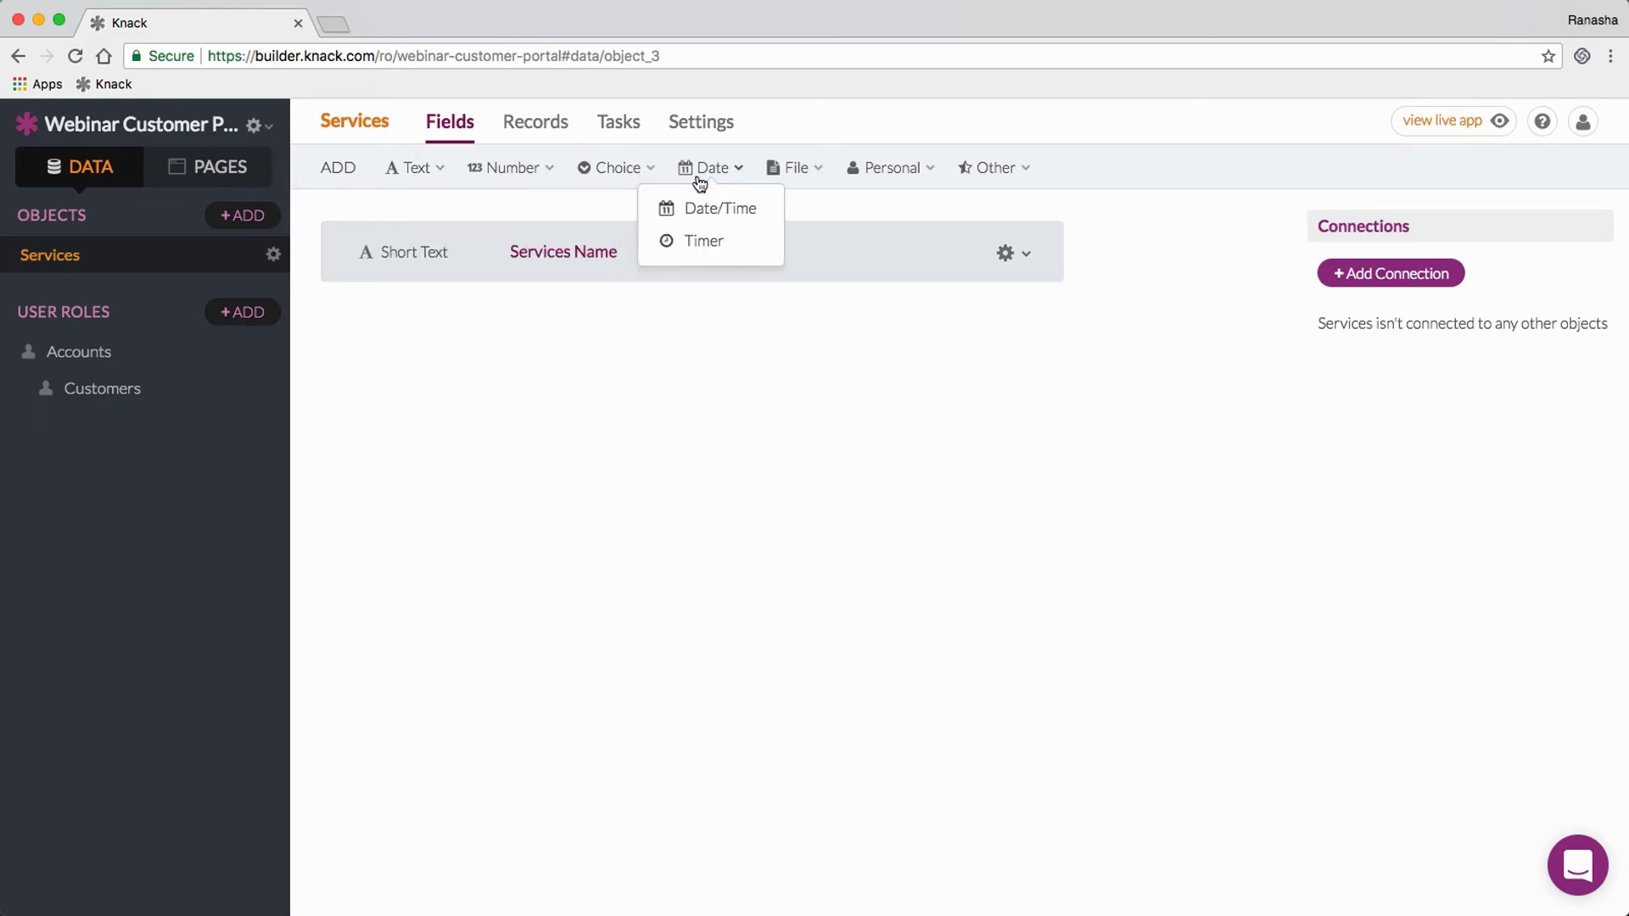
{"action": "mouse_move", "coordinate": [867, 180]}
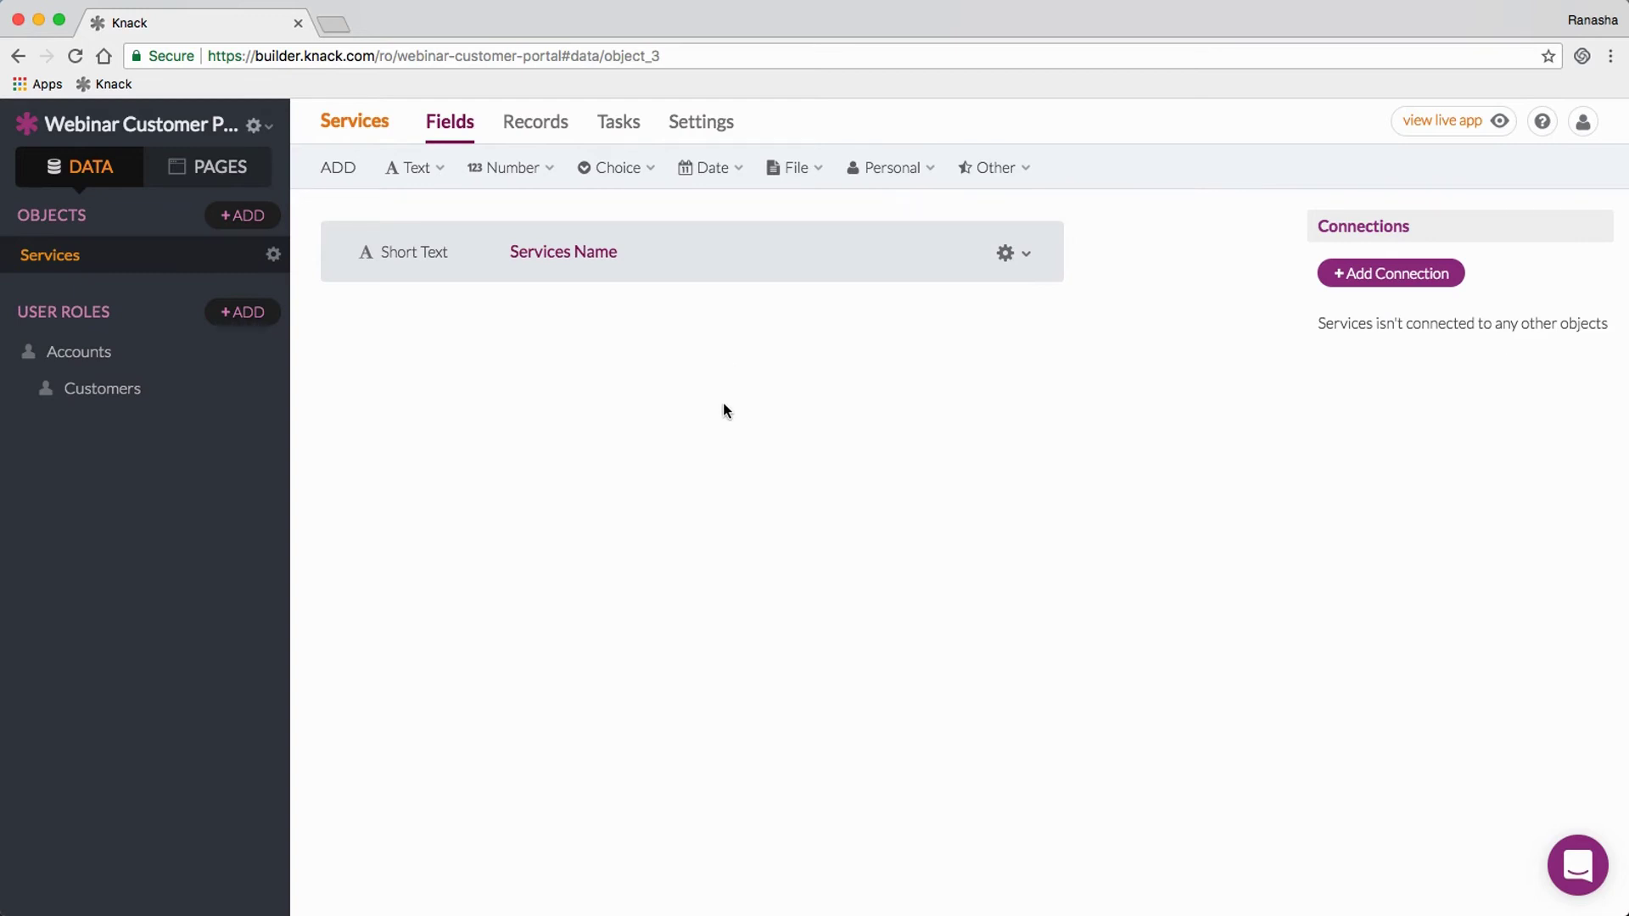
{"action": "left_click", "coordinate": [614, 168]}
{"action": "left_click", "coordinate": [619, 206]}
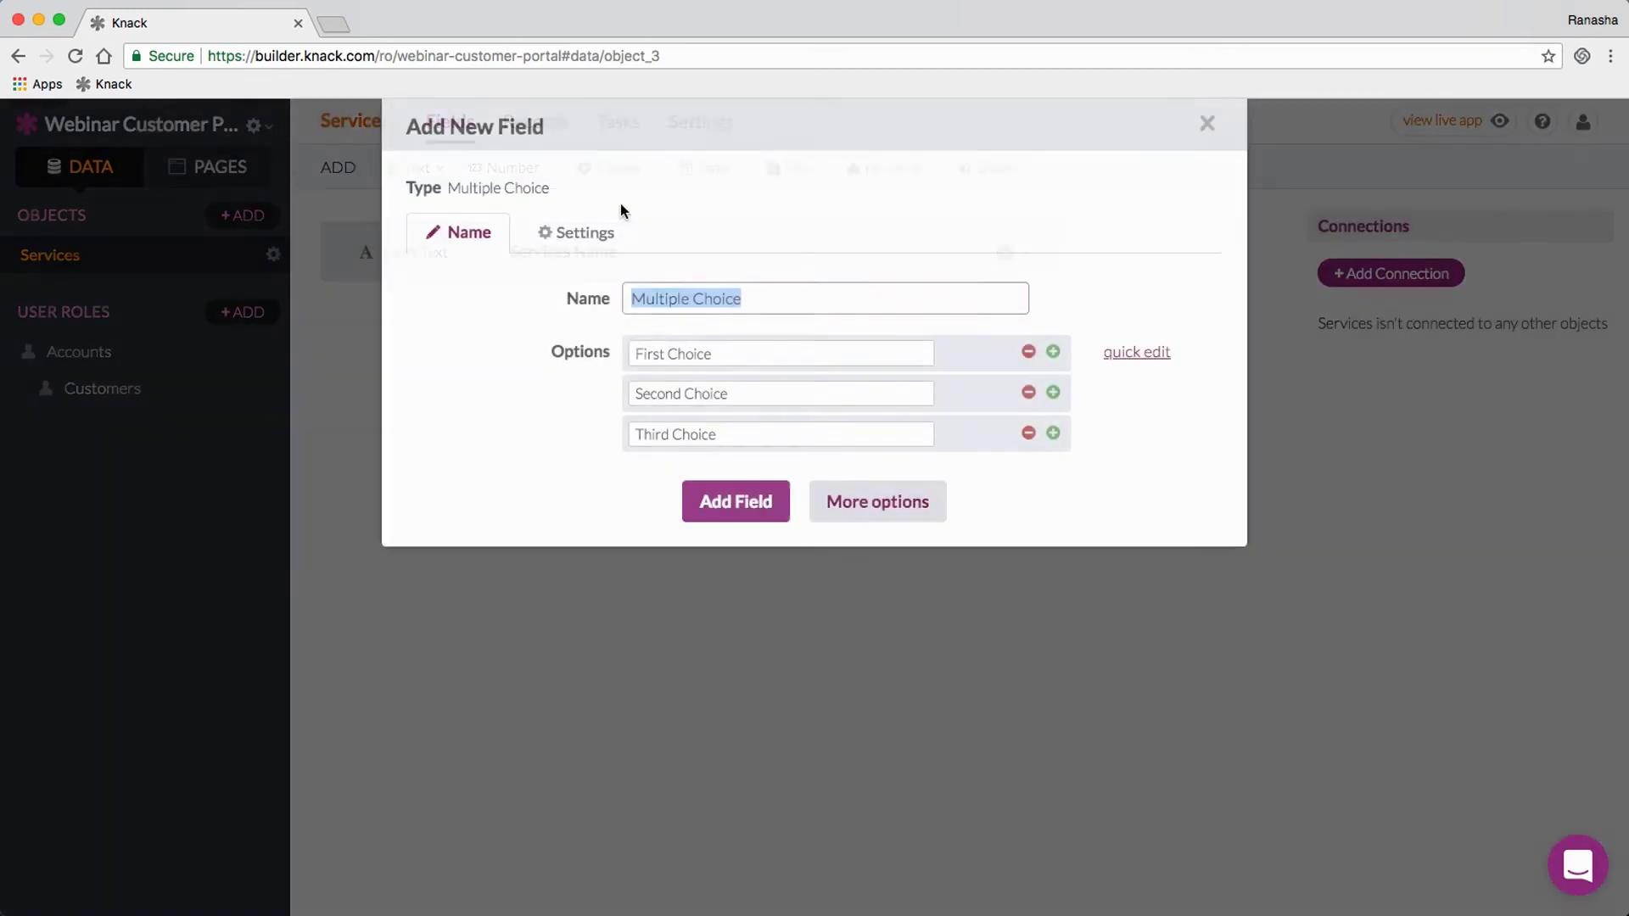
{"action": "type", "text": "System Types"}
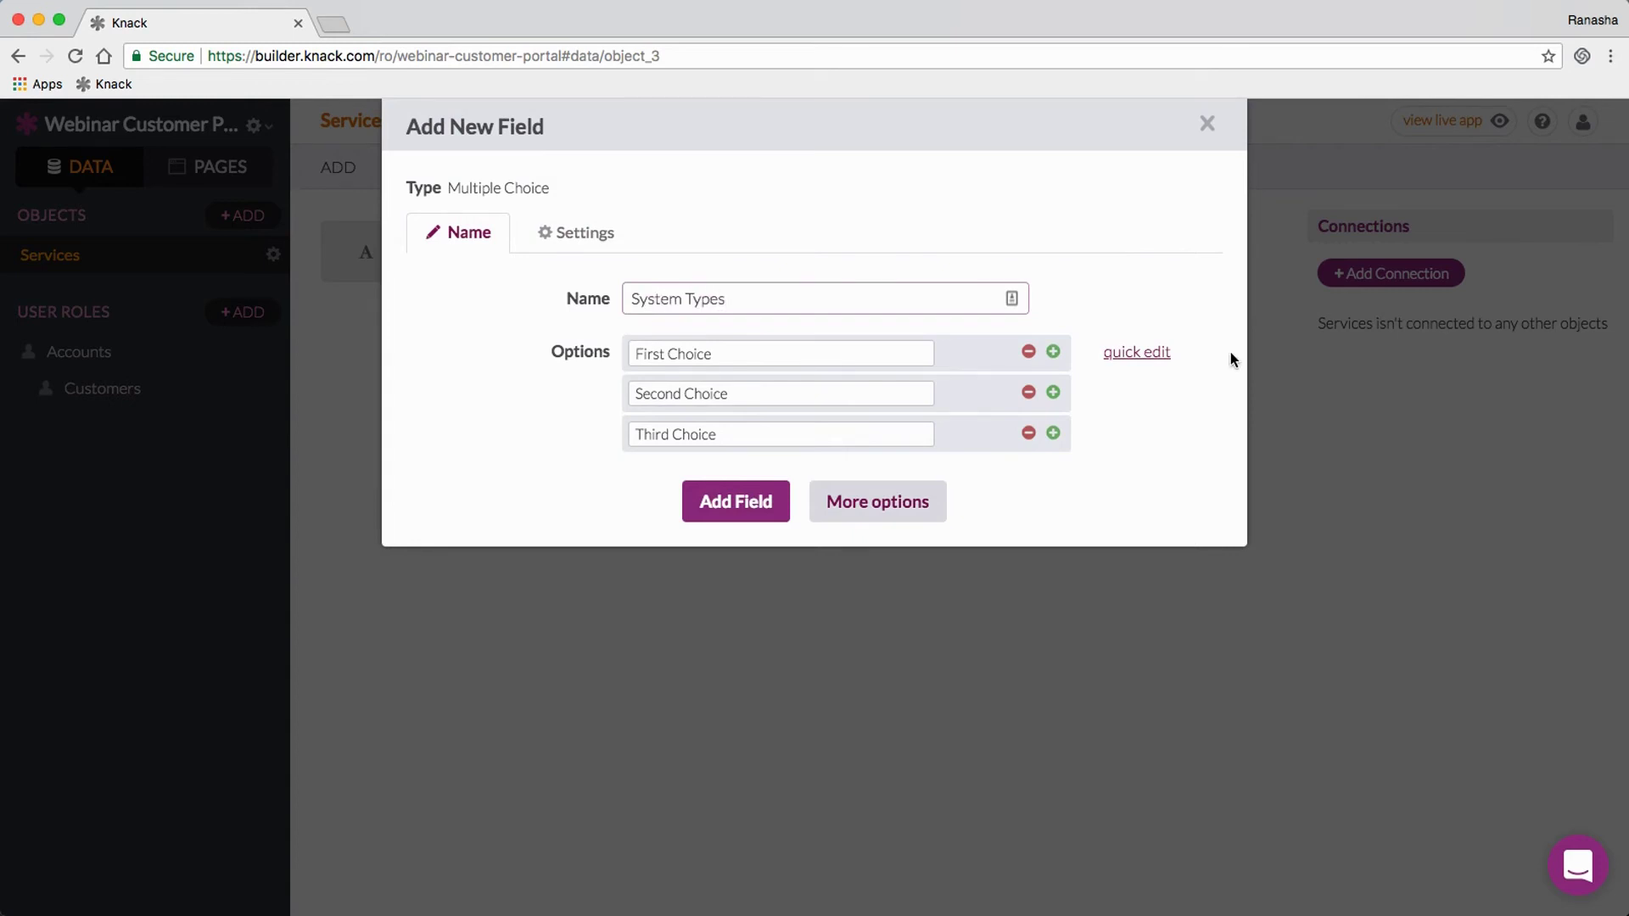
{"action": "left_click", "coordinate": [1137, 352]}
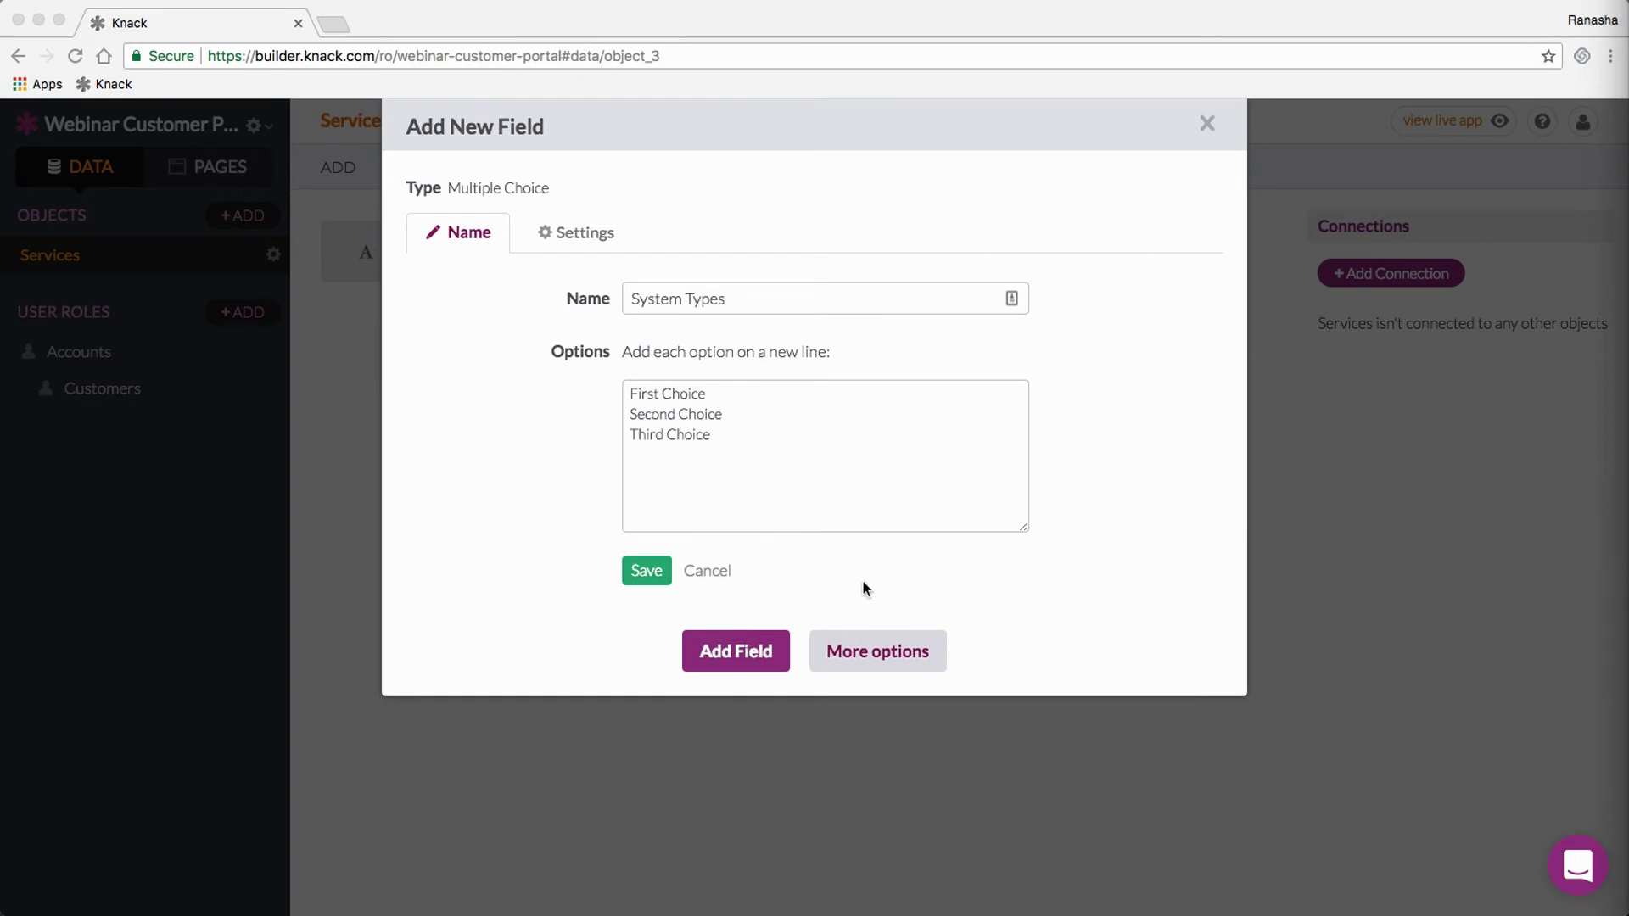
{"action": "left_click", "coordinate": [752, 440]}
{"action": "key", "text": "super+a"}
{"action": "type", "text": "PC Mac Server Printer Other"}
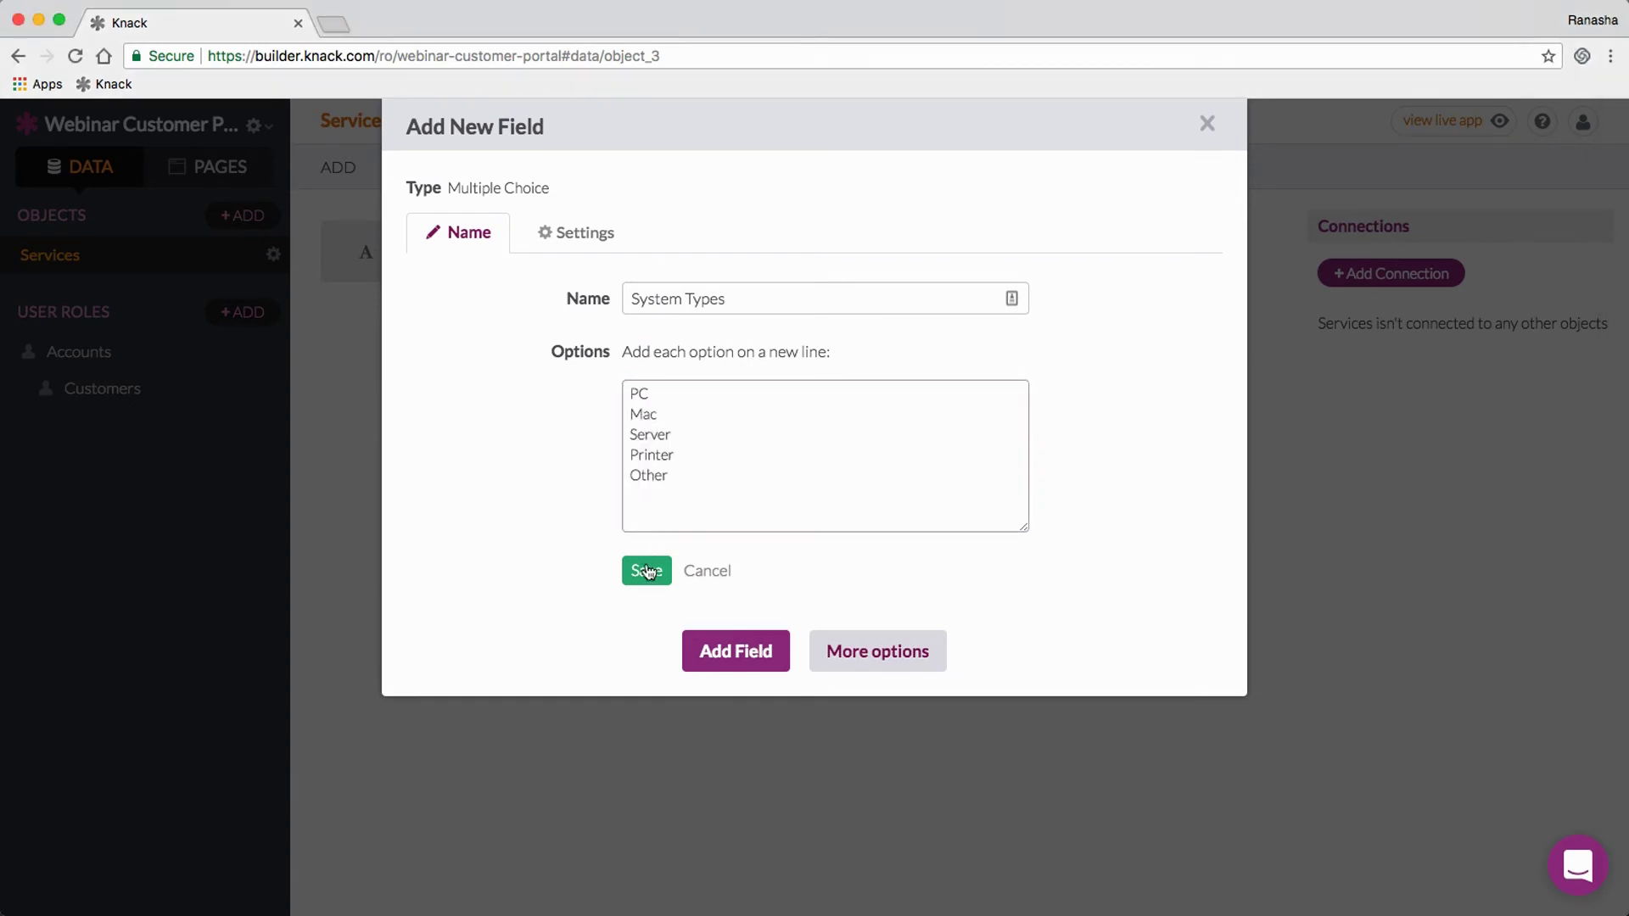
{"action": "left_click", "coordinate": [649, 571]}
{"action": "left_click", "coordinate": [728, 583]}
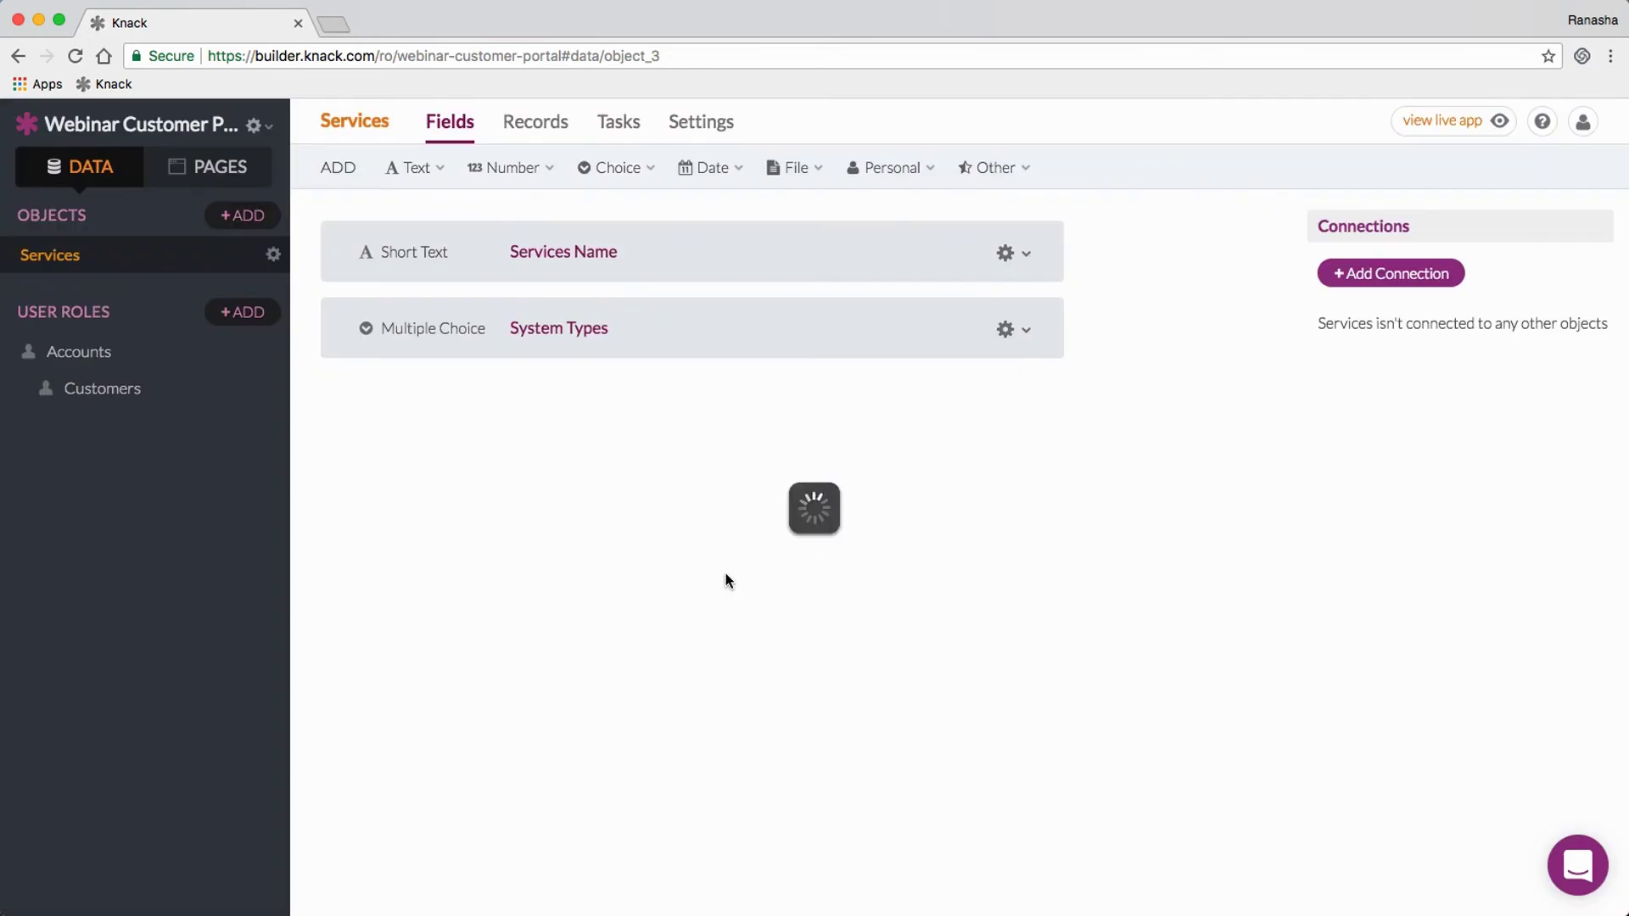
{"action": "left_click", "coordinate": [628, 173]}
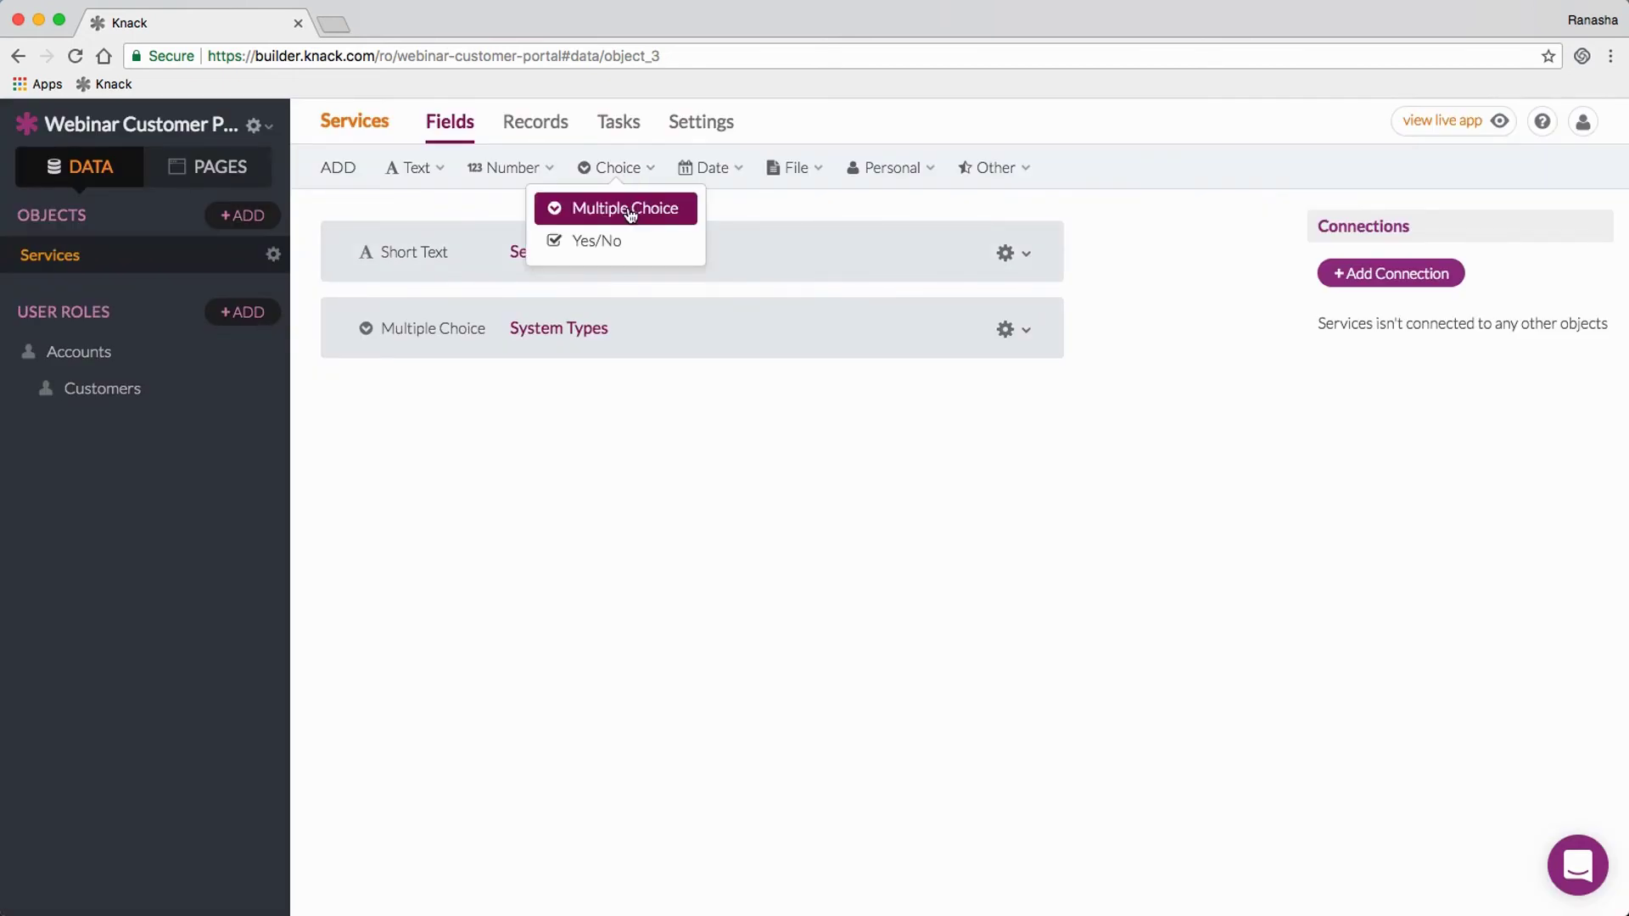
Step: Add a 'Services Needed' multiple-choice field with Troubleshooting and Repair, Networking, Purchasing, Software Installation, Hardware Setup
{"action": "left_click", "coordinate": [626, 209]}
{"action": "type", "text": "Servi"}
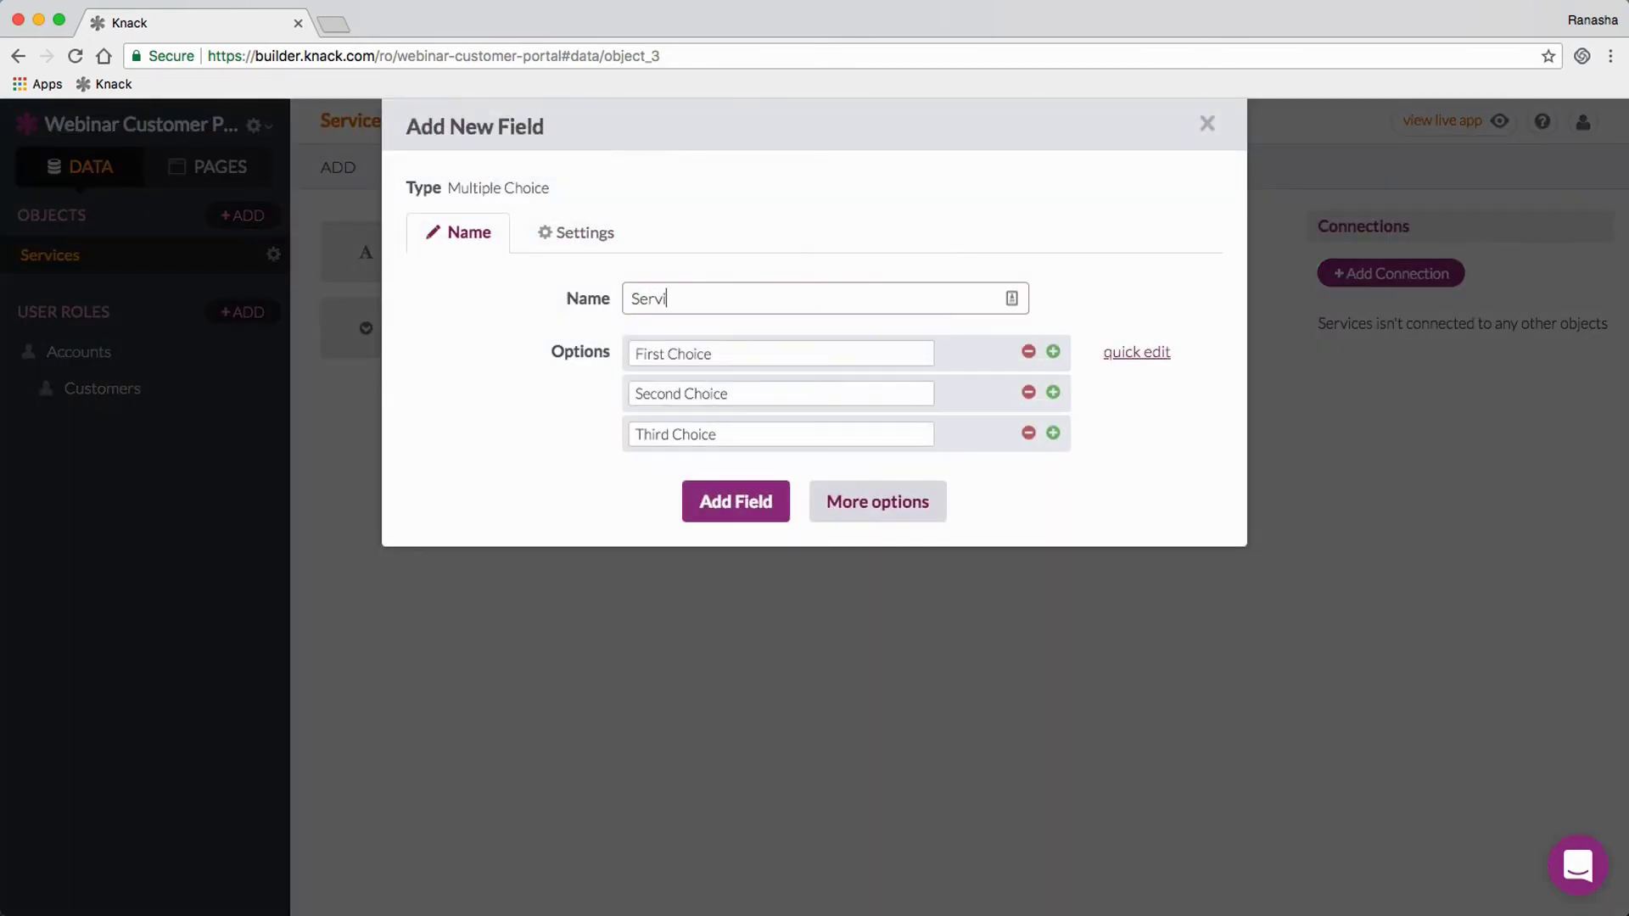
{"action": "type", "text": "ces Needed"}
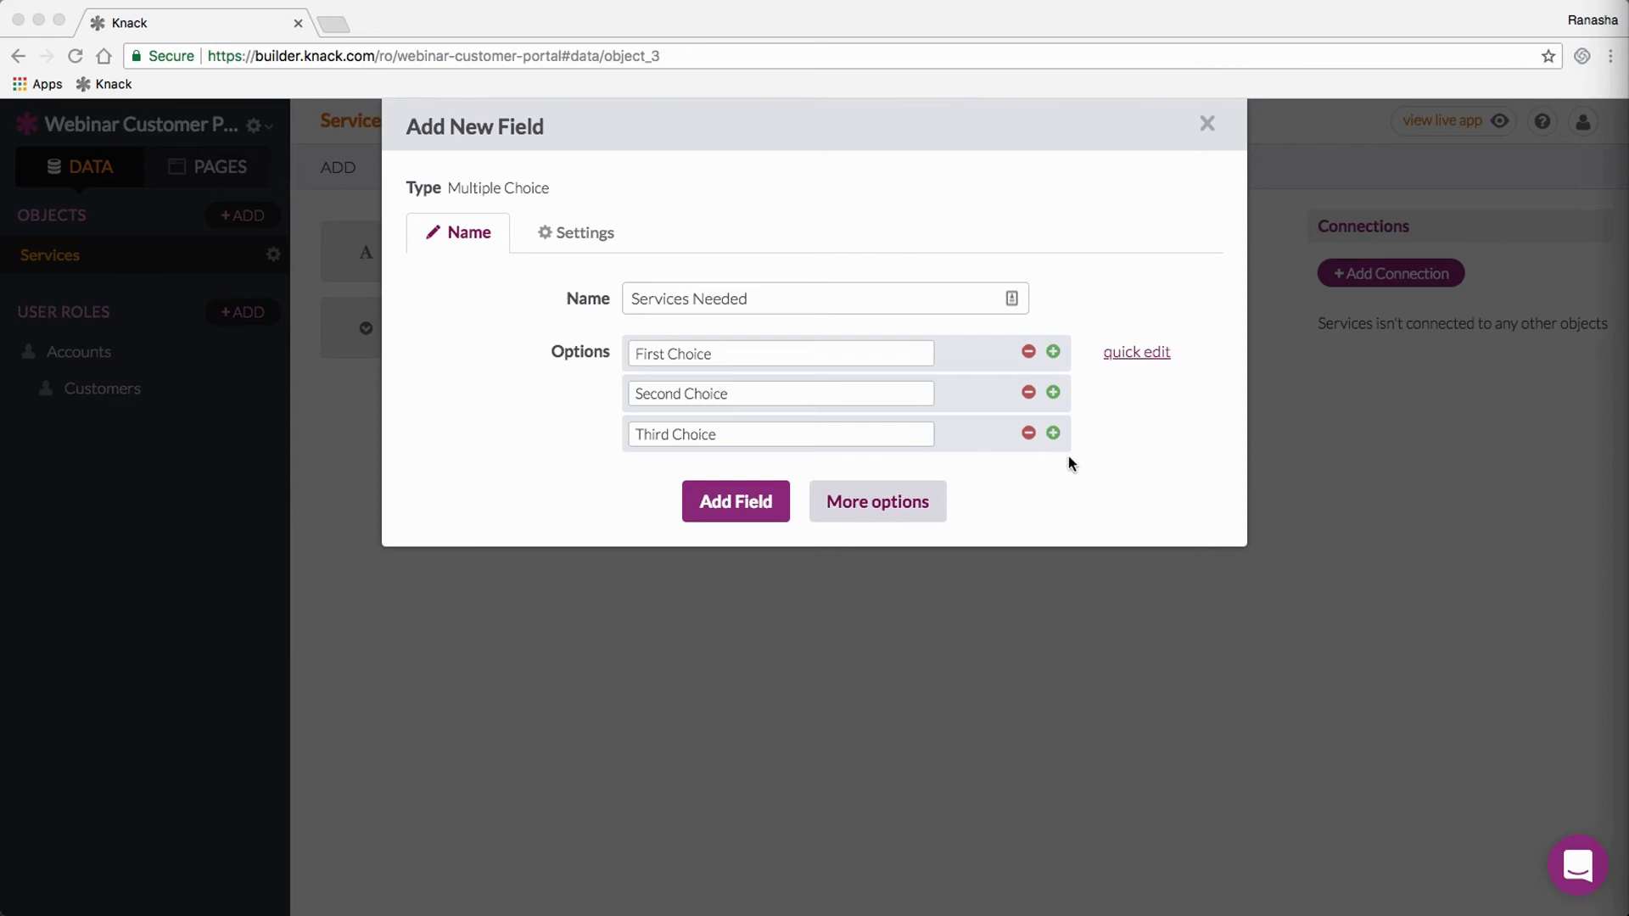
{"action": "left_click", "coordinate": [1135, 352]}
{"action": "left_click_drag", "start_coordinate": [775, 429], "coordinate": [592, 381]}
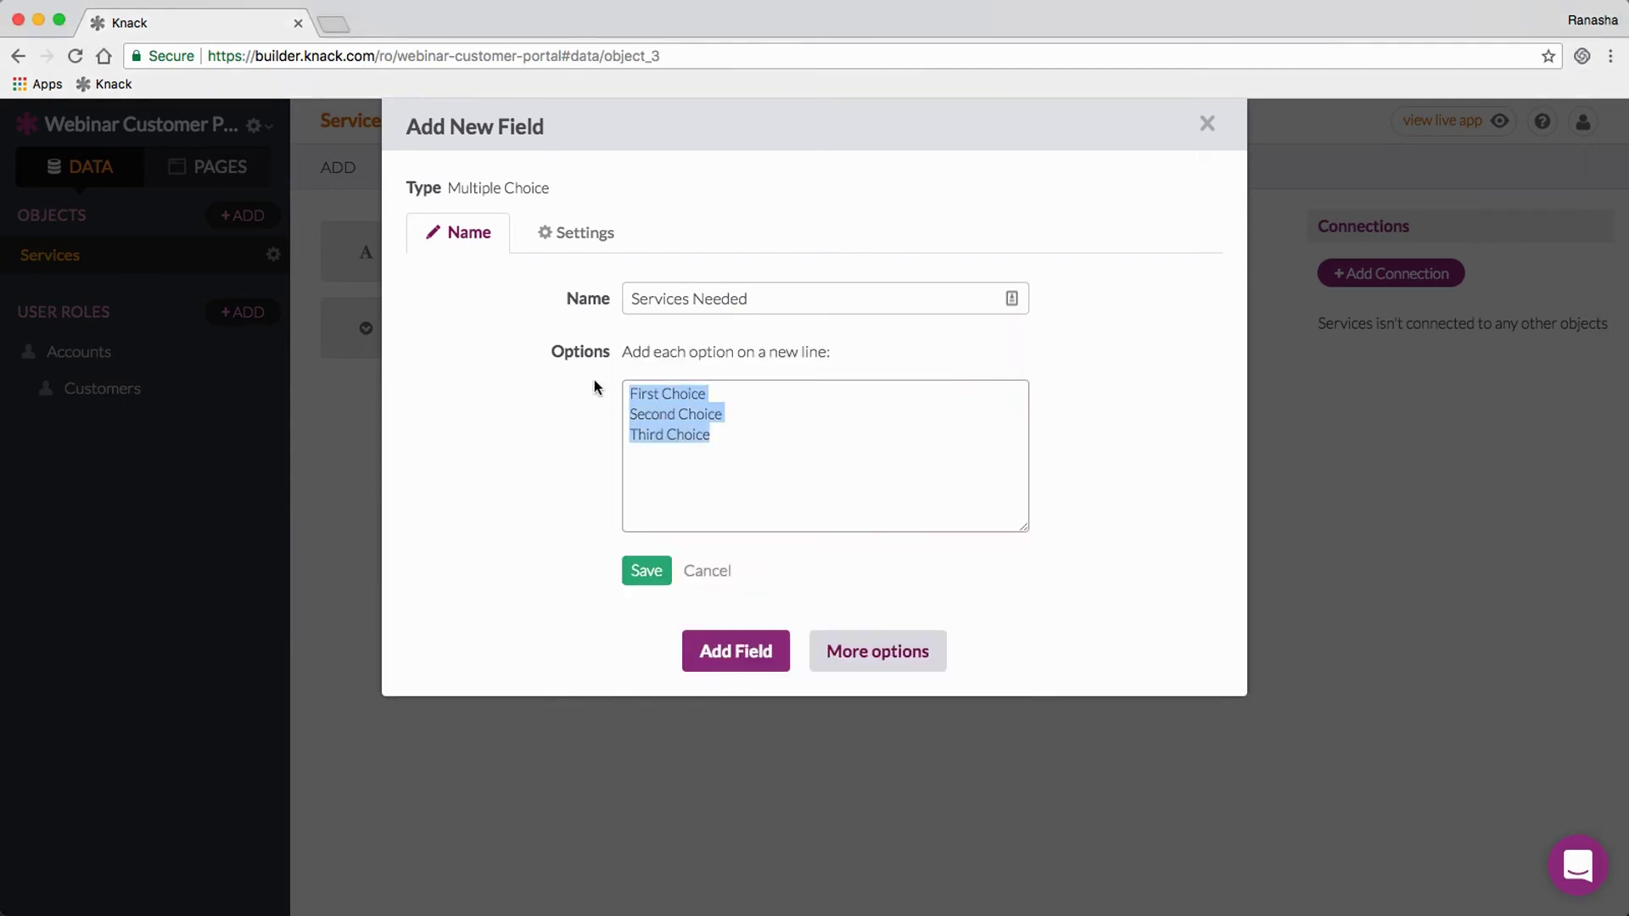
{"action": "type", "text": "Troubleshooting and Repair Networking Purchasing Software Installation Hardware Setup"}
{"action": "left_click", "coordinate": [647, 574]}
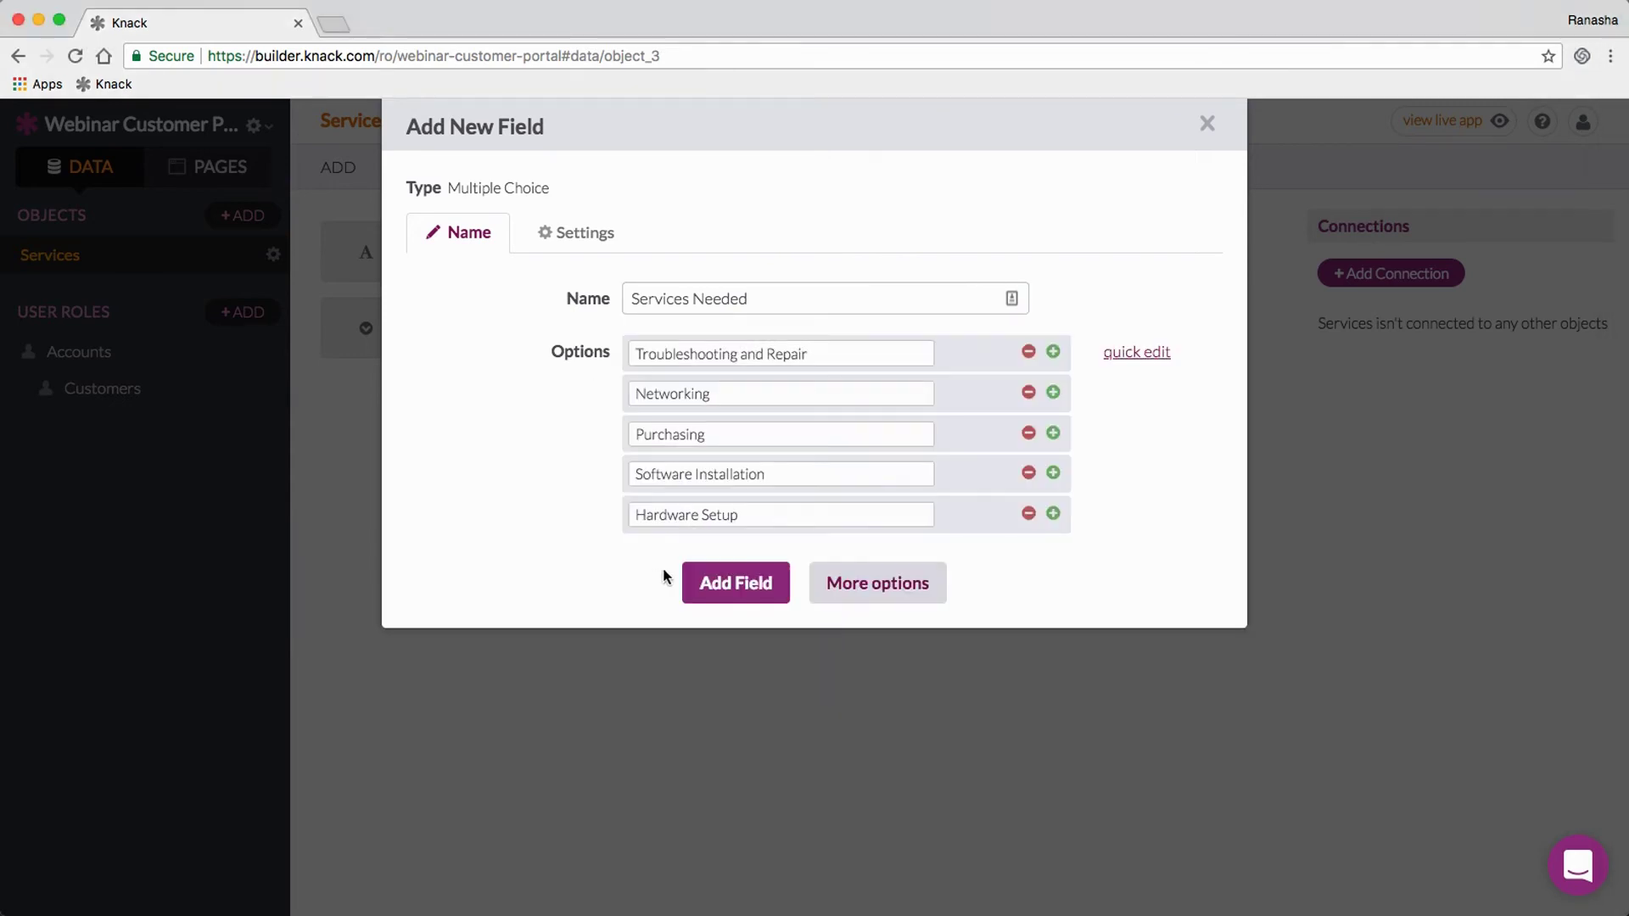
{"action": "left_click", "coordinate": [754, 586]}
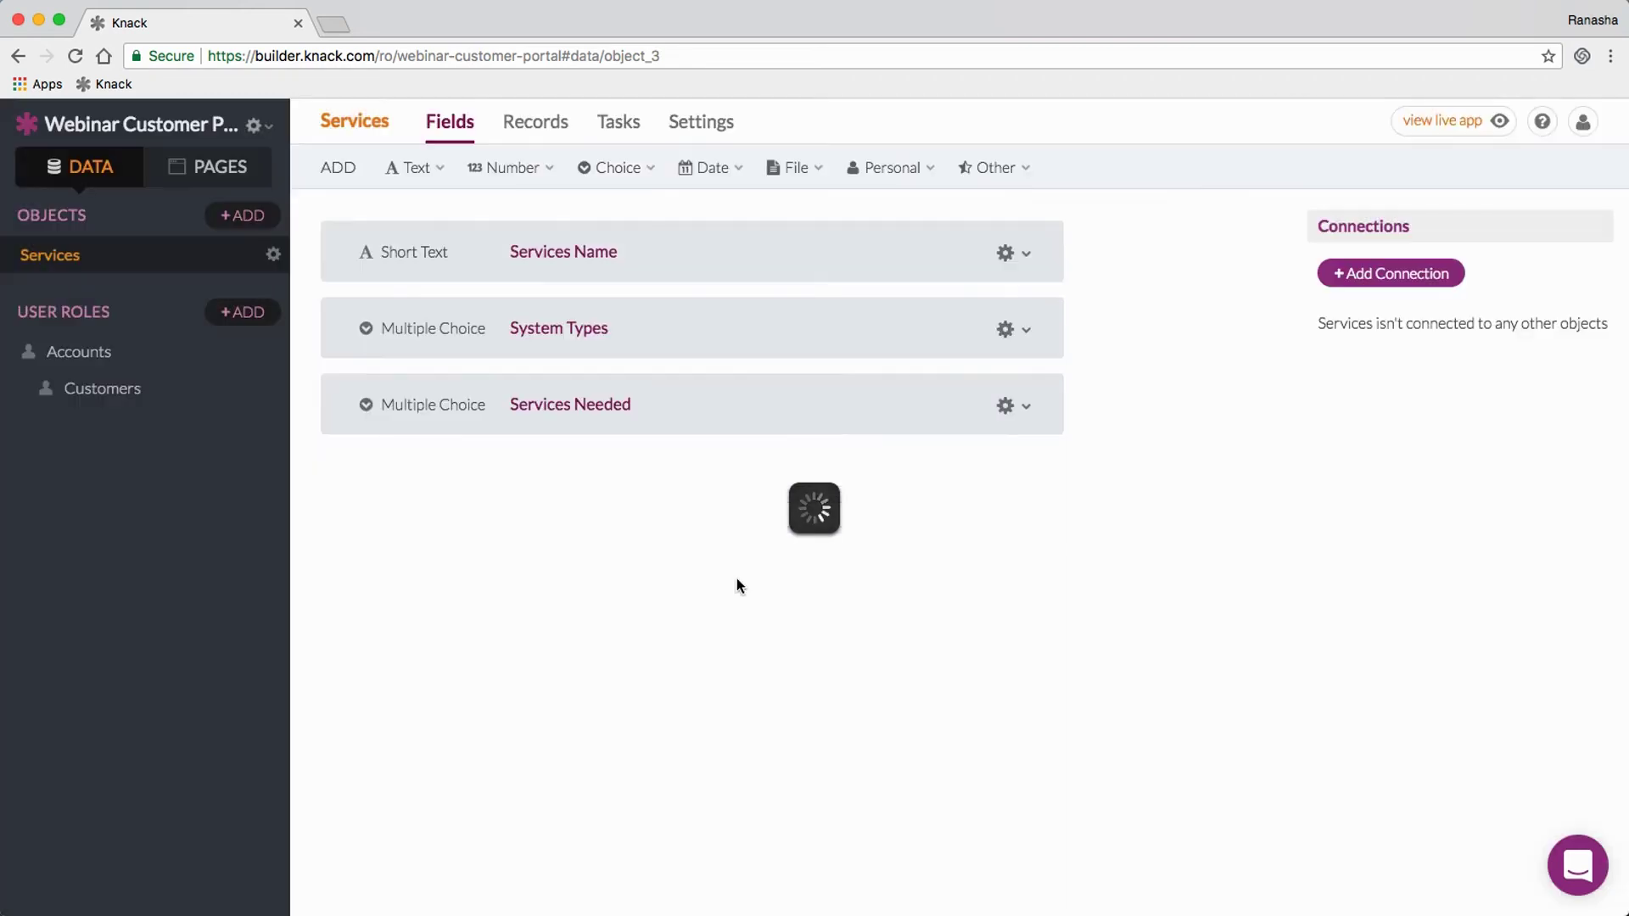
{"action": "left_click", "coordinate": [450, 169]}
Step: Add a Paragraph Text field named 'Instructions & Comments' to Services
{"action": "left_click", "coordinate": [424, 241]}
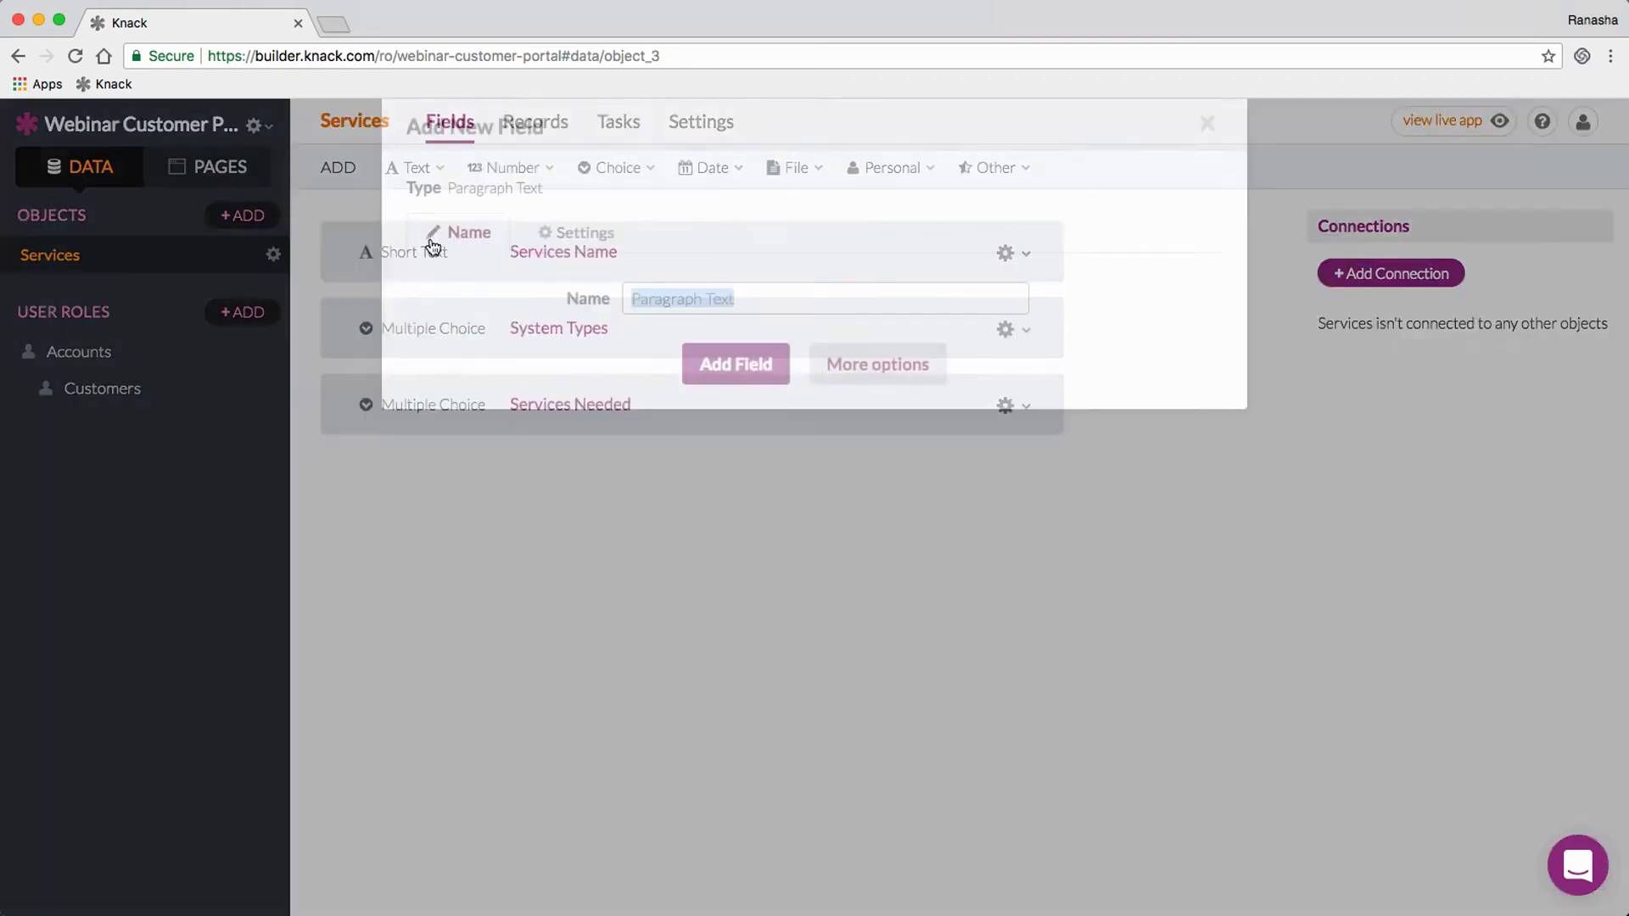
{"action": "type", "text": "Instruc"}
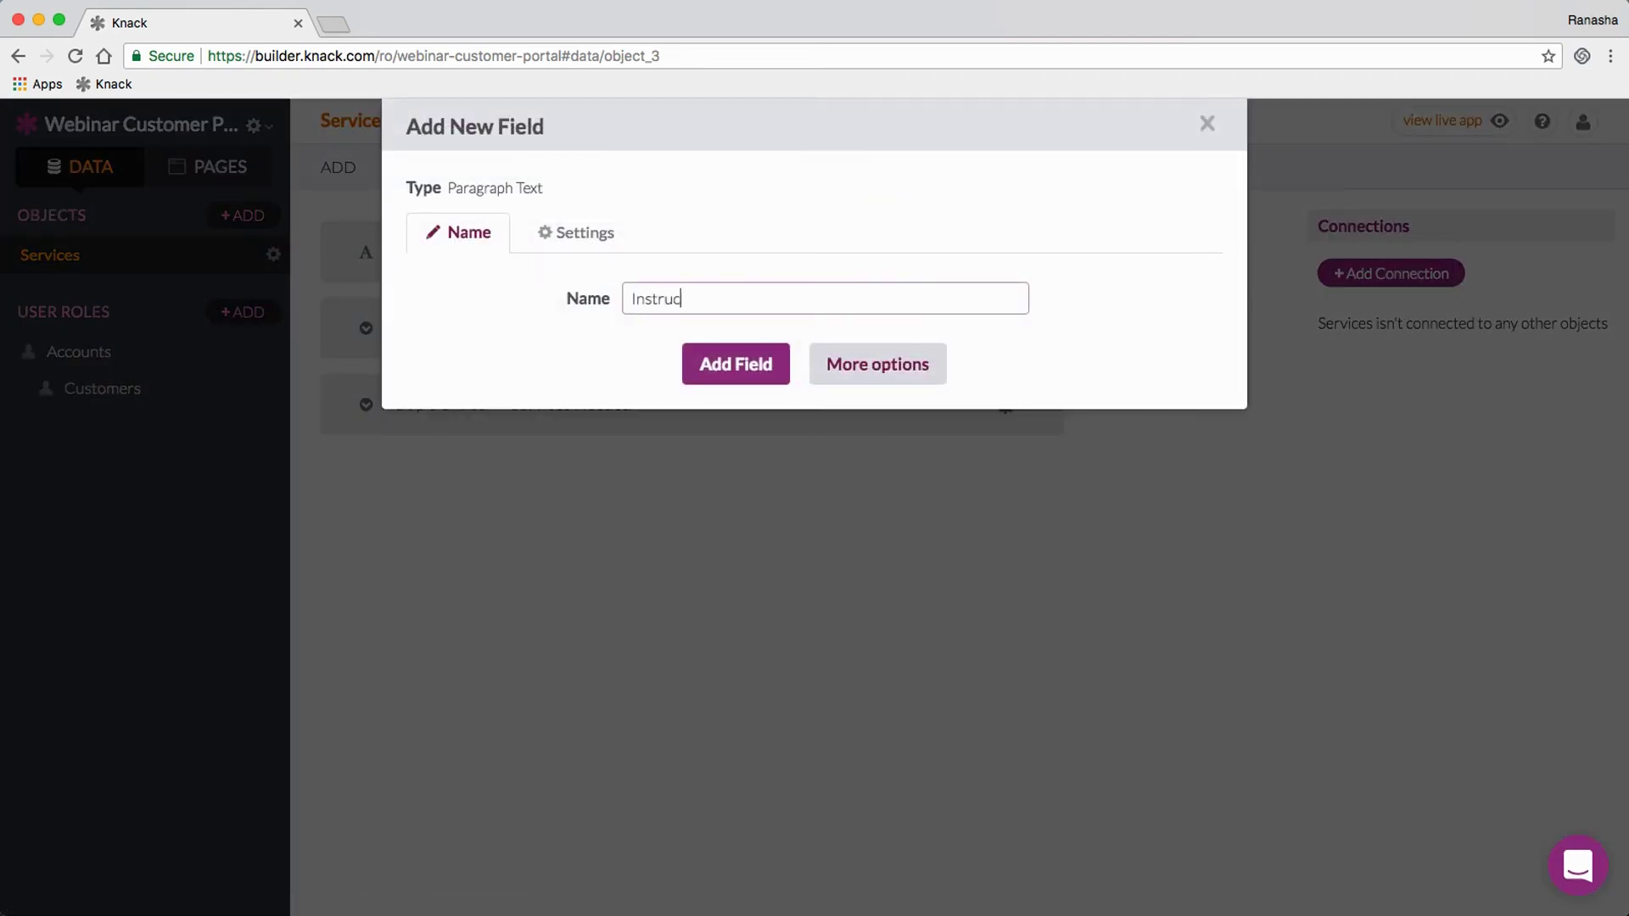
{"action": "type", "text": "tions & Comments"}
{"action": "key", "text": "Return"}
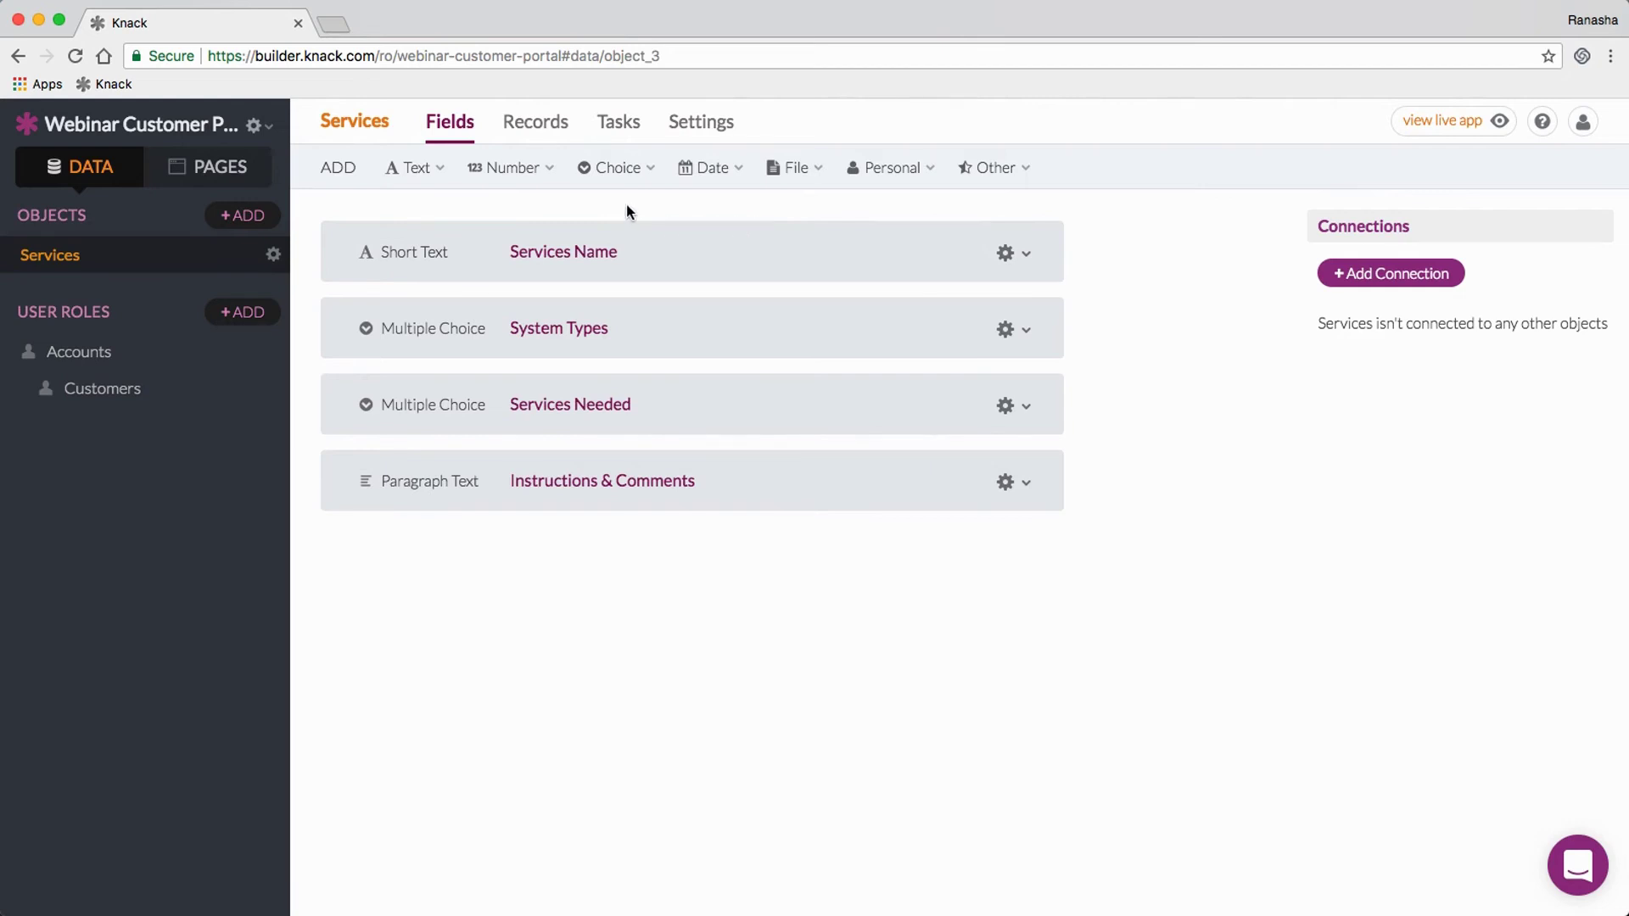
Step: Add a 'Status' multiple-choice field with only the options Open and Complete
{"action": "left_click", "coordinate": [624, 170]}
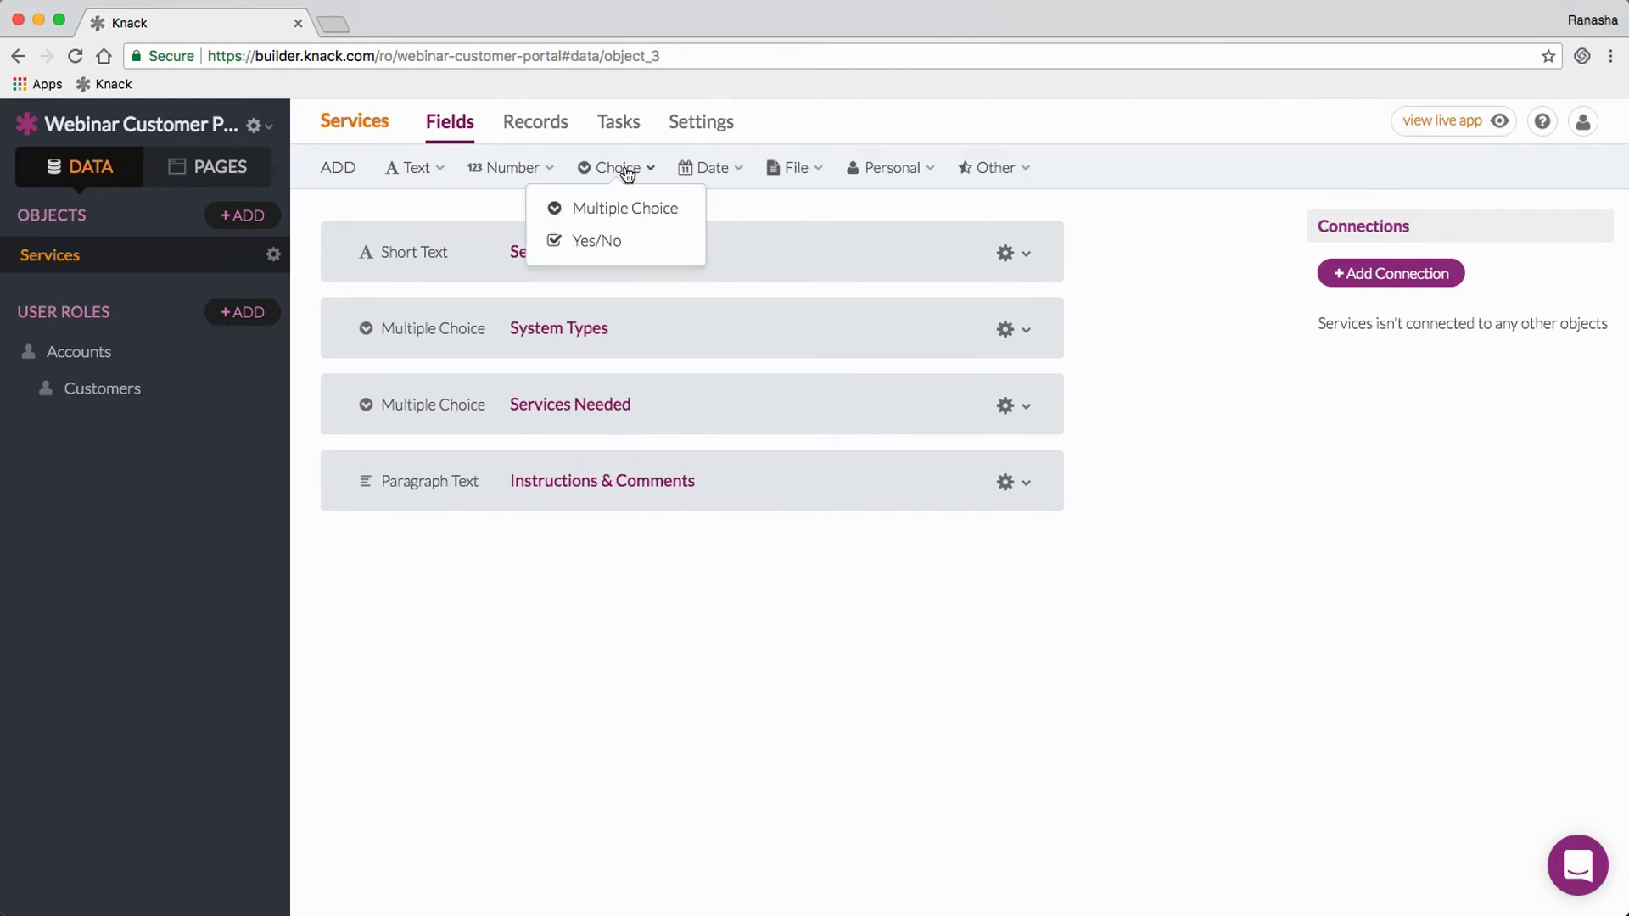
{"action": "left_click", "coordinate": [601, 208]}
{"action": "type", "text": "Status"}
{"action": "key", "text": "Tab"}
{"action": "type", "text": "Open"}
{"action": "key", "text": "Tab"}
{"action": "type", "text": "Complete"}
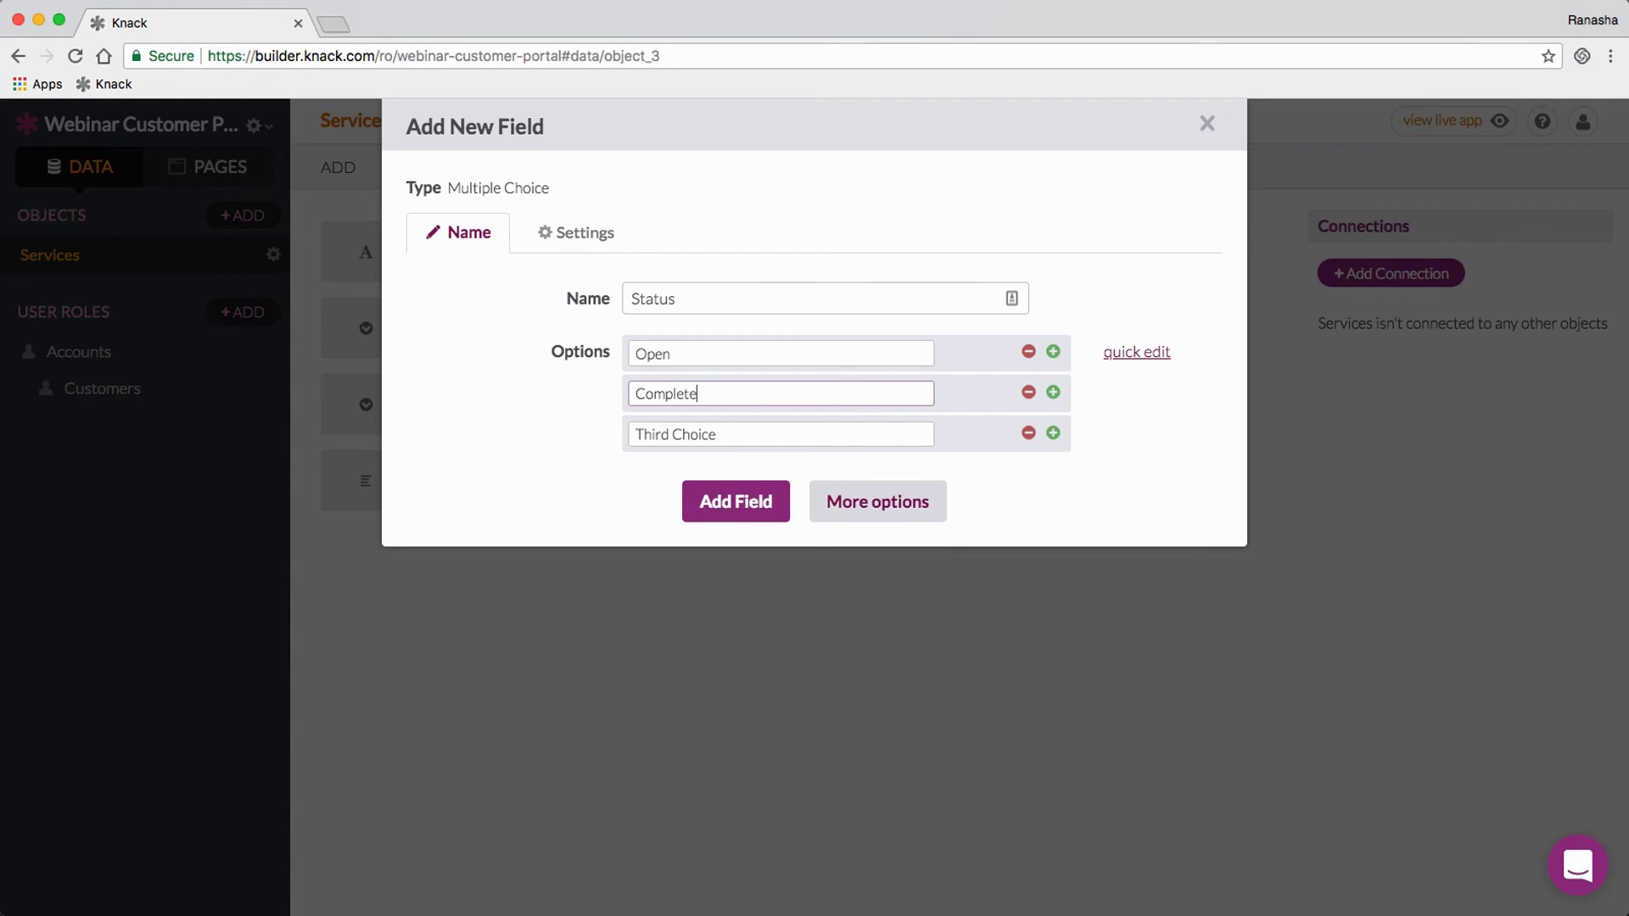
{"action": "left_click", "coordinate": [1028, 433]}
{"action": "left_click", "coordinate": [750, 475]}
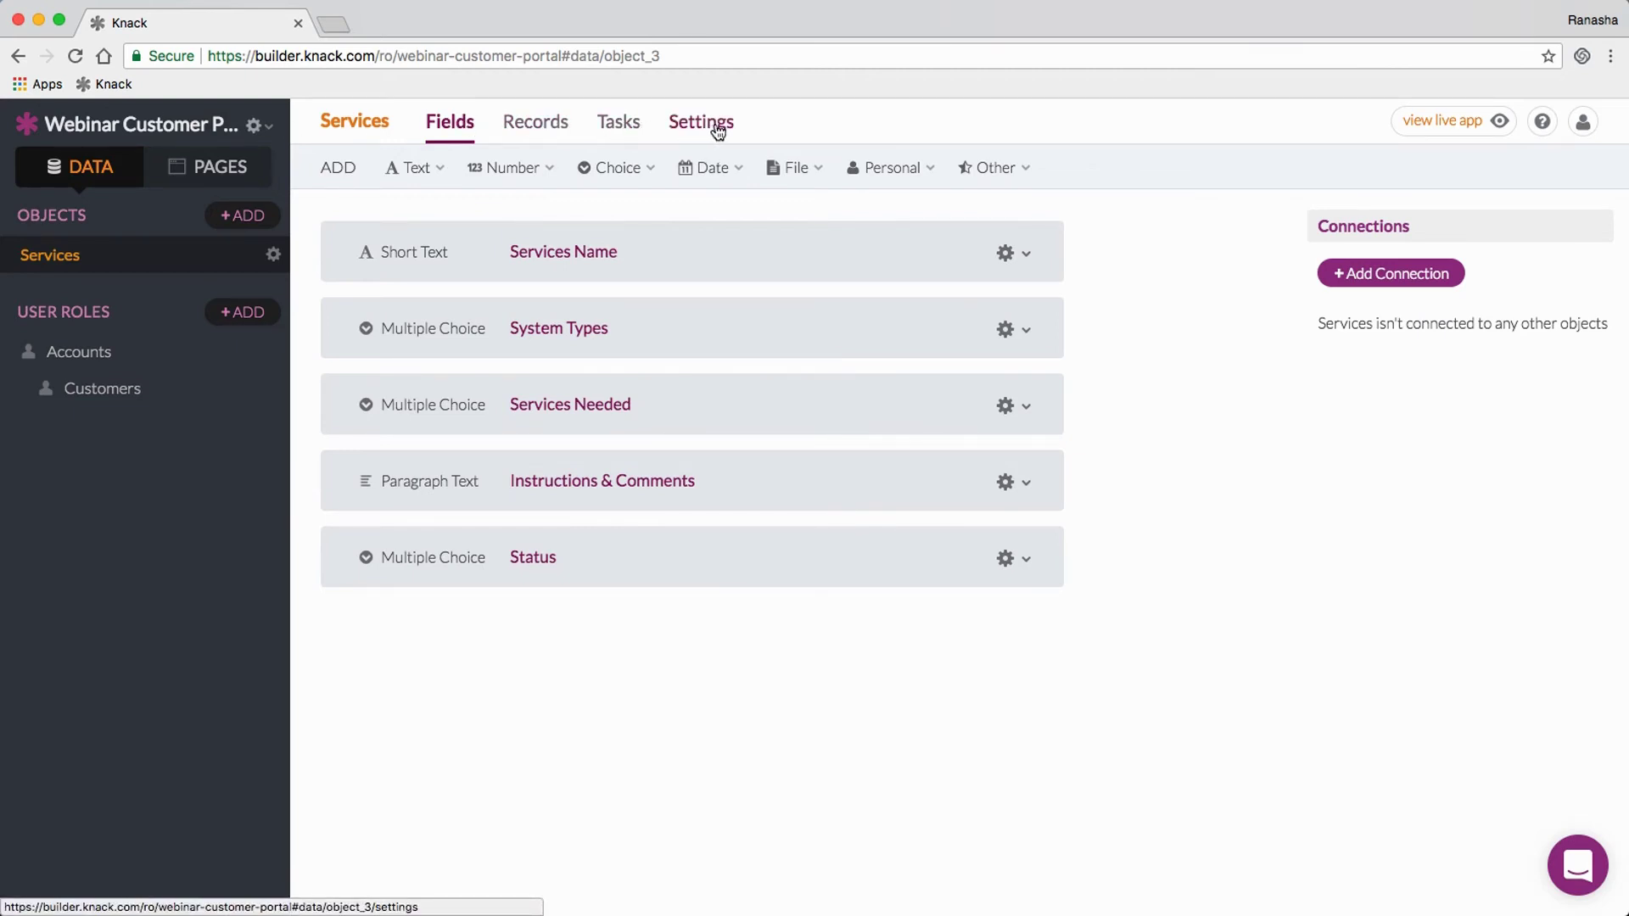
Step: Check the empty Services records and preview a Daily scheduled task without saving it
{"action": "left_click", "coordinate": [533, 124]}
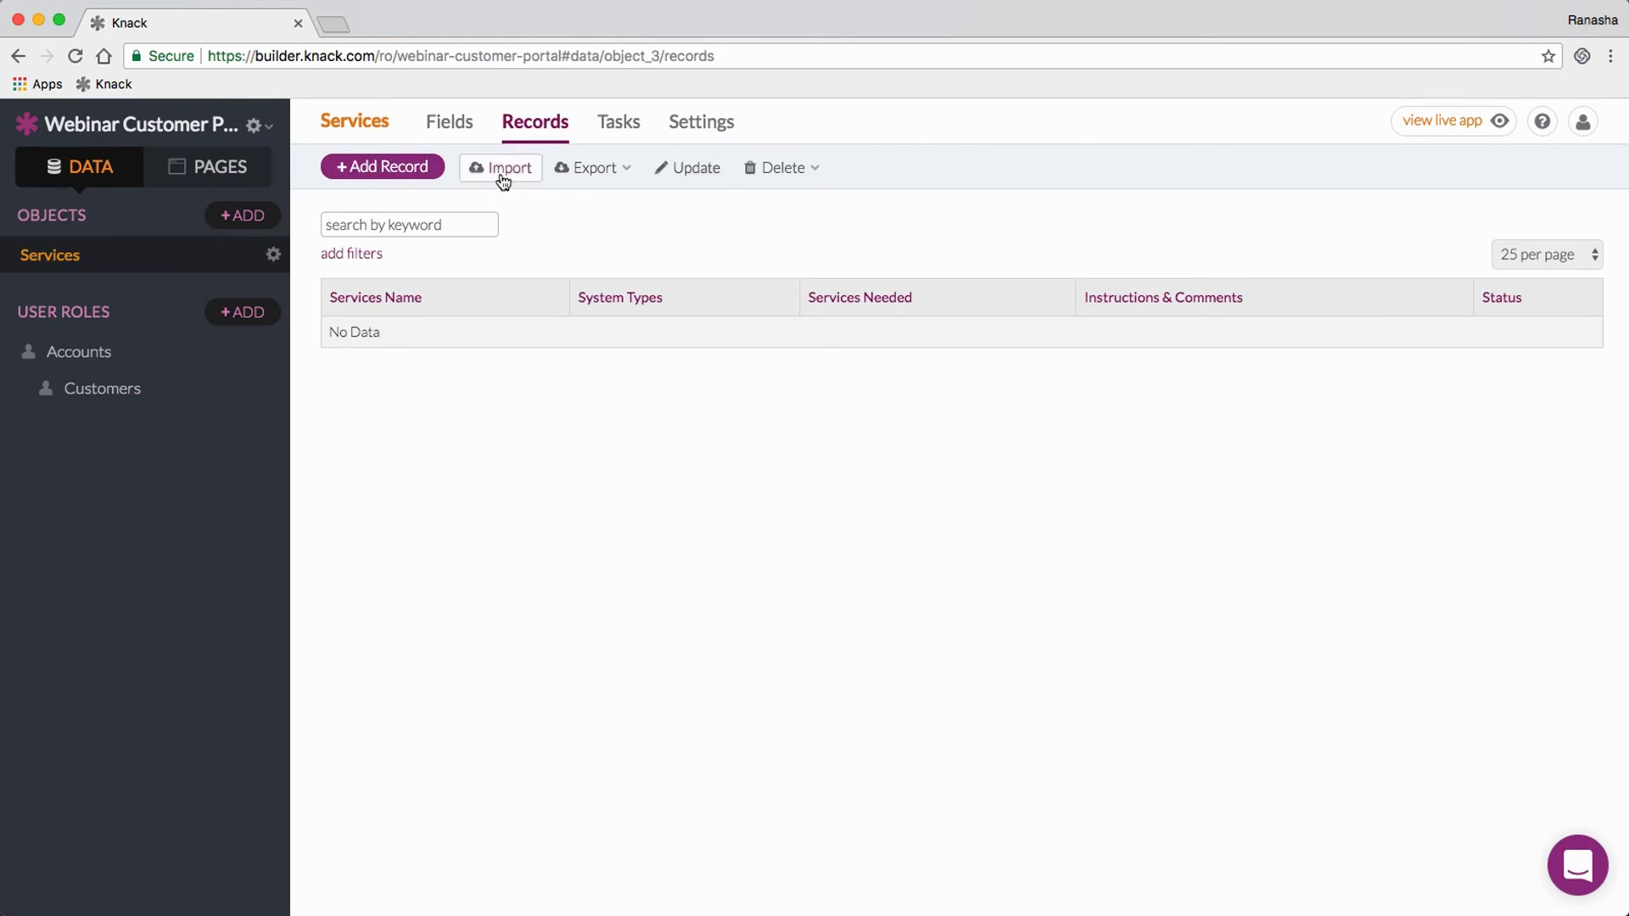
{"action": "left_click", "coordinate": [610, 129]}
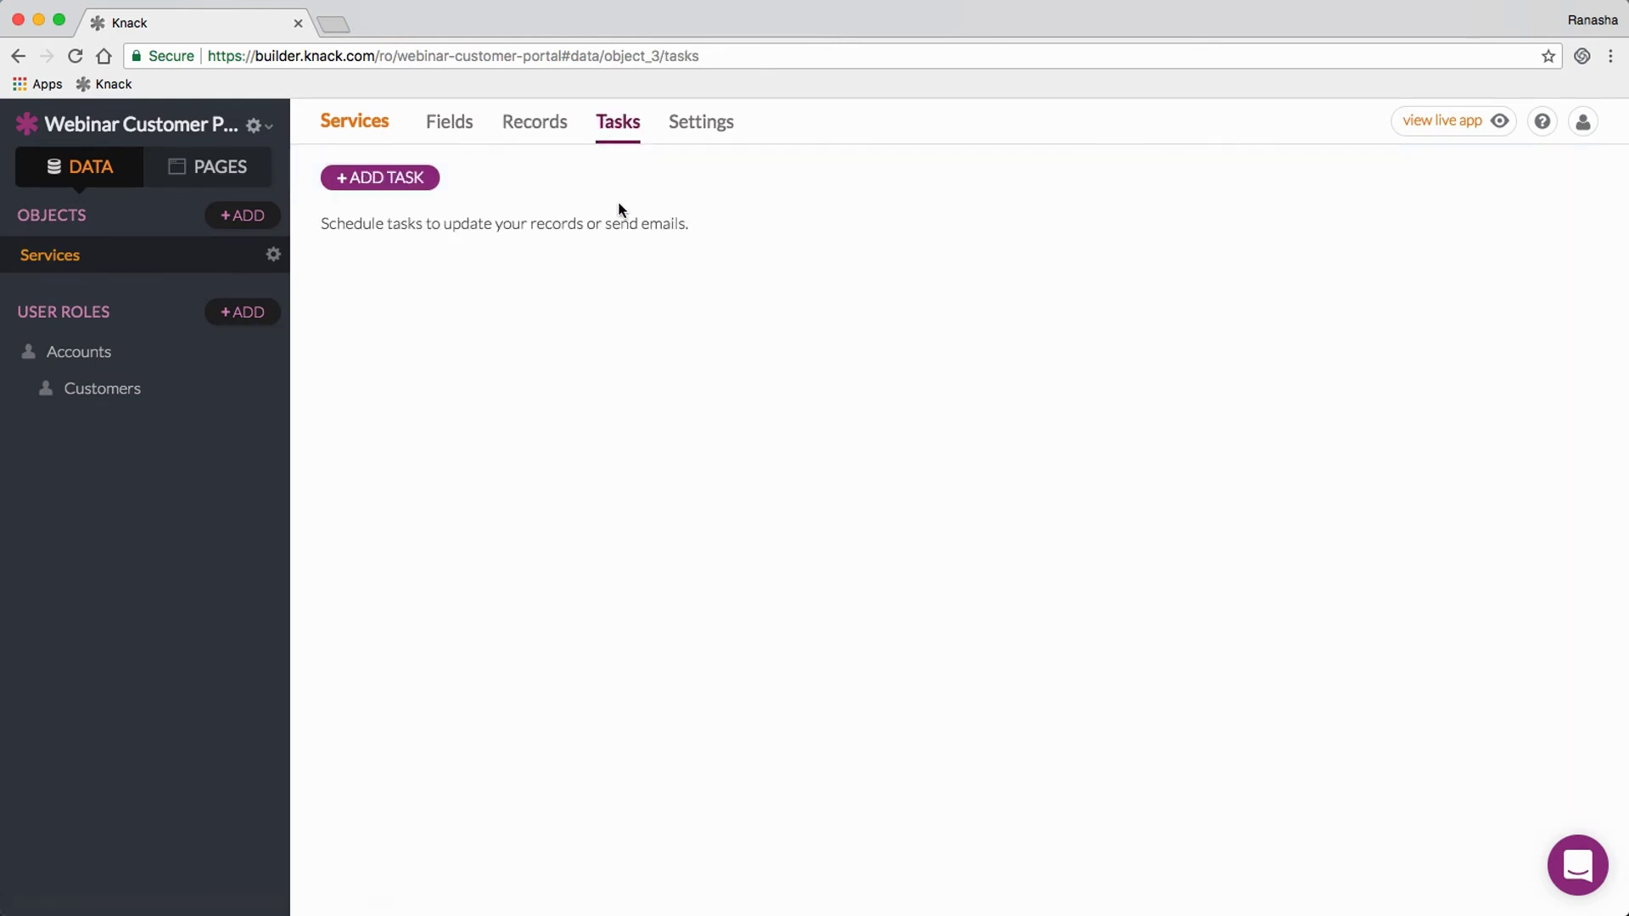
{"action": "left_click", "coordinate": [424, 188]}
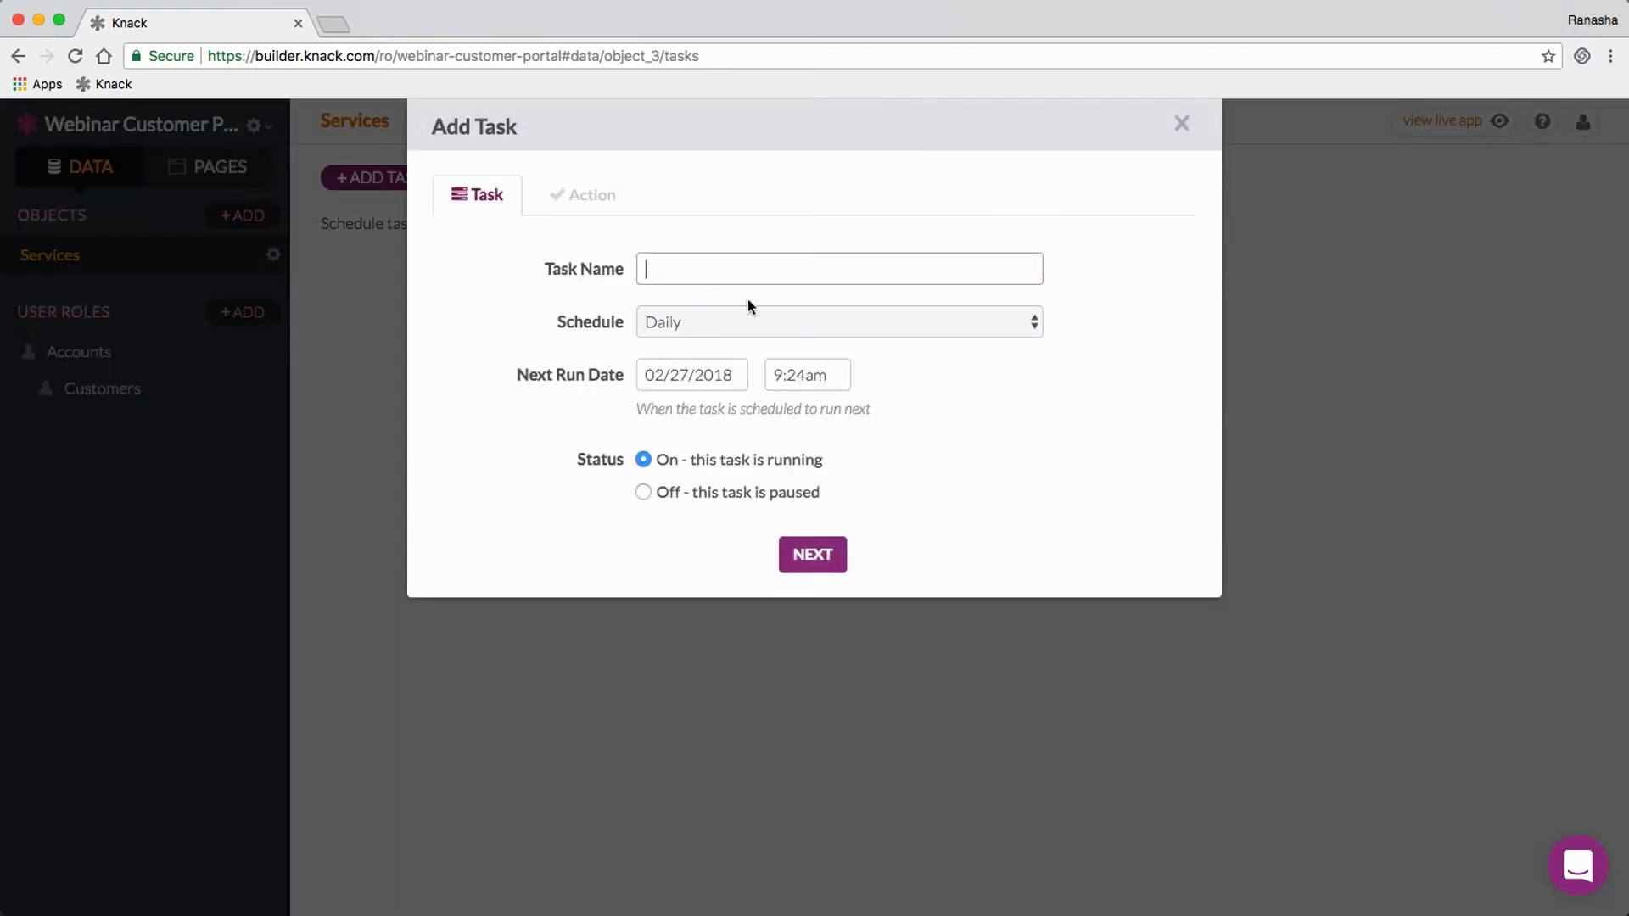
{"action": "left_click", "coordinate": [751, 323]}
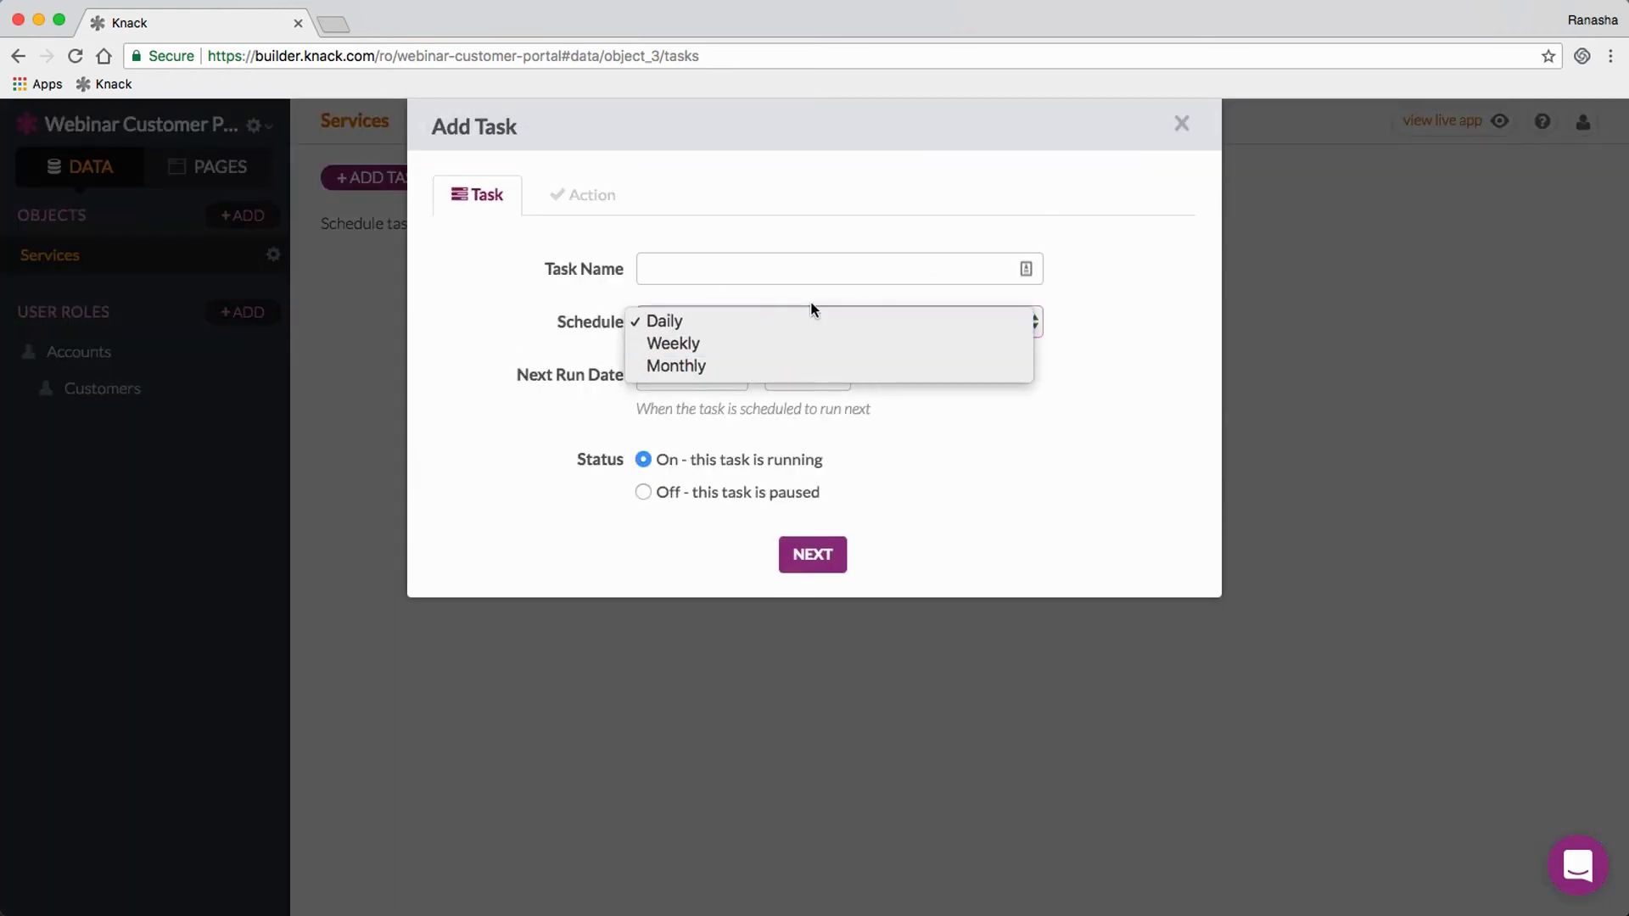
{"action": "left_click", "coordinate": [1257, 314]}
{"action": "left_click", "coordinate": [1263, 294]}
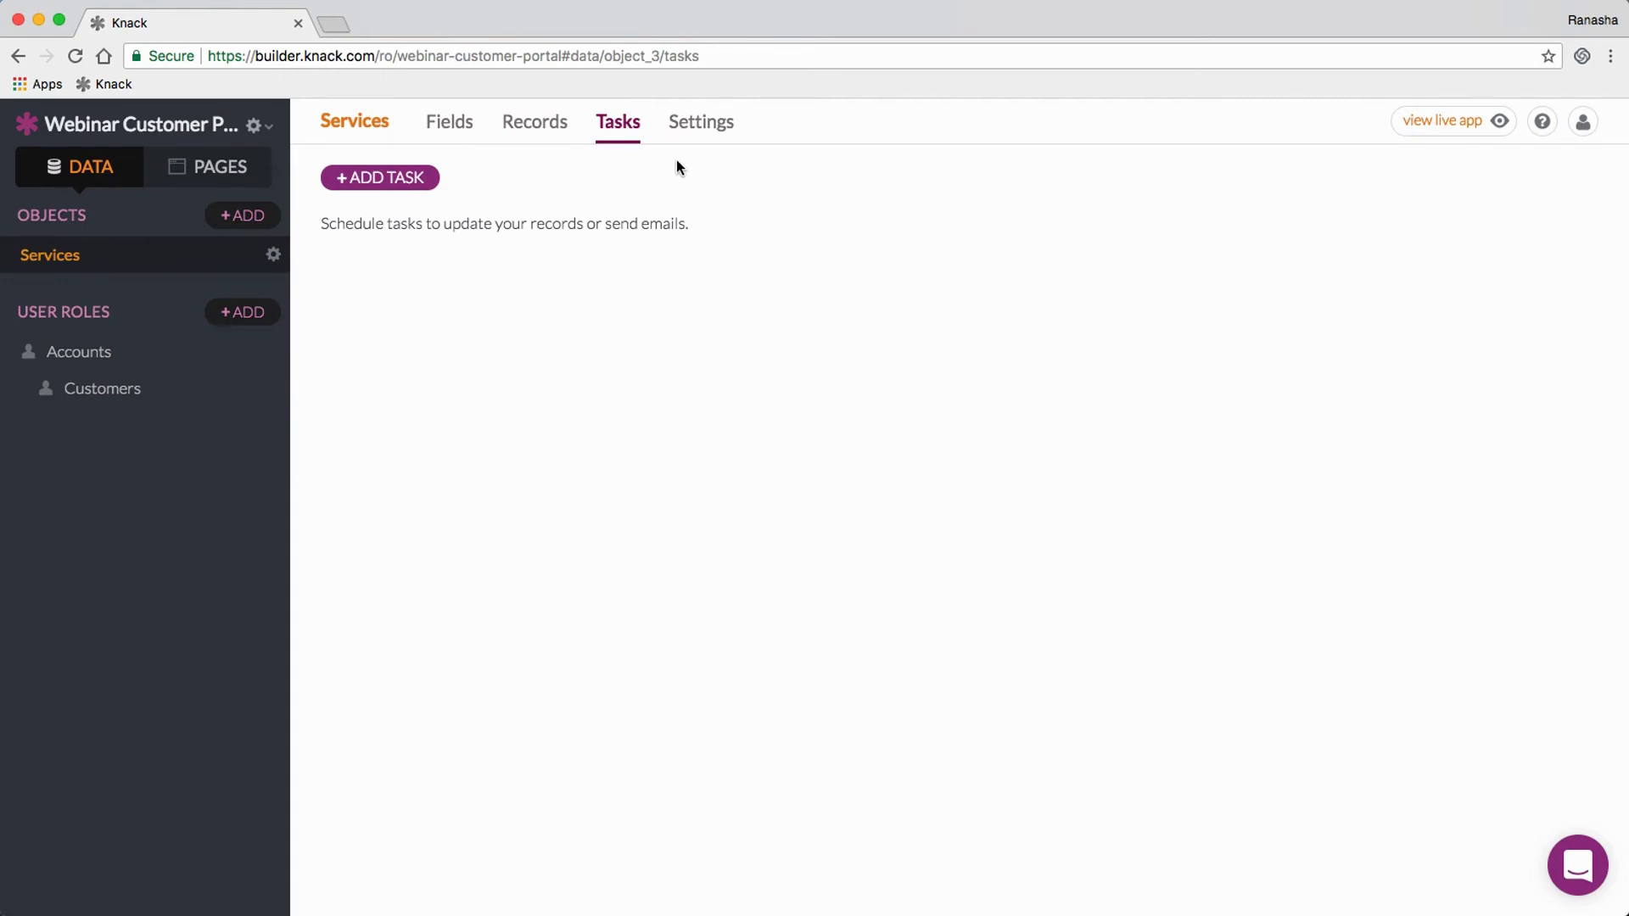
{"action": "left_click", "coordinate": [681, 125]}
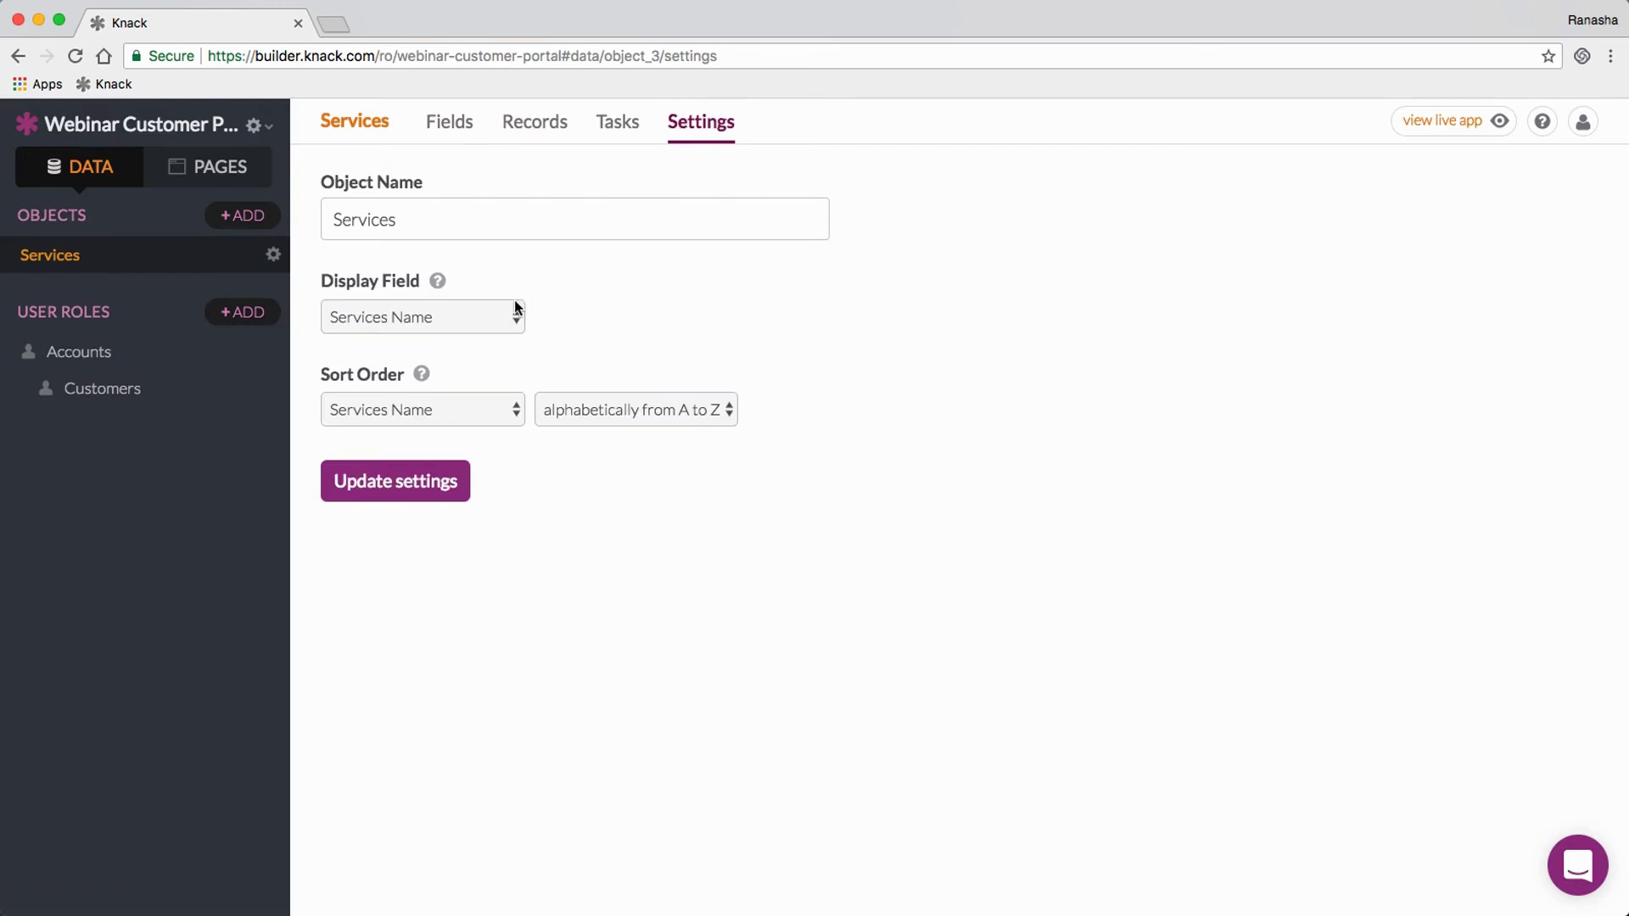
Step: Make System Types both the display field and sort field for Services, and update settings
{"action": "left_click", "coordinate": [407, 317]}
{"action": "left_click", "coordinate": [410, 339]}
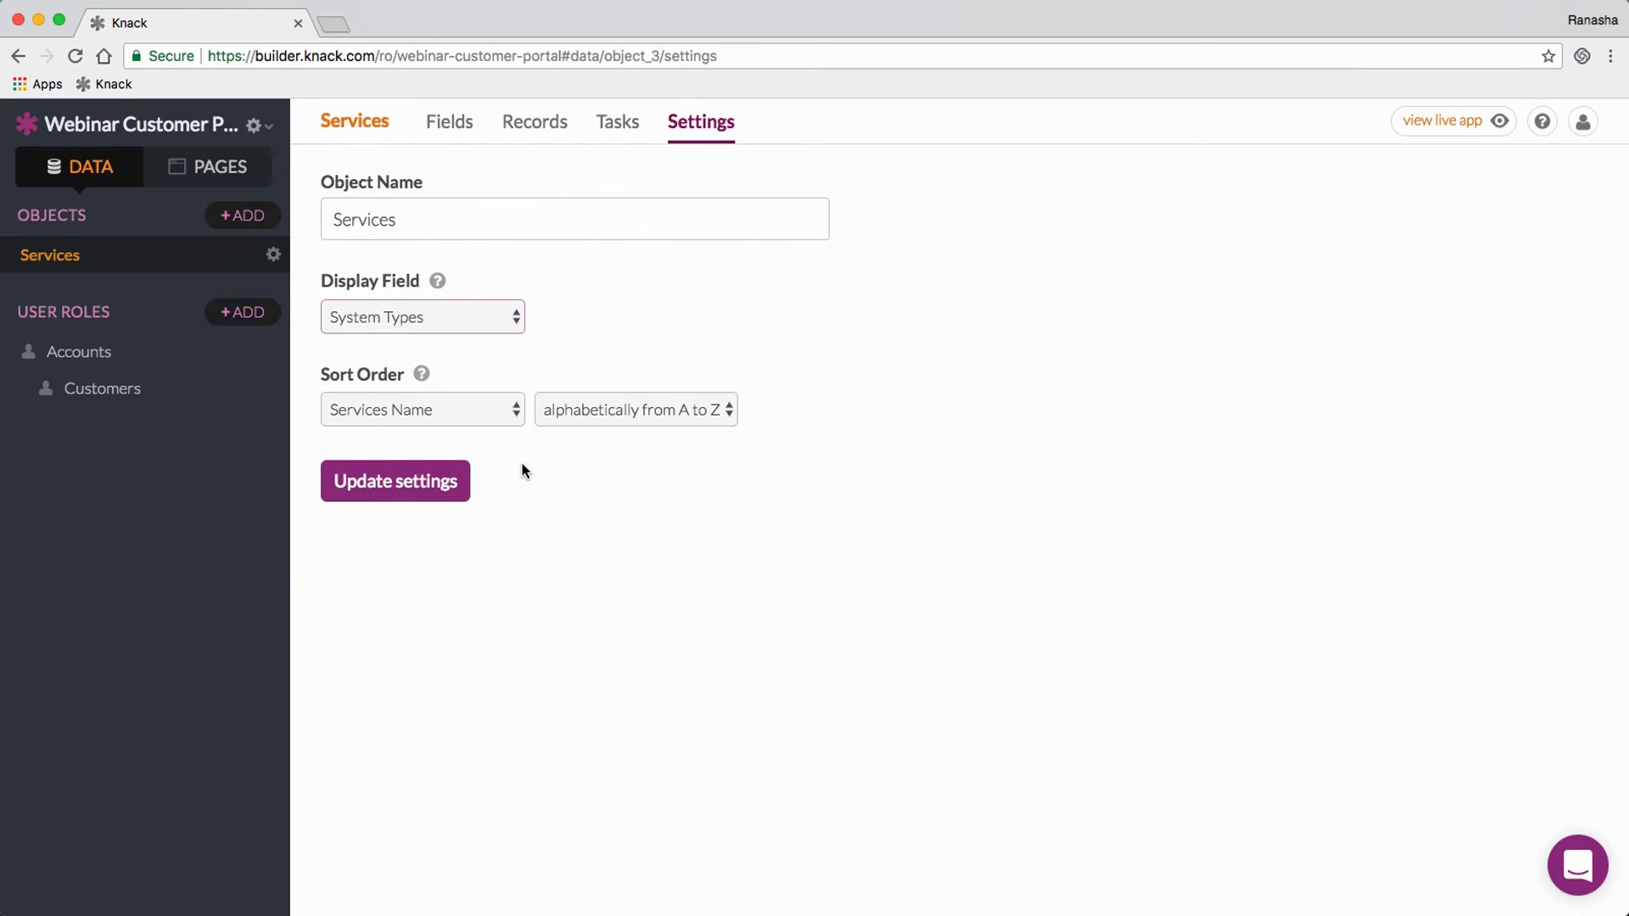
{"action": "left_click", "coordinate": [460, 419]}
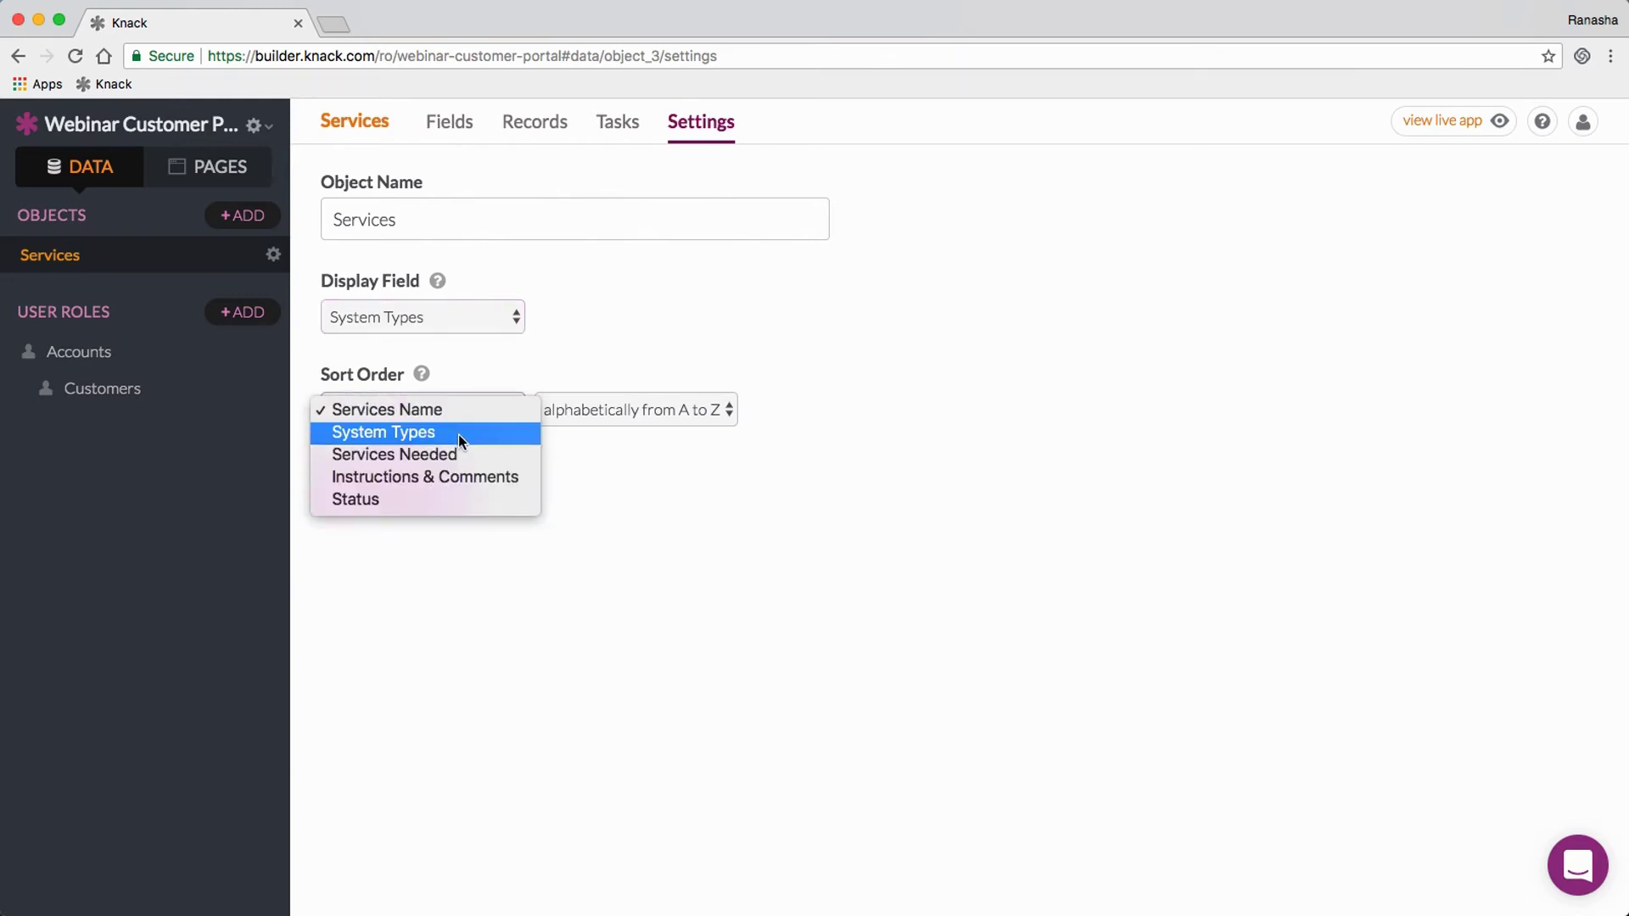
{"action": "left_click", "coordinate": [458, 435]}
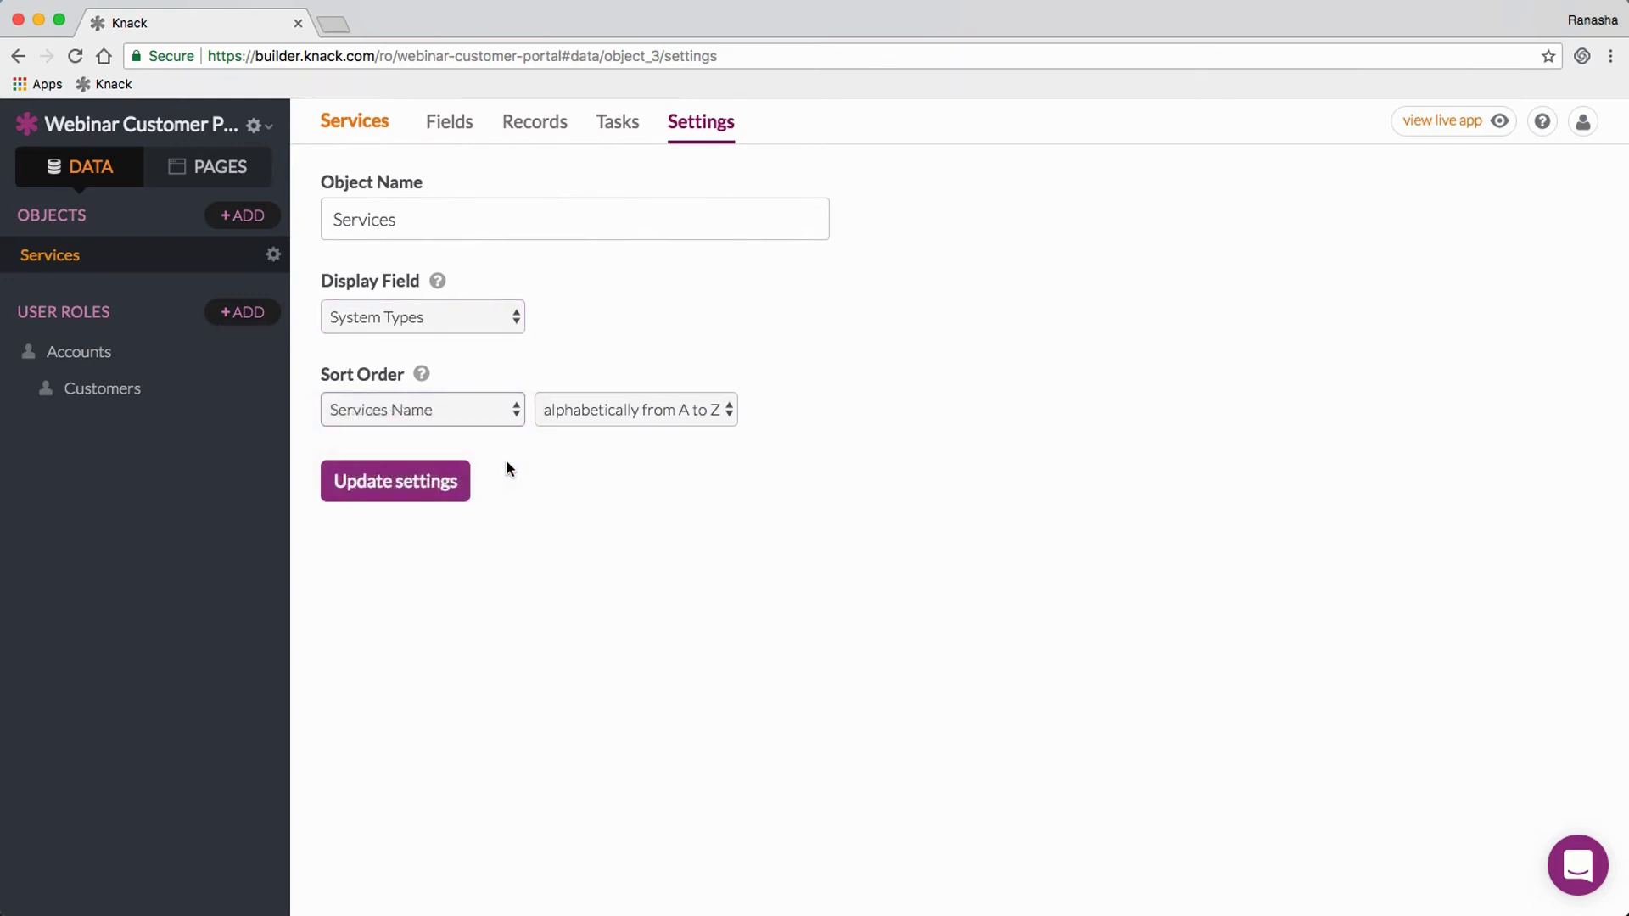
{"action": "left_click", "coordinate": [399, 490]}
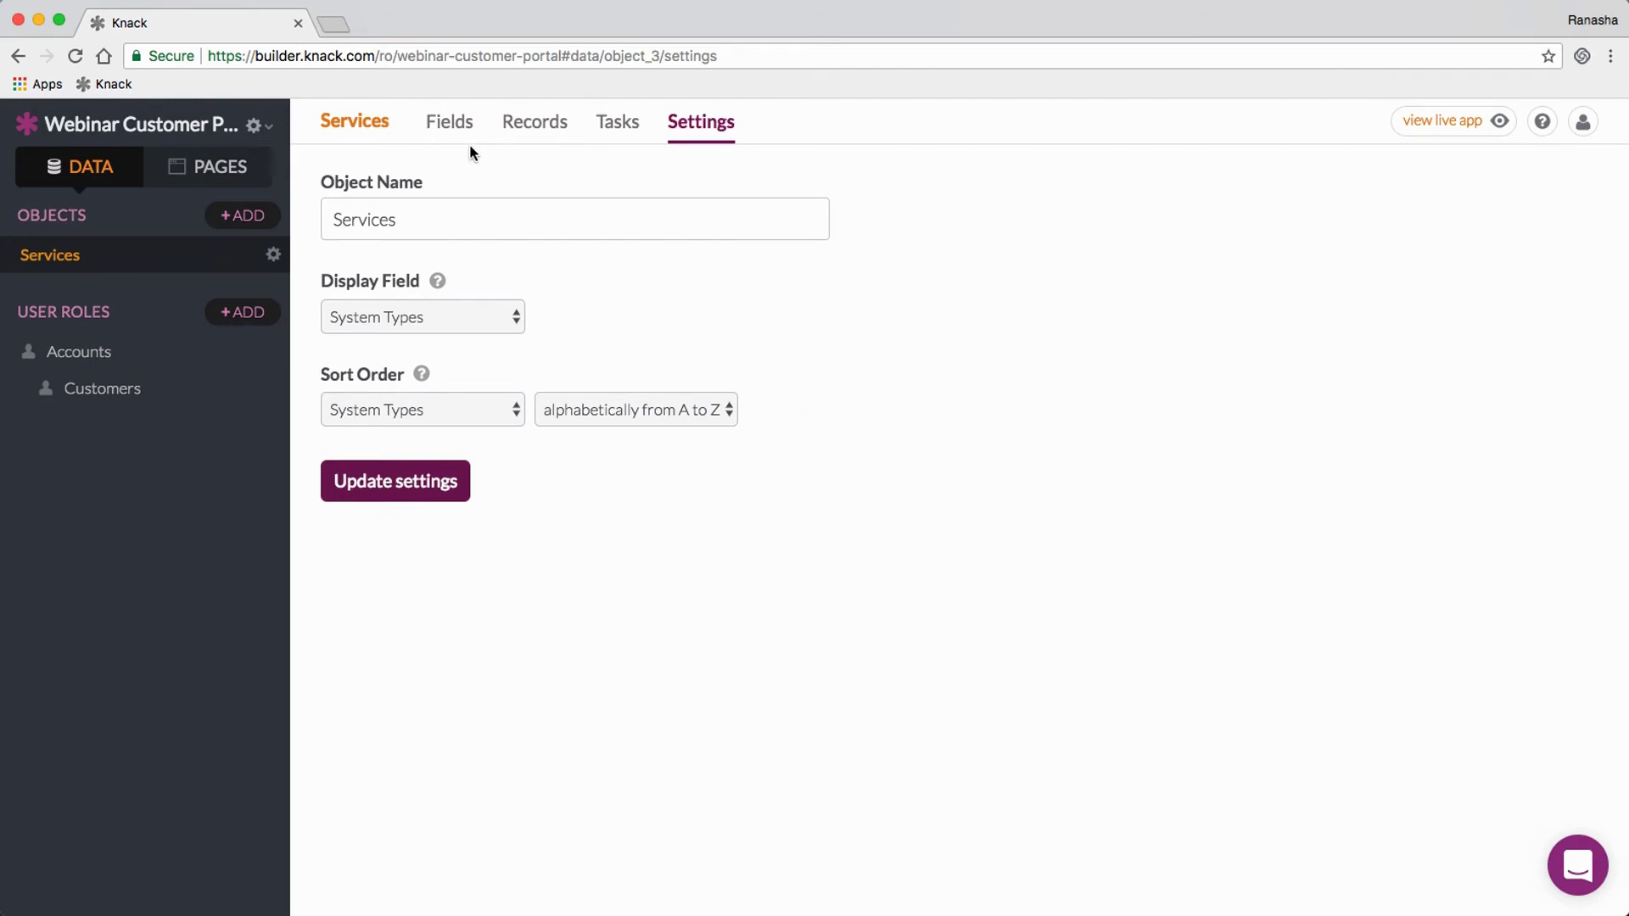
{"action": "left_click", "coordinate": [455, 121]}
Step: Delete the Services Name field, leaving System Types, Services Needed, Instructions & Comments and Status
{"action": "mouse_move", "coordinate": [511, 167]}
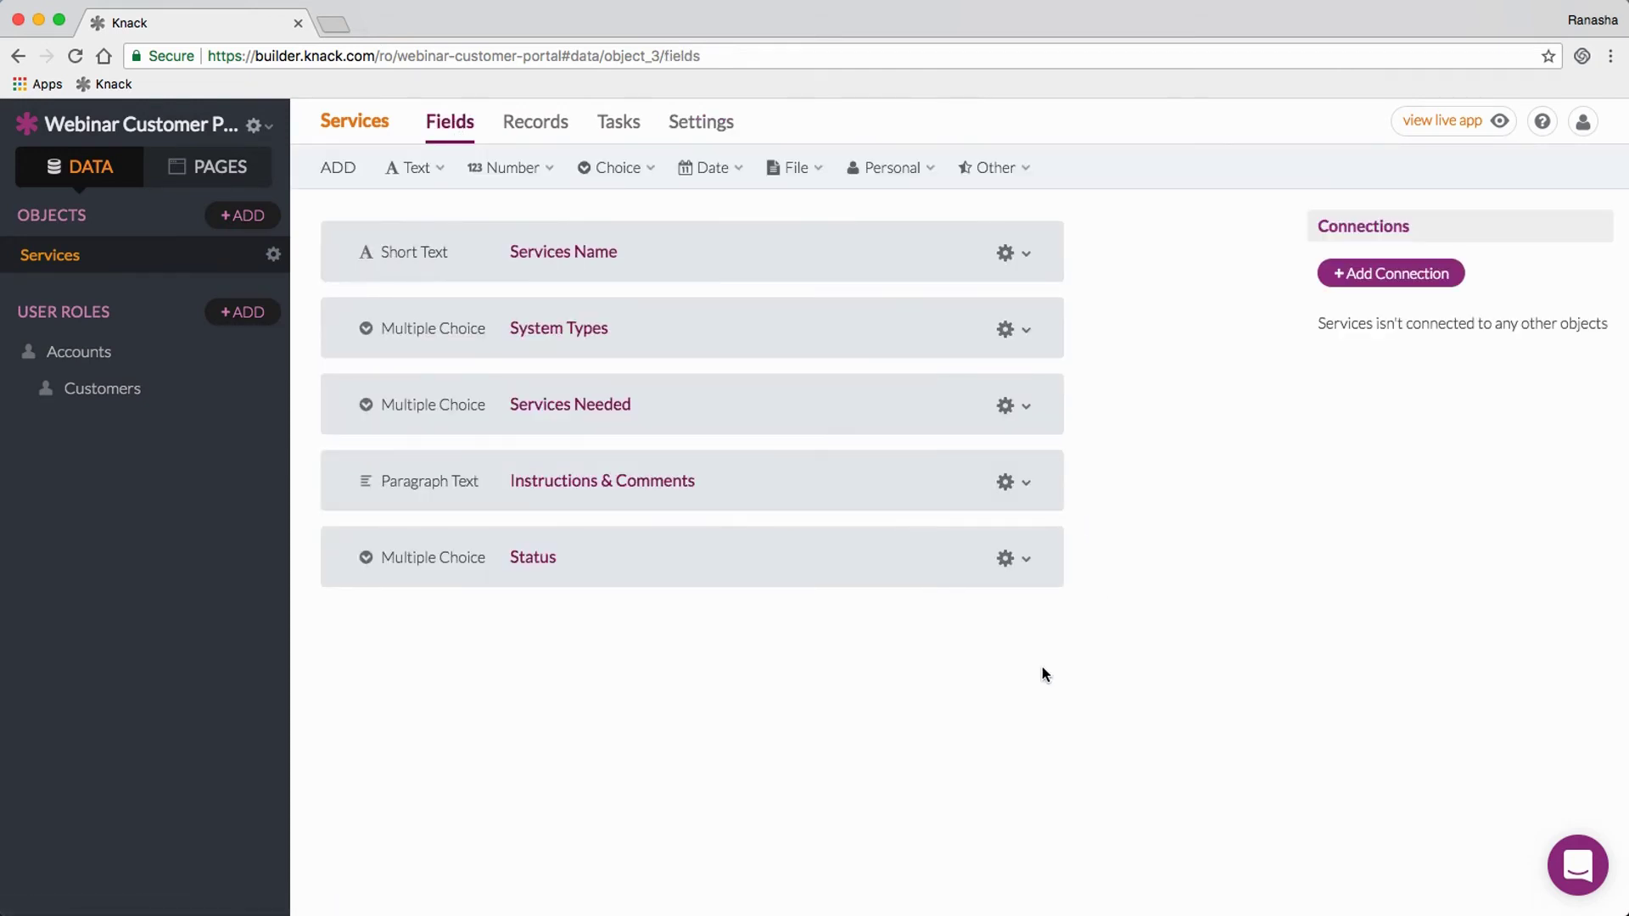
{"action": "left_click", "coordinate": [1025, 263]}
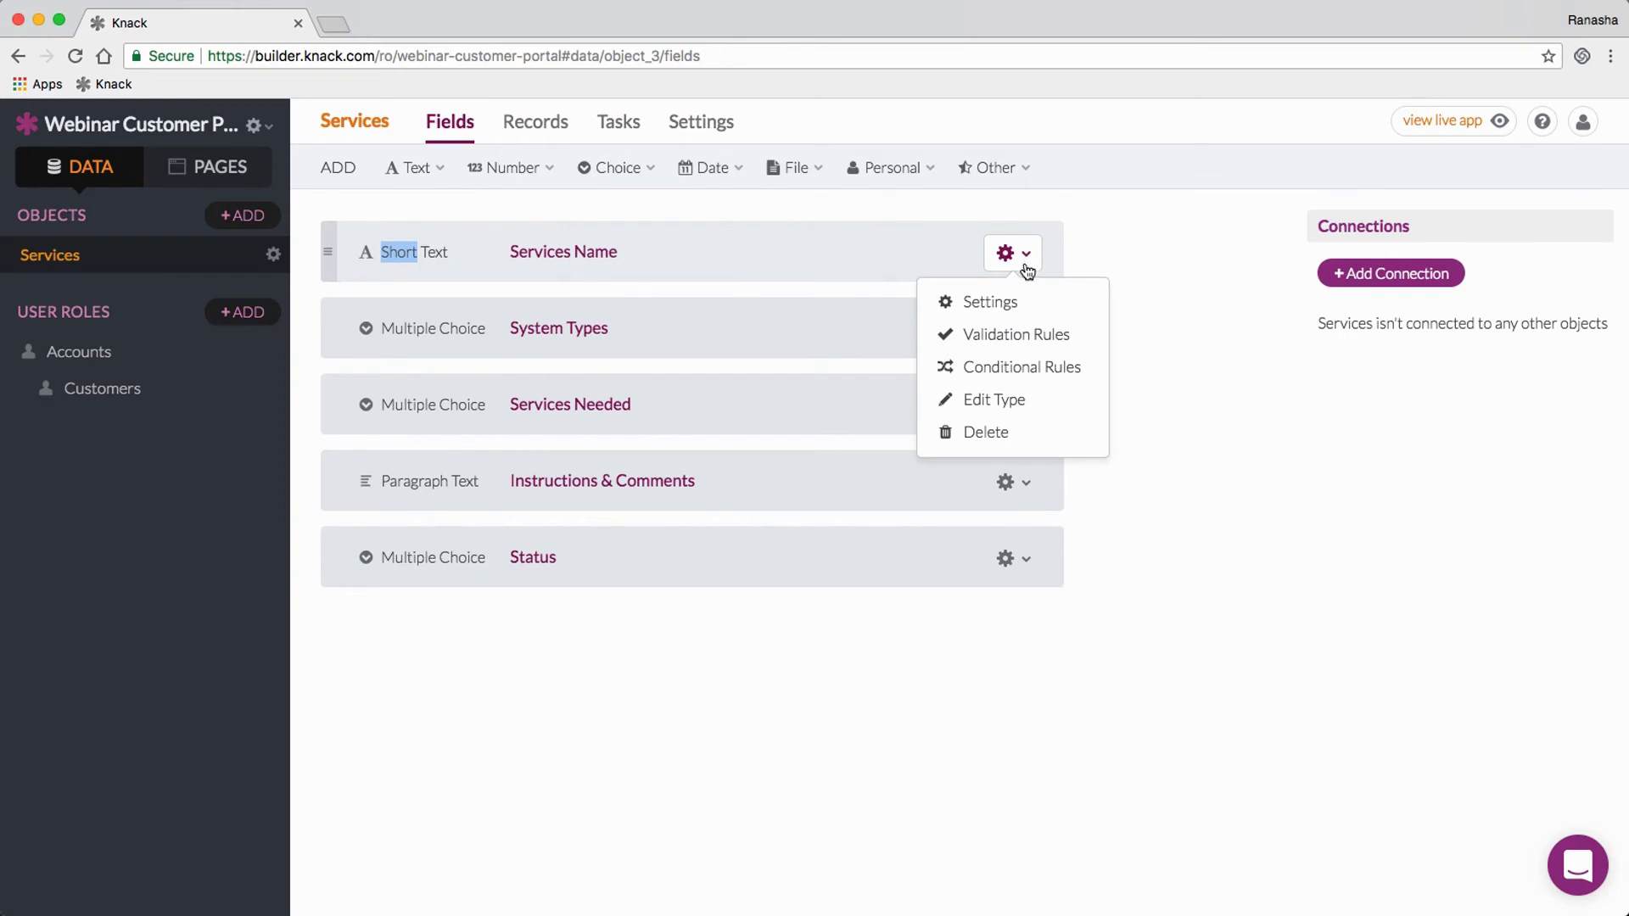
{"action": "left_click", "coordinate": [1002, 433]}
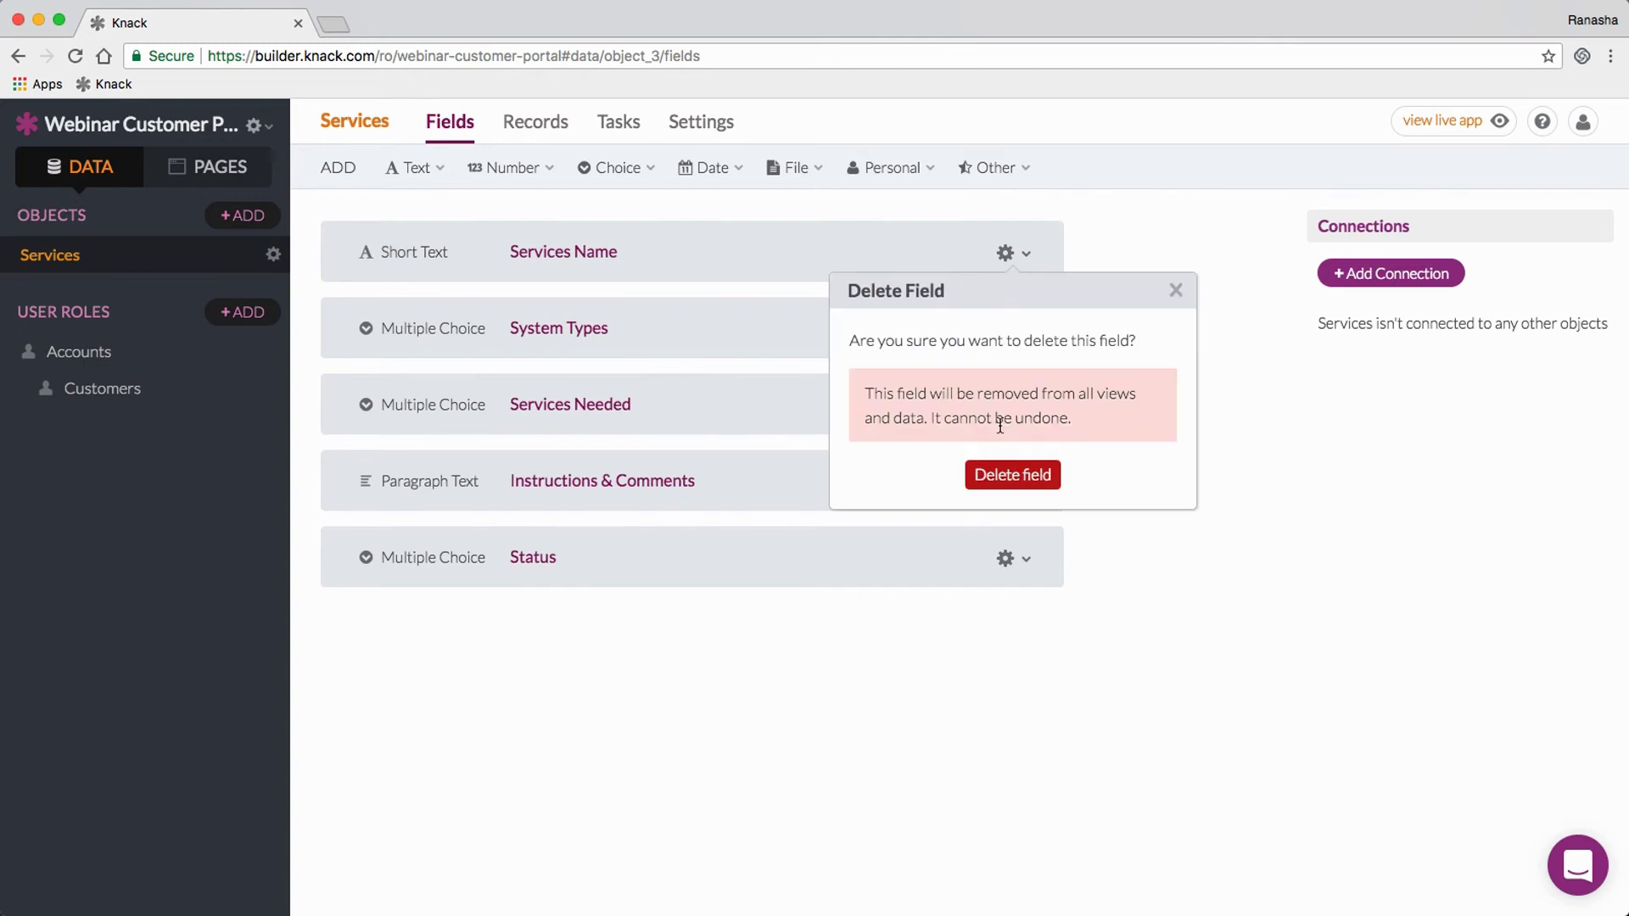
{"action": "left_click", "coordinate": [1027, 471]}
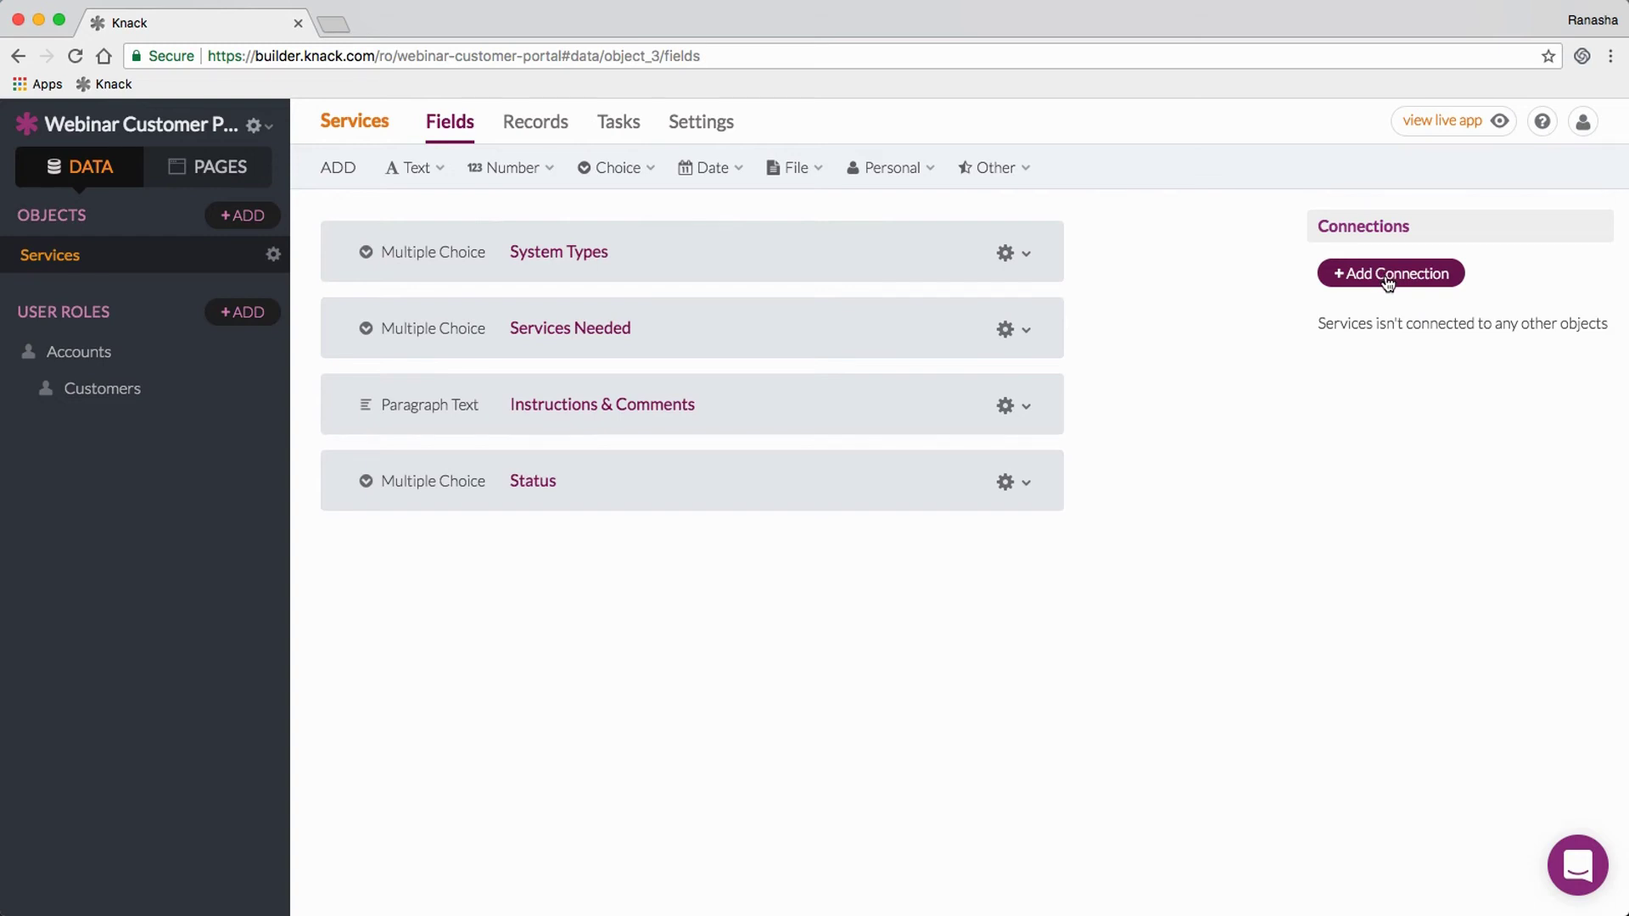
Step: Add a Customer connection so each Service belongs to one Customer, keeping the one/many relationship
{"action": "left_click", "coordinate": [1387, 280]}
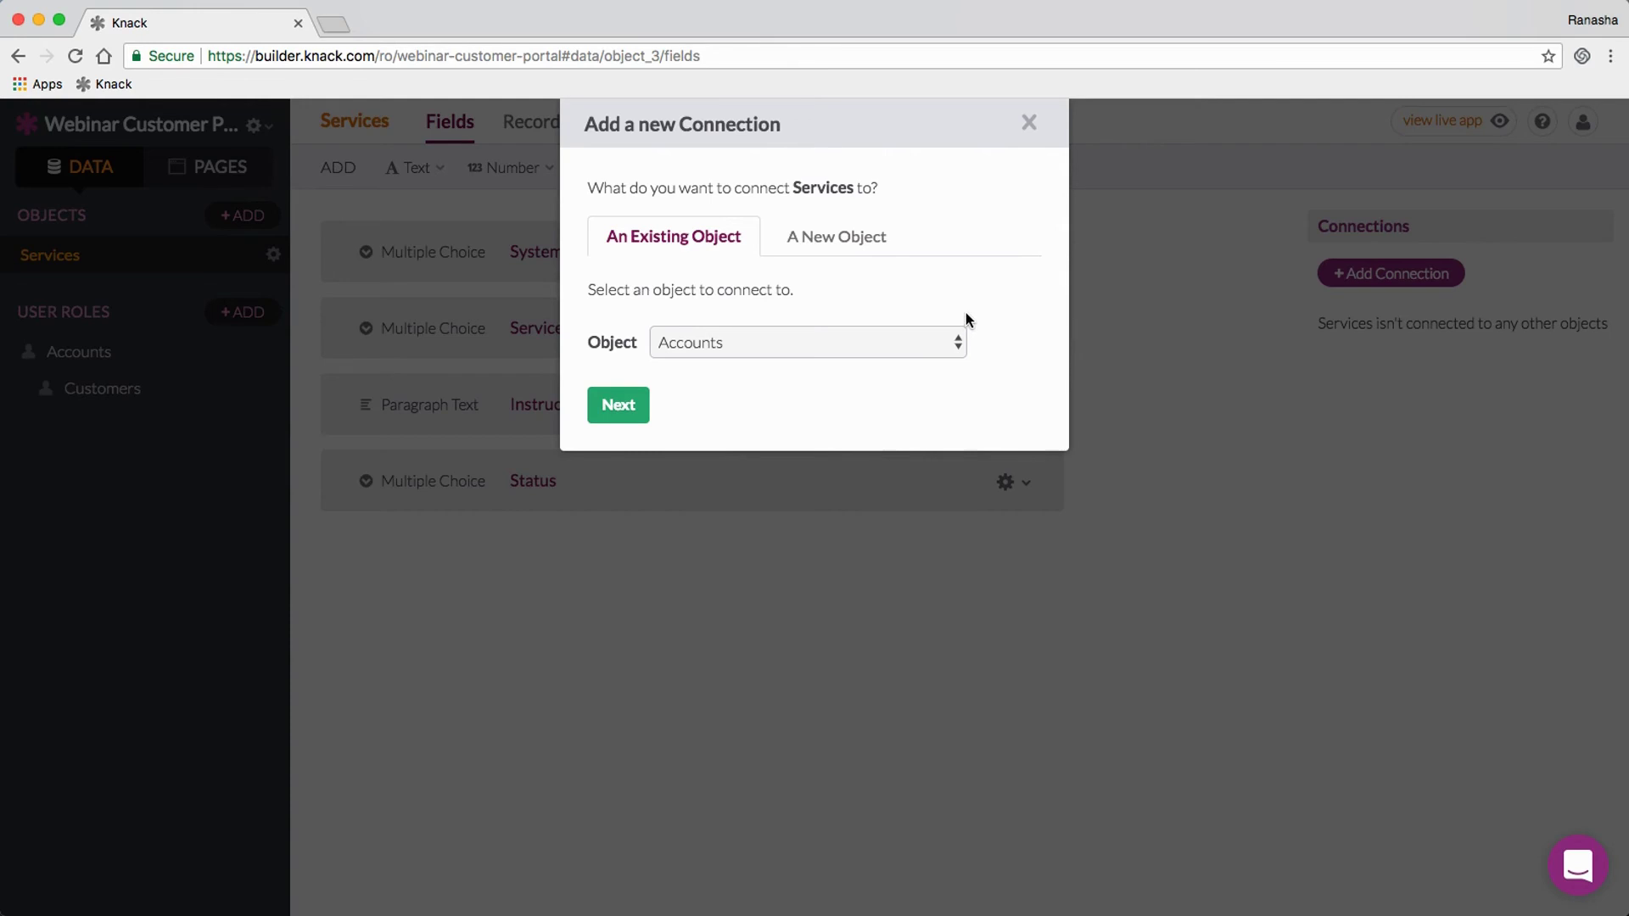
{"action": "left_click", "coordinate": [1162, 308]}
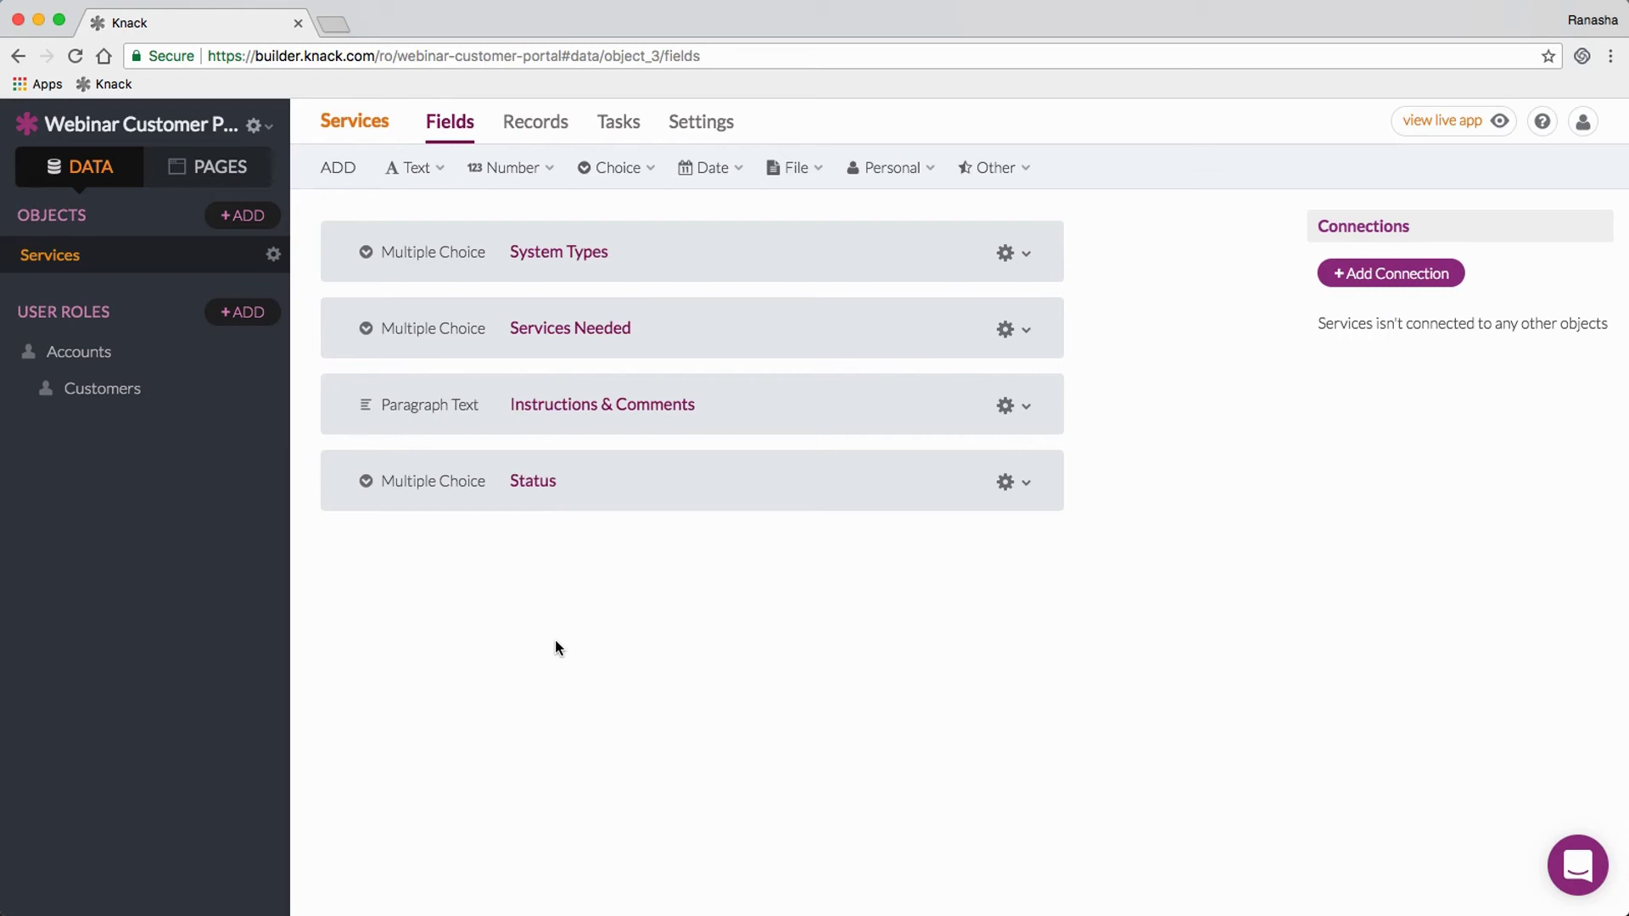
{"action": "left_click", "coordinate": [1366, 273]}
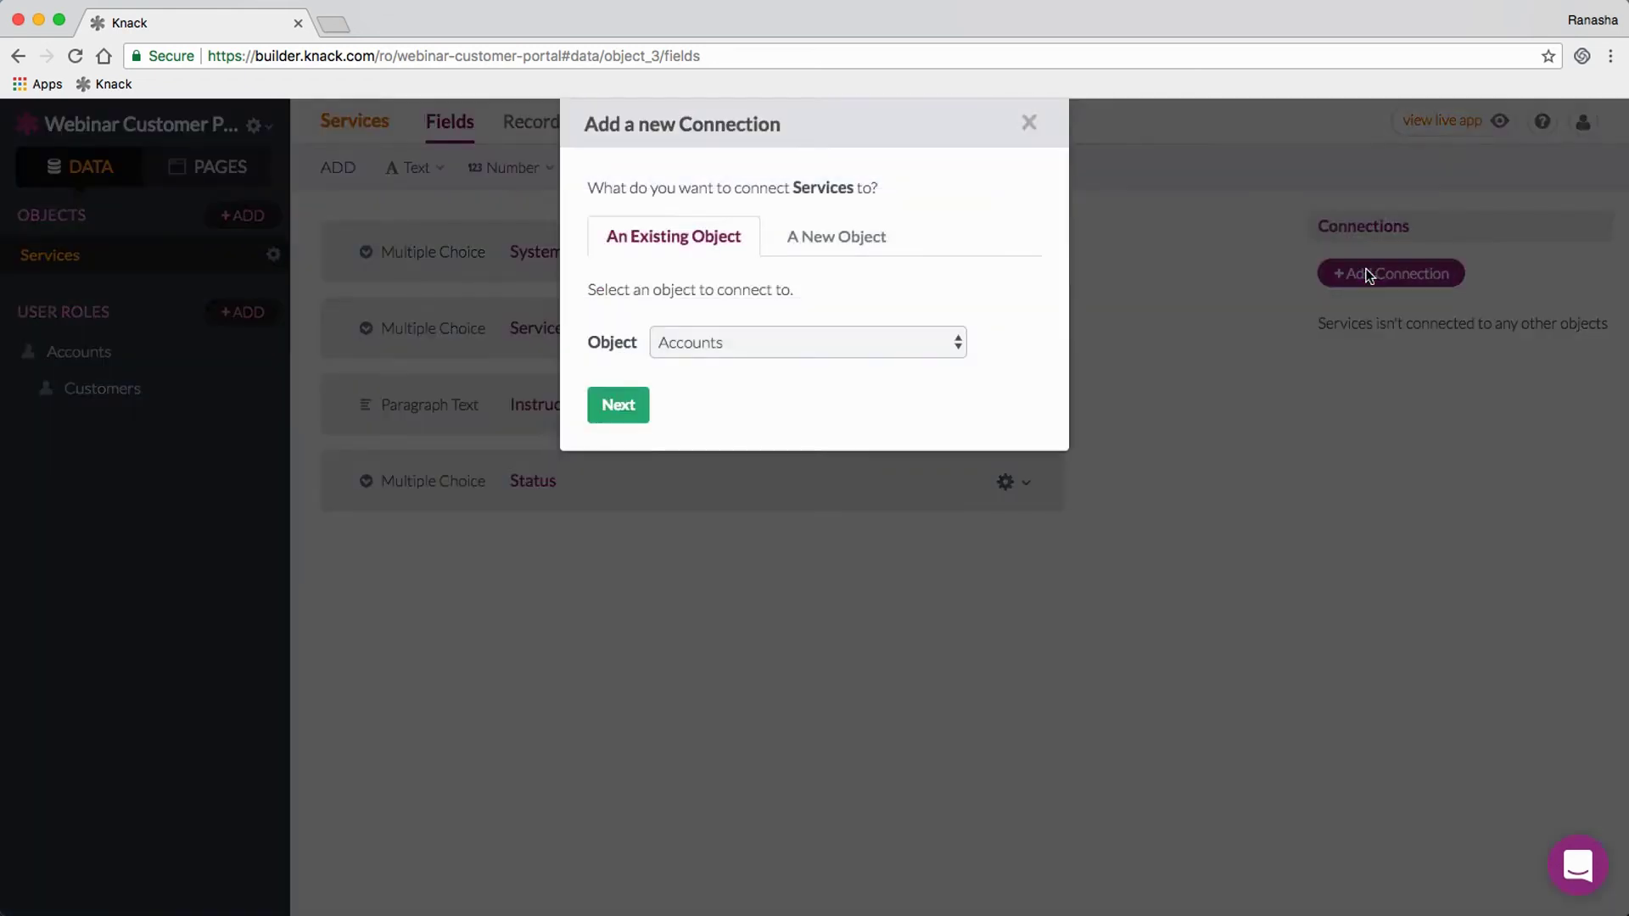
{"action": "left_click", "coordinate": [750, 344]}
{"action": "left_click", "coordinate": [745, 366]}
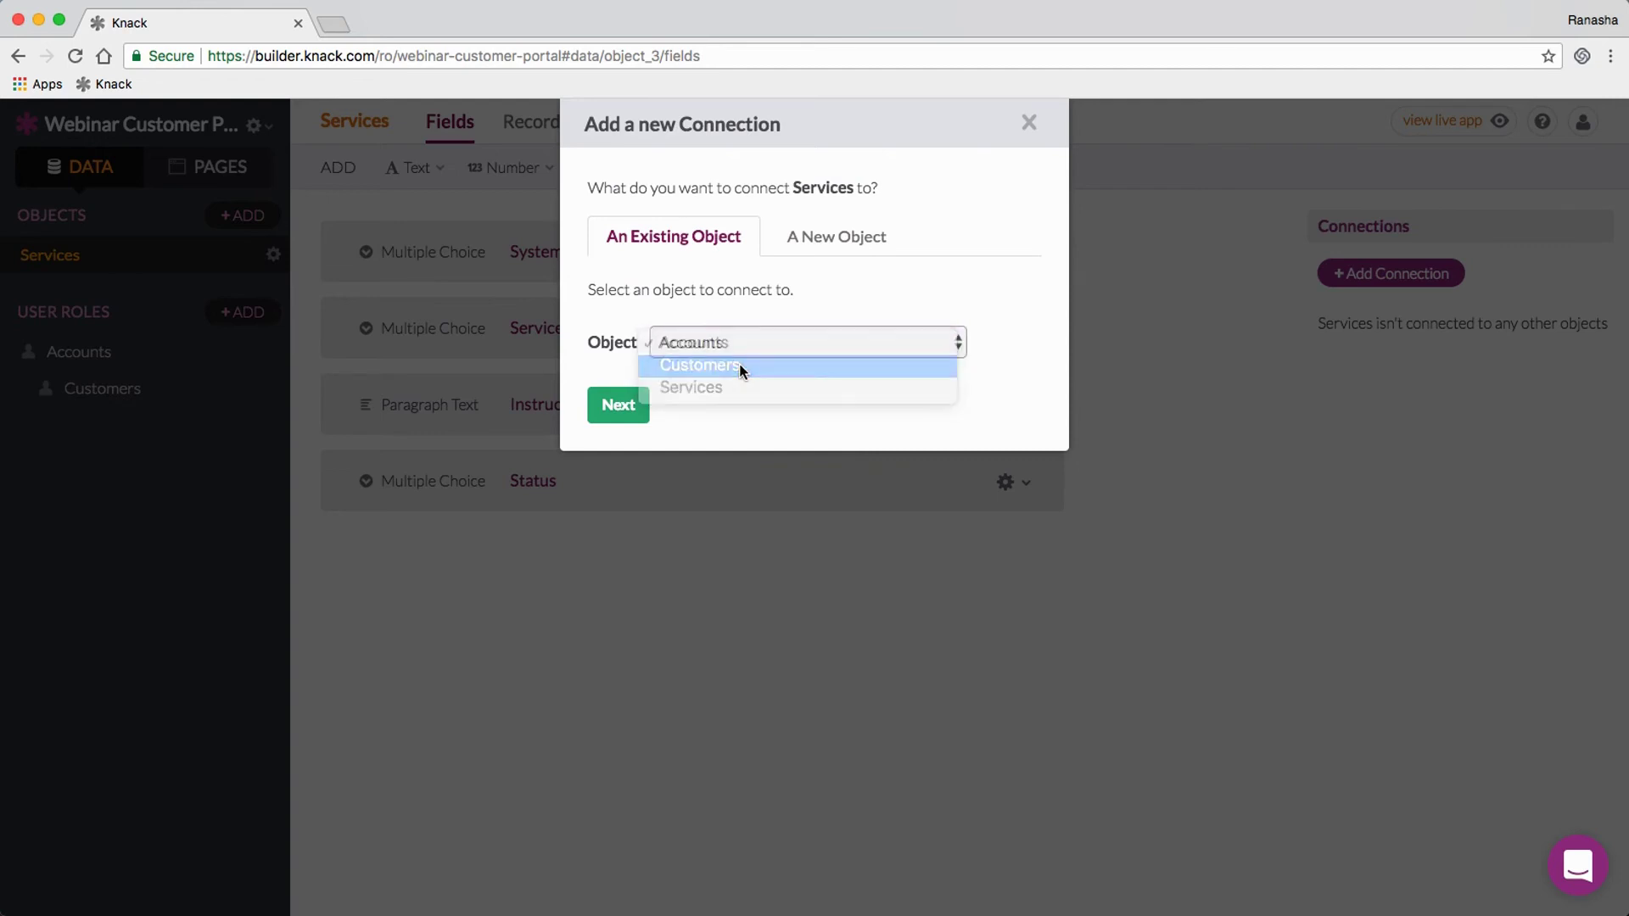
{"action": "left_click", "coordinate": [618, 407]}
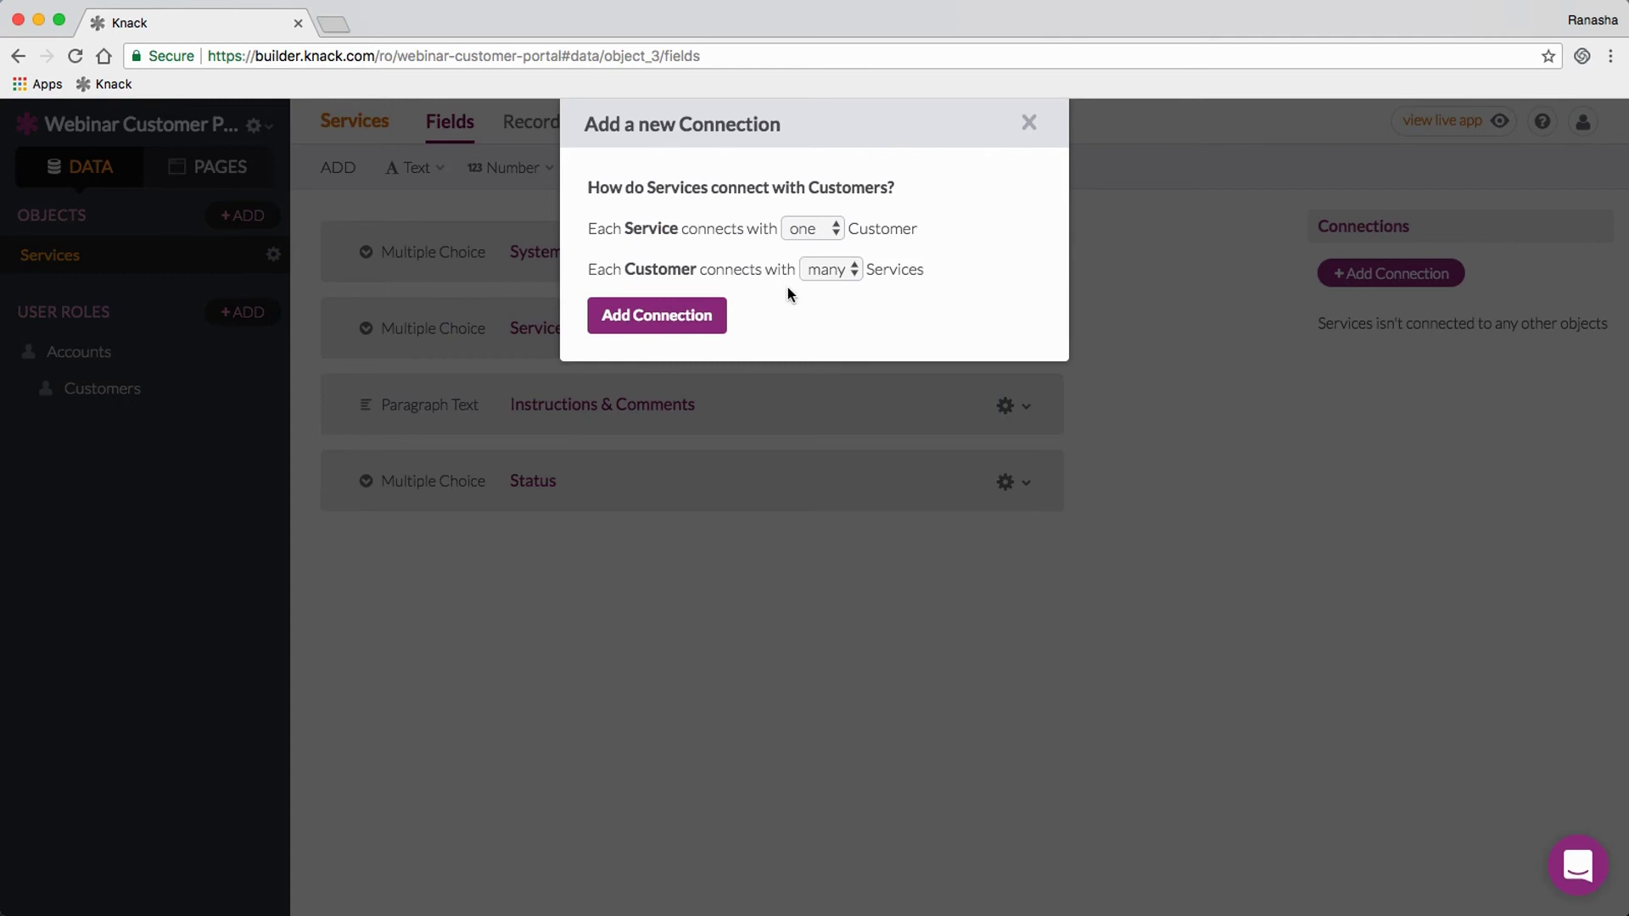
{"action": "left_click", "coordinate": [676, 316]}
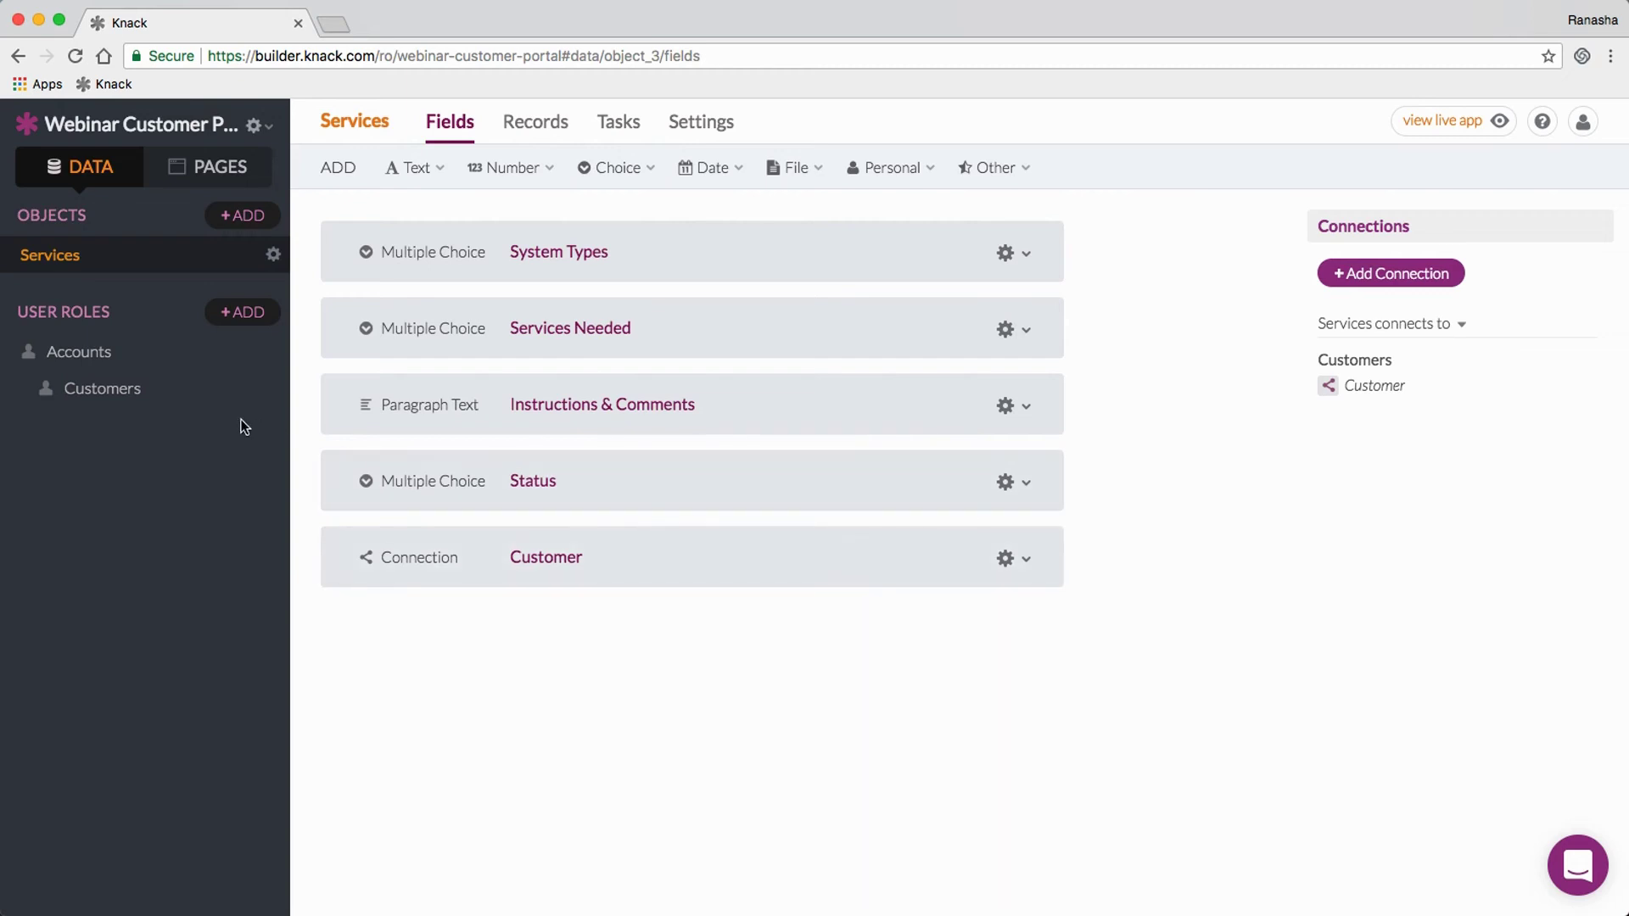
{"action": "left_click", "coordinate": [147, 394]}
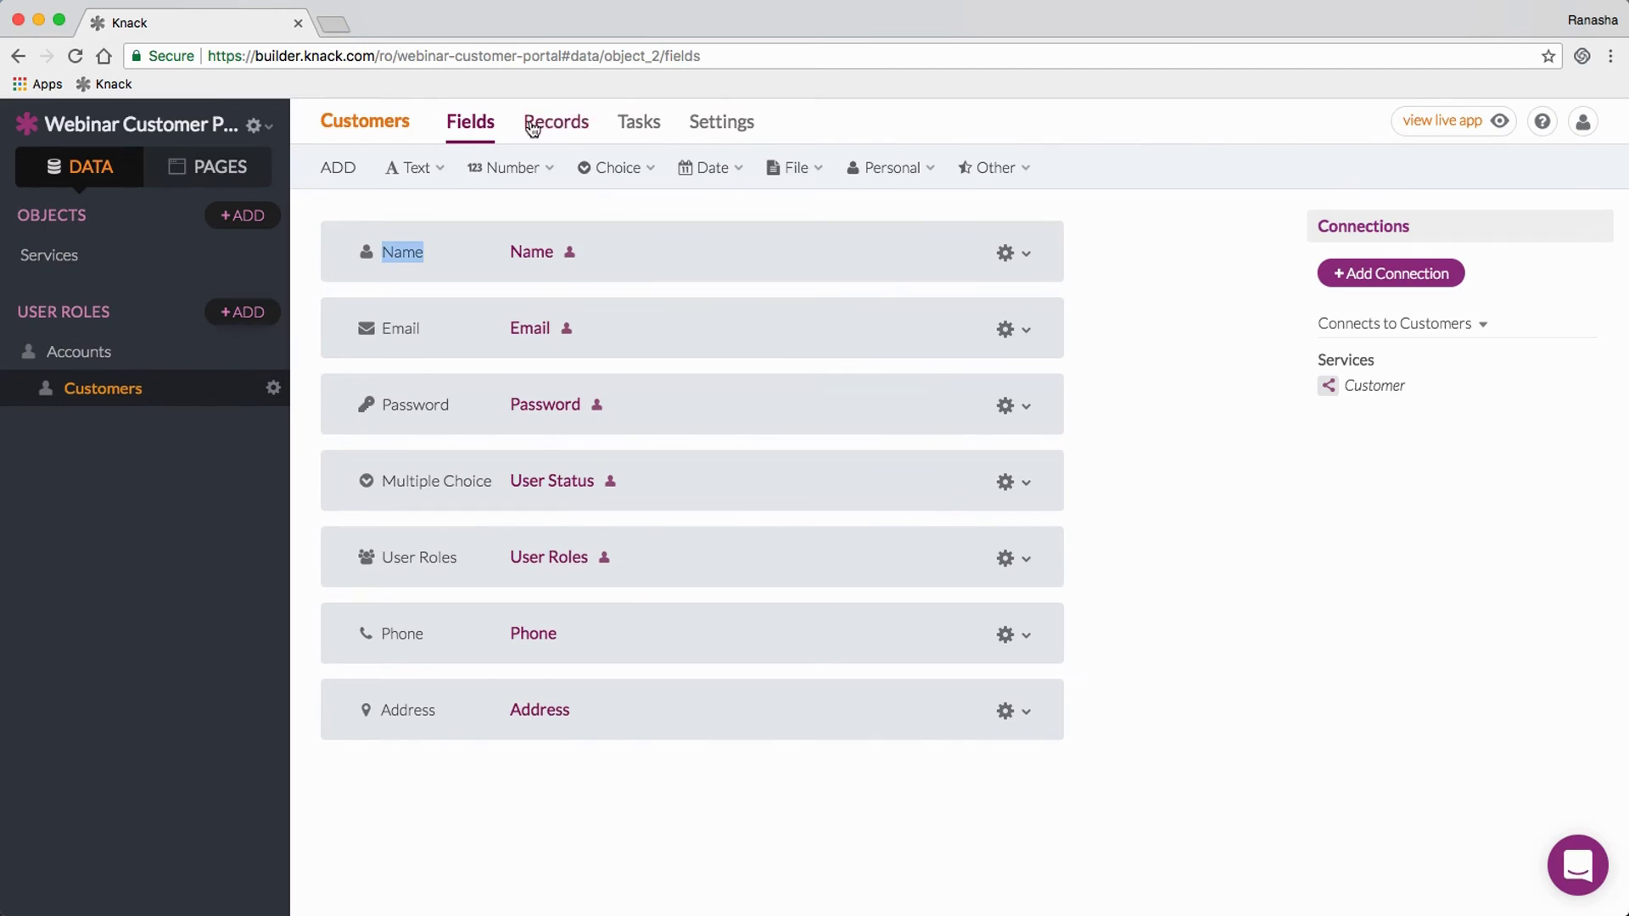
Step: Show the Customers role's Records table, still empty with Name, Email, Password and other columns
{"action": "left_click", "coordinate": [547, 125]}
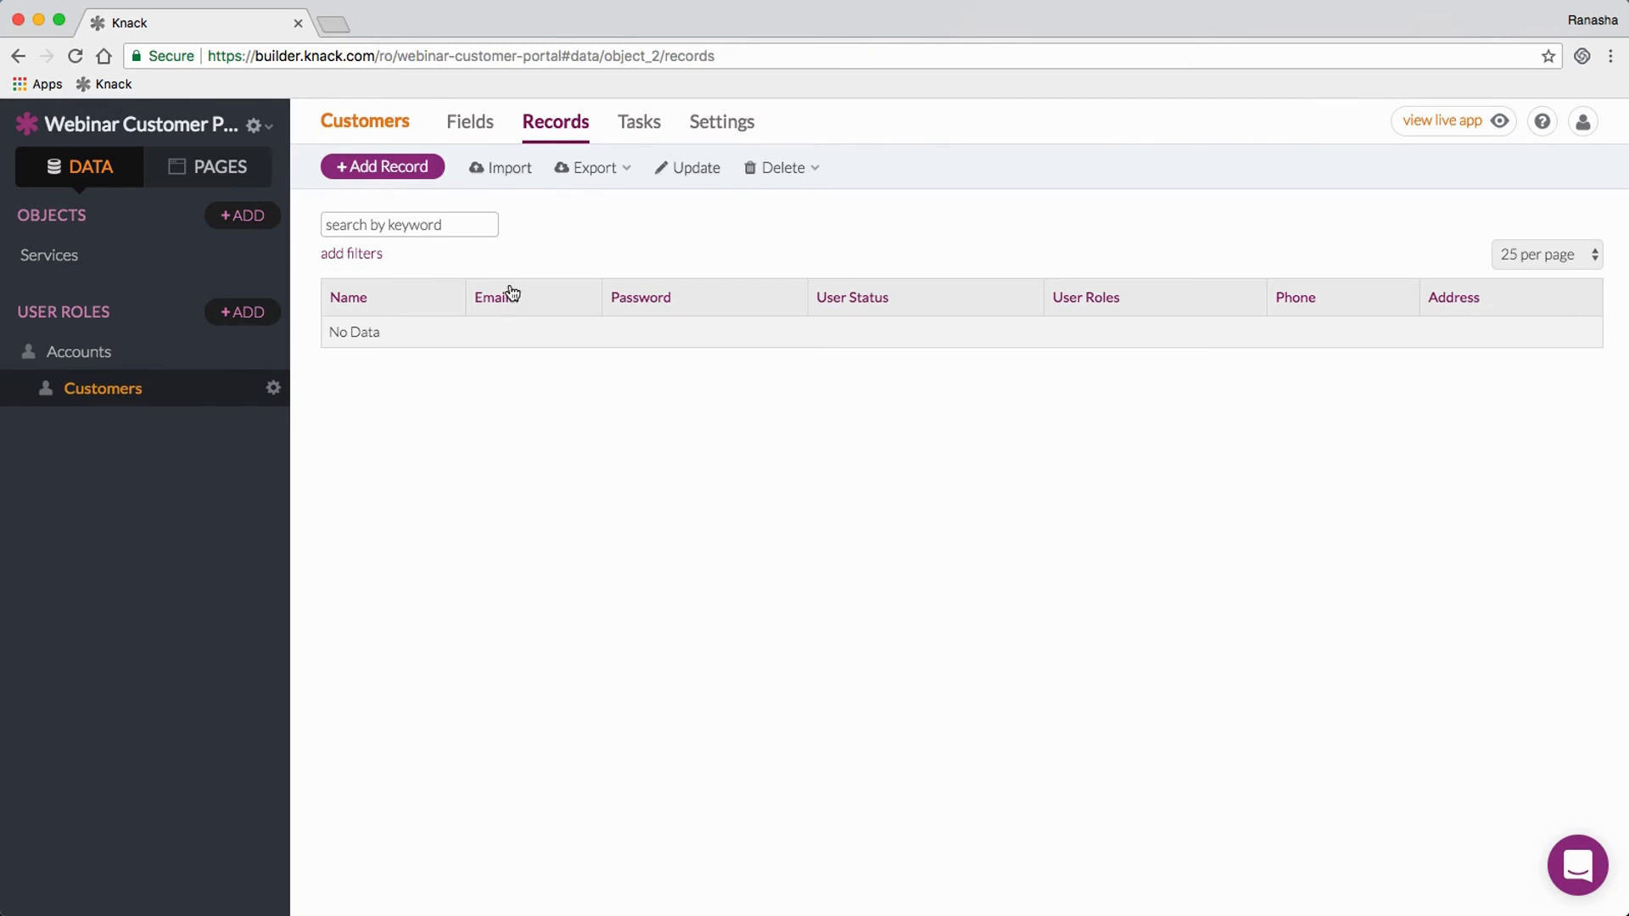
Step: Add a test customer record with first and last name, e-mail address and confirmed password
{"action": "left_click", "coordinate": [392, 167]}
{"action": "type", "text": "Ro"}
{"action": "key", "text": "Tab"}
{"action": "type", "text": "Knack"}
{"action": "key", "text": "Tab"}
{"action": "type", "text": "c"}
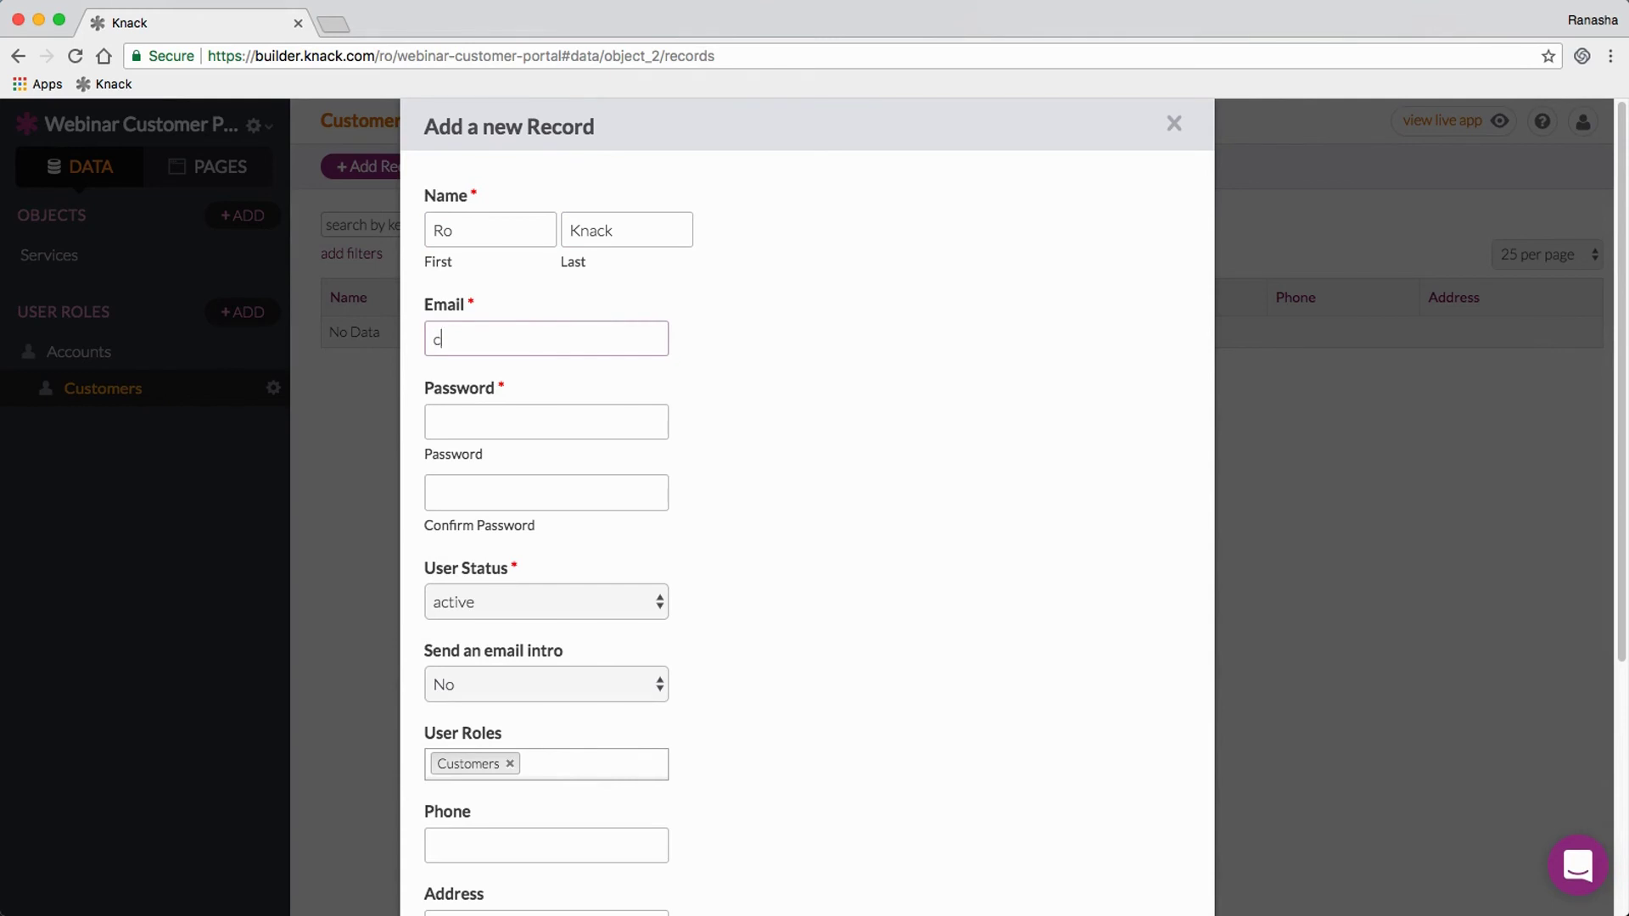
{"action": "type", "text": "ustomer@test.com"}
{"action": "key", "text": "Tab"}
{"action": "type", "text": "test"}
{"action": "key", "text": "Tab"}
{"action": "type", "text": "test"}
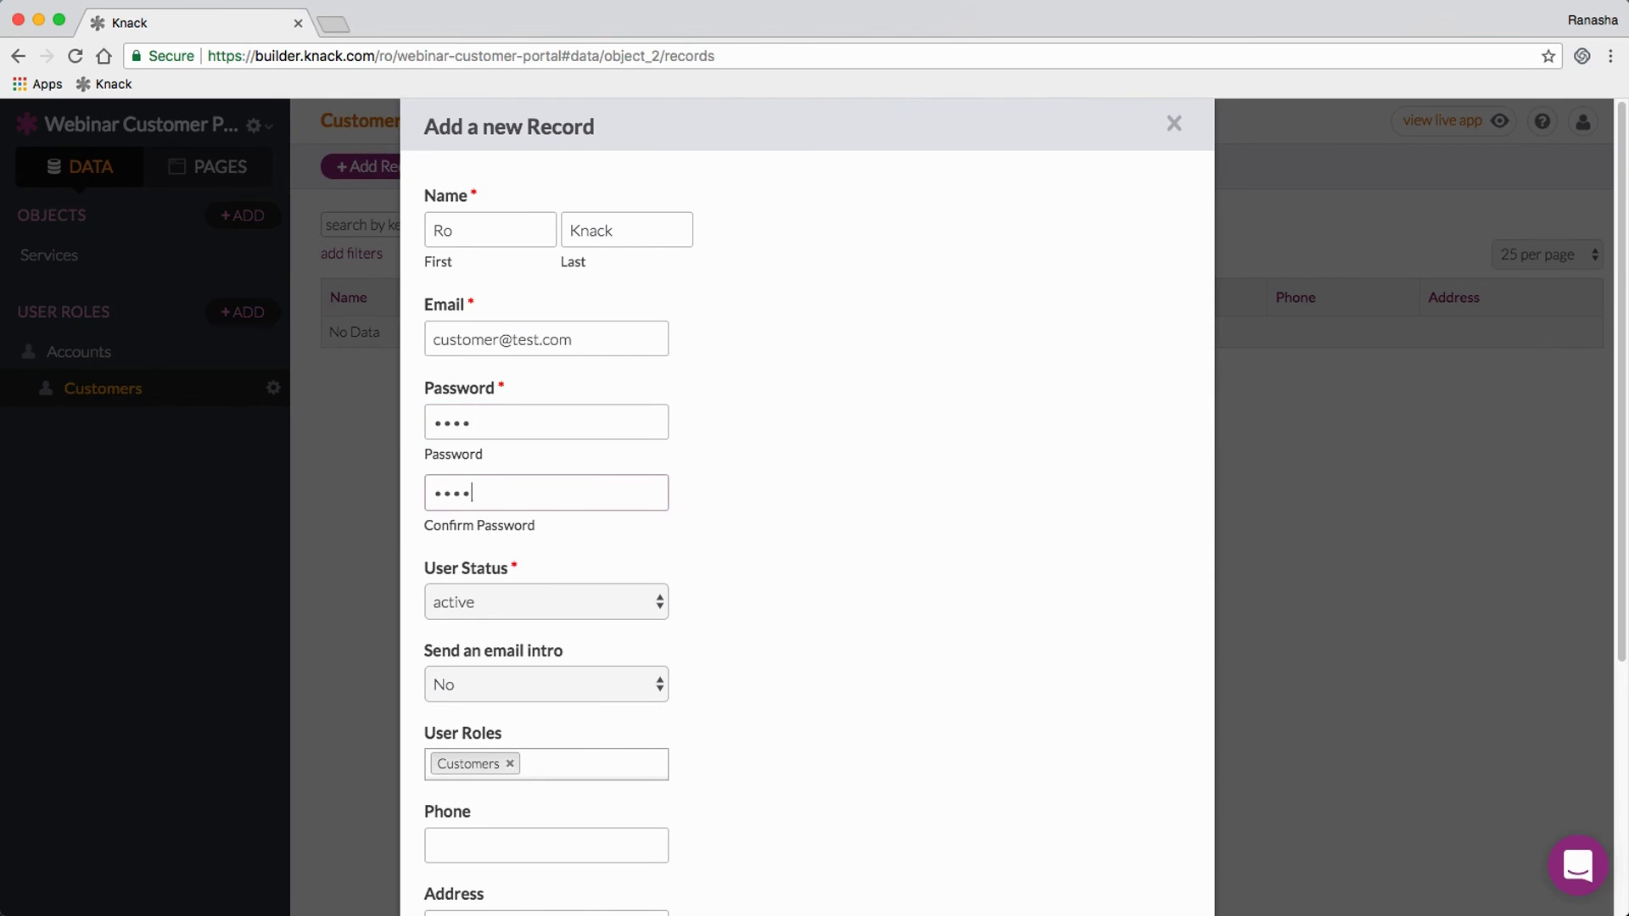
{"action": "scroll", "coordinate": [853, 353], "scroll_direction": "down", "scroll_amount": 5}
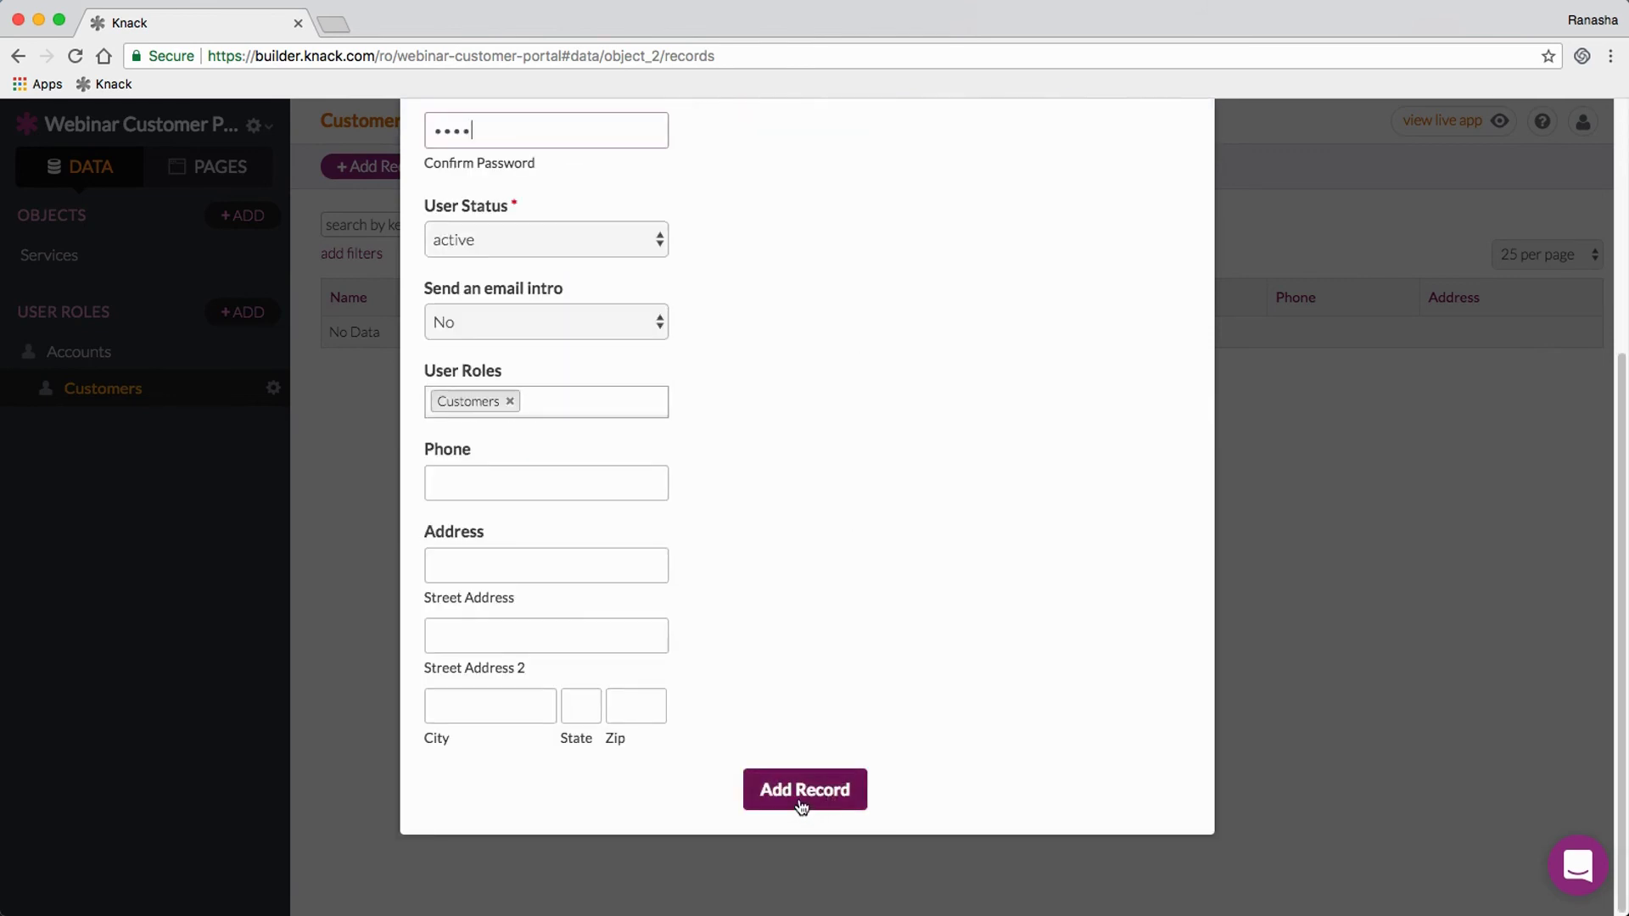
{"action": "left_click", "coordinate": [802, 797]}
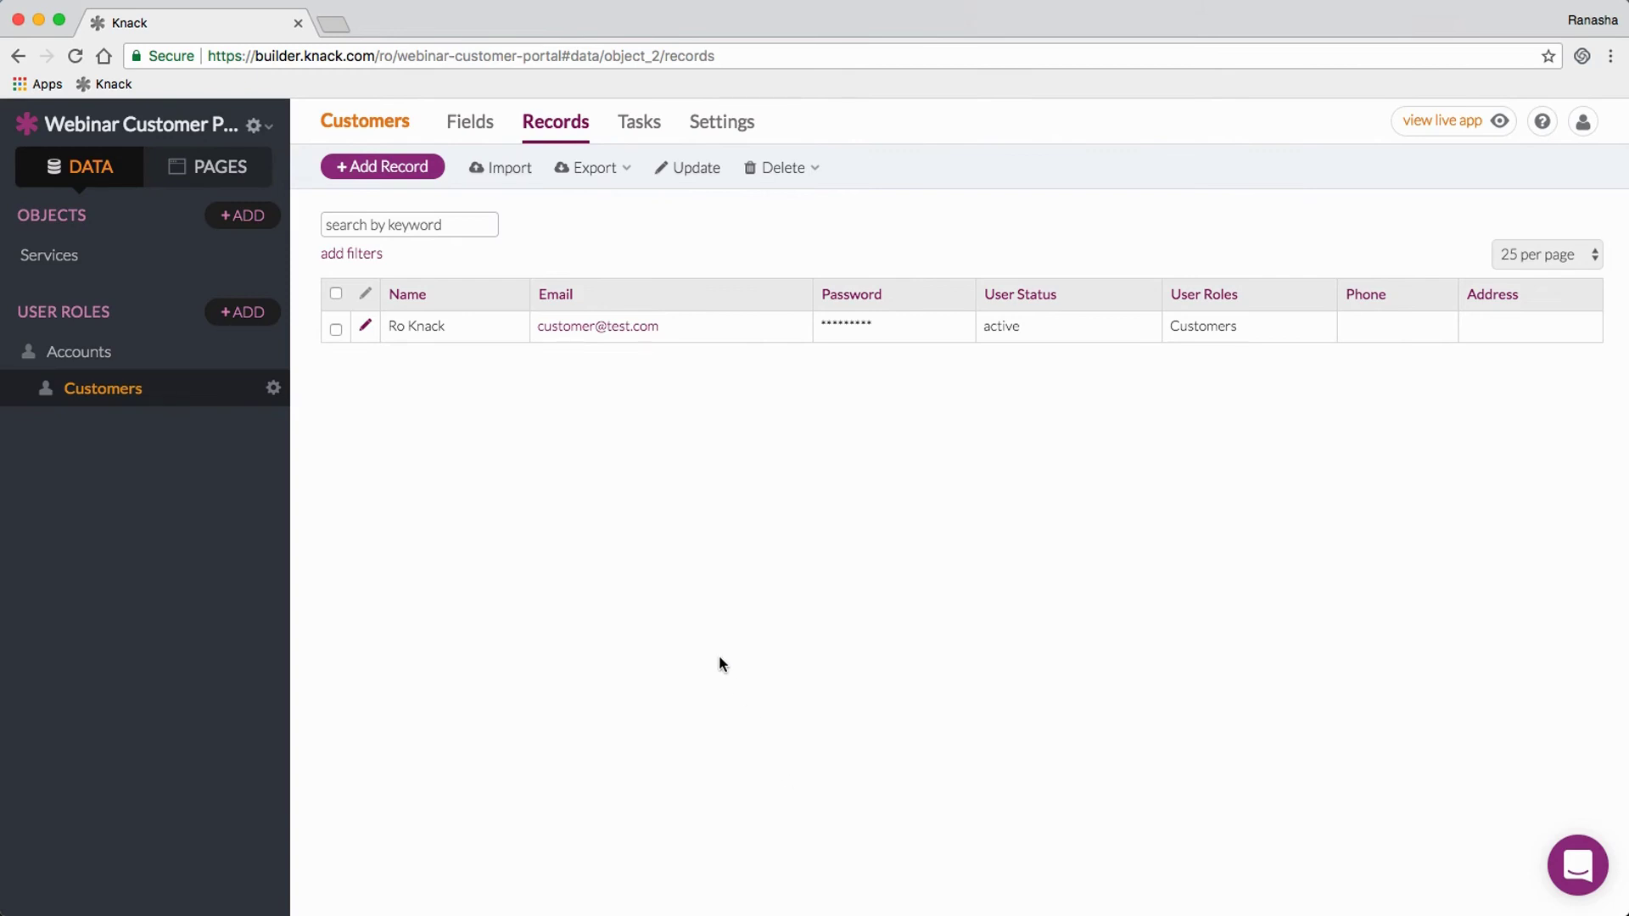
{"action": "left_click", "coordinate": [222, 170]}
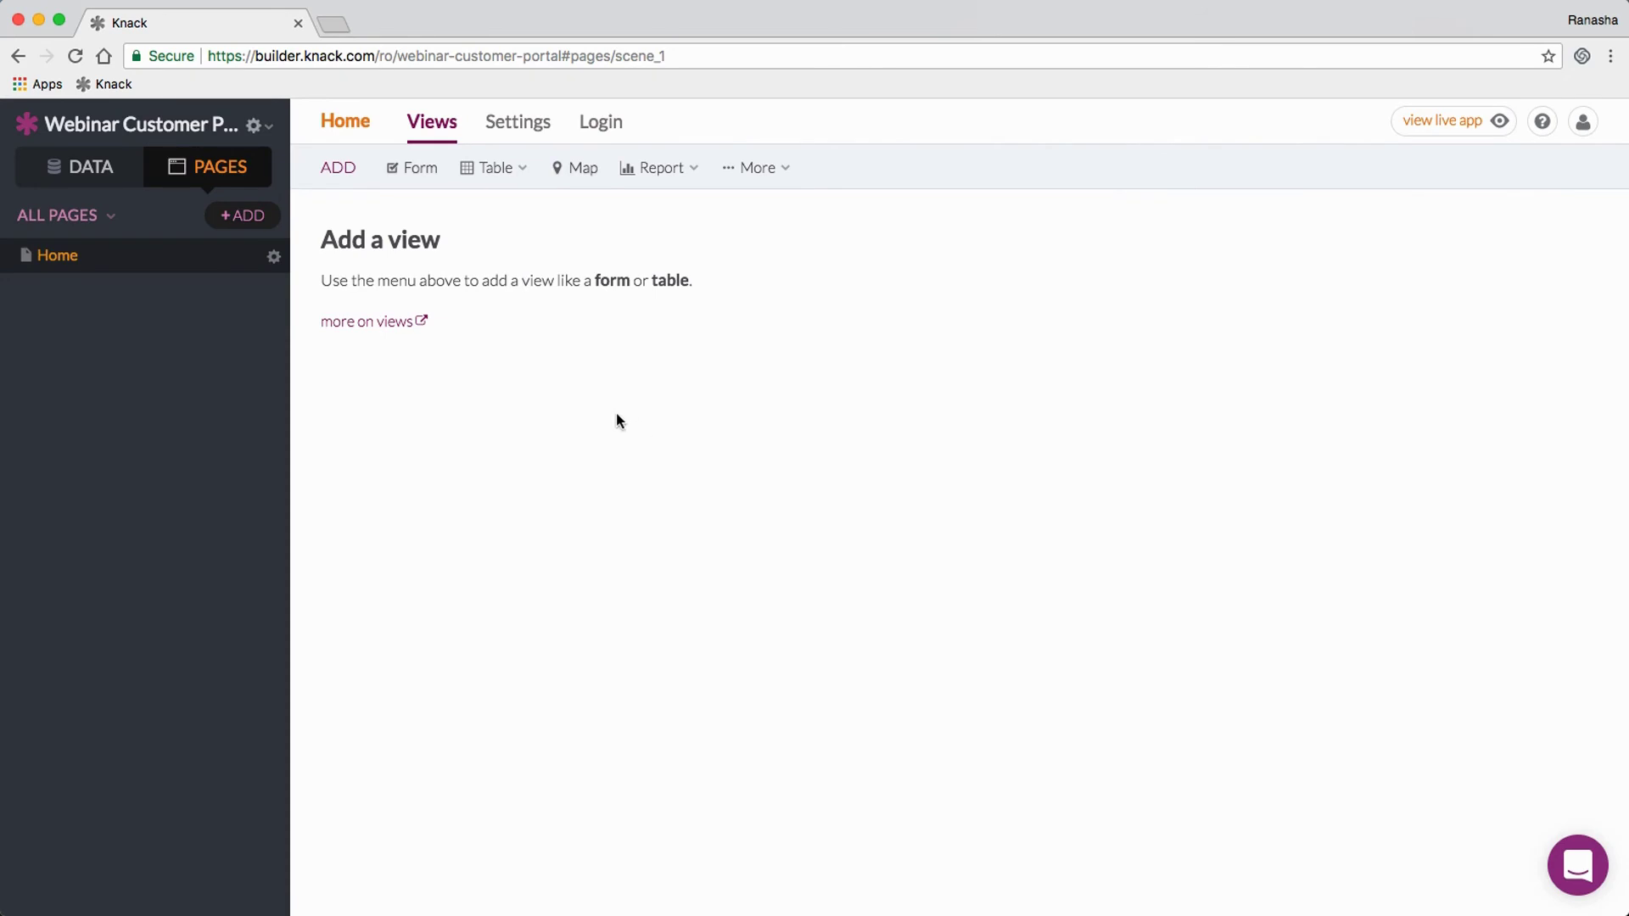
{"action": "mouse_move", "coordinate": [491, 170]}
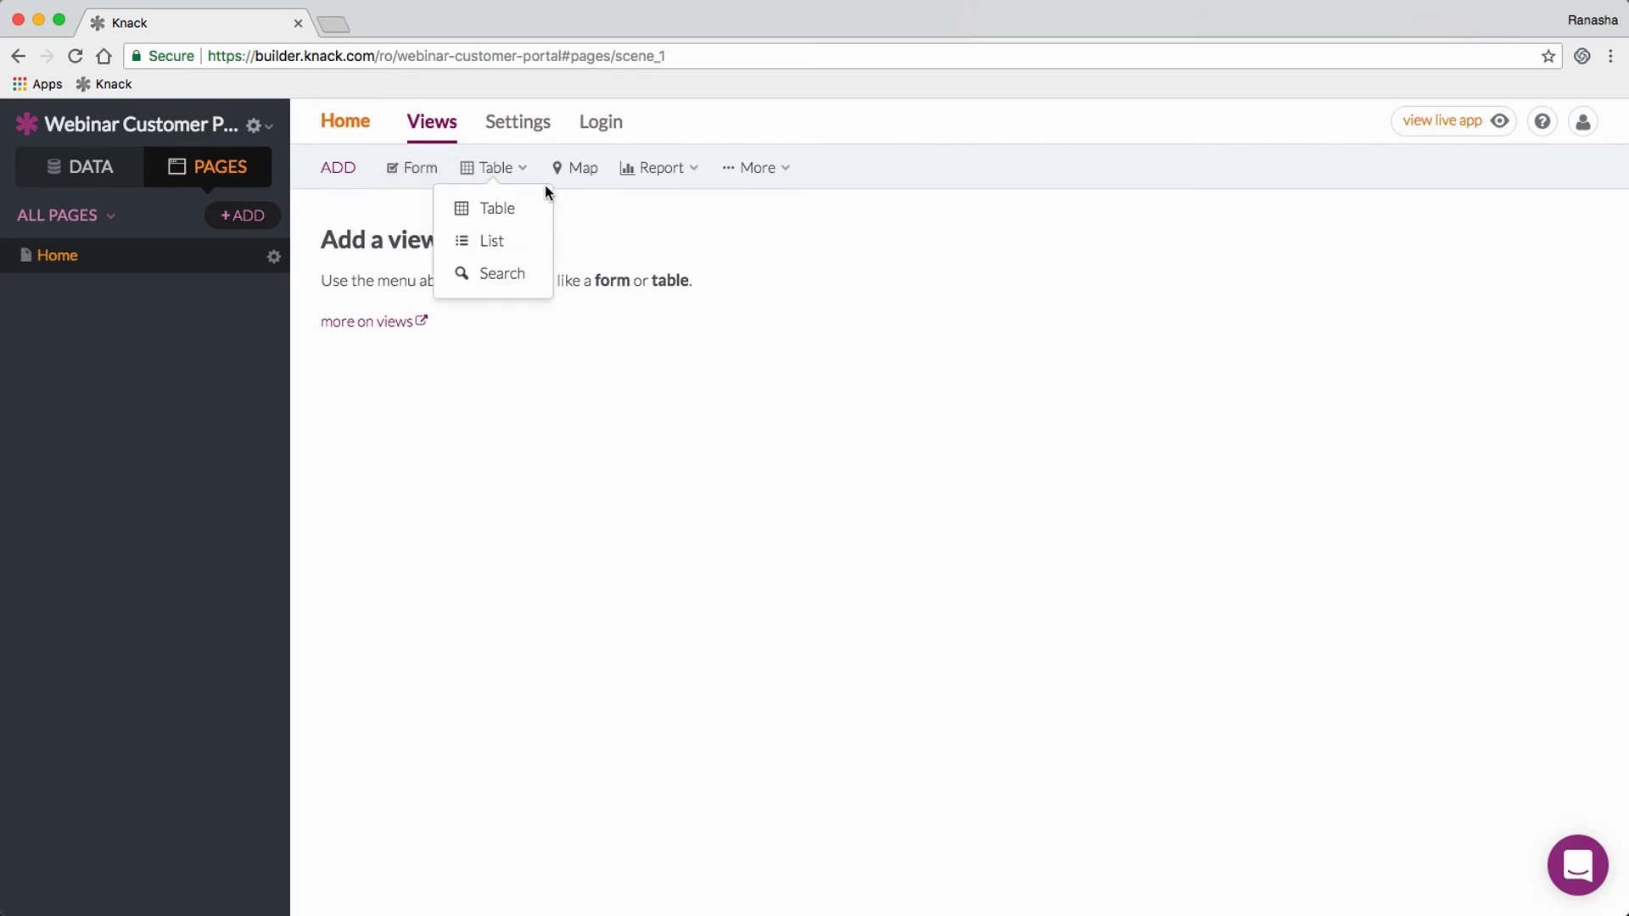
{"action": "mouse_move", "coordinate": [637, 180]}
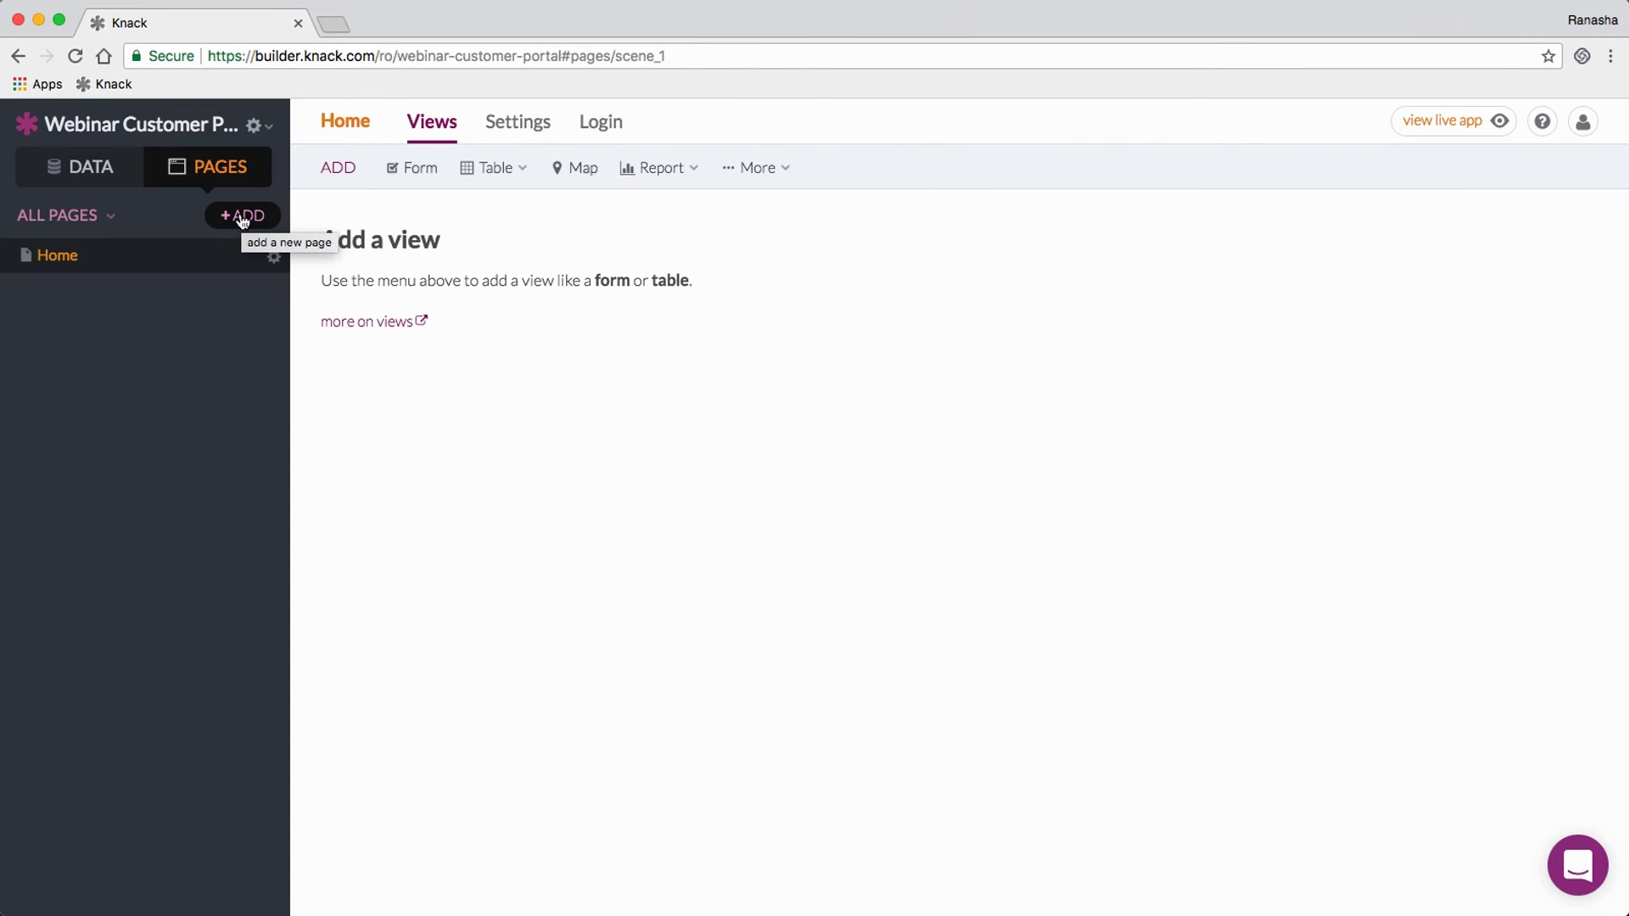
Step: Add a new page that requires login and is limited to the Customers user role
{"action": "left_click", "coordinate": [243, 217]}
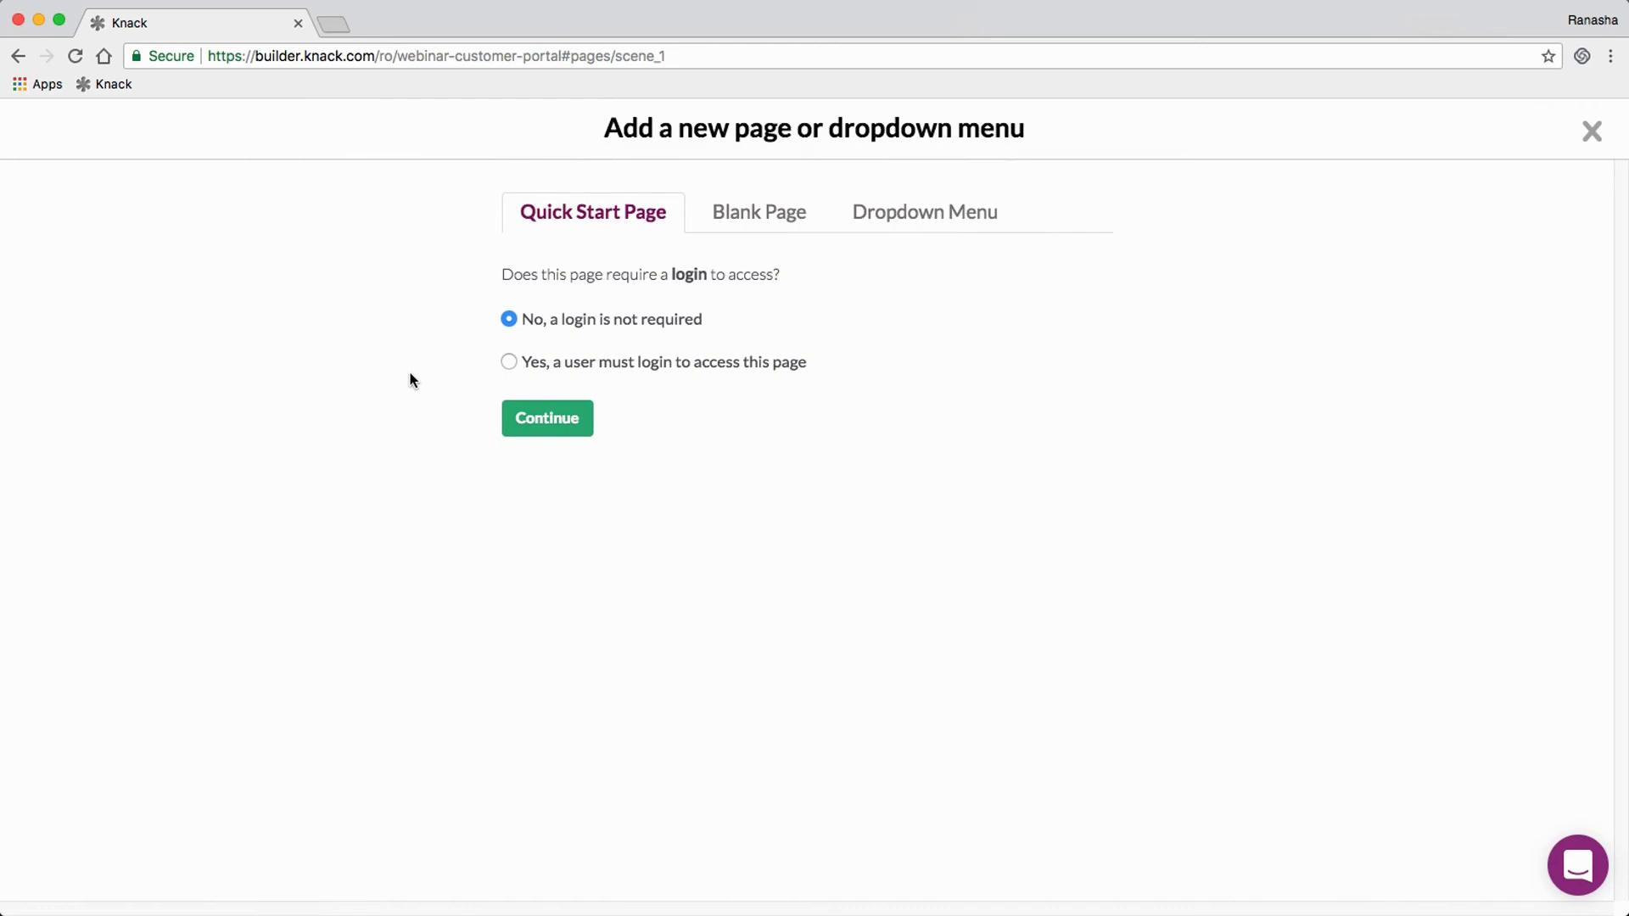
{"action": "left_click", "coordinate": [509, 362]}
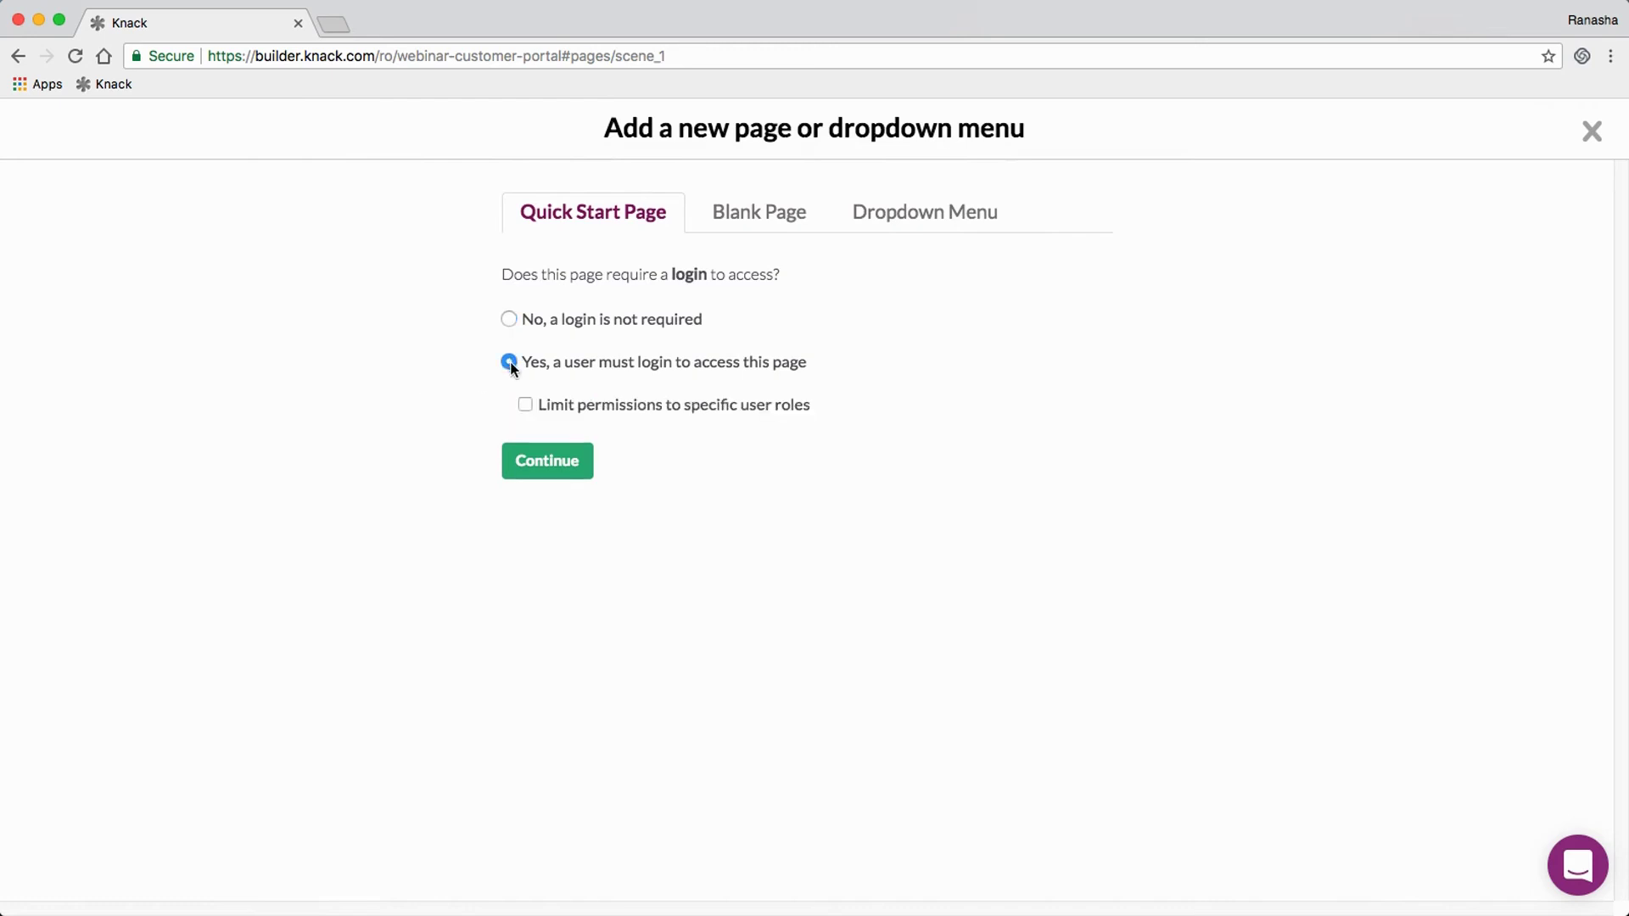
{"action": "left_click", "coordinate": [524, 403]}
{"action": "left_click", "coordinate": [553, 447]}
{"action": "left_click", "coordinate": [551, 474]}
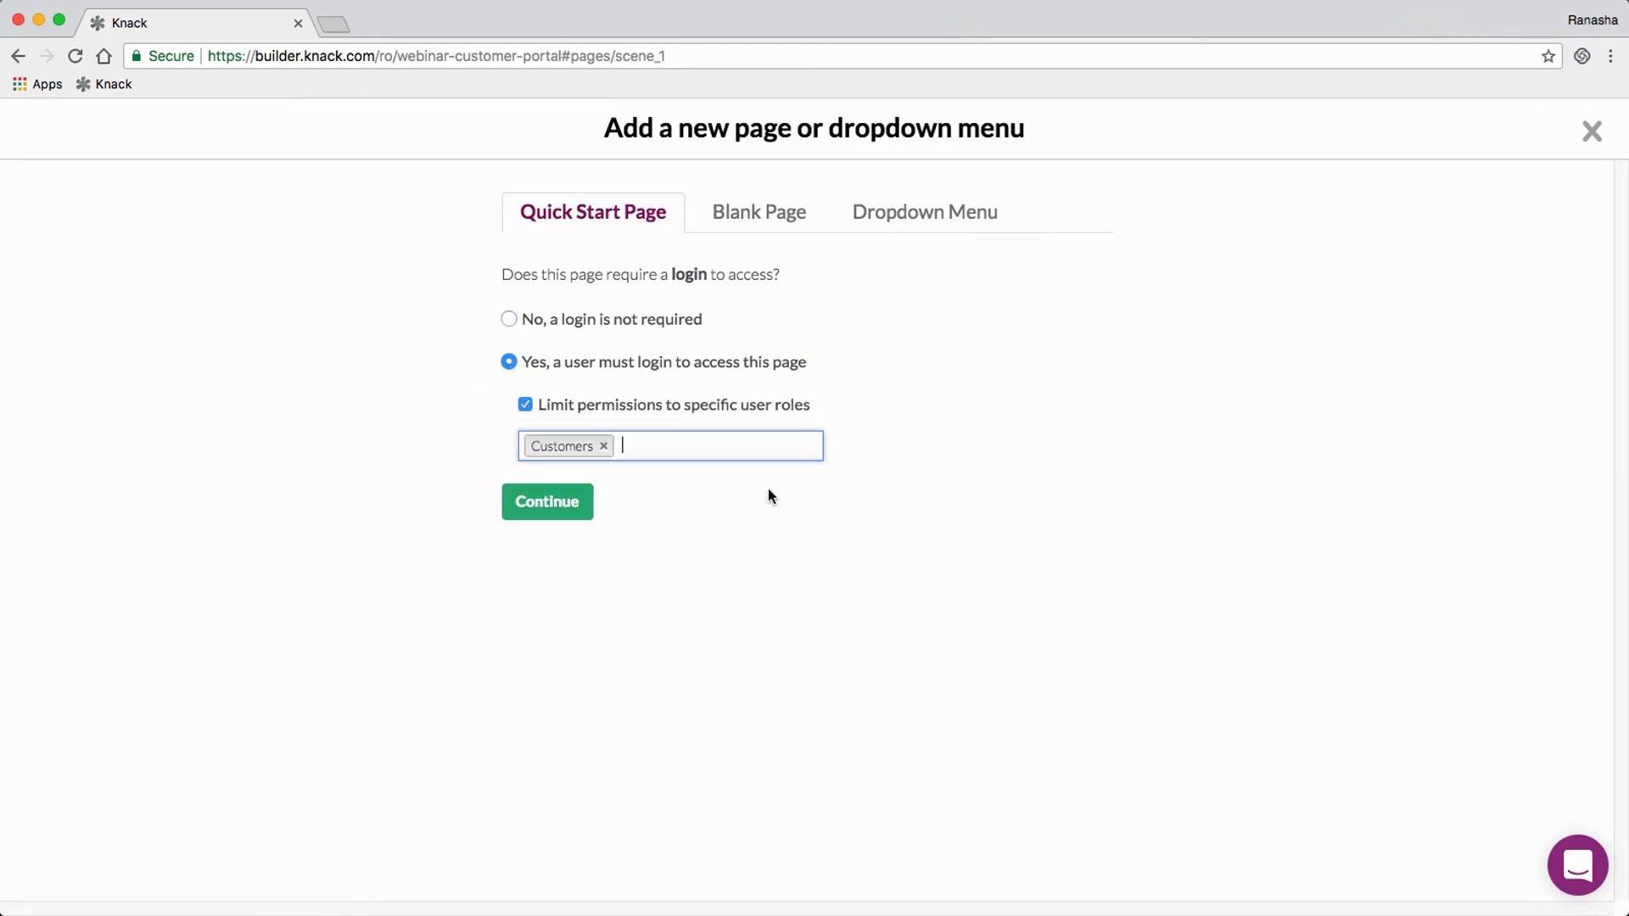
{"action": "left_click", "coordinate": [574, 508]}
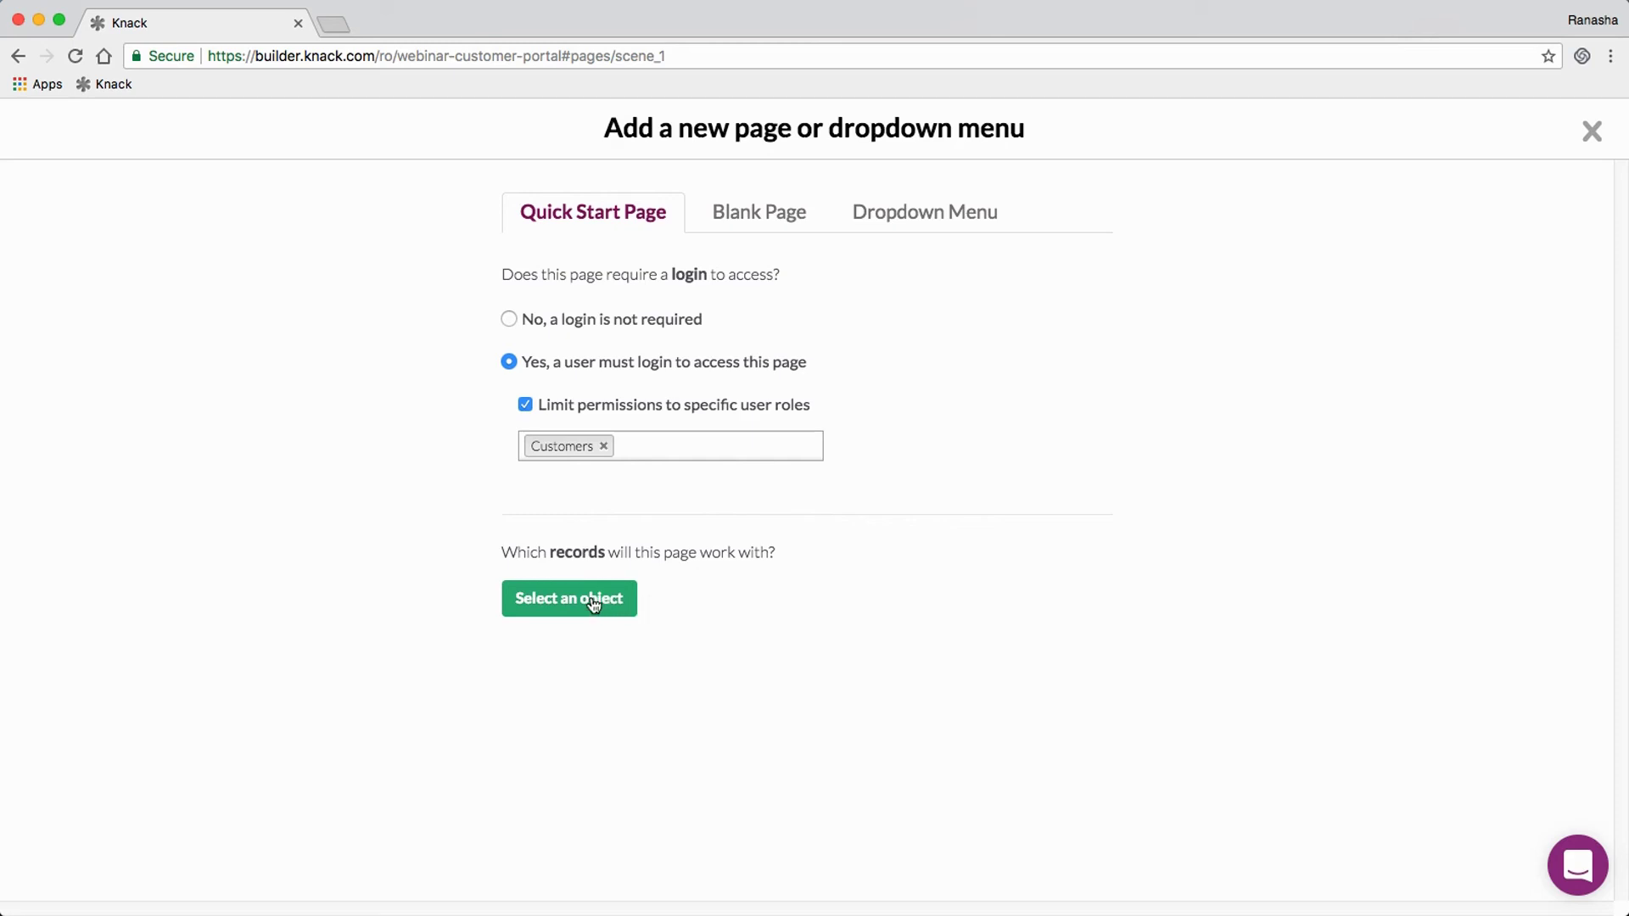
Step: Base the page on Services connected to the logged-in Customer, with a menu and details-linked table
{"action": "left_click", "coordinate": [548, 604]}
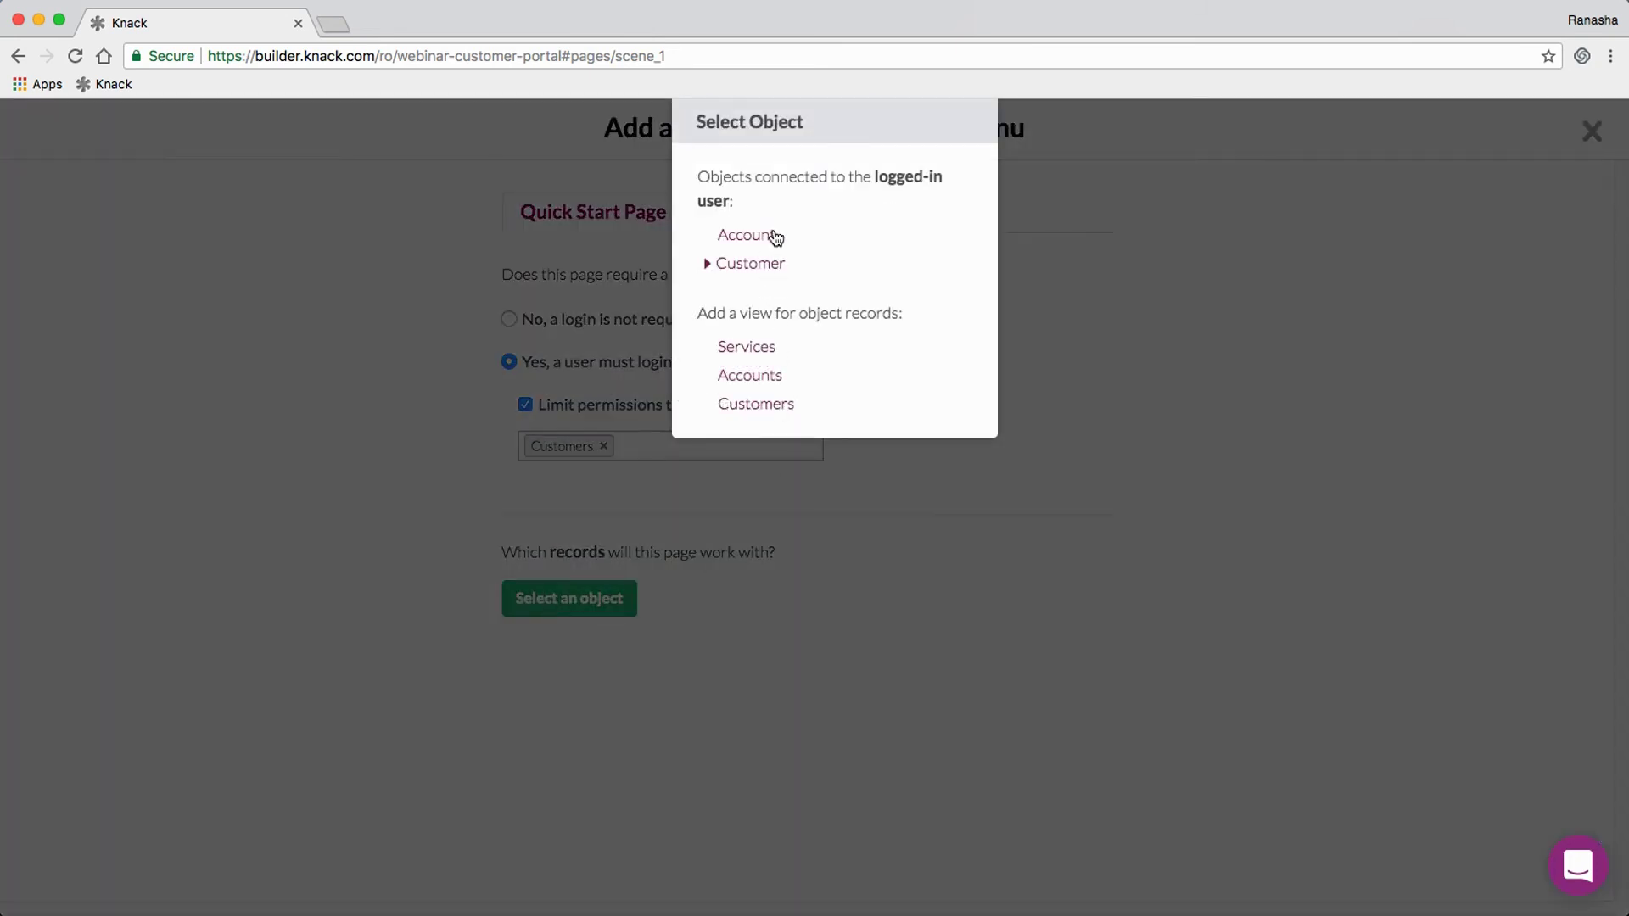
{"action": "left_click", "coordinate": [714, 264]}
{"action": "left_click", "coordinate": [753, 294]}
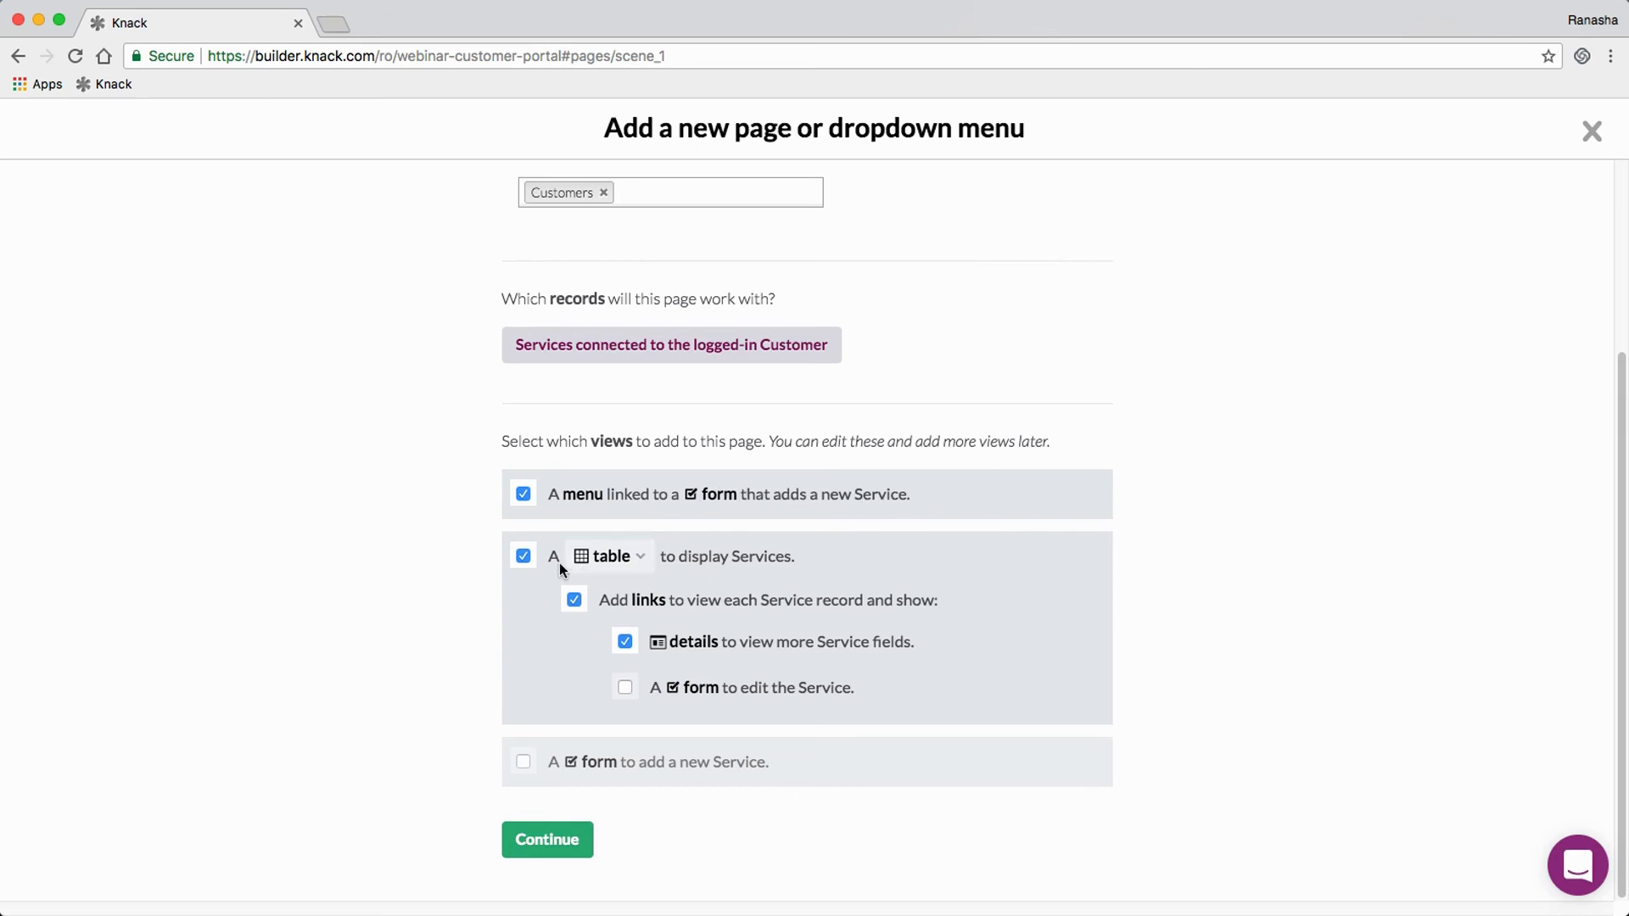
{"action": "left_click", "coordinate": [629, 564]}
{"action": "left_click", "coordinate": [560, 839]}
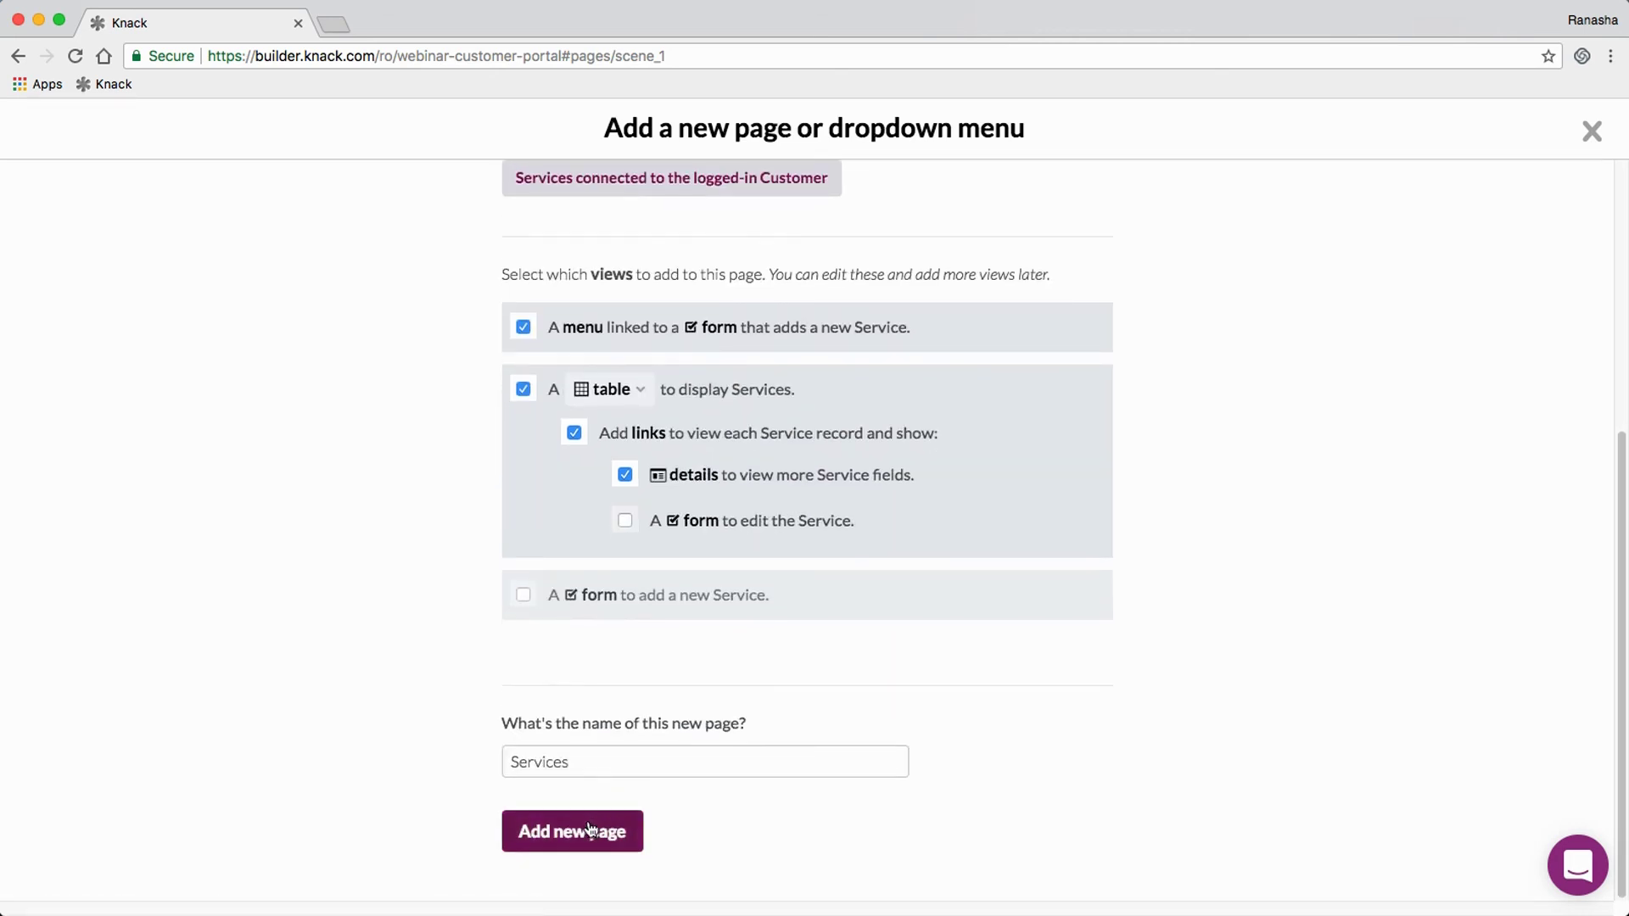
{"action": "left_click", "coordinate": [587, 833]}
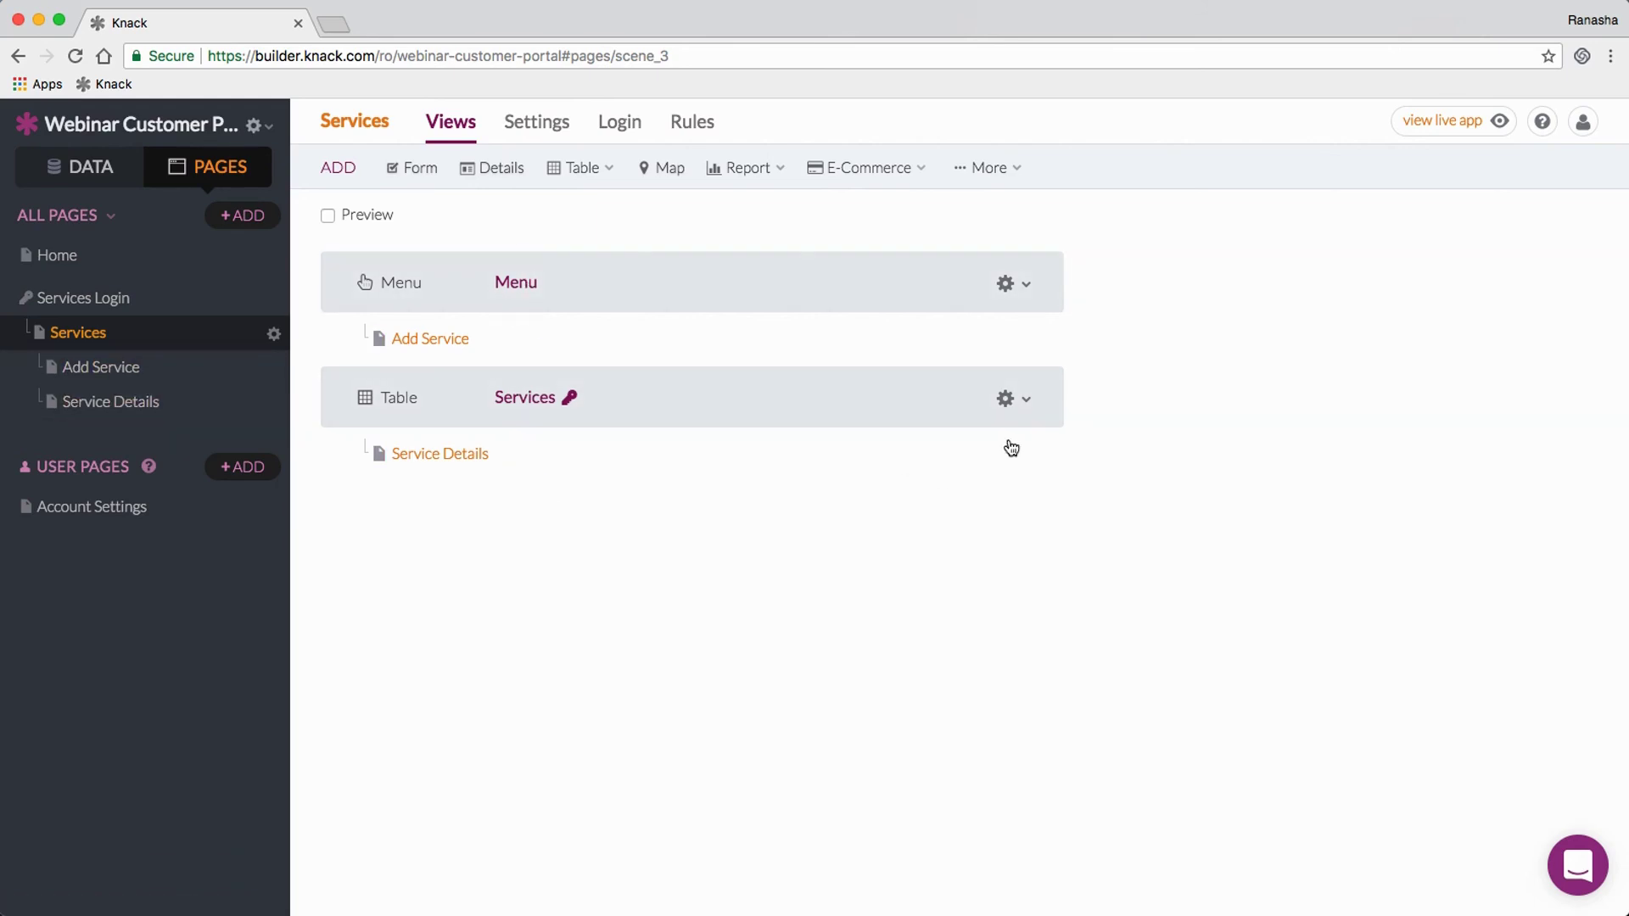
Step: Inspect the Services page's Menu view options and settings editor, closing without changes
{"action": "left_click", "coordinate": [1023, 301]}
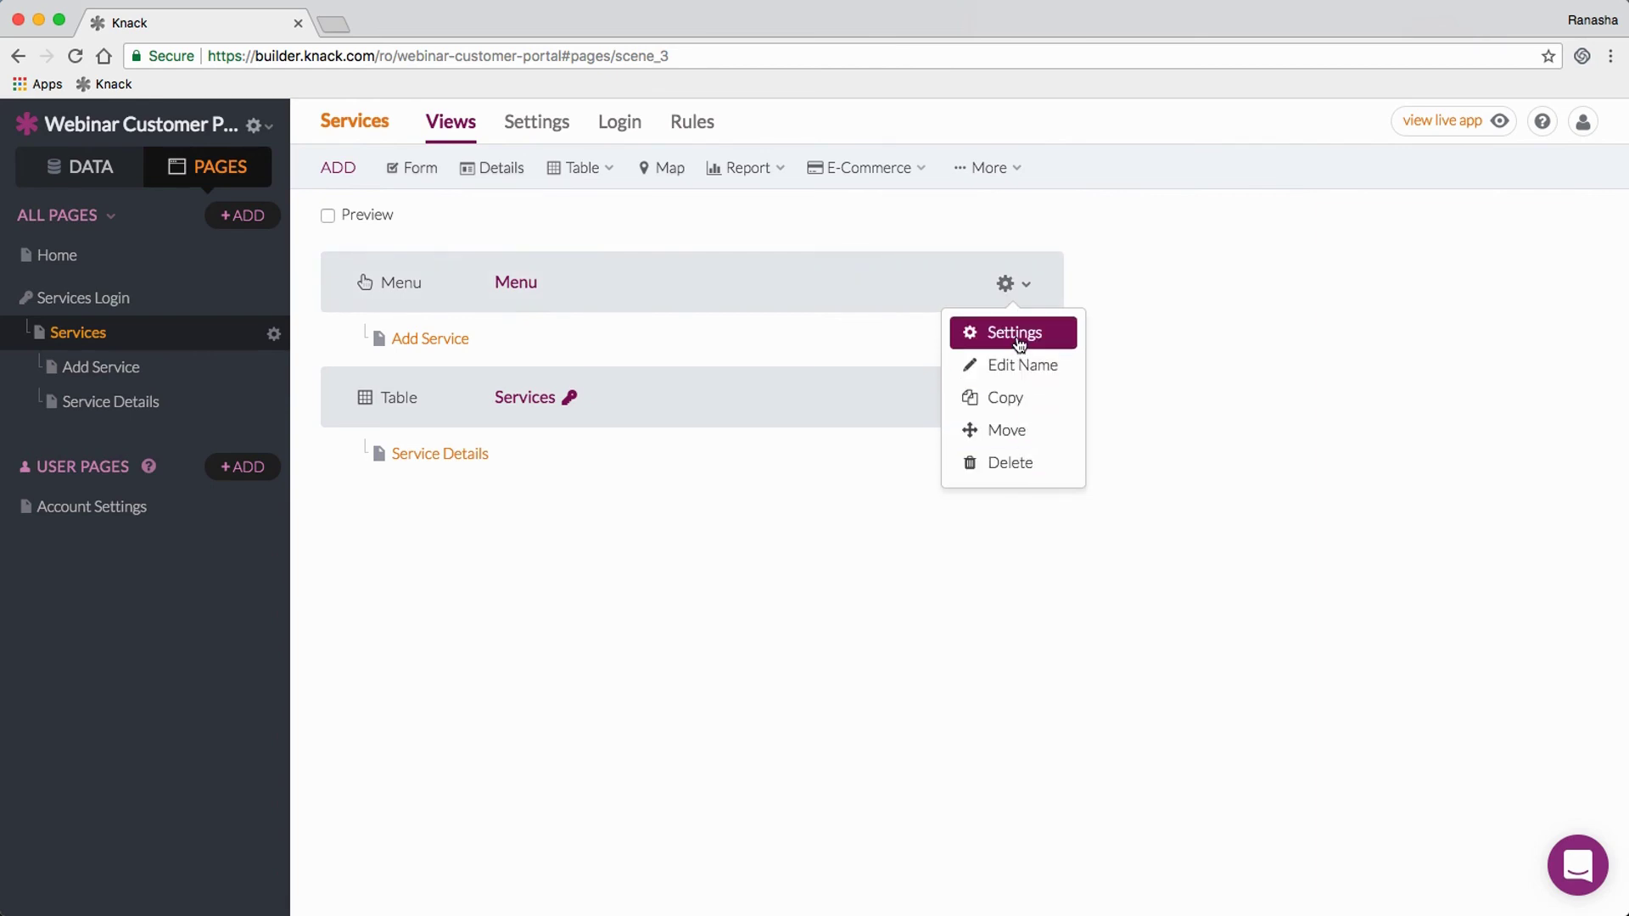
{"action": "left_click", "coordinate": [1018, 338]}
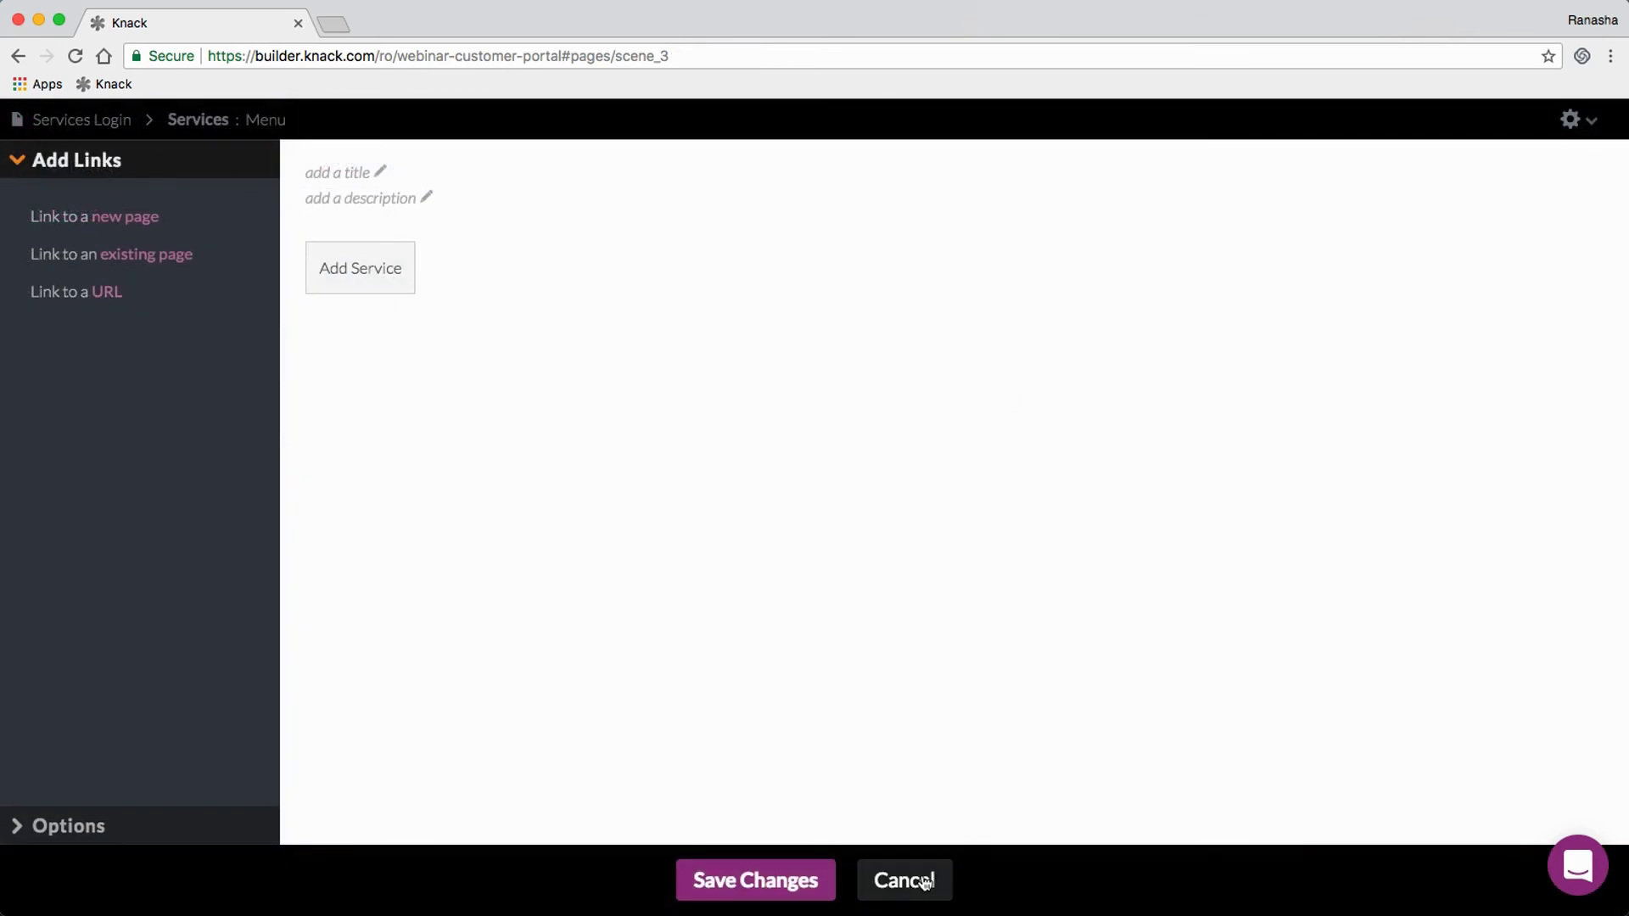
{"action": "left_click", "coordinate": [927, 883]}
{"action": "left_click", "coordinate": [1027, 285]}
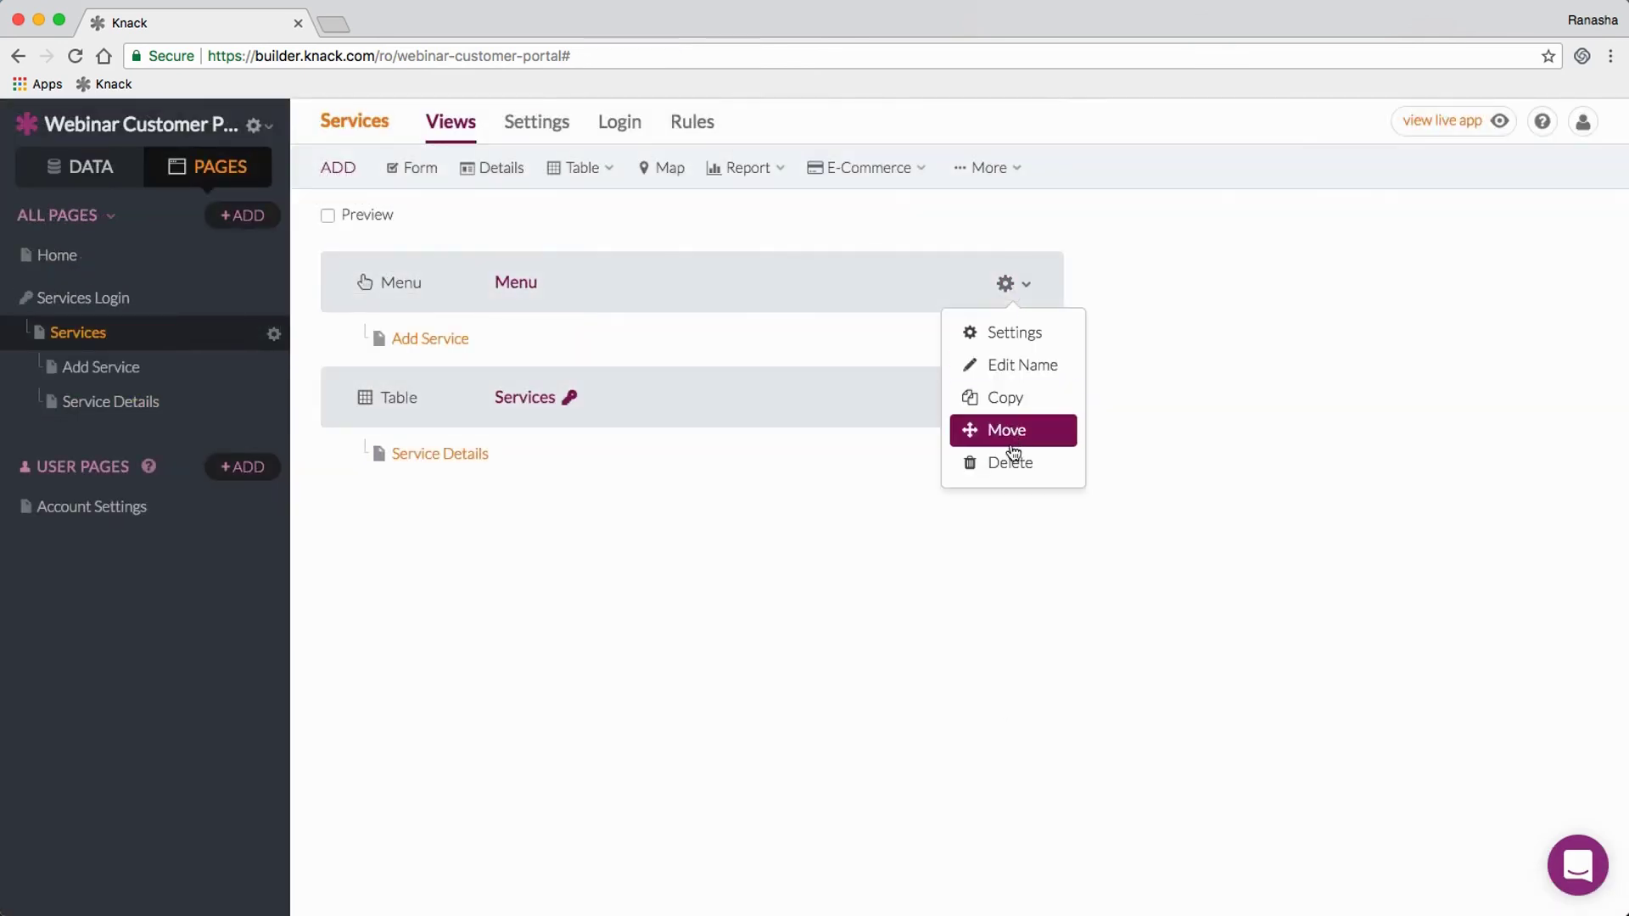
{"action": "left_click", "coordinate": [1150, 342]}
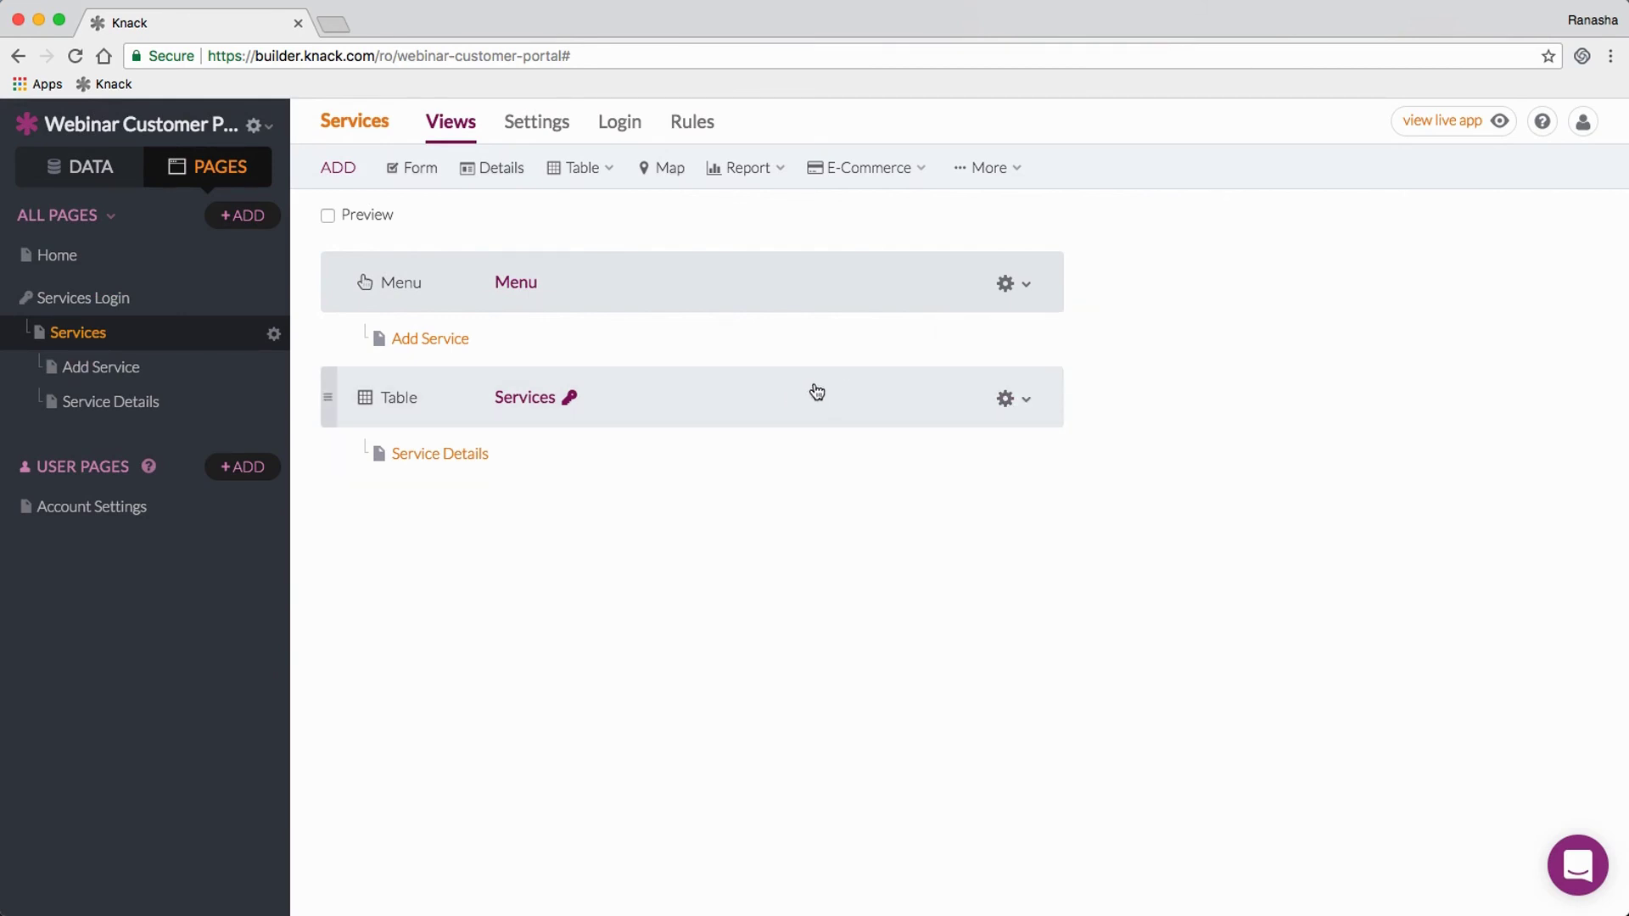
Step: Review the Instructions & Comments, Services Needed and Status column settings of the Services table without changes
{"action": "left_click", "coordinate": [754, 398]}
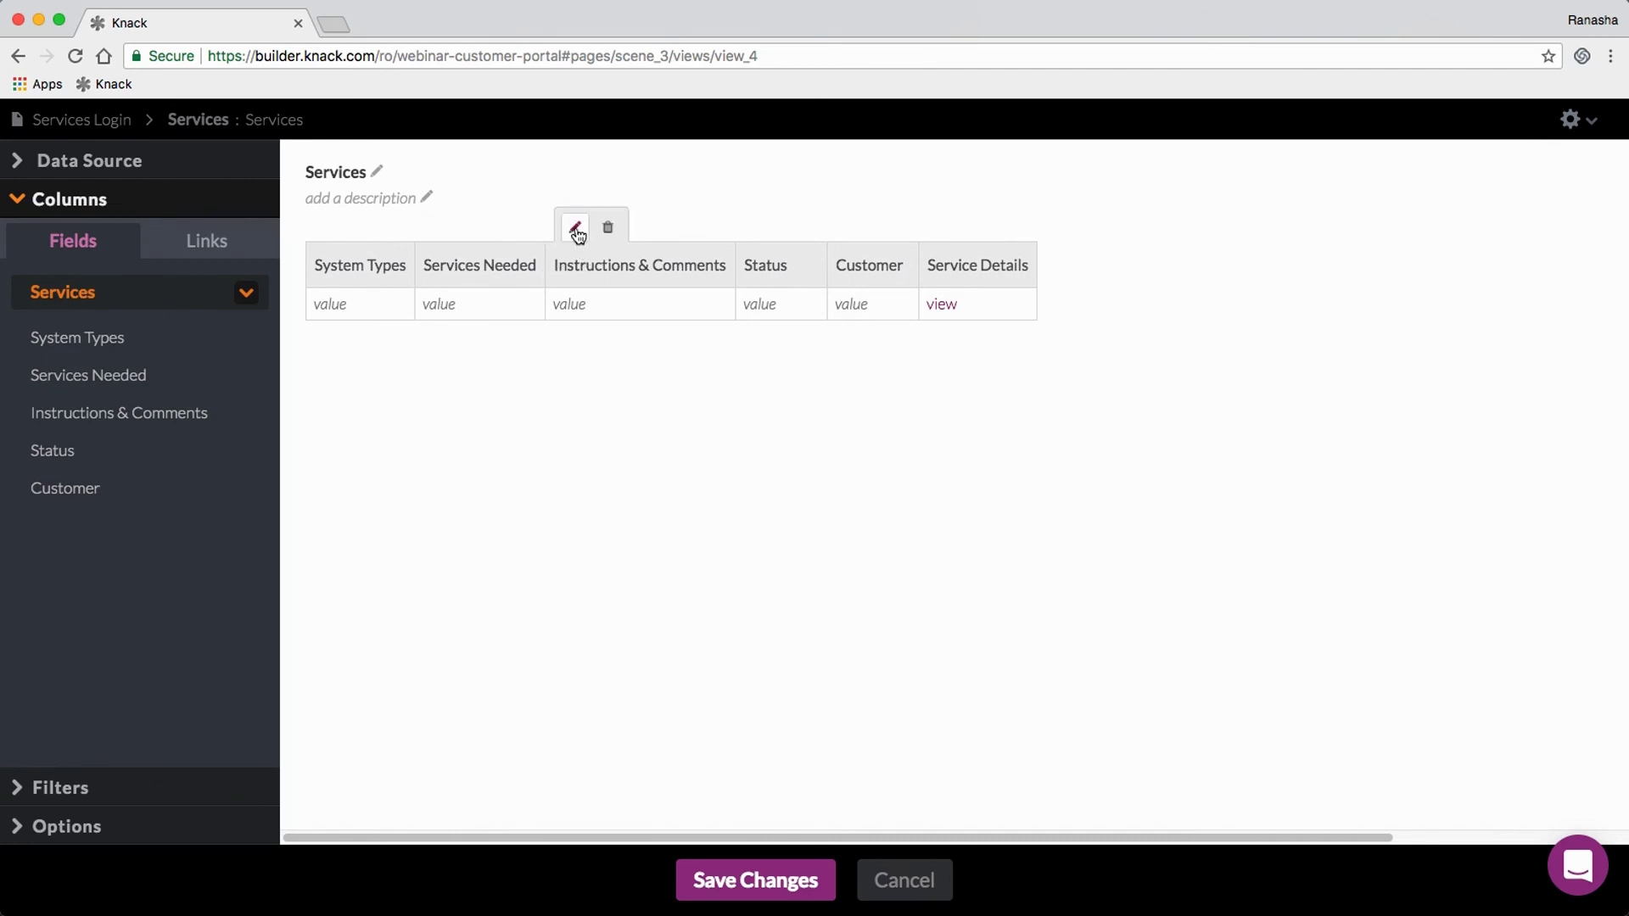
{"action": "left_click", "coordinate": [576, 230]}
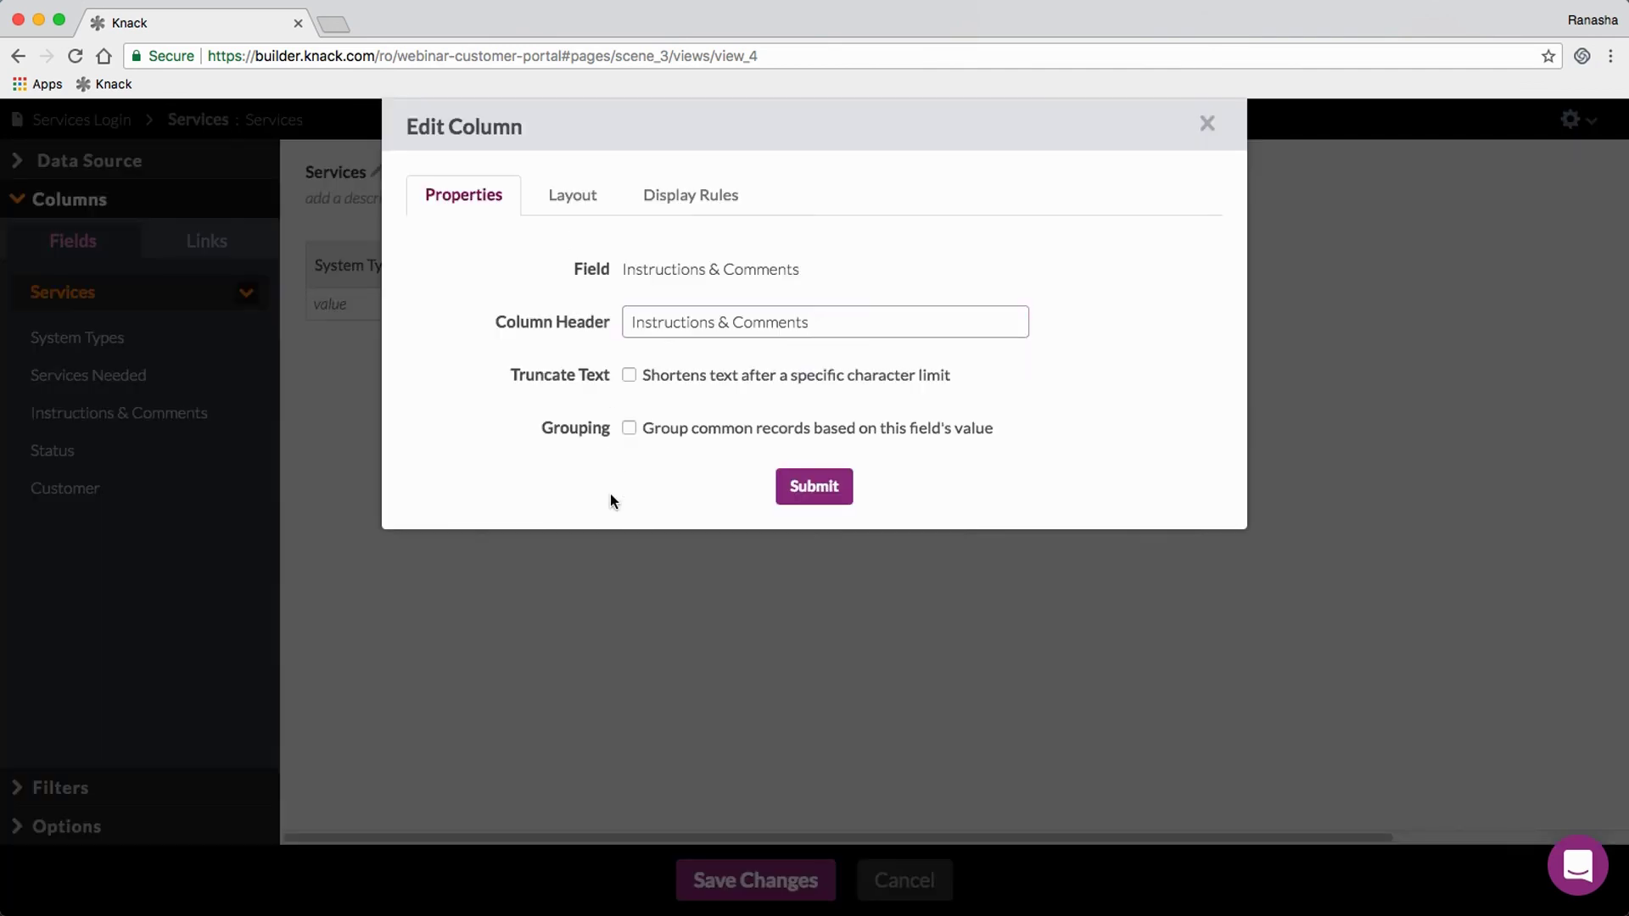
{"action": "left_click", "coordinate": [608, 543]}
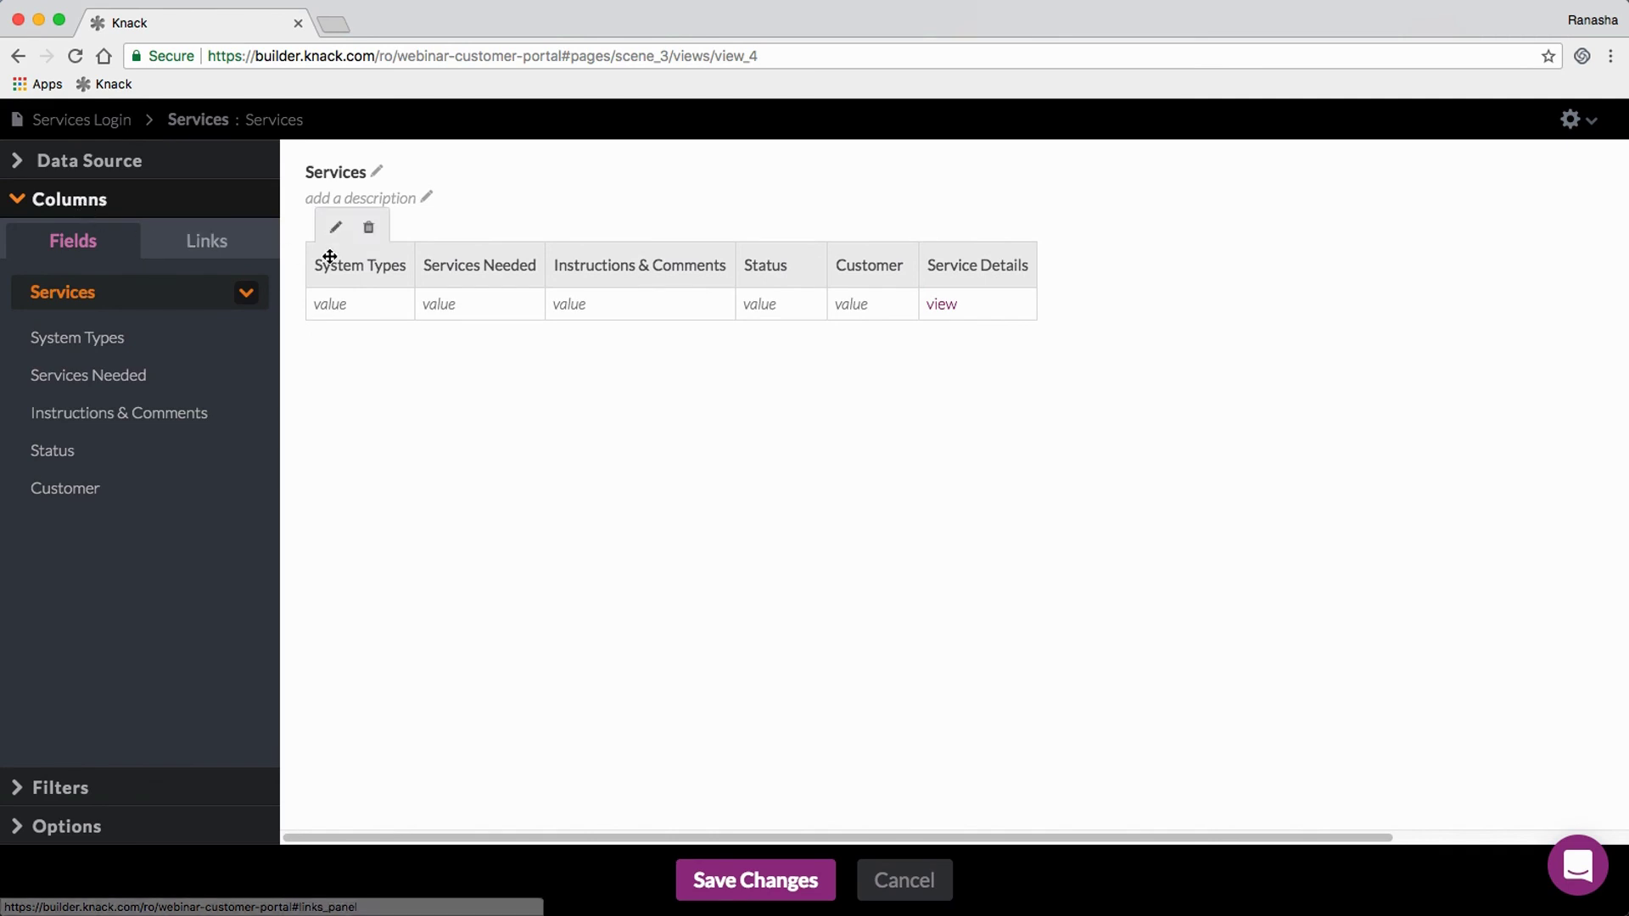
{"action": "mouse_move", "coordinate": [520, 271]}
{"action": "left_click", "coordinate": [445, 229]}
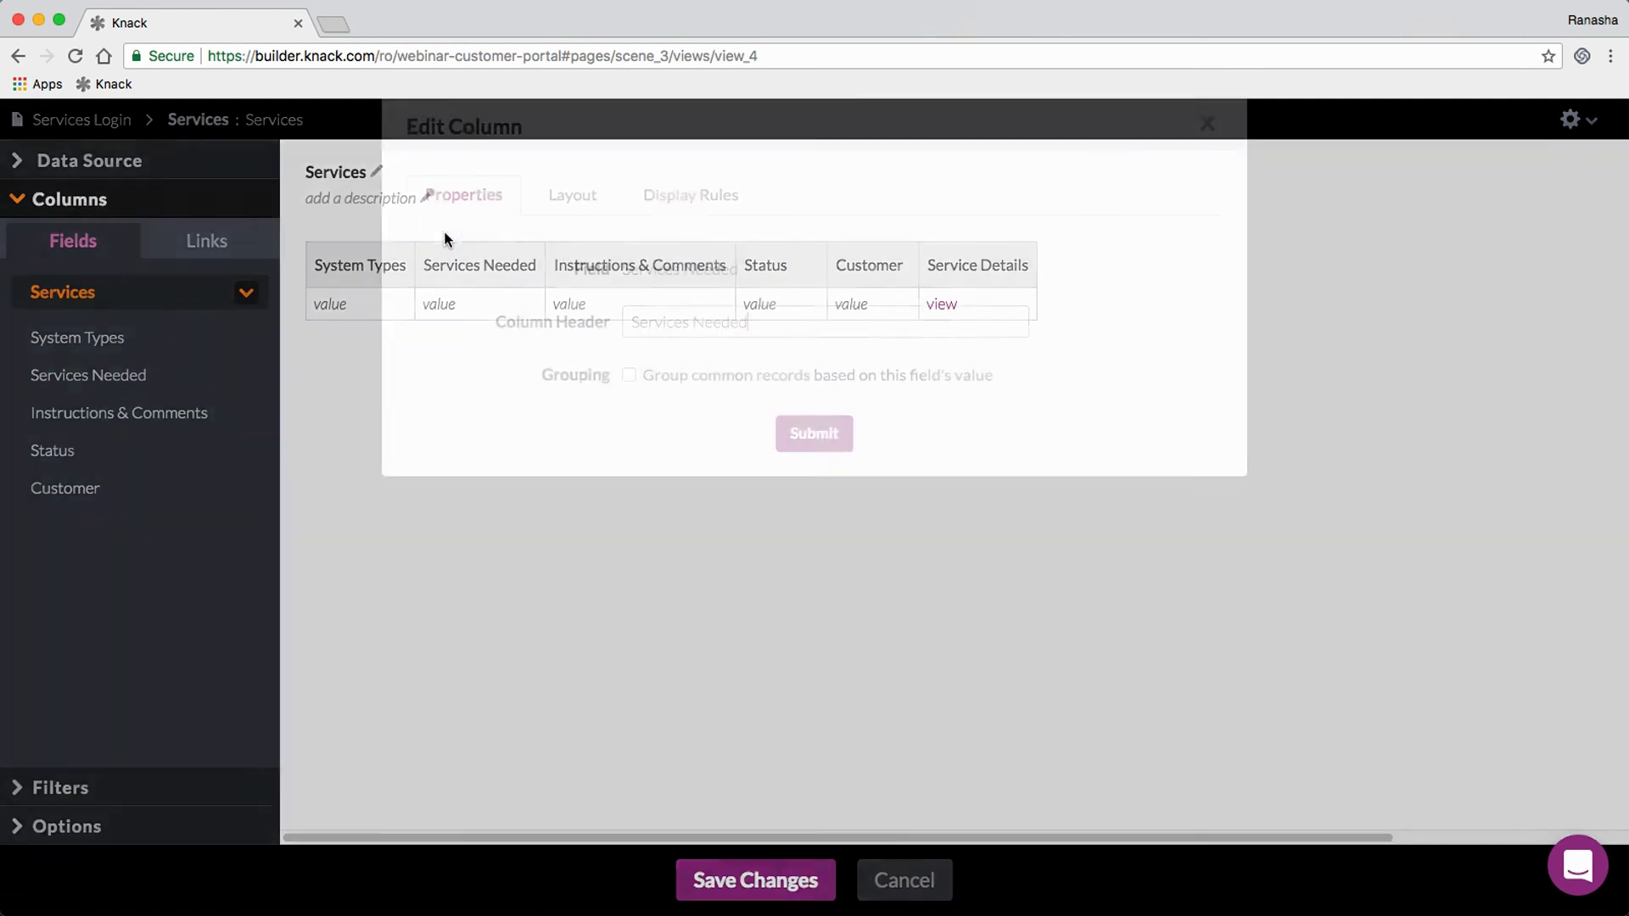
{"action": "left_click", "coordinate": [551, 498]}
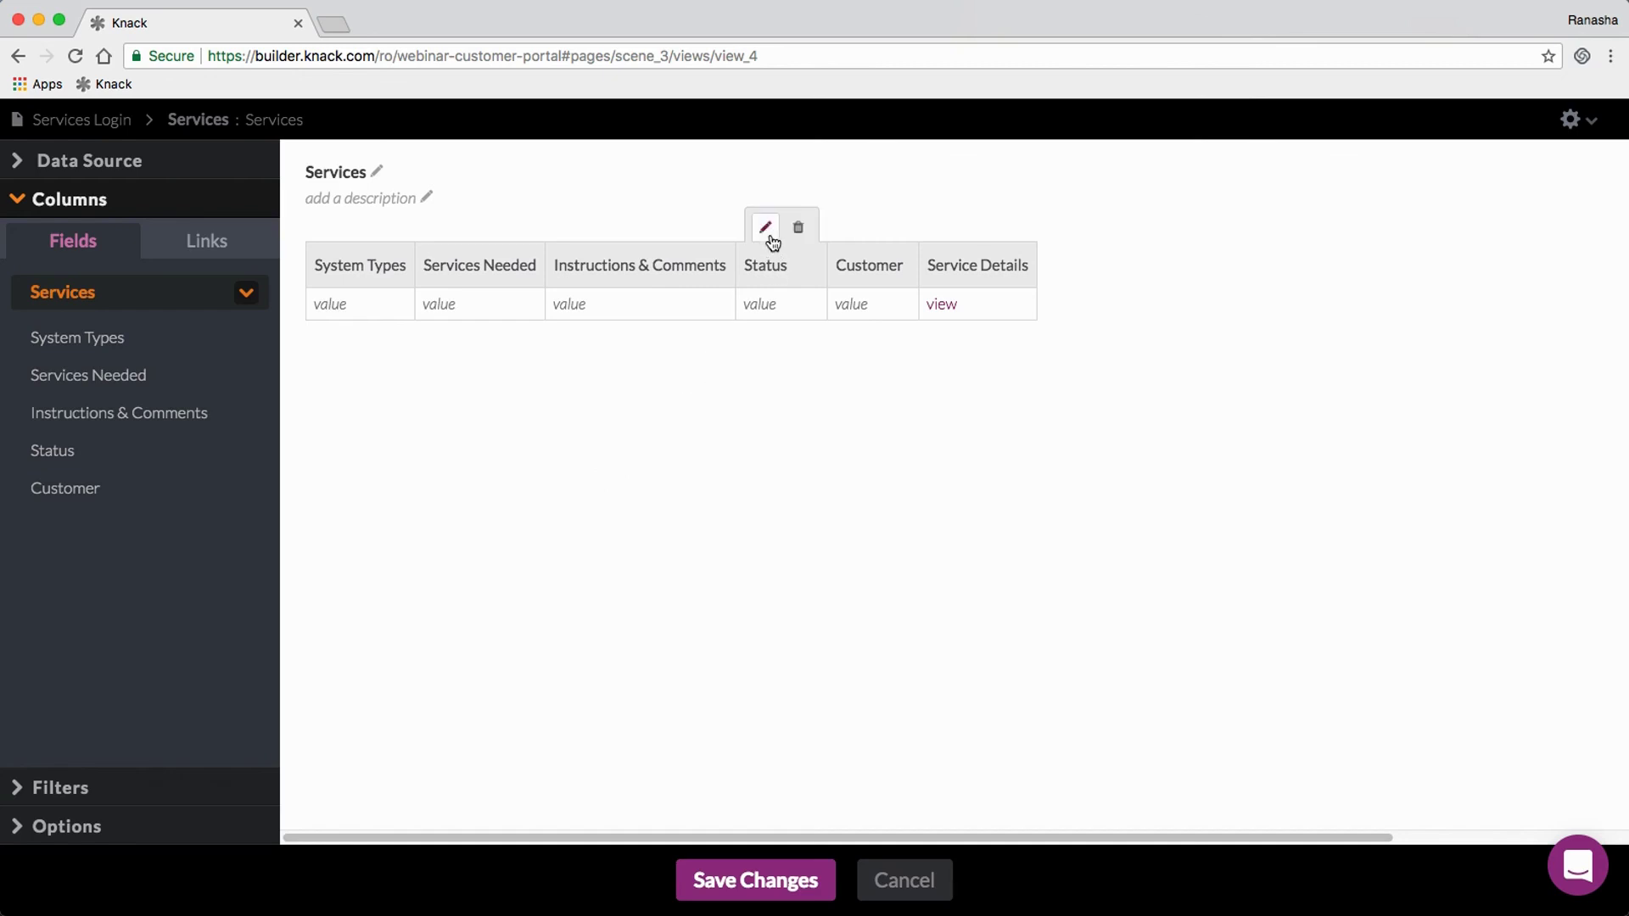
{"action": "left_click", "coordinate": [765, 227]}
{"action": "left_click", "coordinate": [670, 532]}
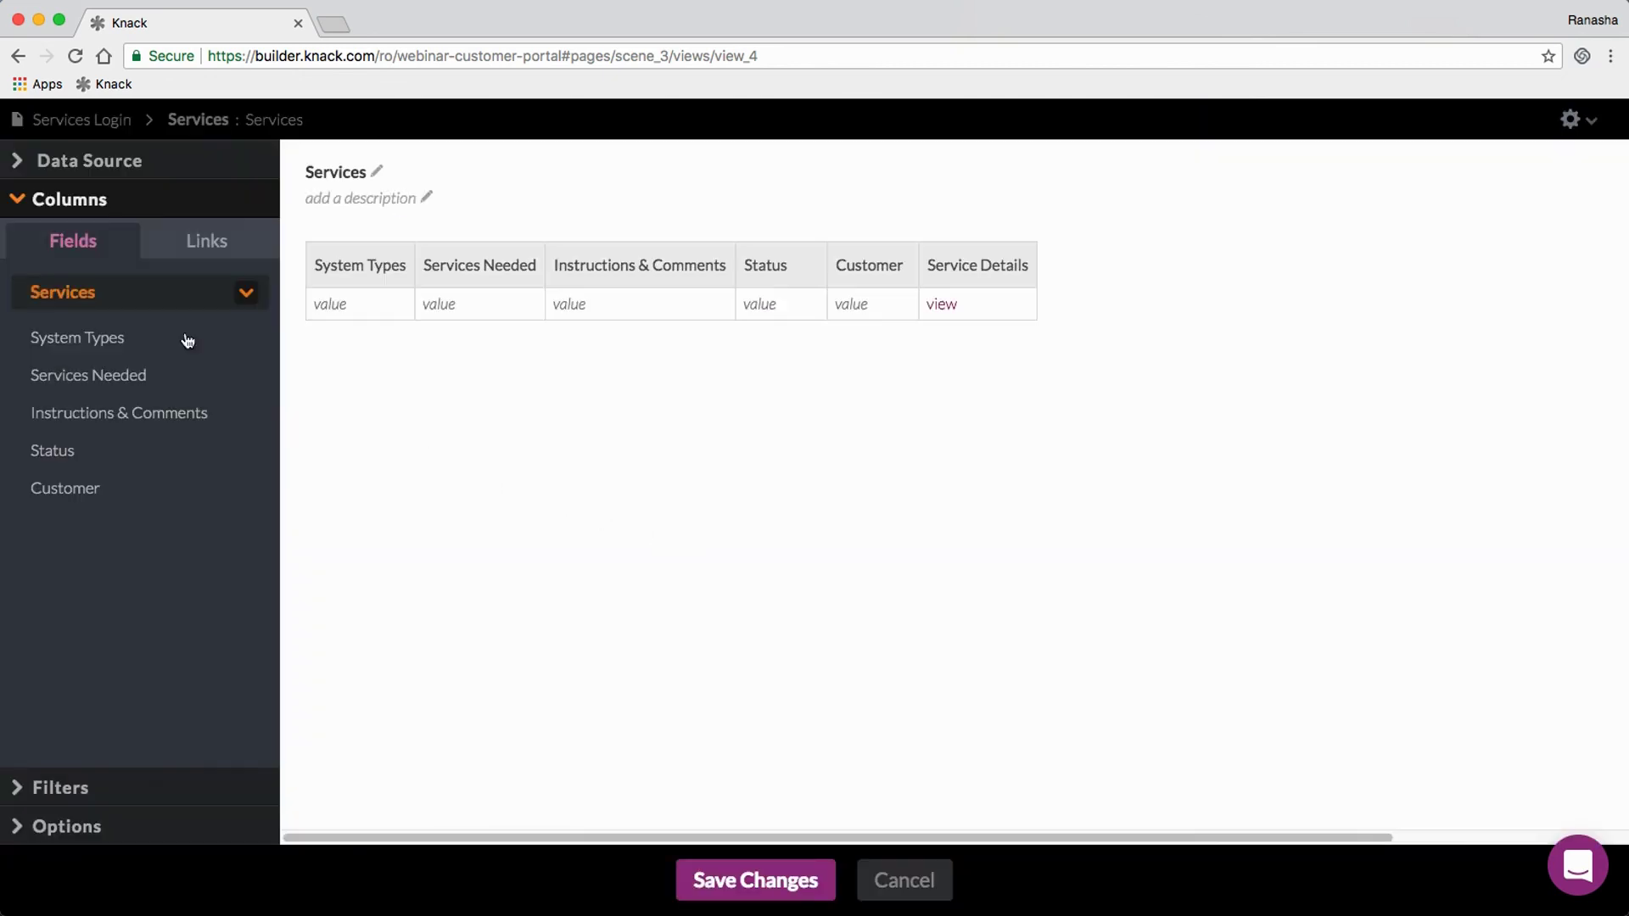
Step: Try a 'Status is Open' filter rule on the Services table's data source, then remove it
{"action": "left_click", "coordinate": [103, 165]}
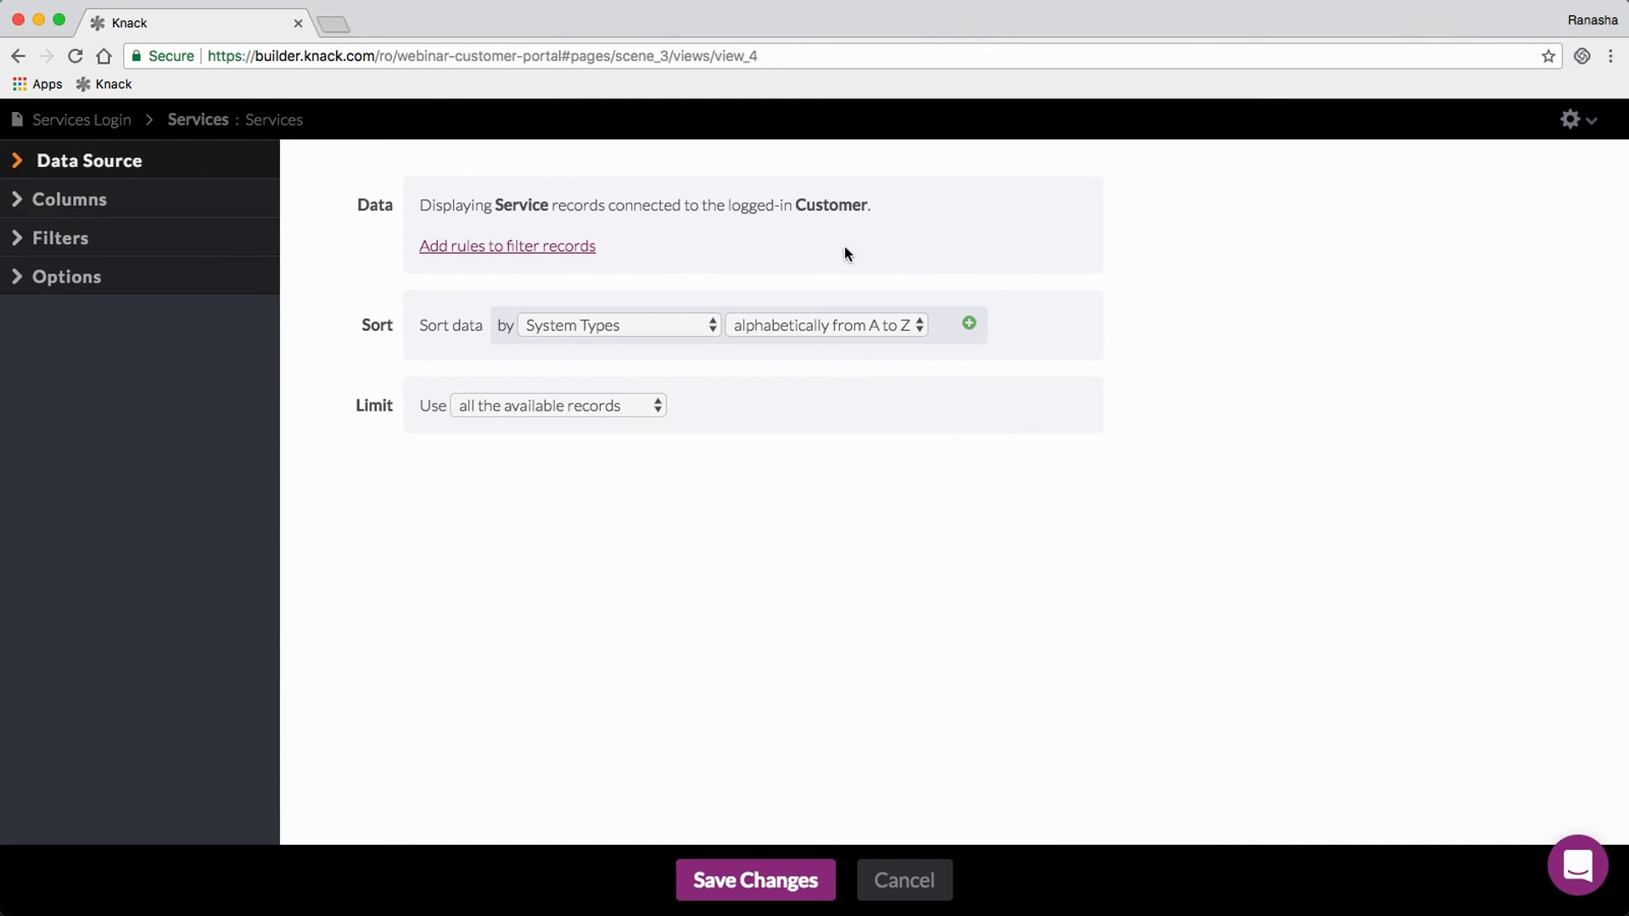
{"action": "left_click", "coordinate": [536, 248]}
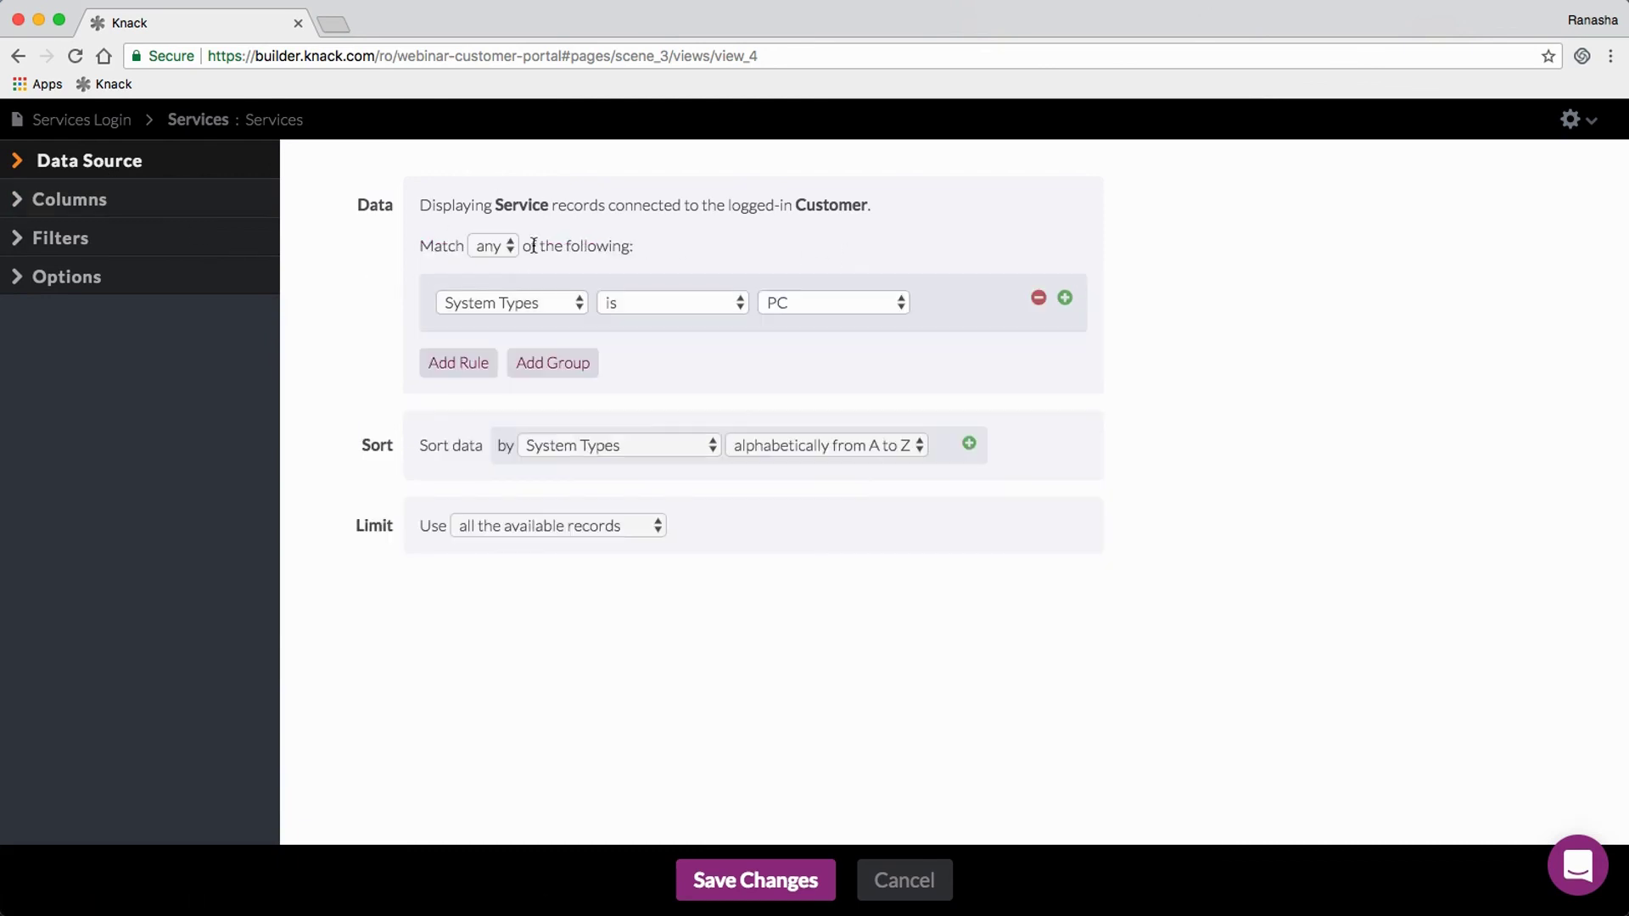
{"action": "left_click", "coordinate": [499, 305]}
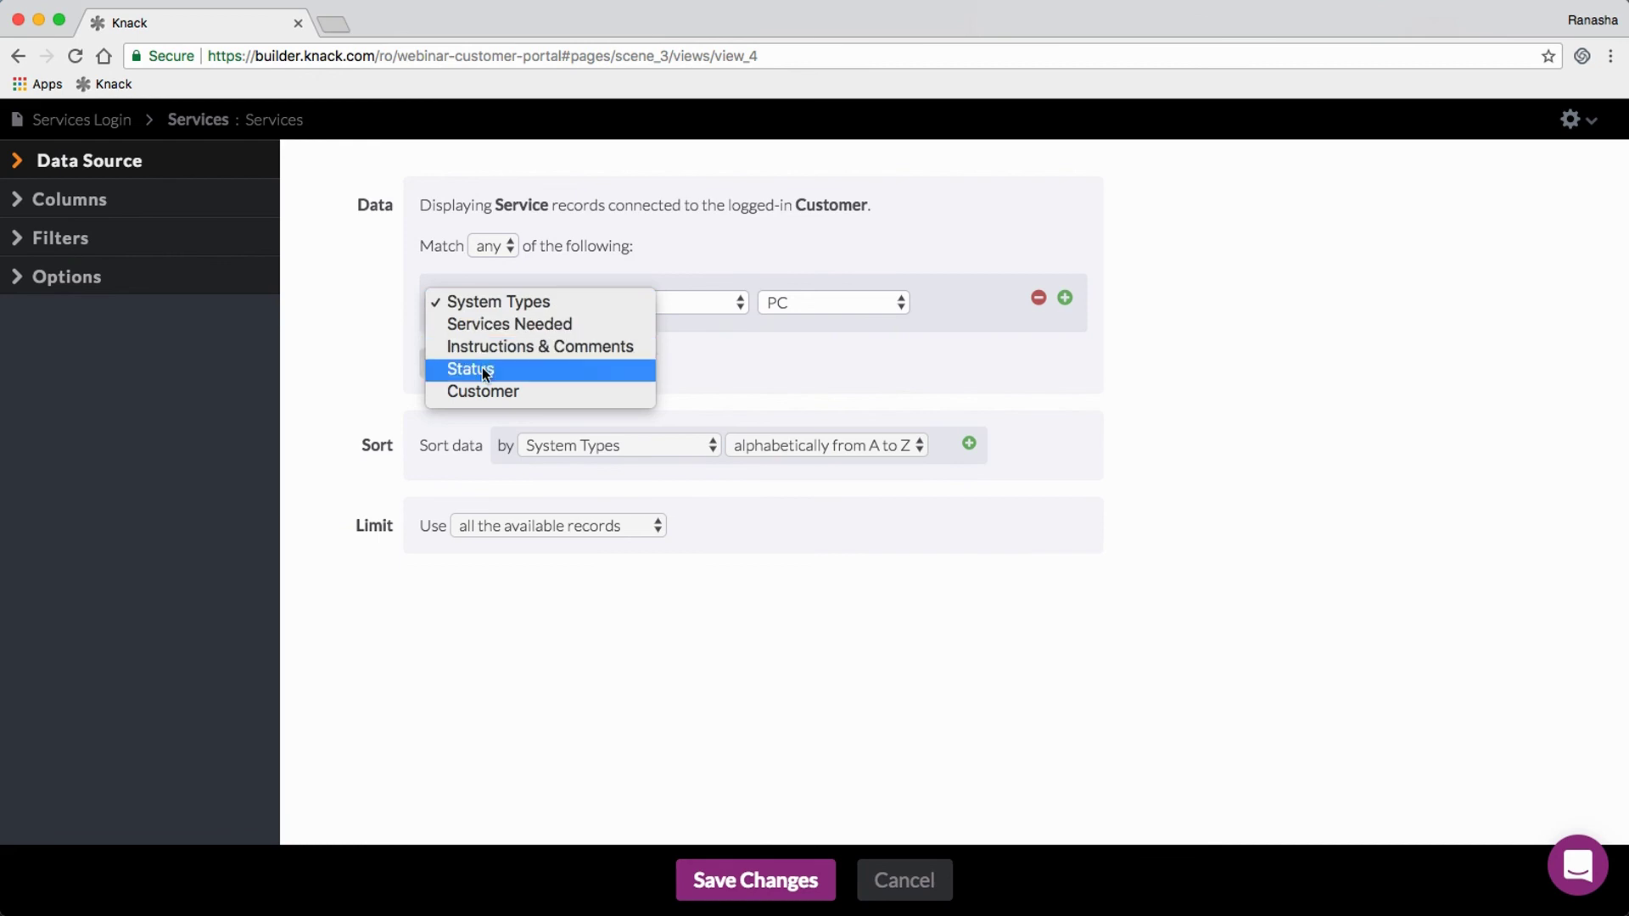
{"action": "left_click", "coordinate": [697, 335]}
{"action": "left_click", "coordinate": [807, 303]}
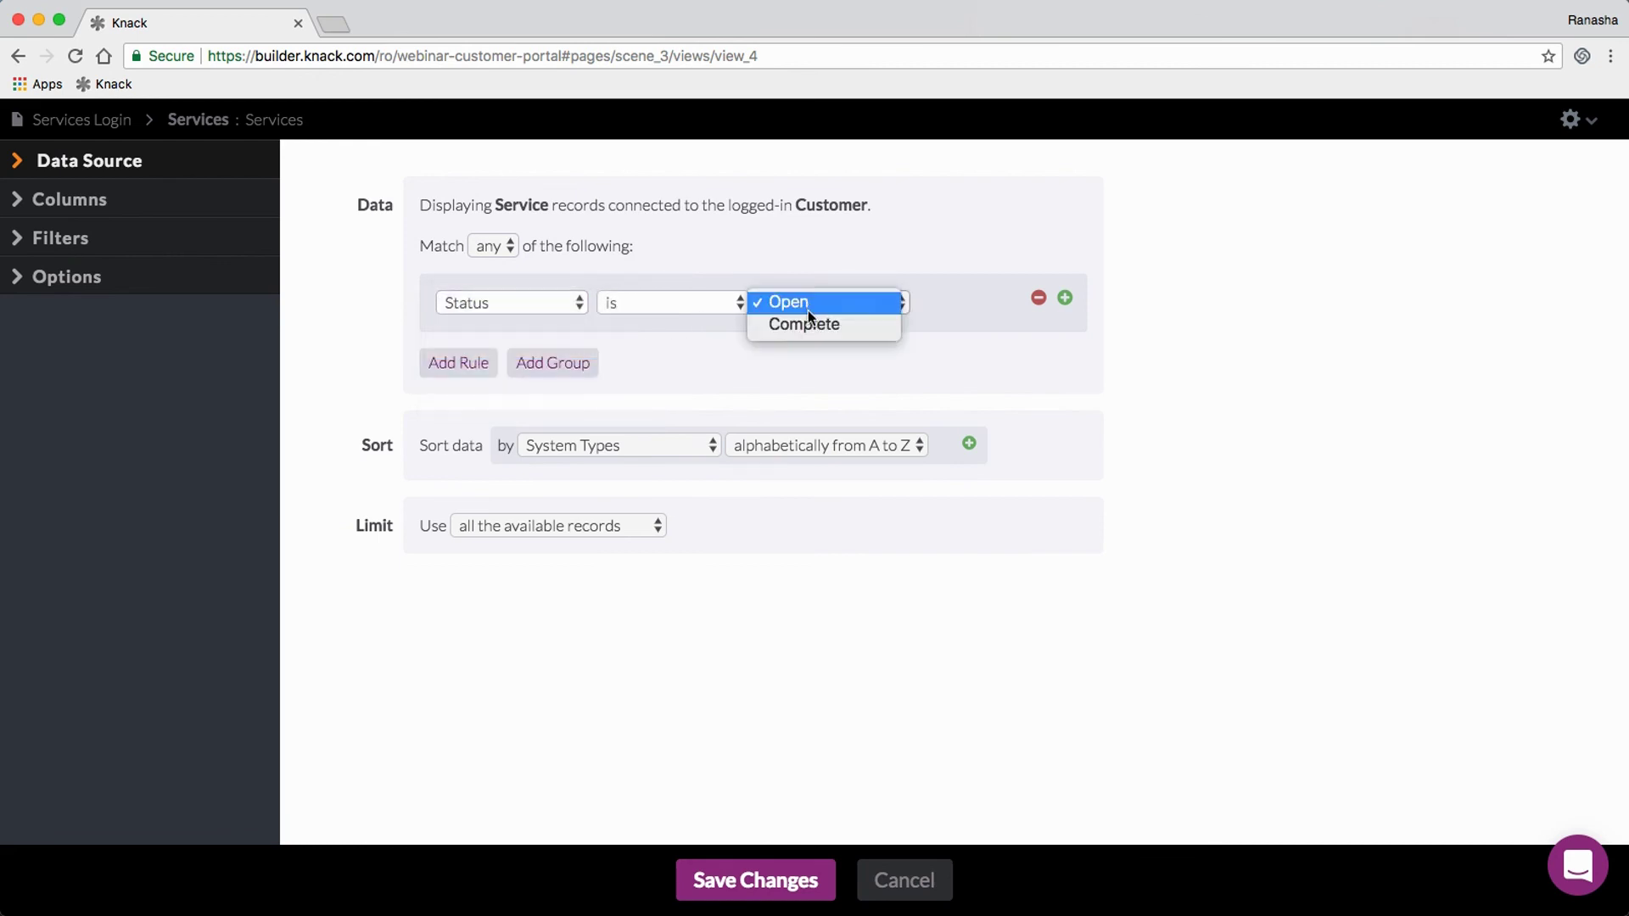
{"action": "left_click", "coordinate": [810, 304]}
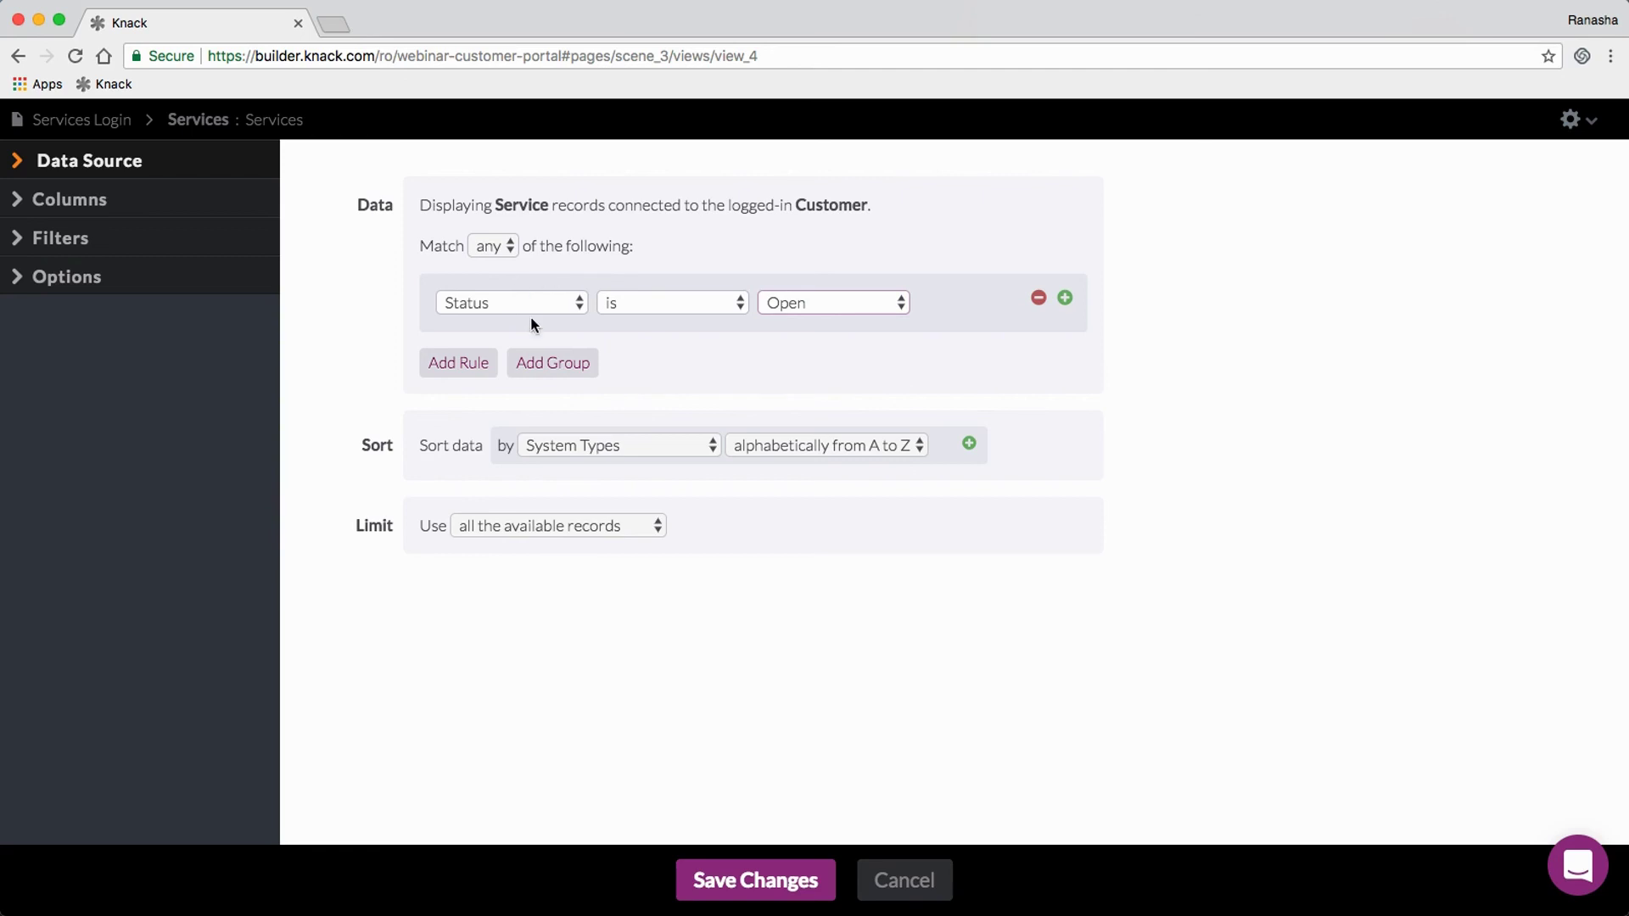
{"action": "double_click", "coordinate": [1037, 301]}
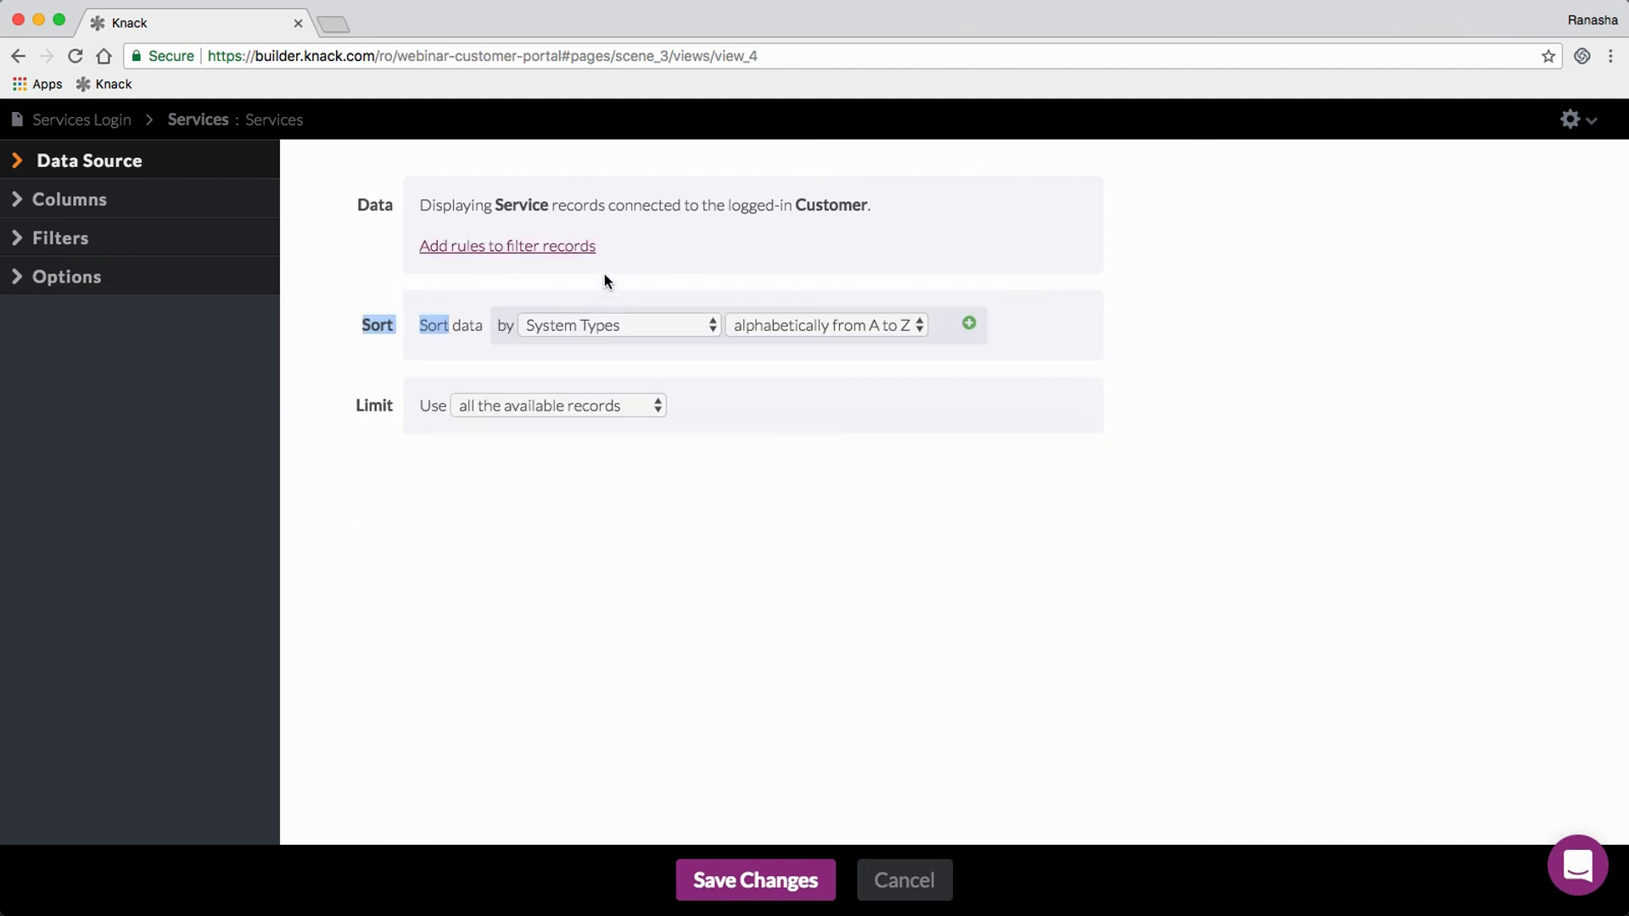
{"action": "left_click", "coordinate": [421, 217]}
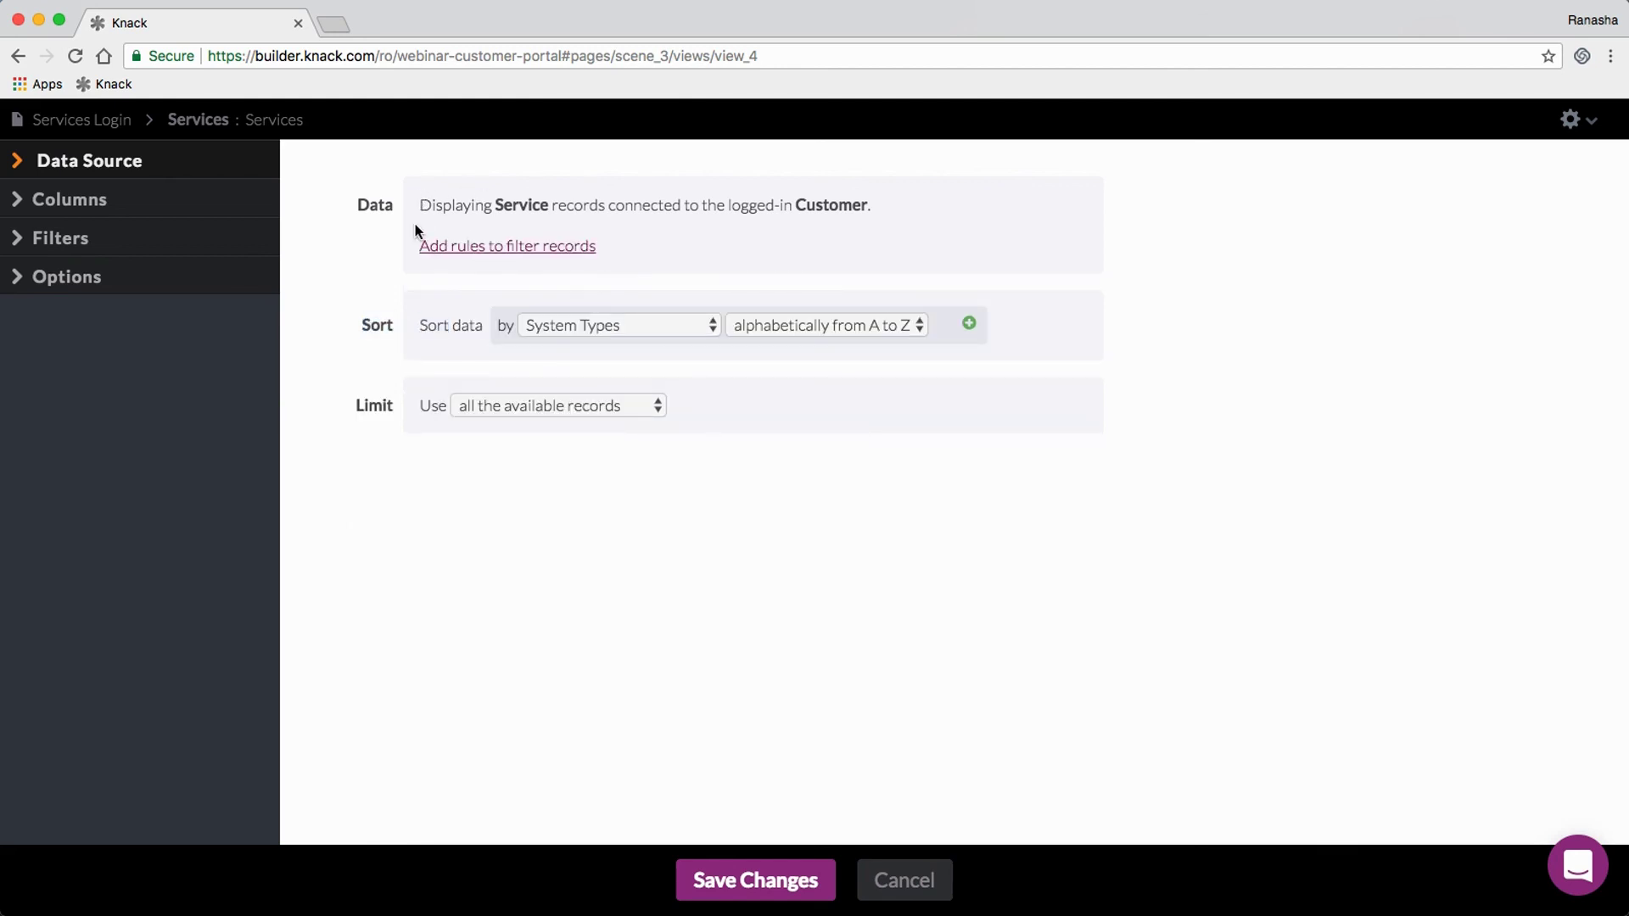
Step: Switch the column field source to Customers and back to Services, then show the link column options
{"action": "left_click", "coordinate": [108, 201]}
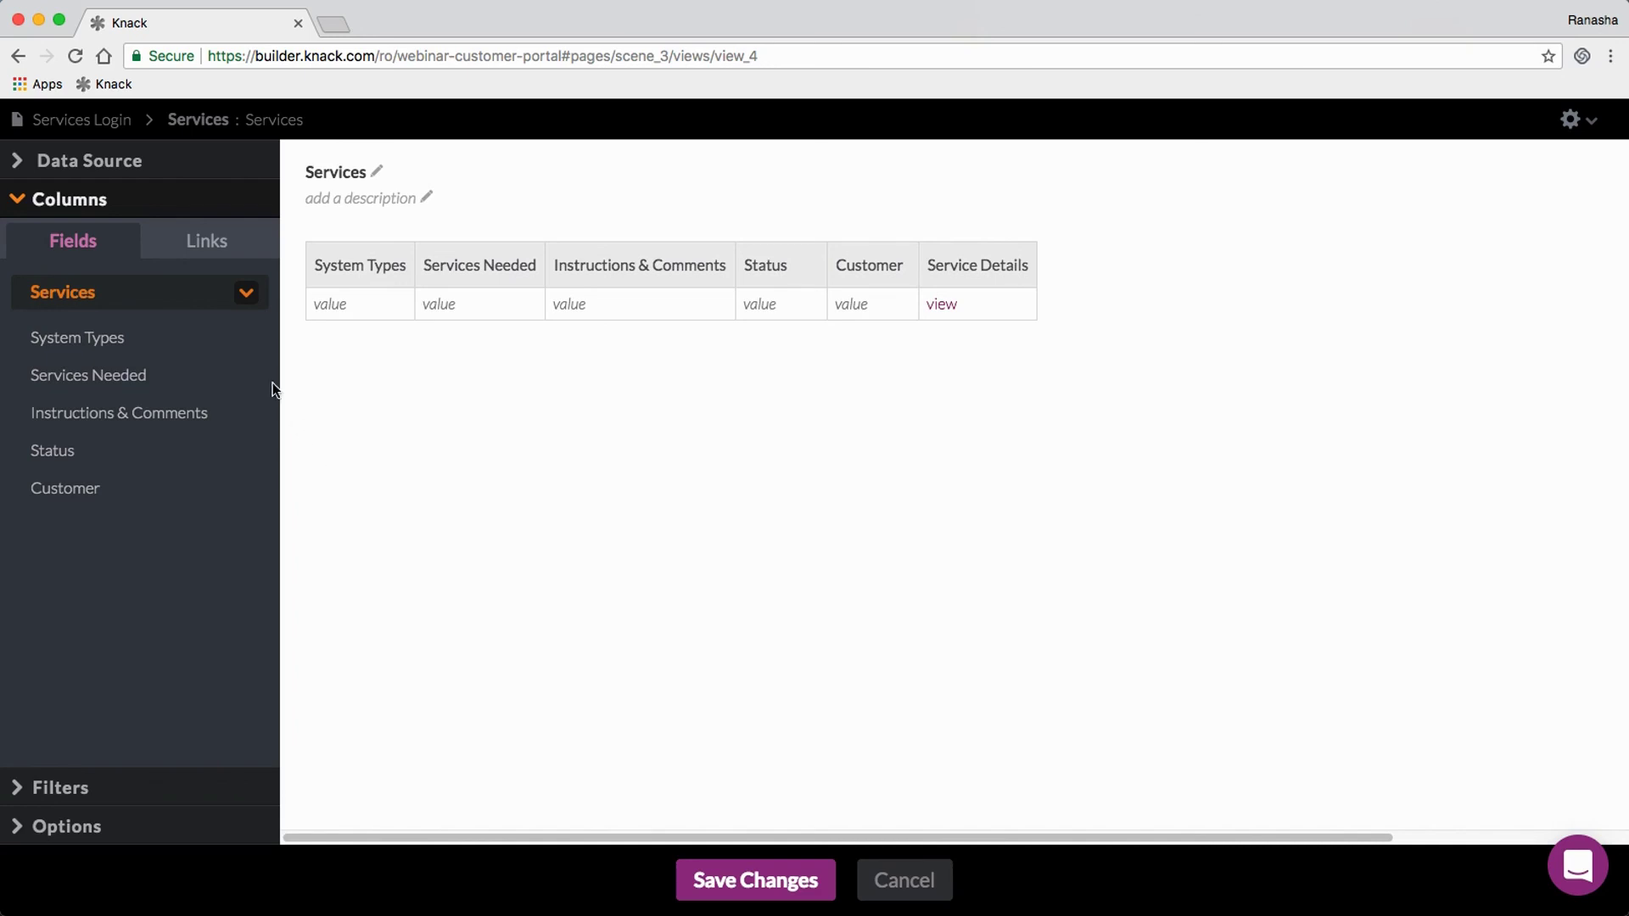
{"action": "left_click", "coordinate": [248, 296]}
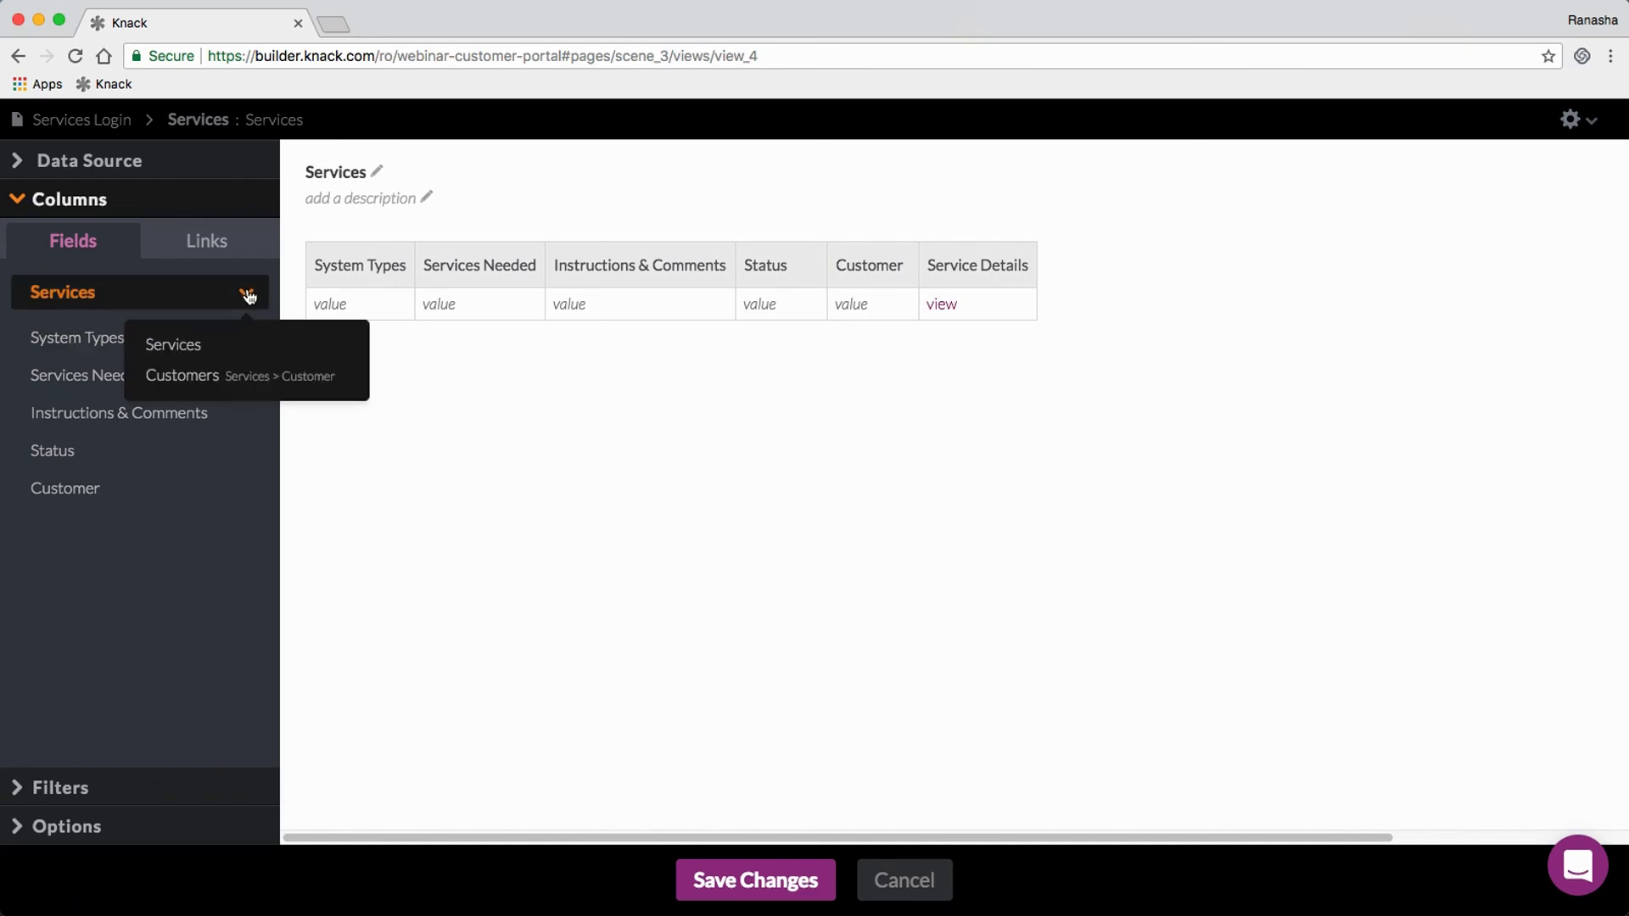
{"action": "left_click", "coordinate": [208, 377]}
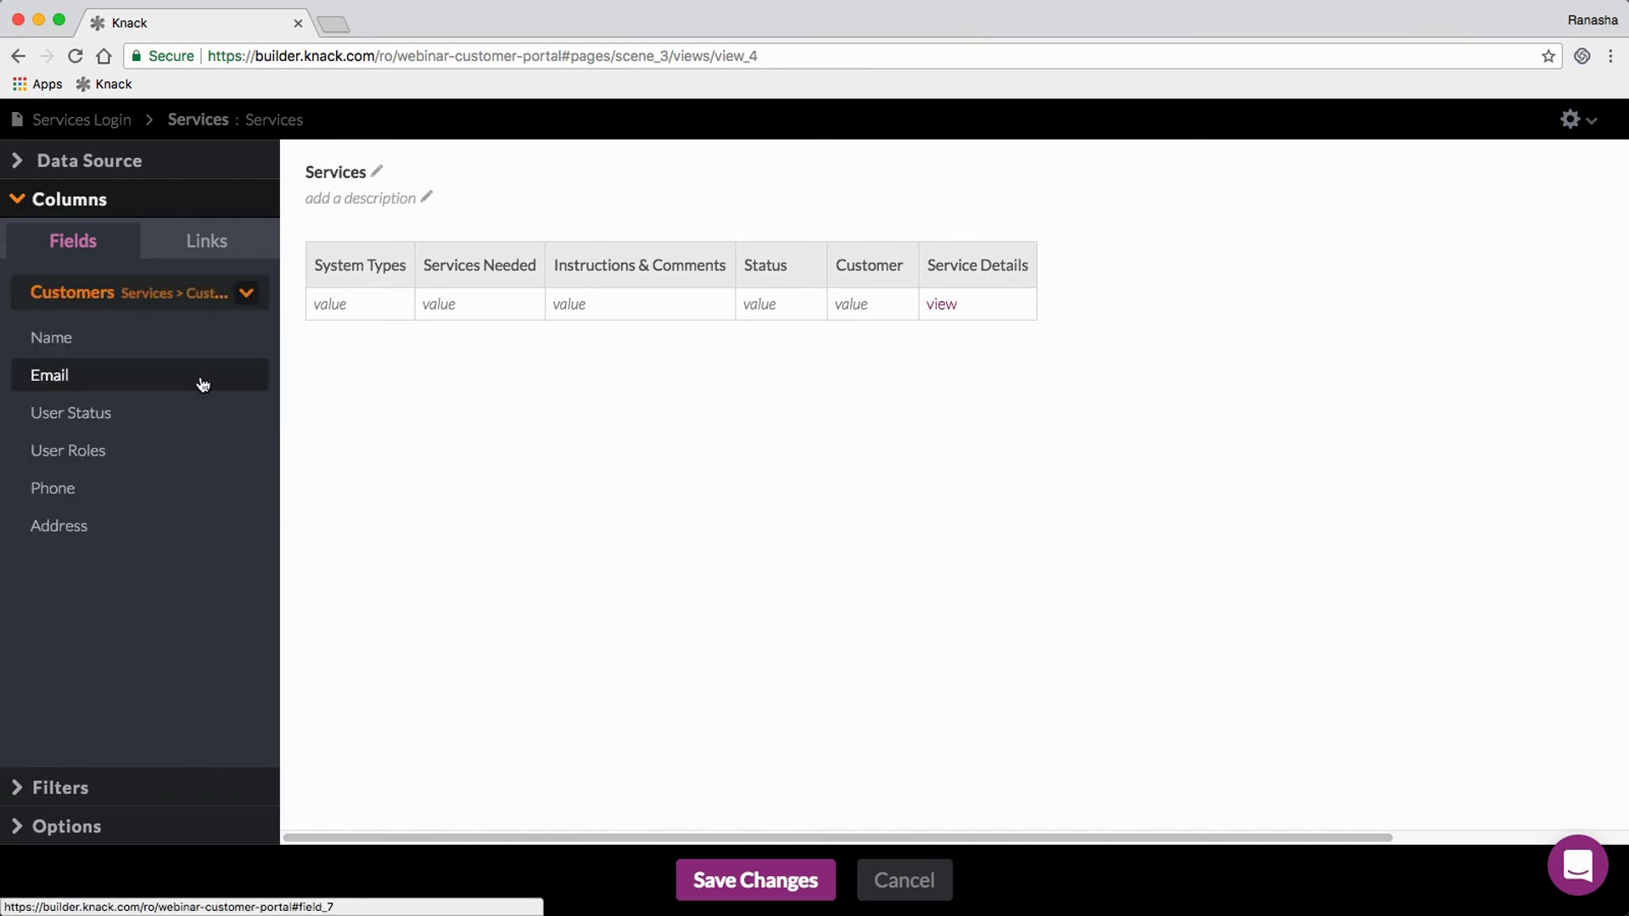
{"action": "left_click", "coordinate": [243, 295]}
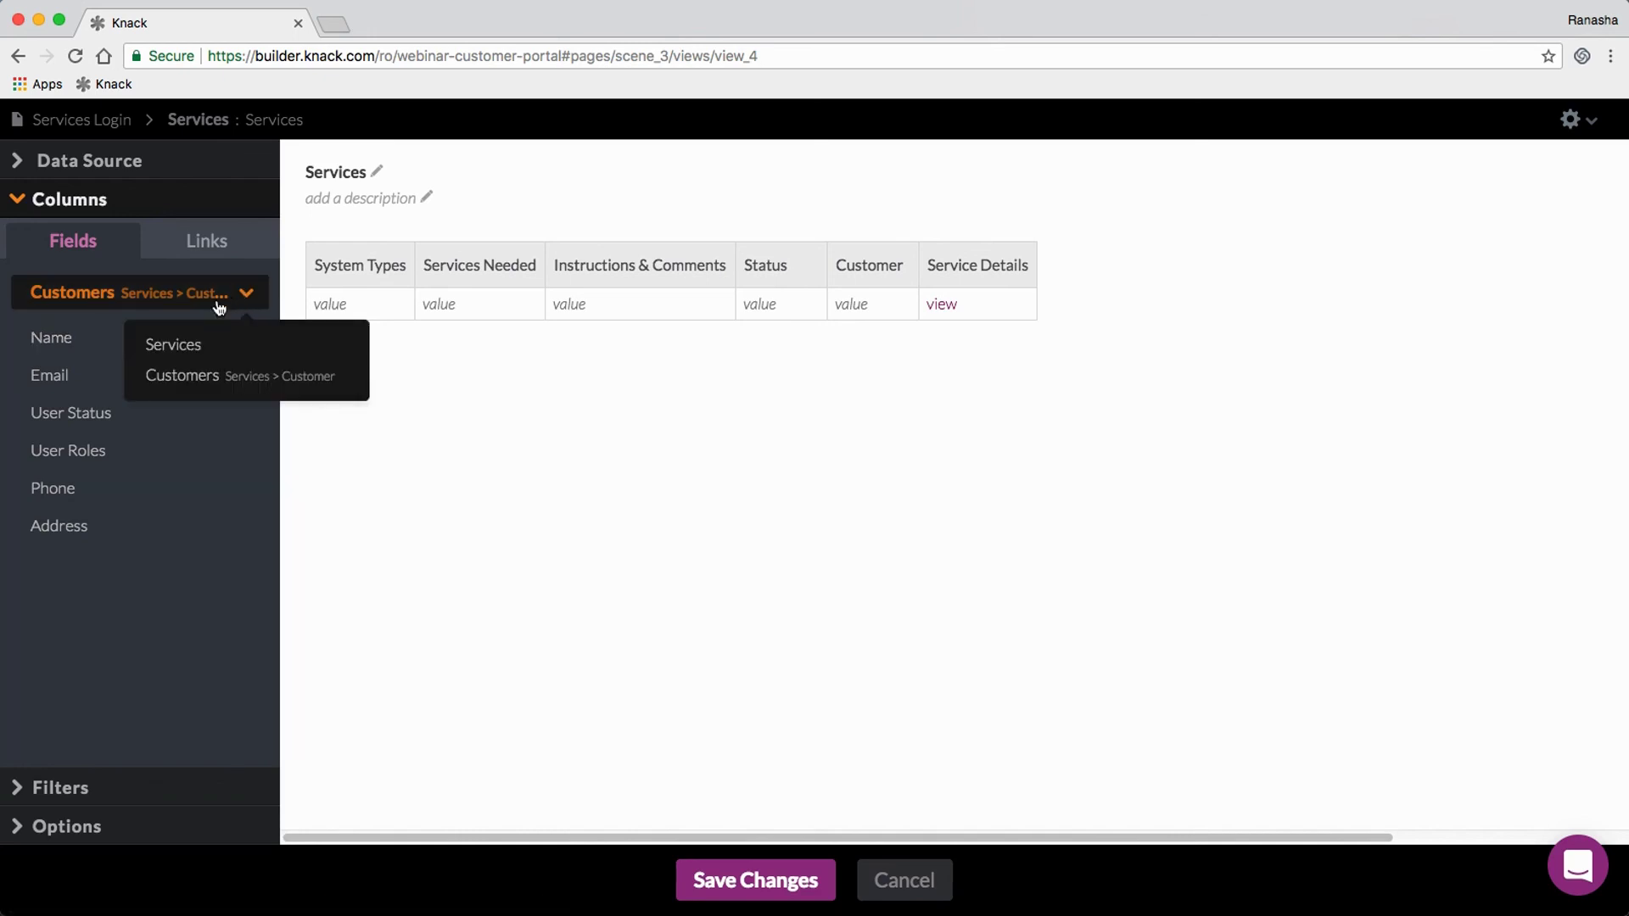
{"action": "left_click", "coordinate": [174, 348]}
{"action": "left_click", "coordinate": [211, 246]}
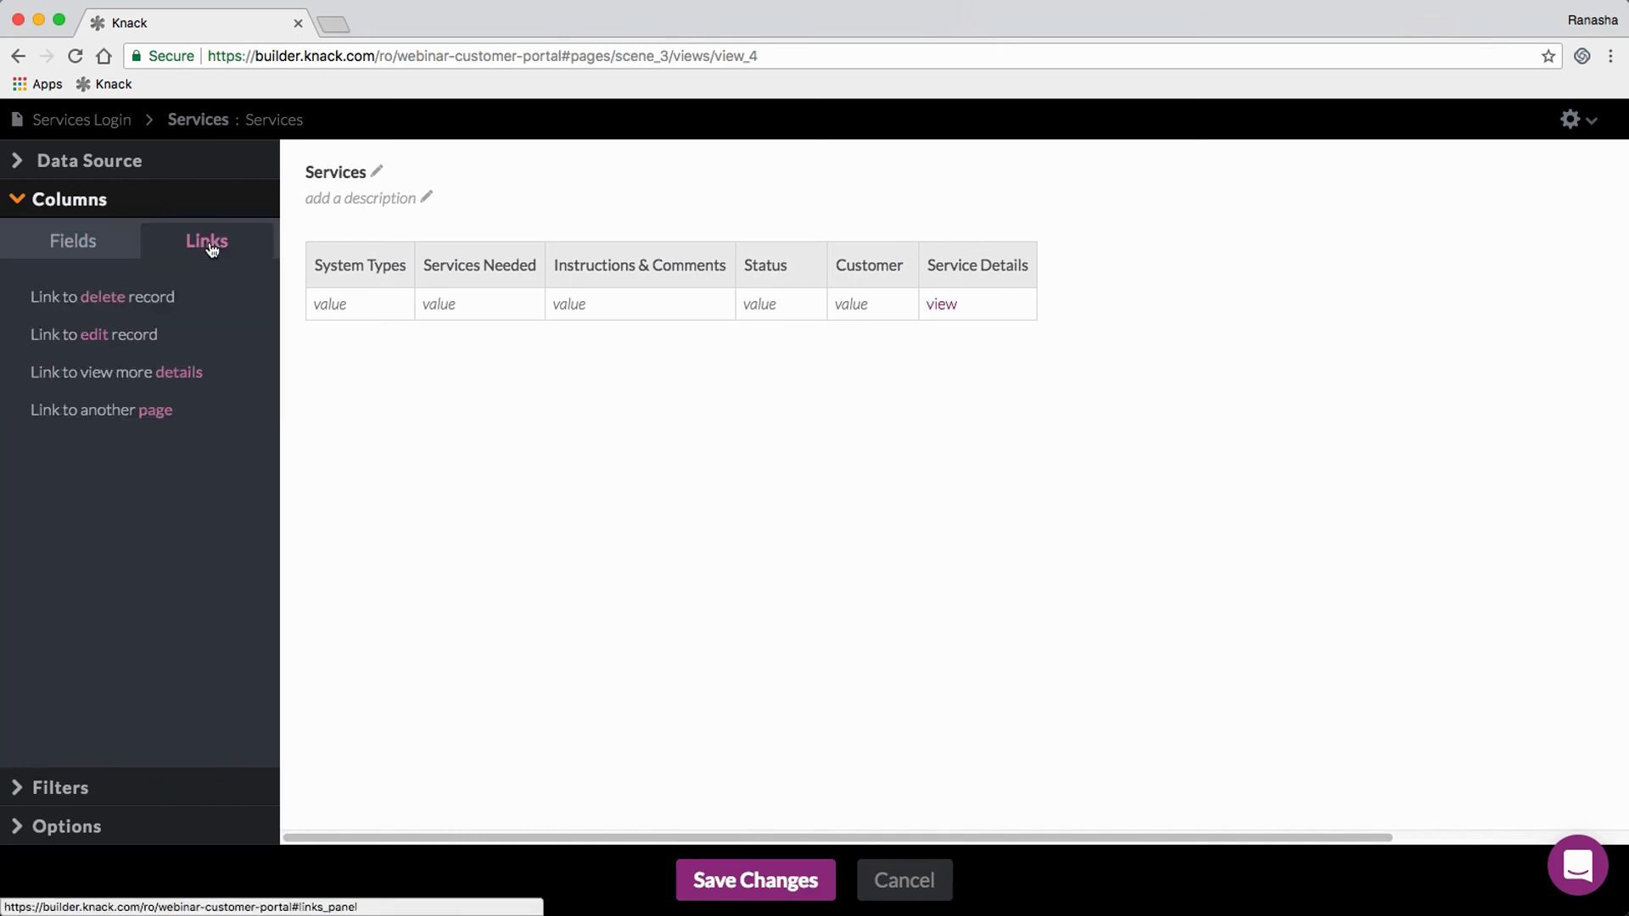
Step: Add 'Link to edit record' and 'Link to delete record' columns, then check the record filter settings
{"action": "left_click", "coordinate": [165, 348]}
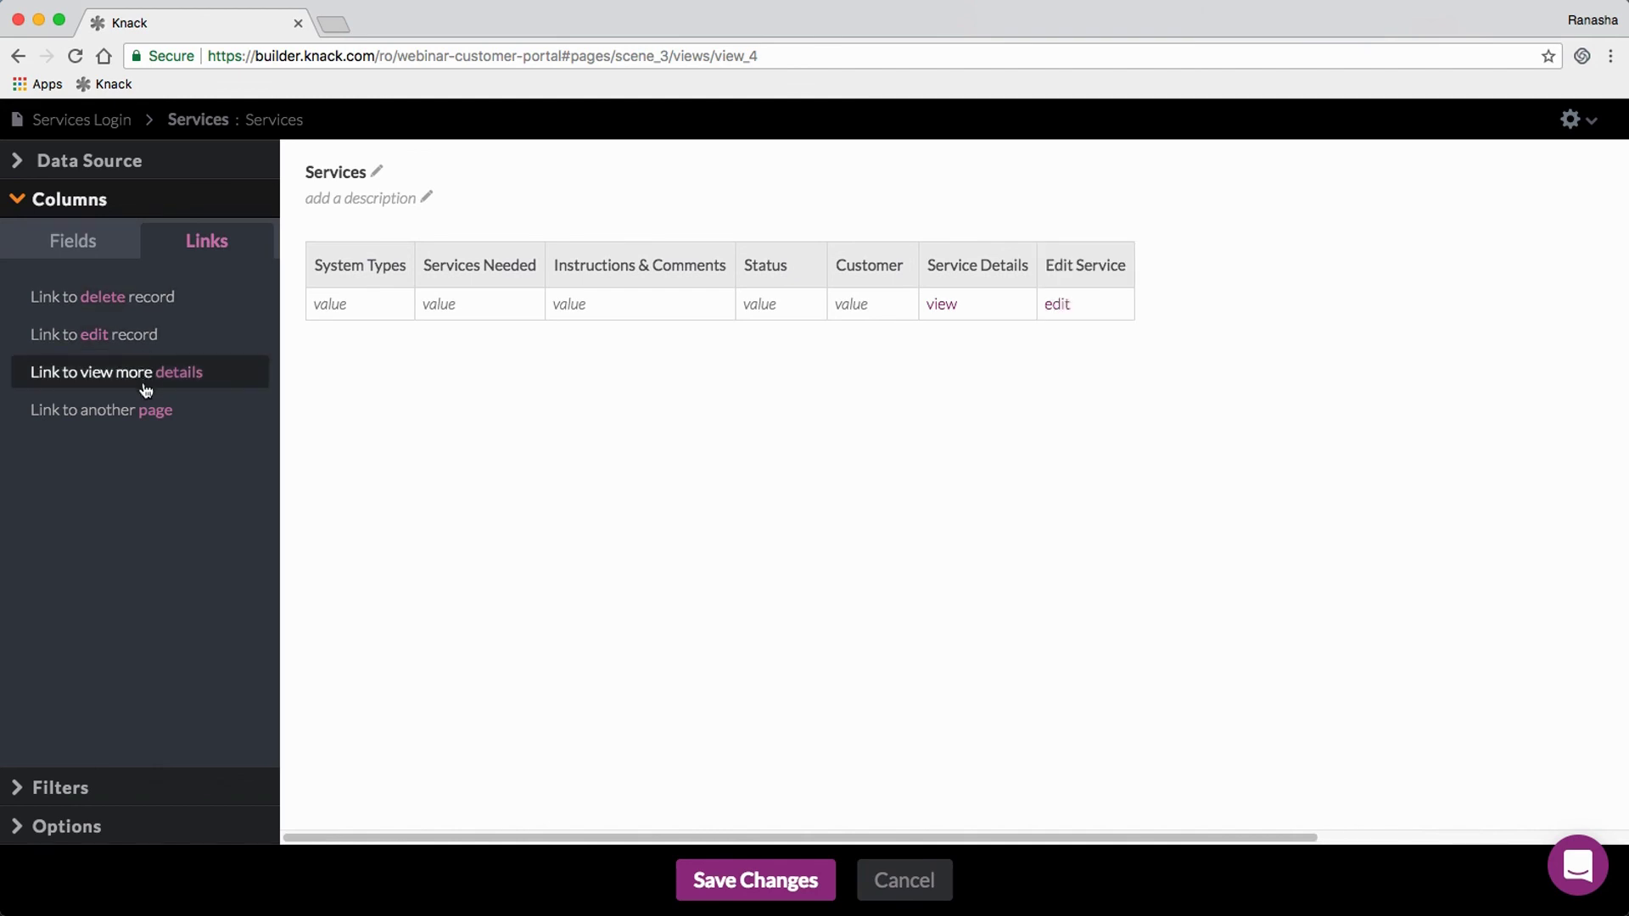
{"action": "left_click", "coordinate": [144, 304]}
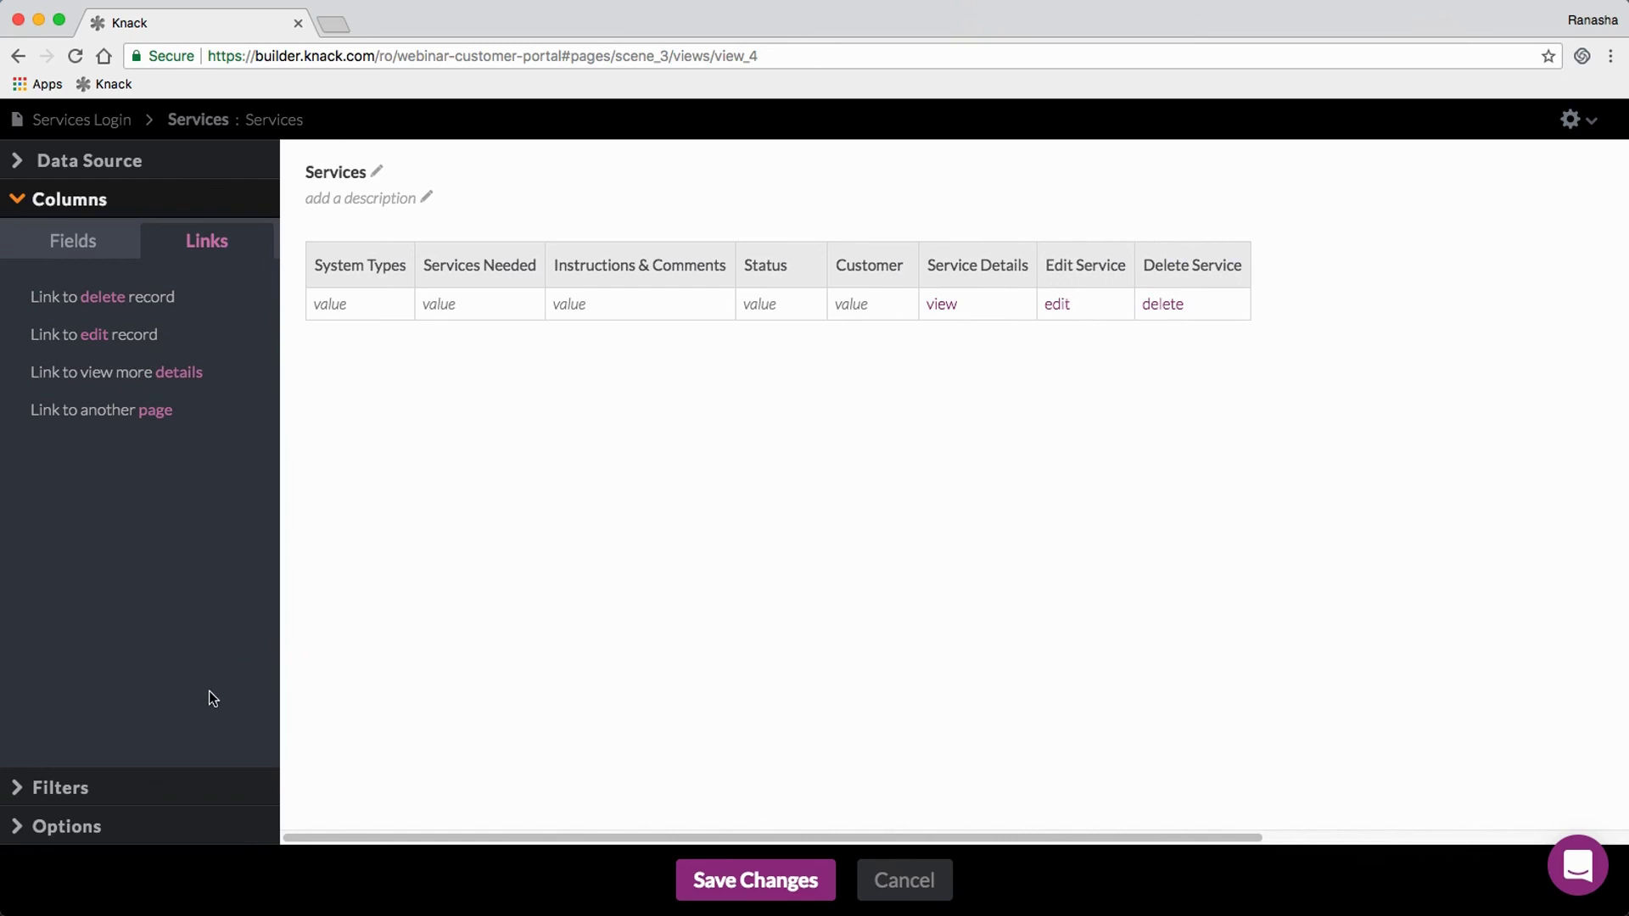
{"action": "left_click", "coordinate": [100, 790]}
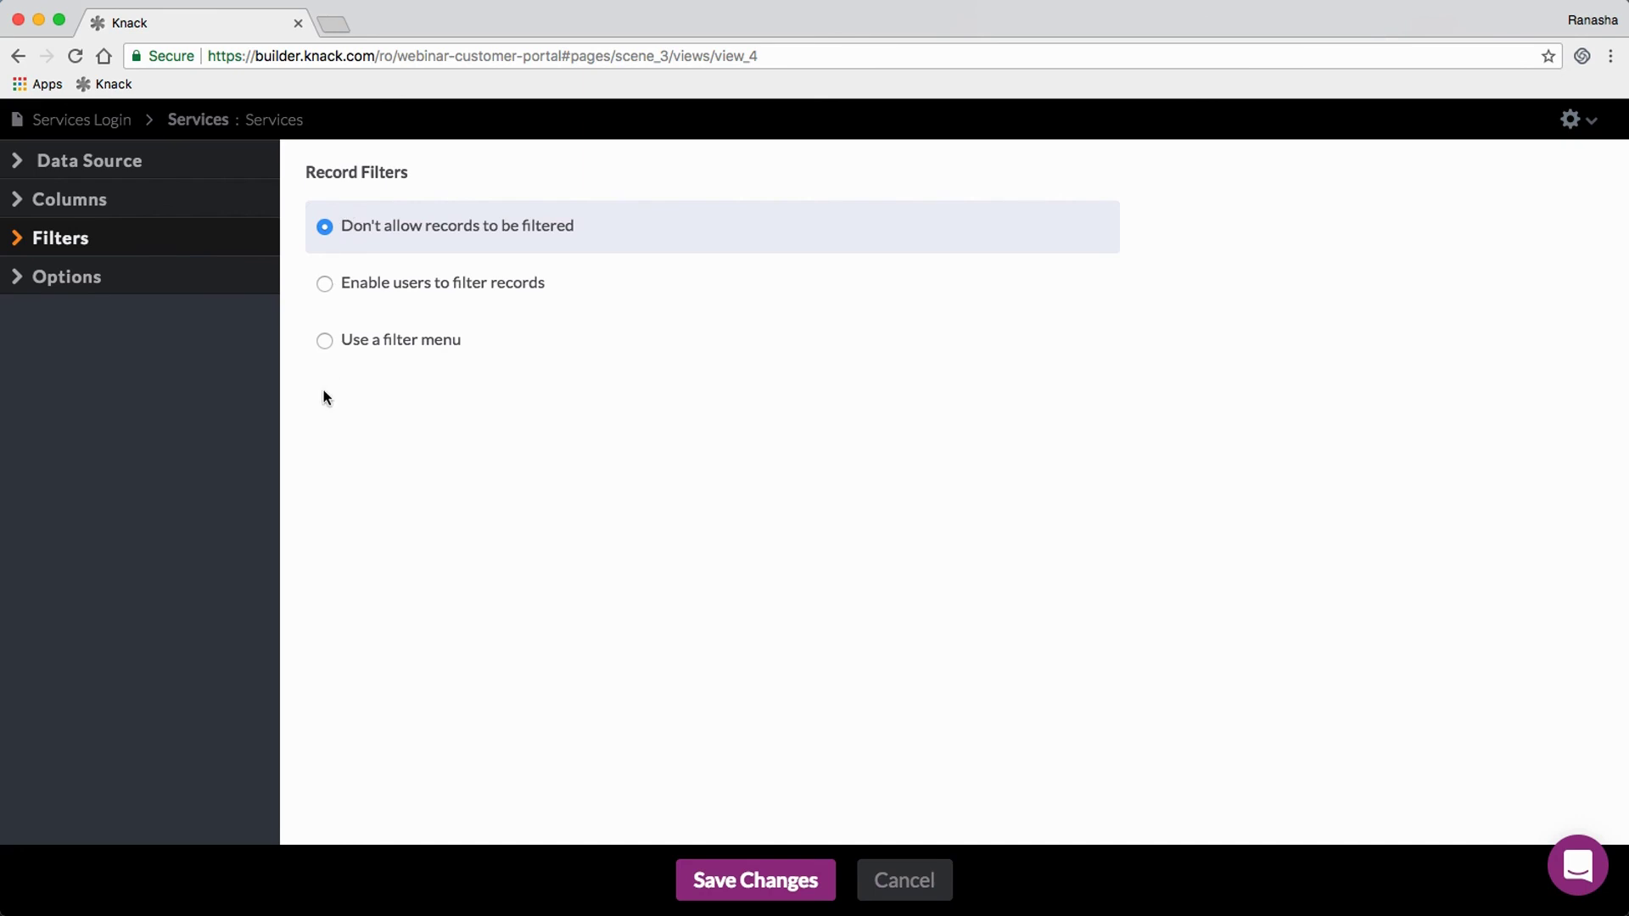
Step: Turn off keyword search in the table options and save the Services table
{"action": "left_click", "coordinate": [69, 281]}
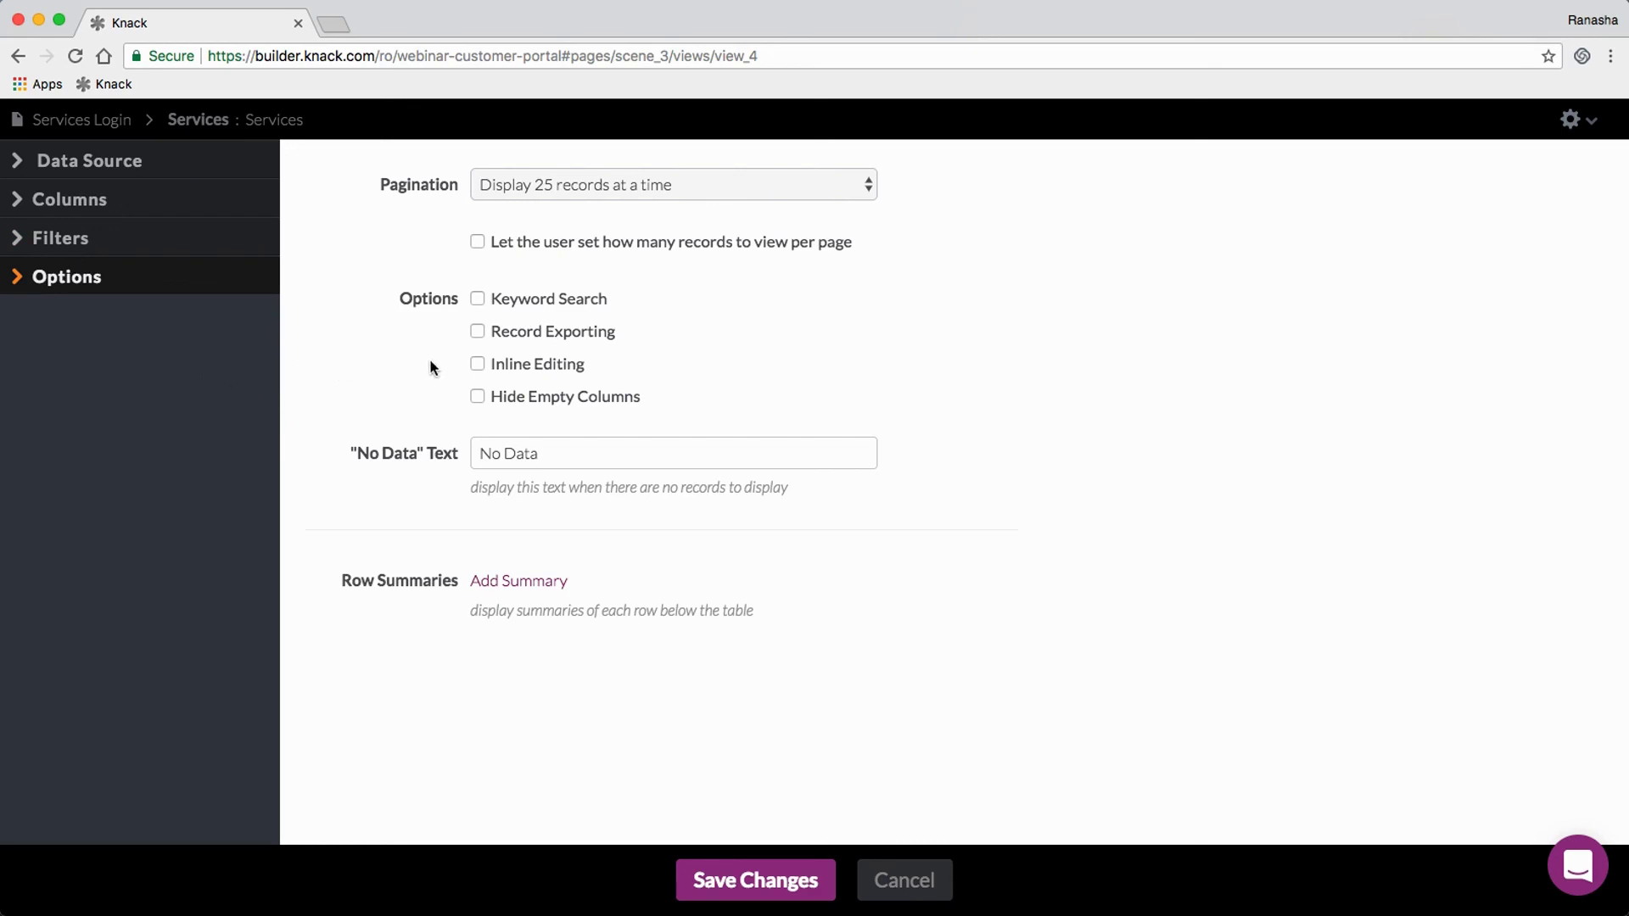
{"action": "left_click", "coordinate": [476, 298]}
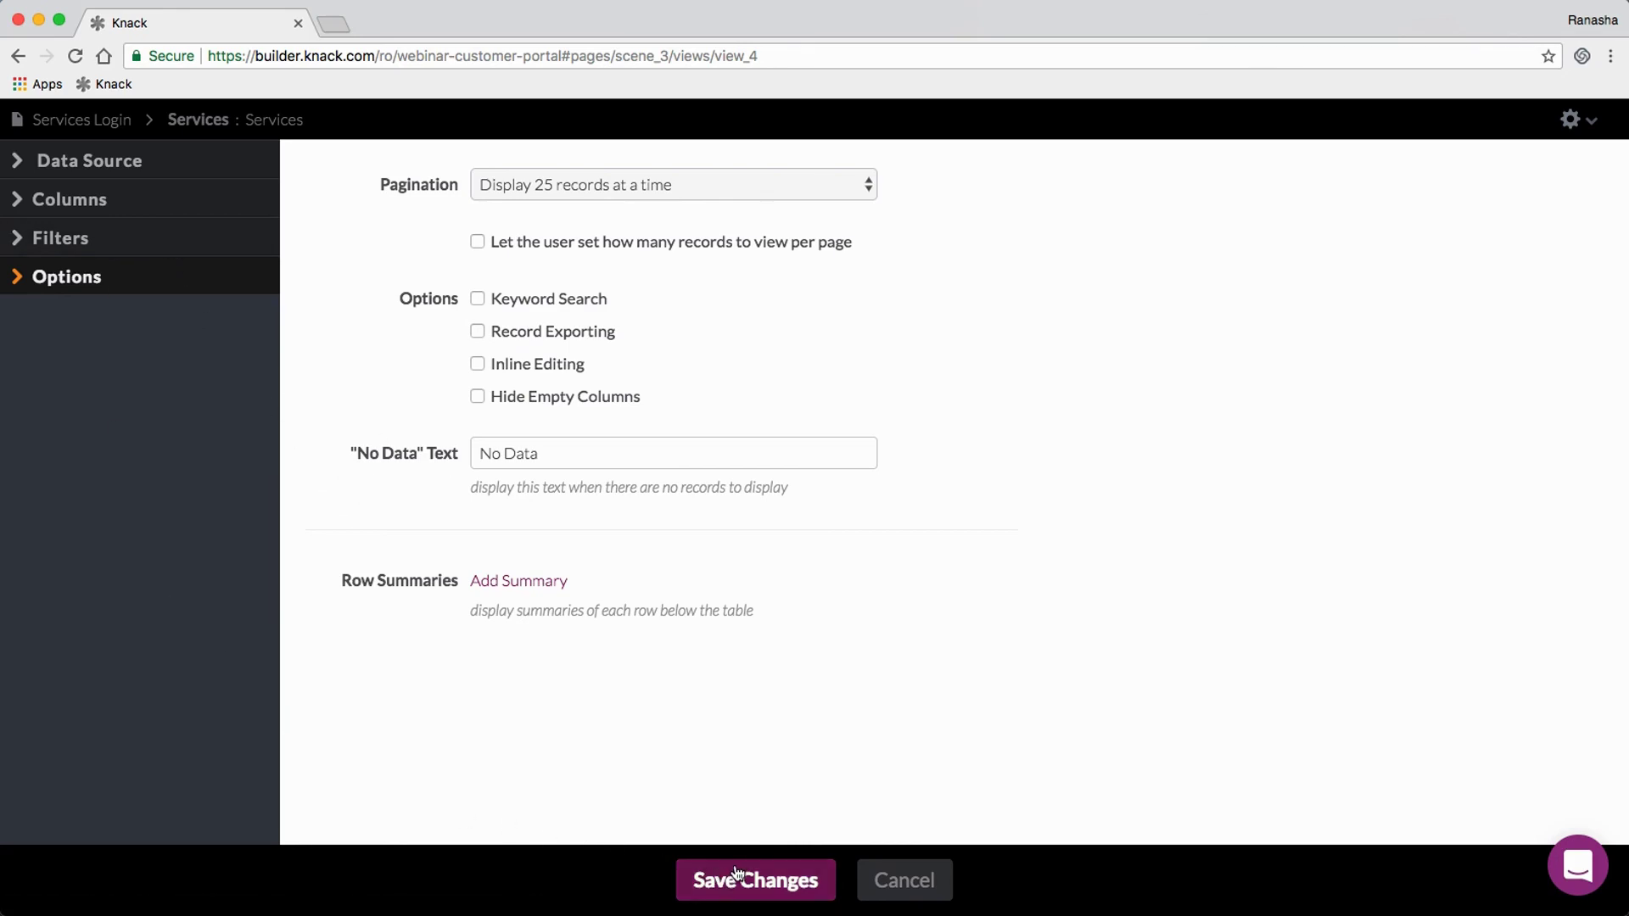
{"action": "left_click", "coordinate": [774, 882]}
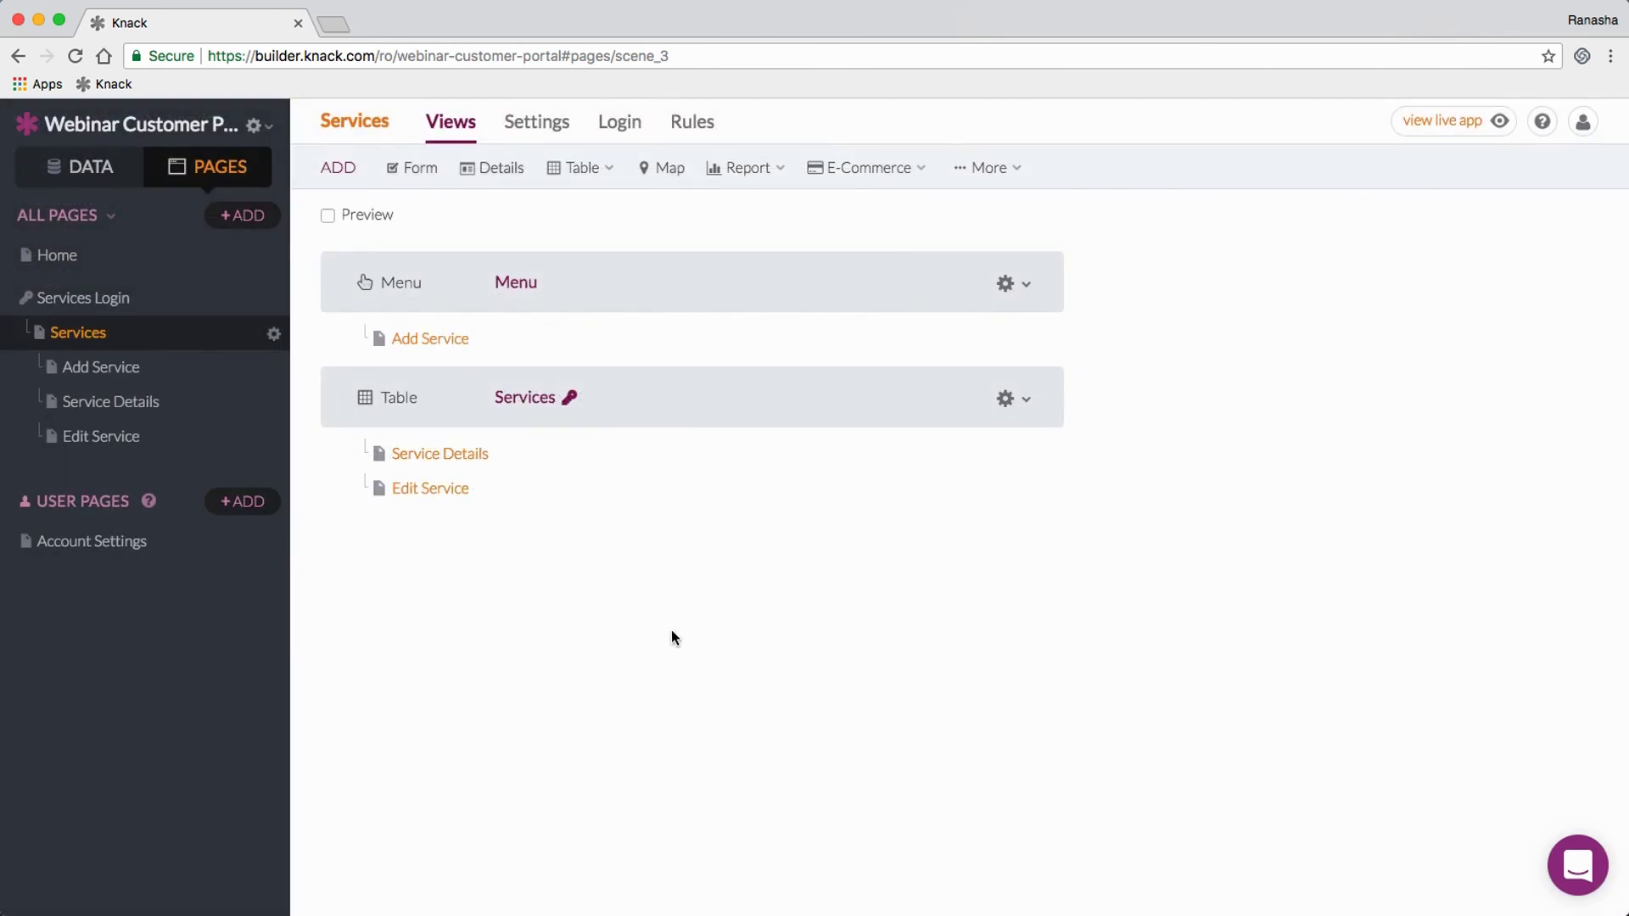
Step: Delete the Status input from the Add Service page's form and bring up its form rules
{"action": "left_click", "coordinate": [425, 344]}
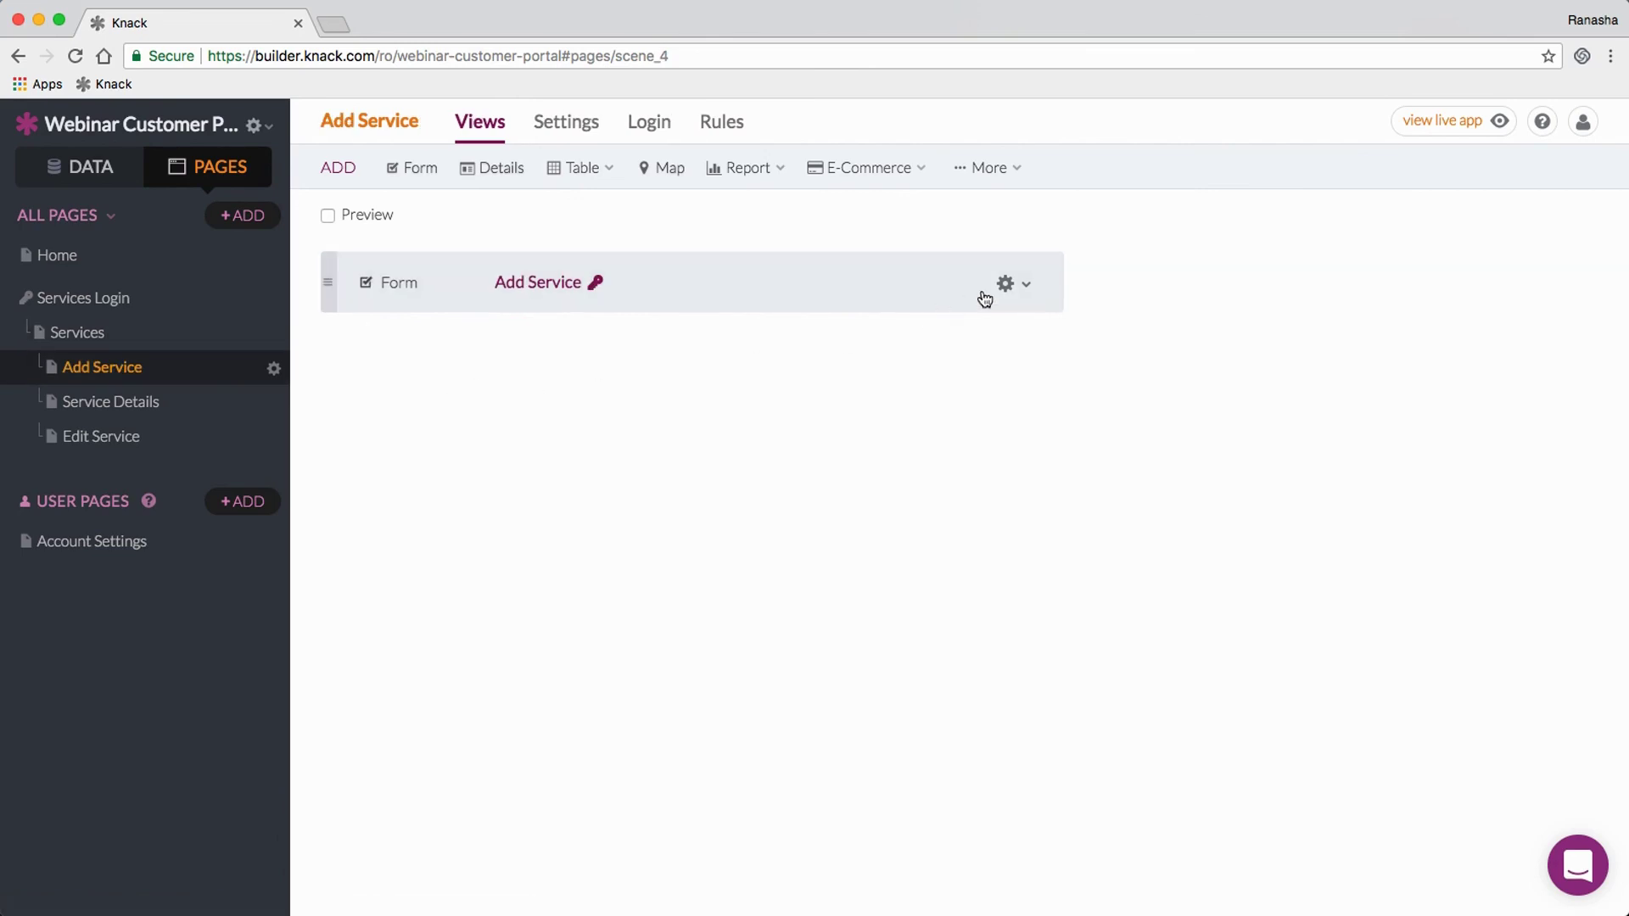
{"action": "left_click", "coordinate": [855, 283]}
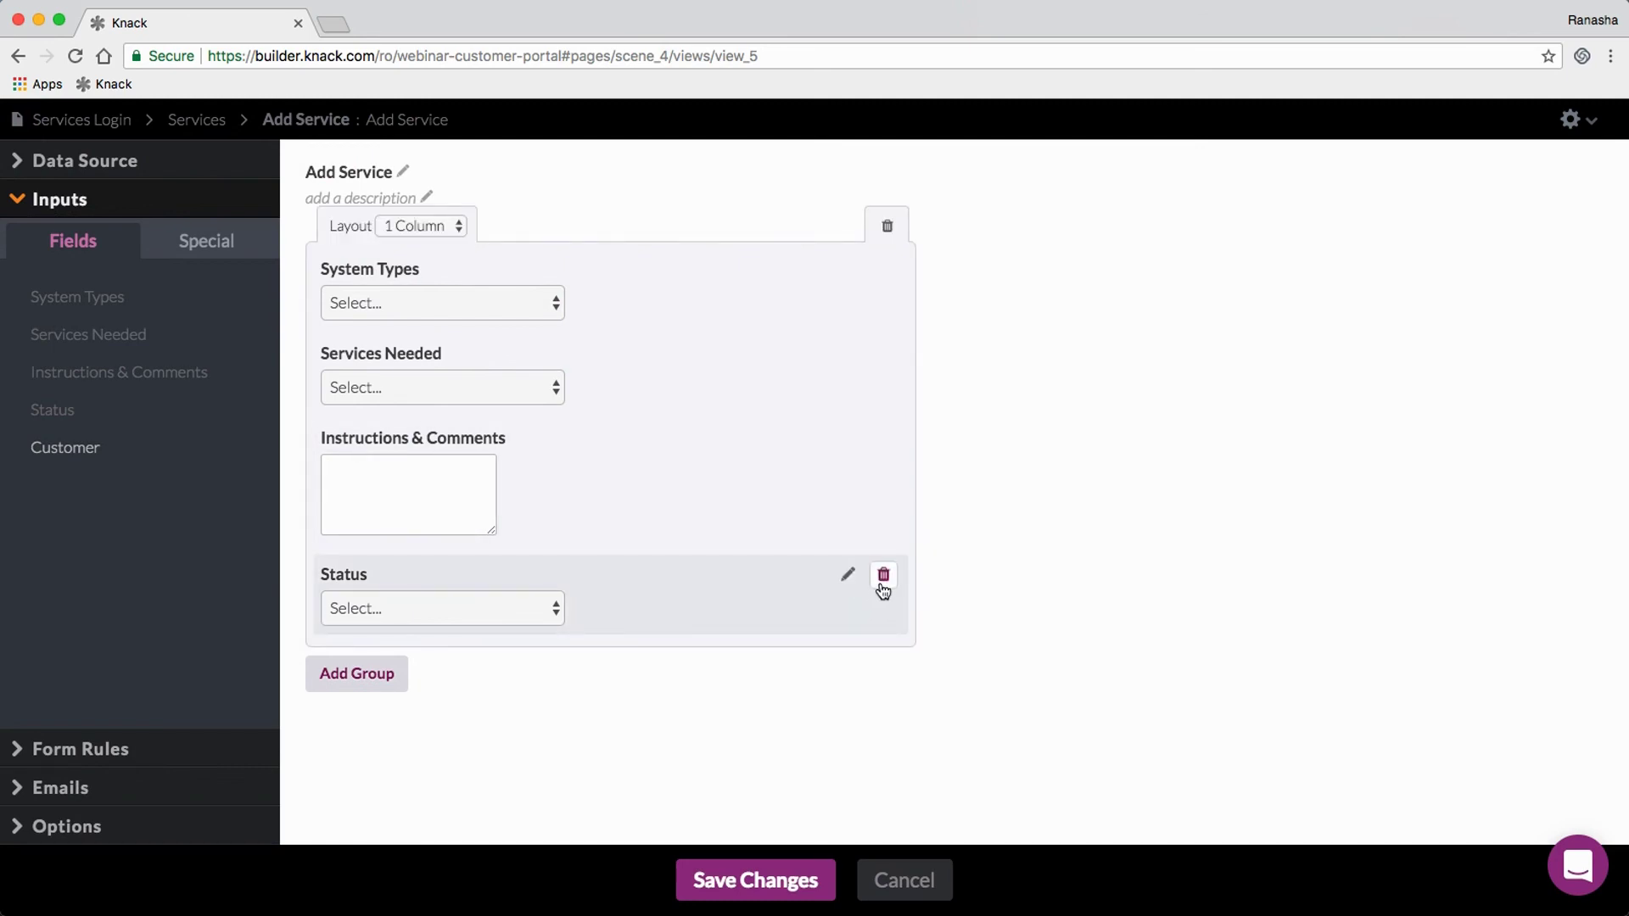
{"action": "left_click", "coordinate": [882, 577]}
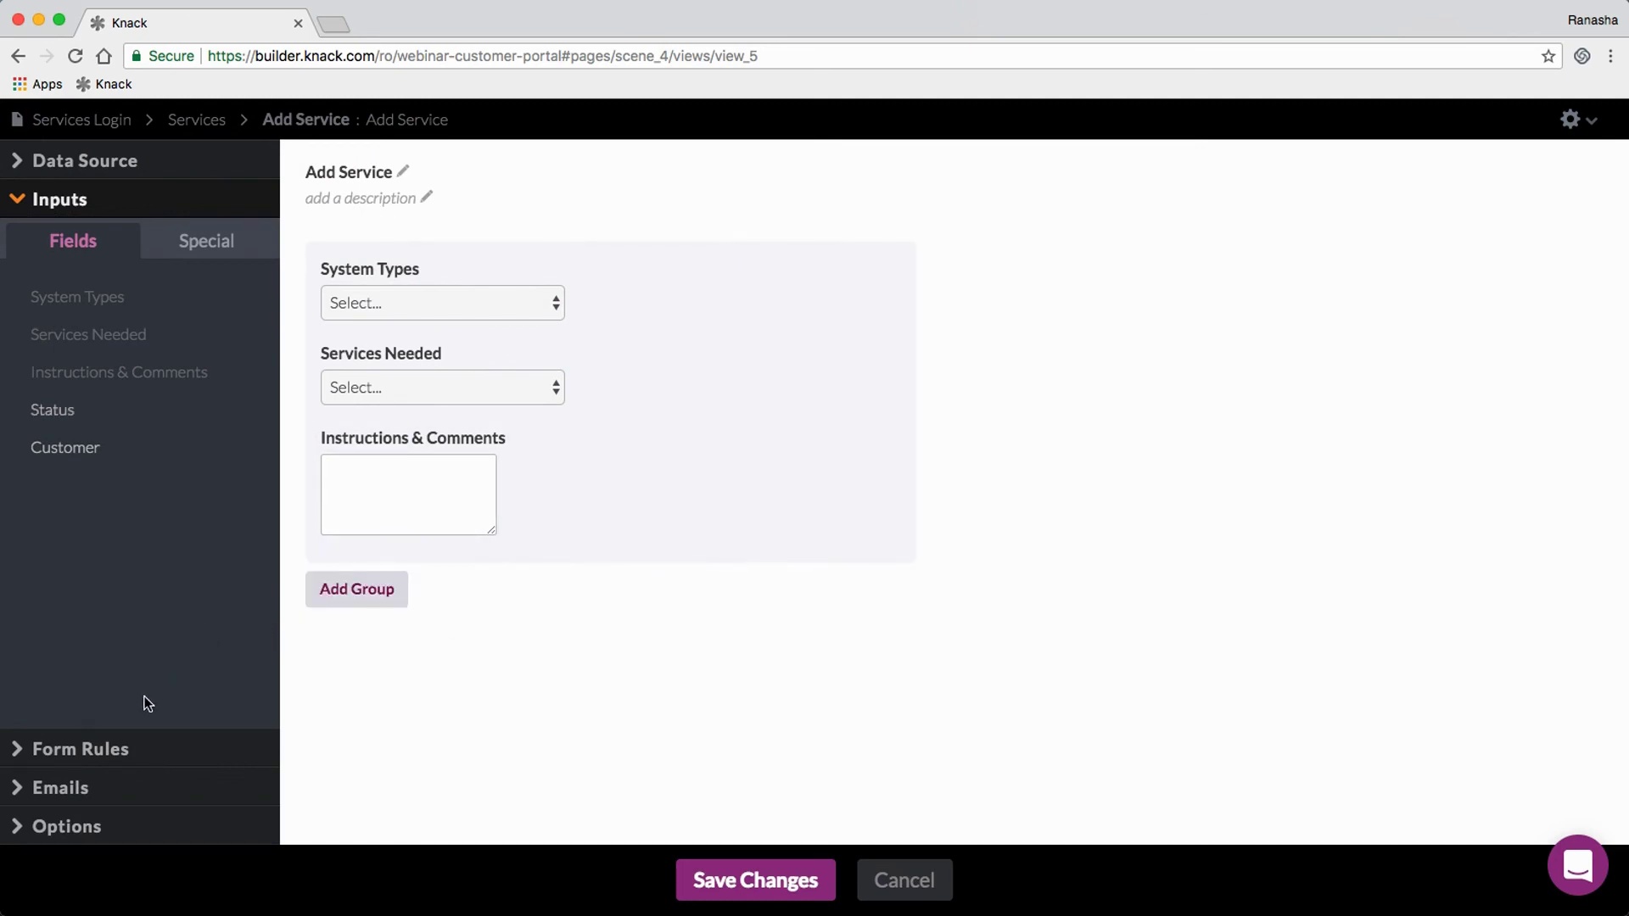
{"action": "left_click", "coordinate": [120, 754]}
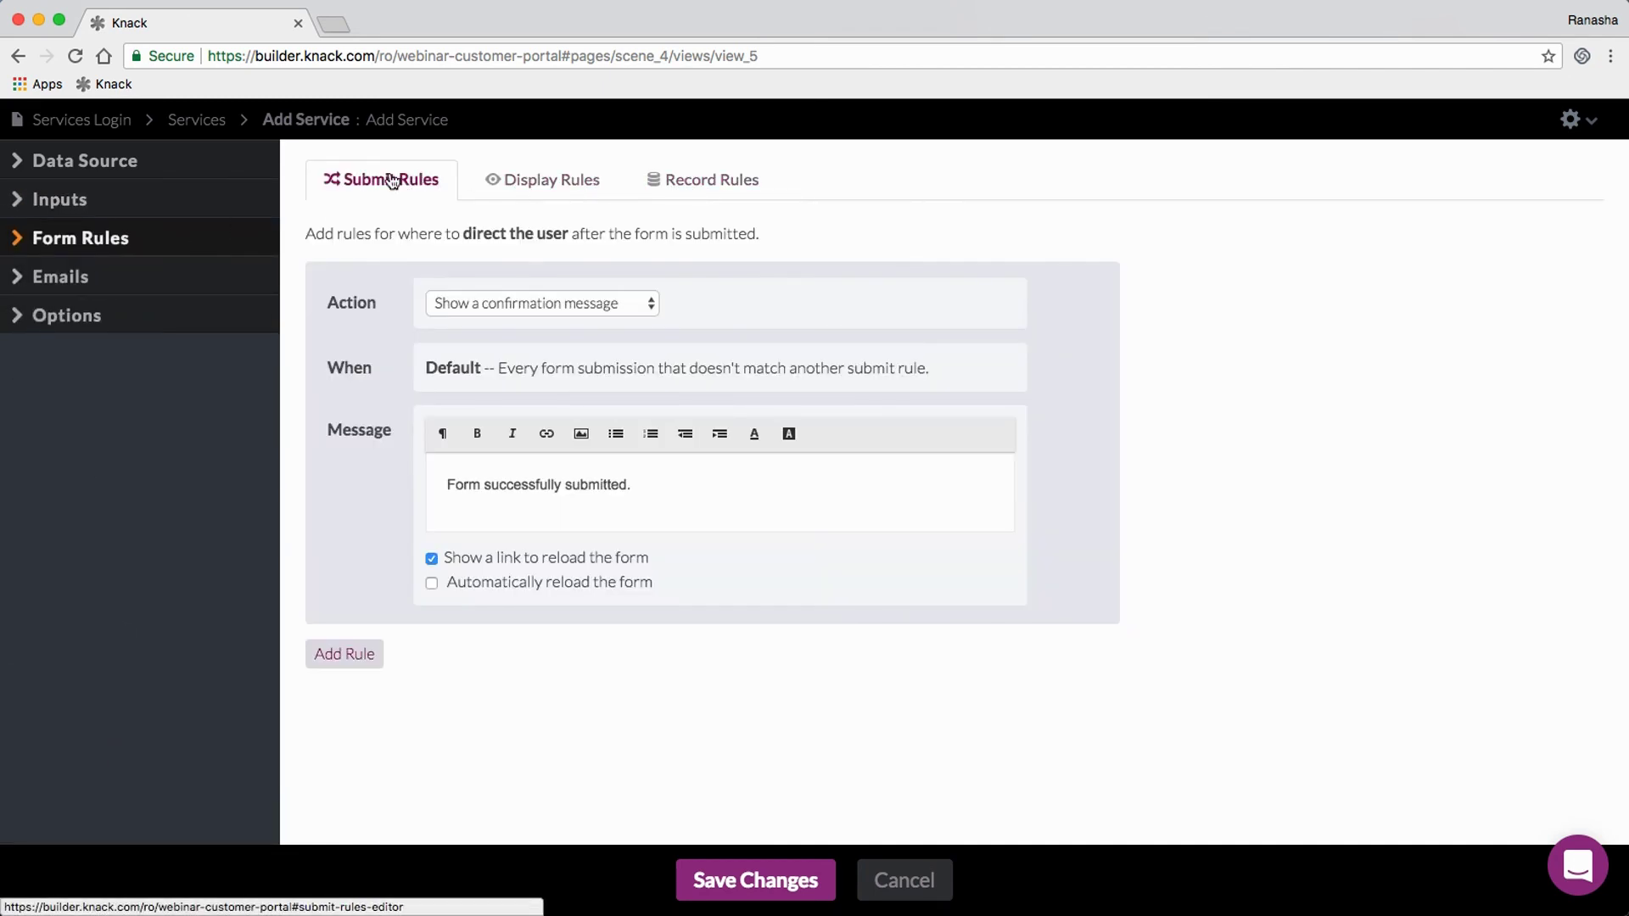
Step: Look through the form's record, submit and display rules
{"action": "left_click", "coordinate": [687, 182]}
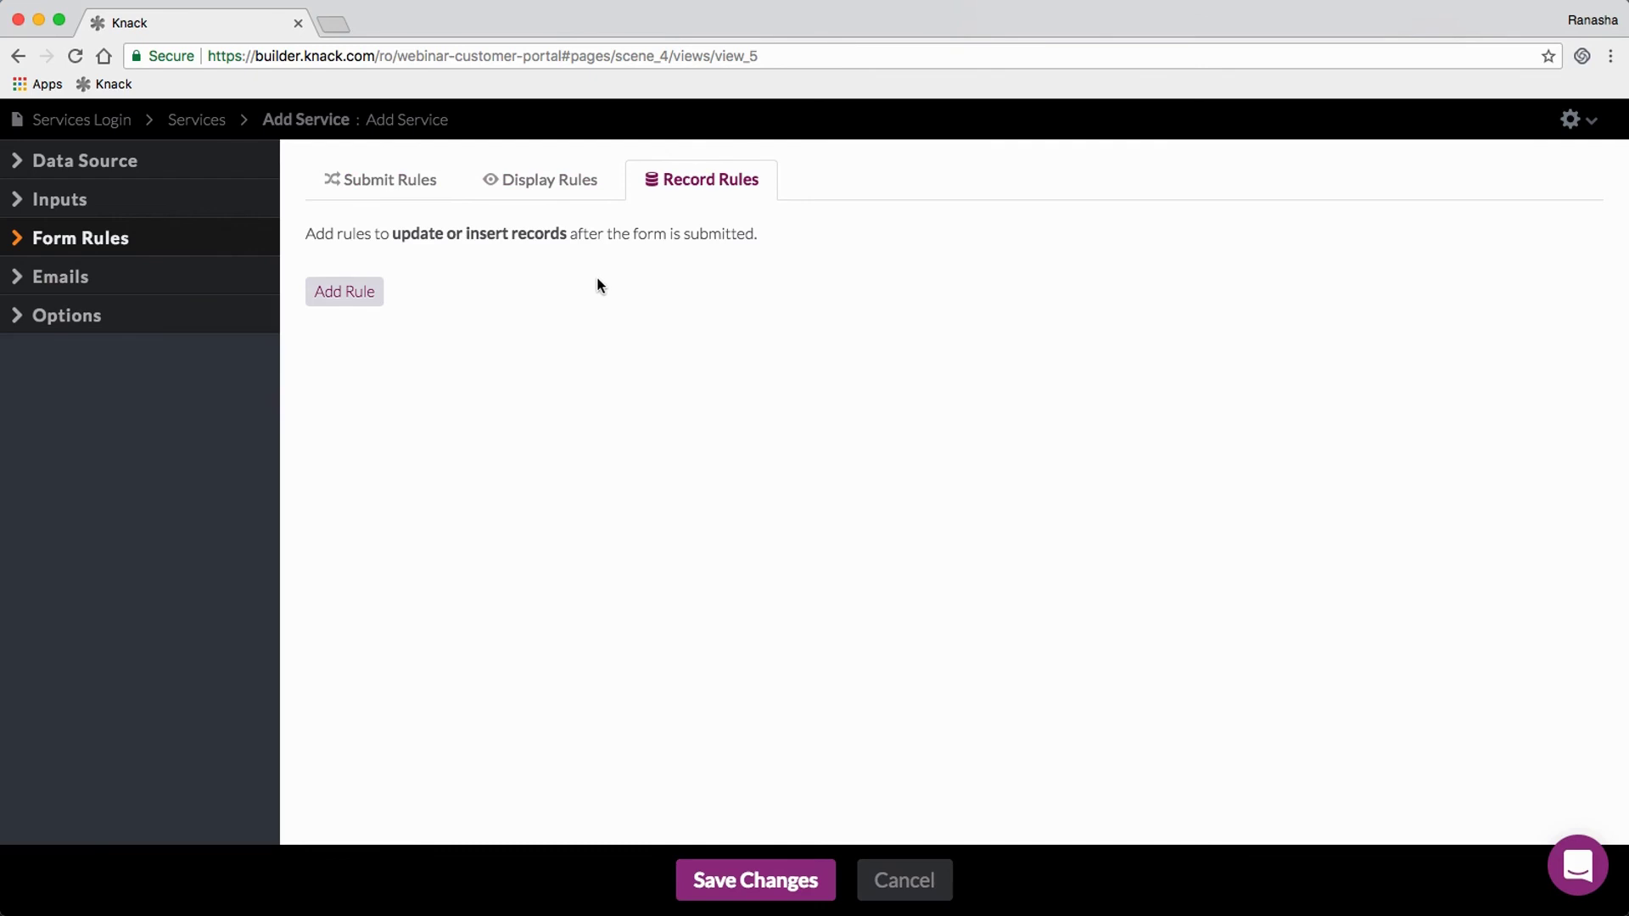
{"action": "left_click", "coordinate": [403, 192]}
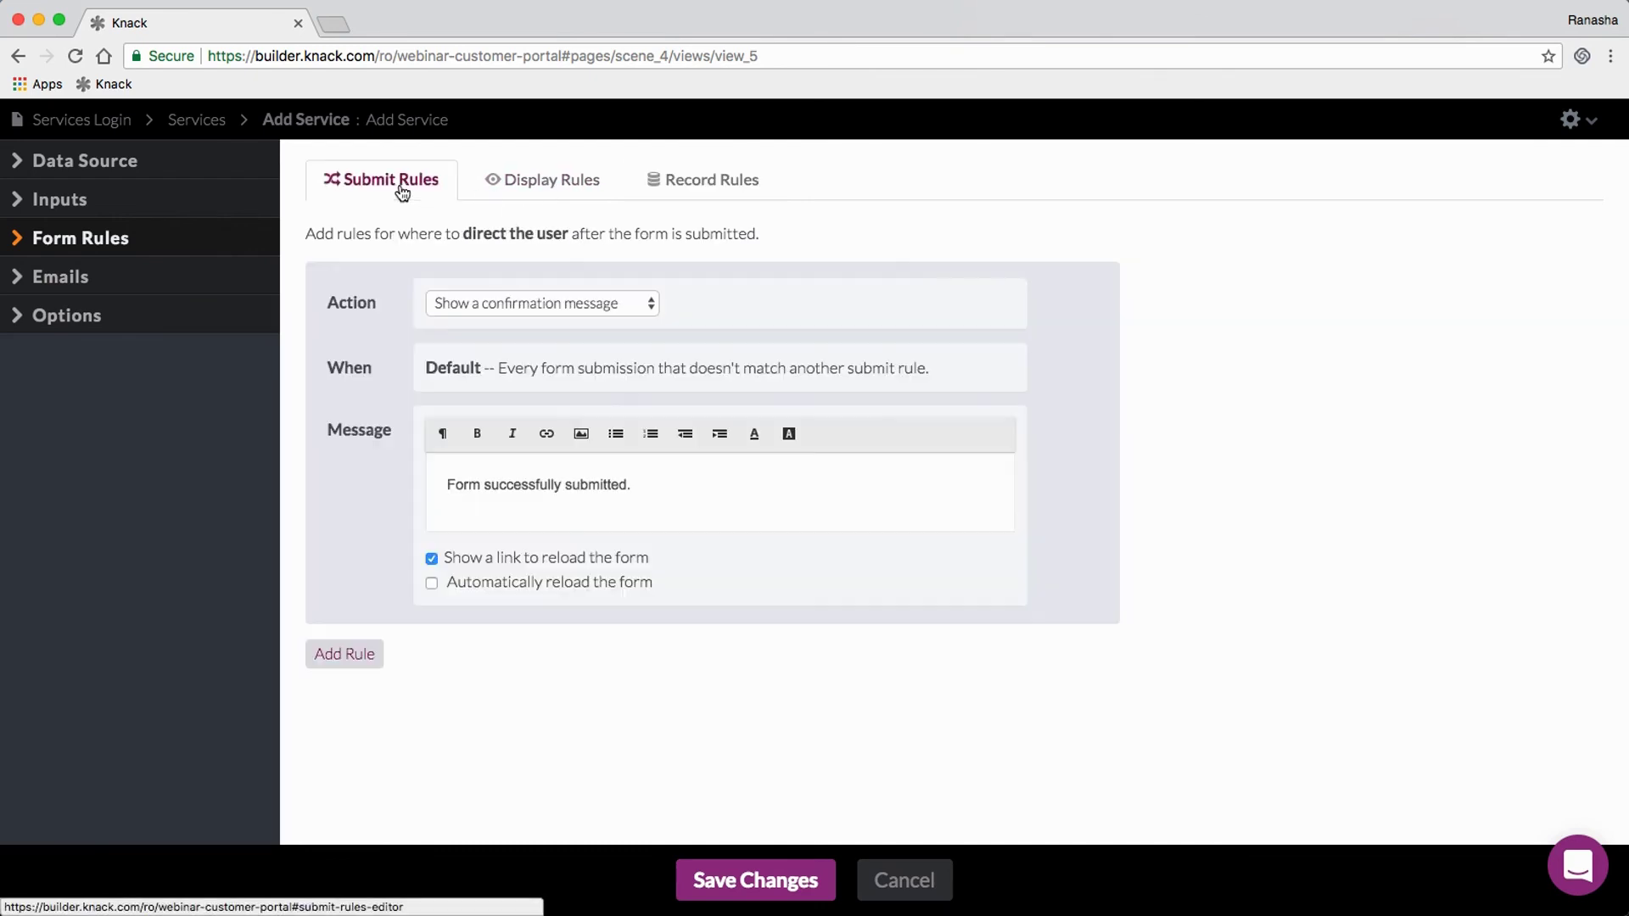
{"action": "left_click", "coordinate": [539, 187]}
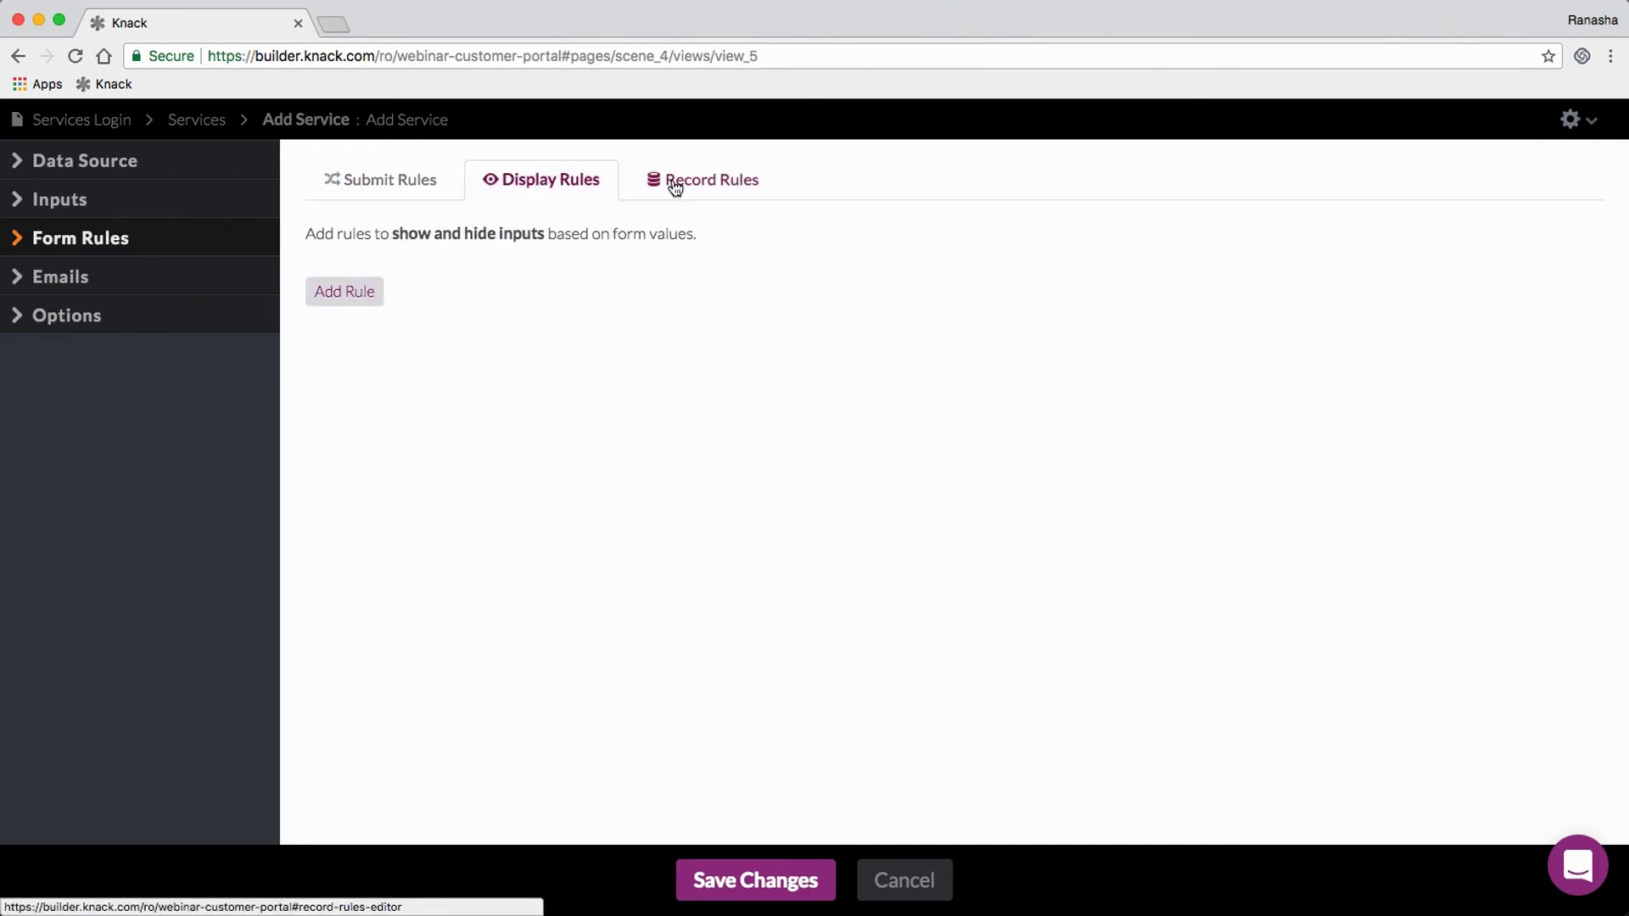
{"action": "left_click", "coordinate": [675, 188]}
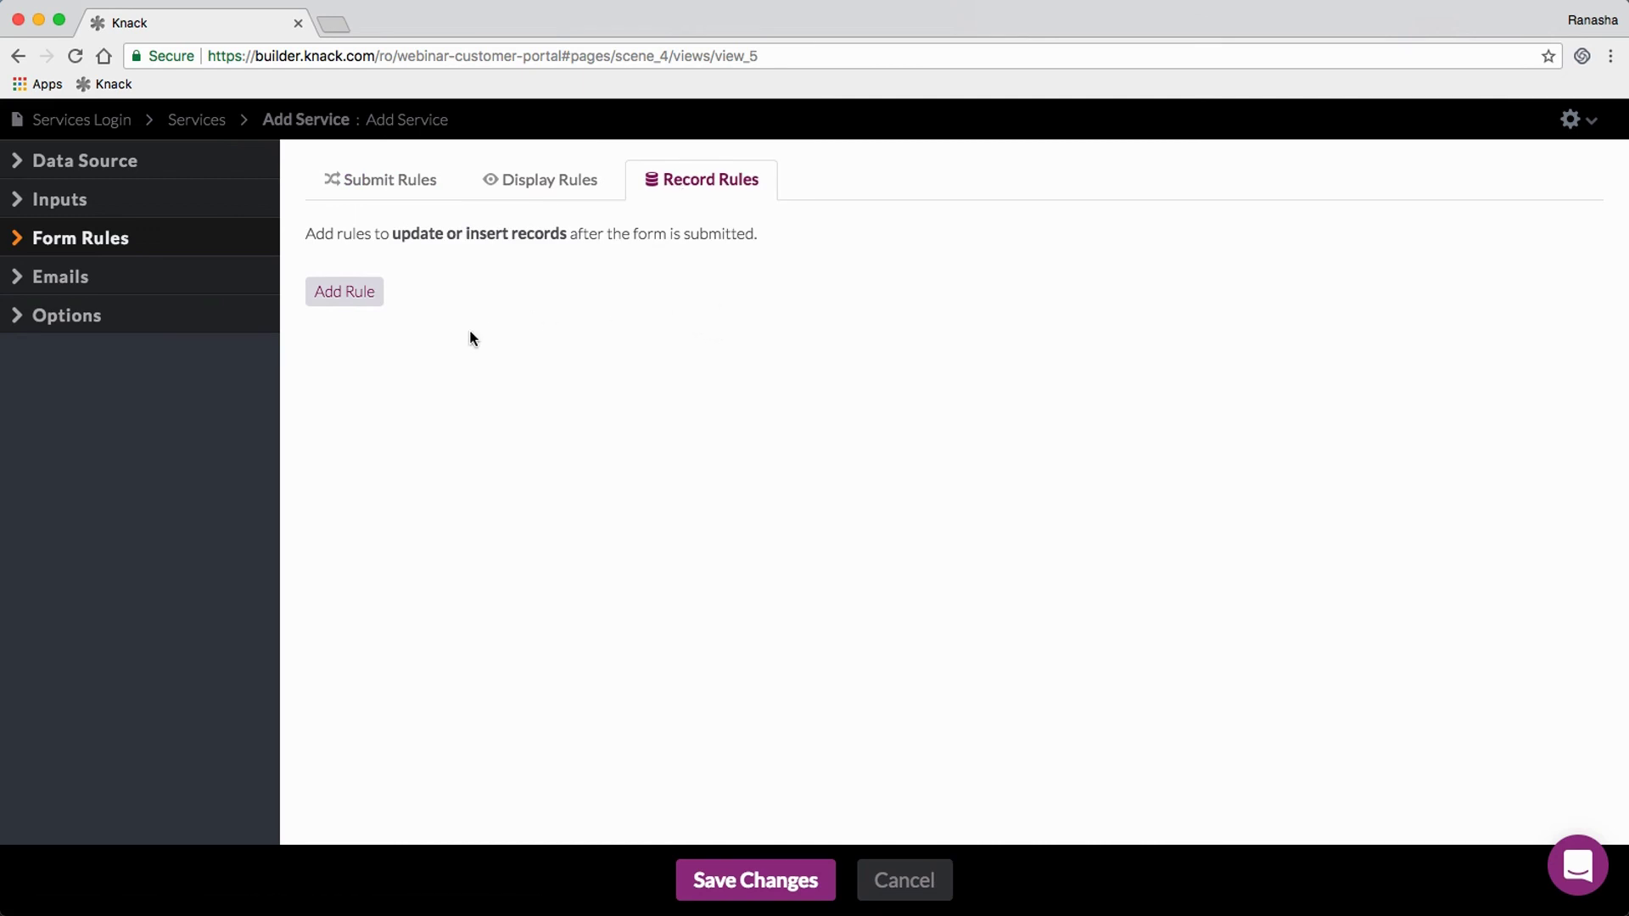
Step: Add a record rule that sets Status to the custom value Open
{"action": "double_click", "coordinate": [343, 297]}
{"action": "left_click", "coordinate": [656, 302]}
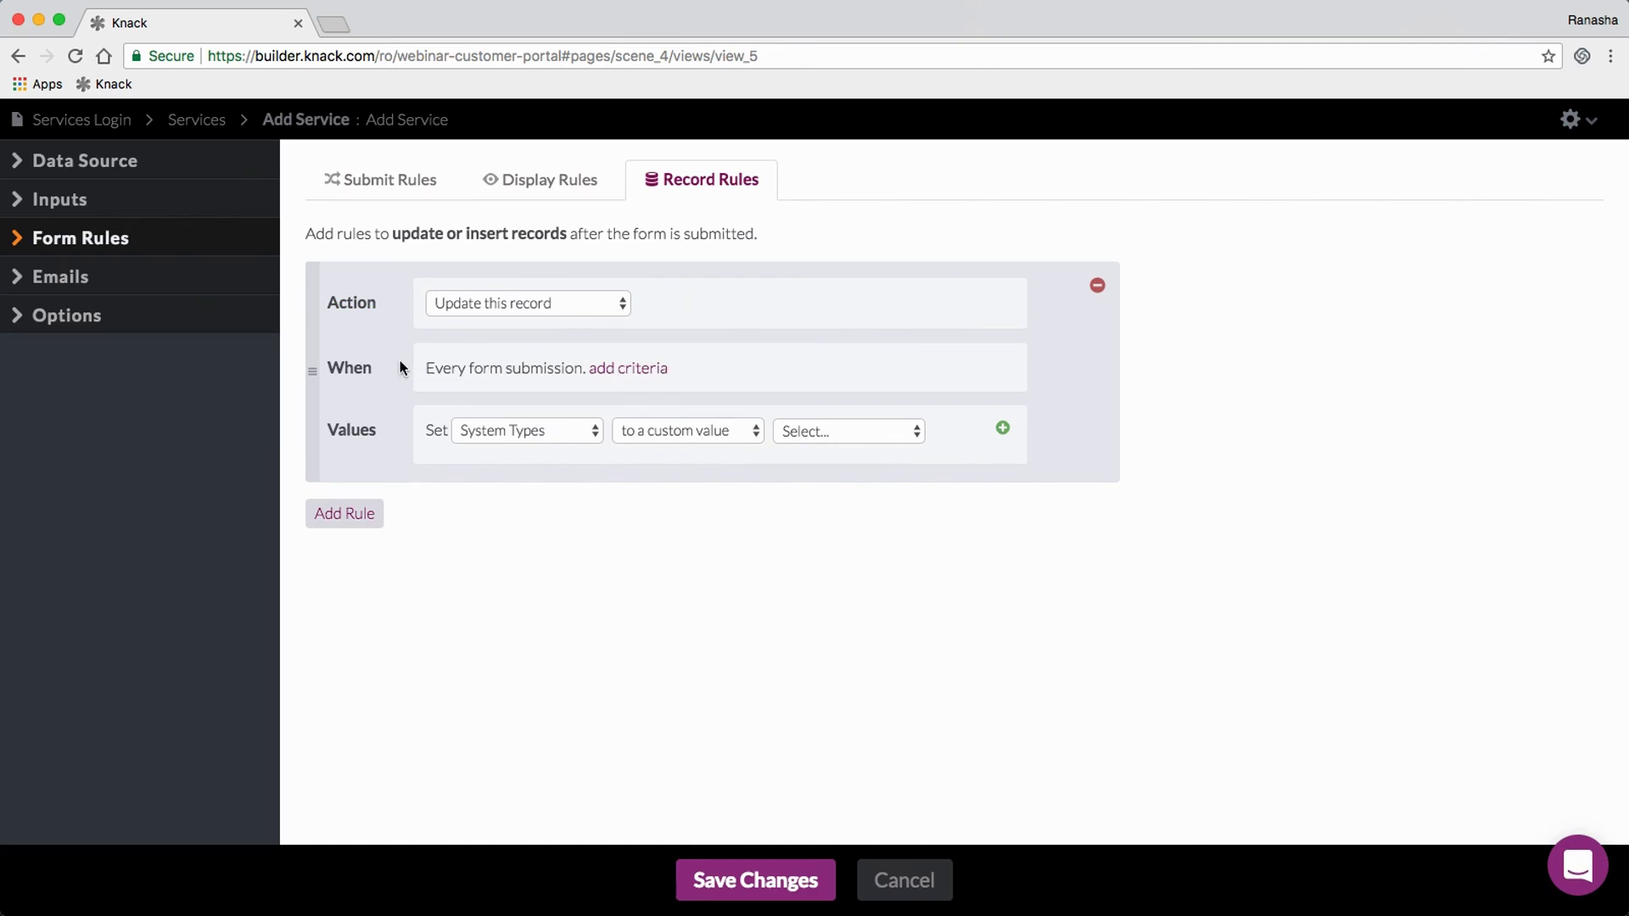
{"action": "left_click", "coordinate": [551, 430]}
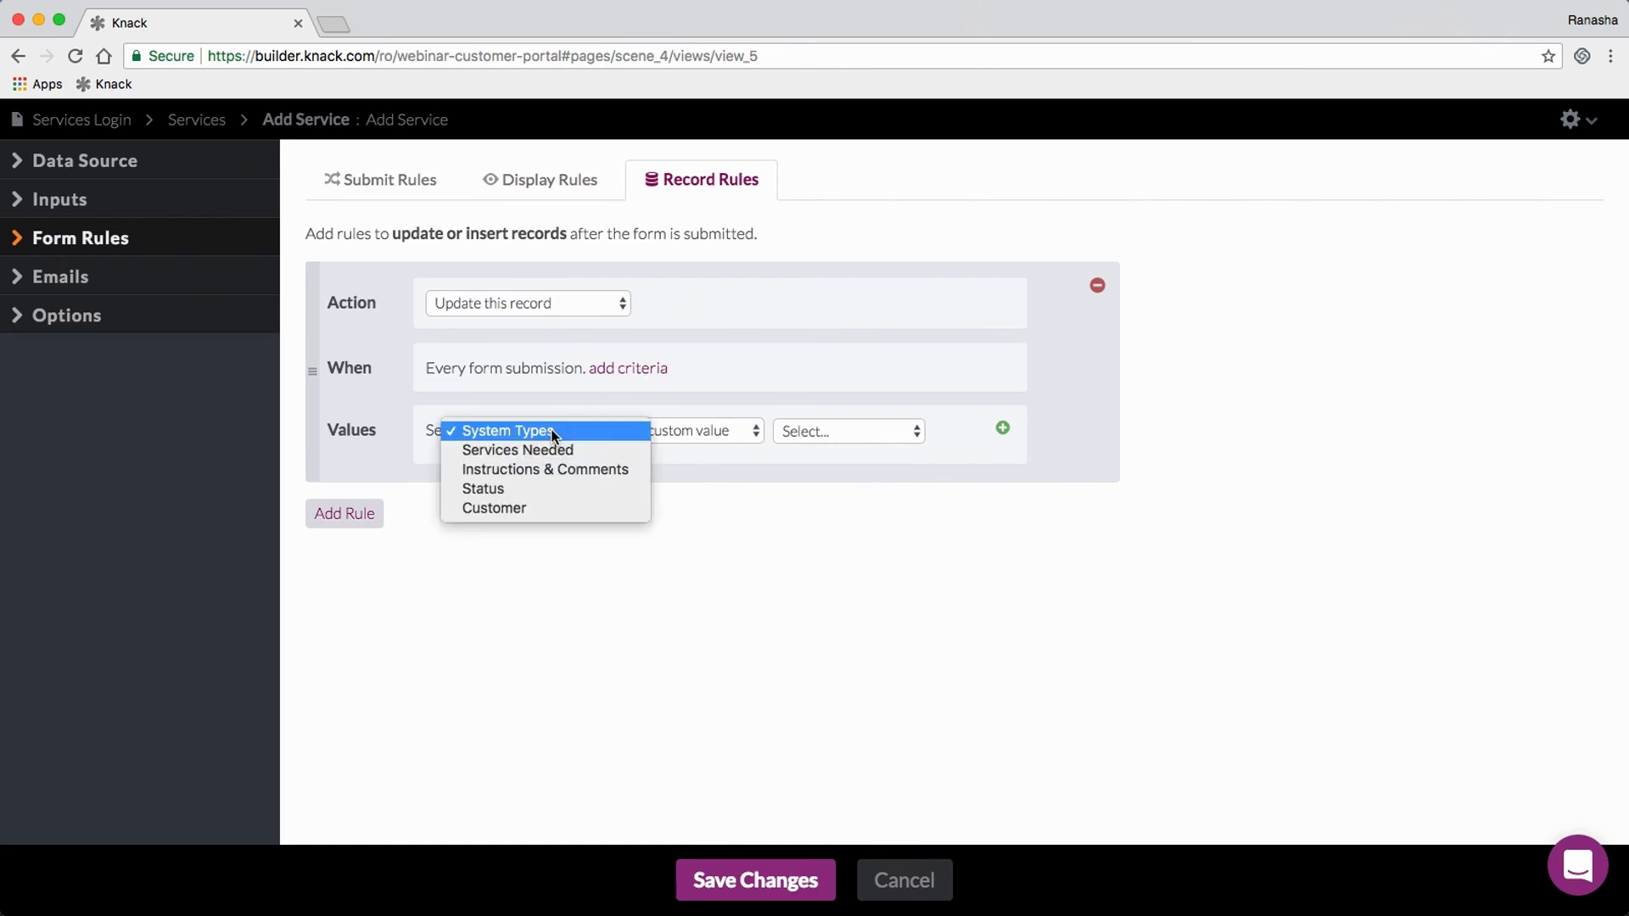
{"action": "left_click", "coordinate": [534, 493]}
{"action": "left_click", "coordinate": [819, 430]}
{"action": "left_click", "coordinate": [823, 455]}
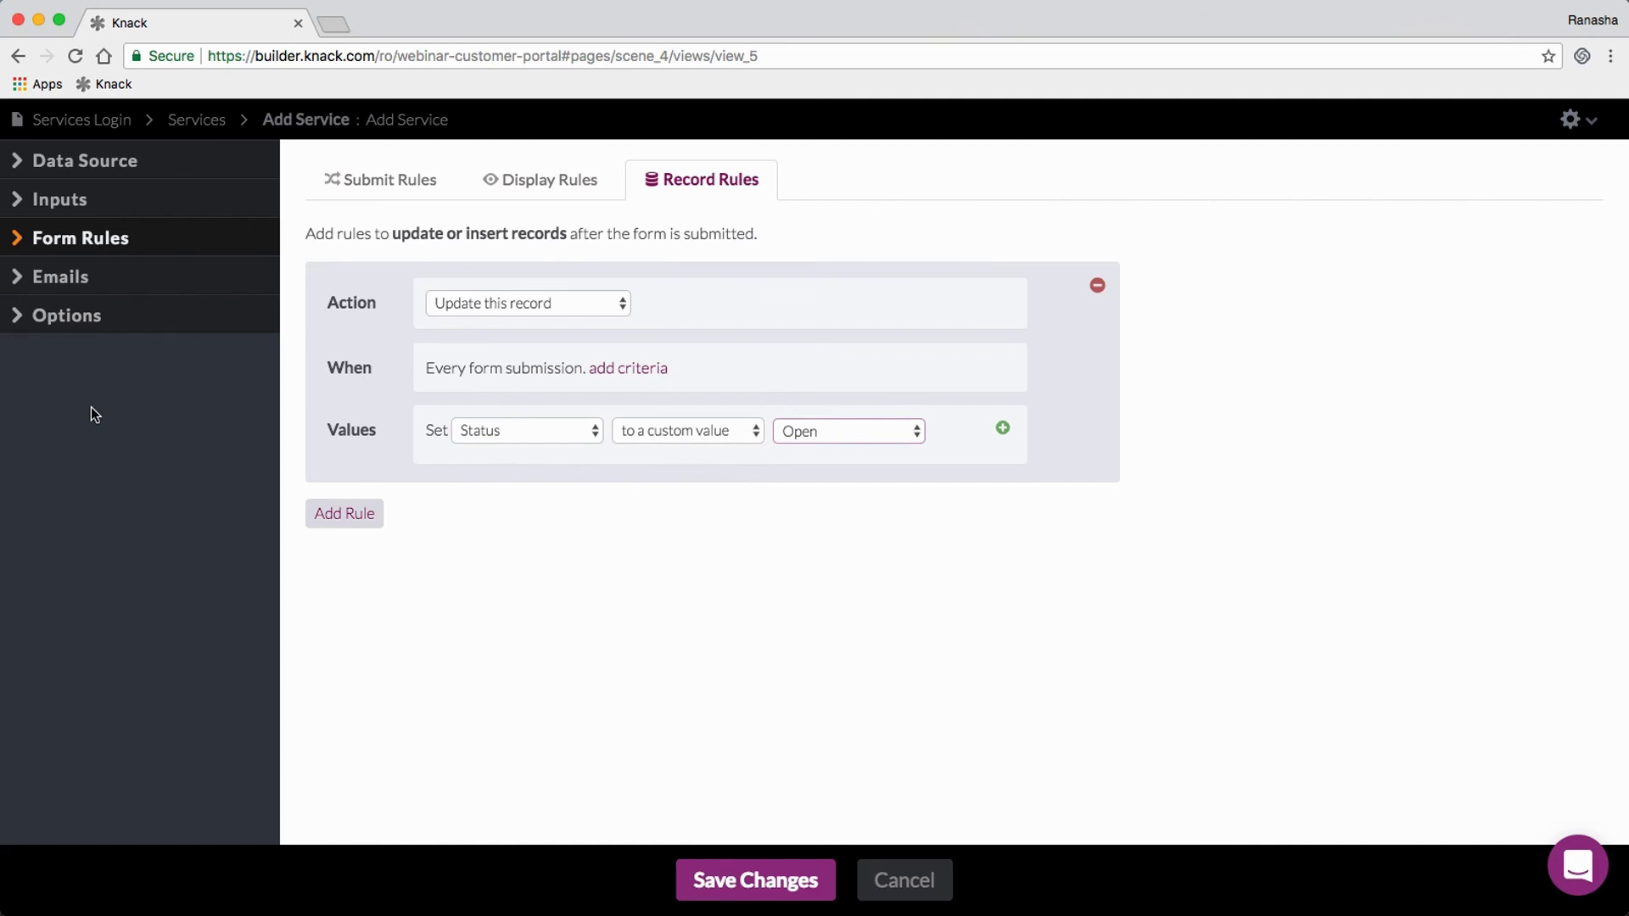
Step: Try a 'Send a custom email' rule, remove it, and save the form's rules
{"action": "left_click", "coordinate": [75, 280]}
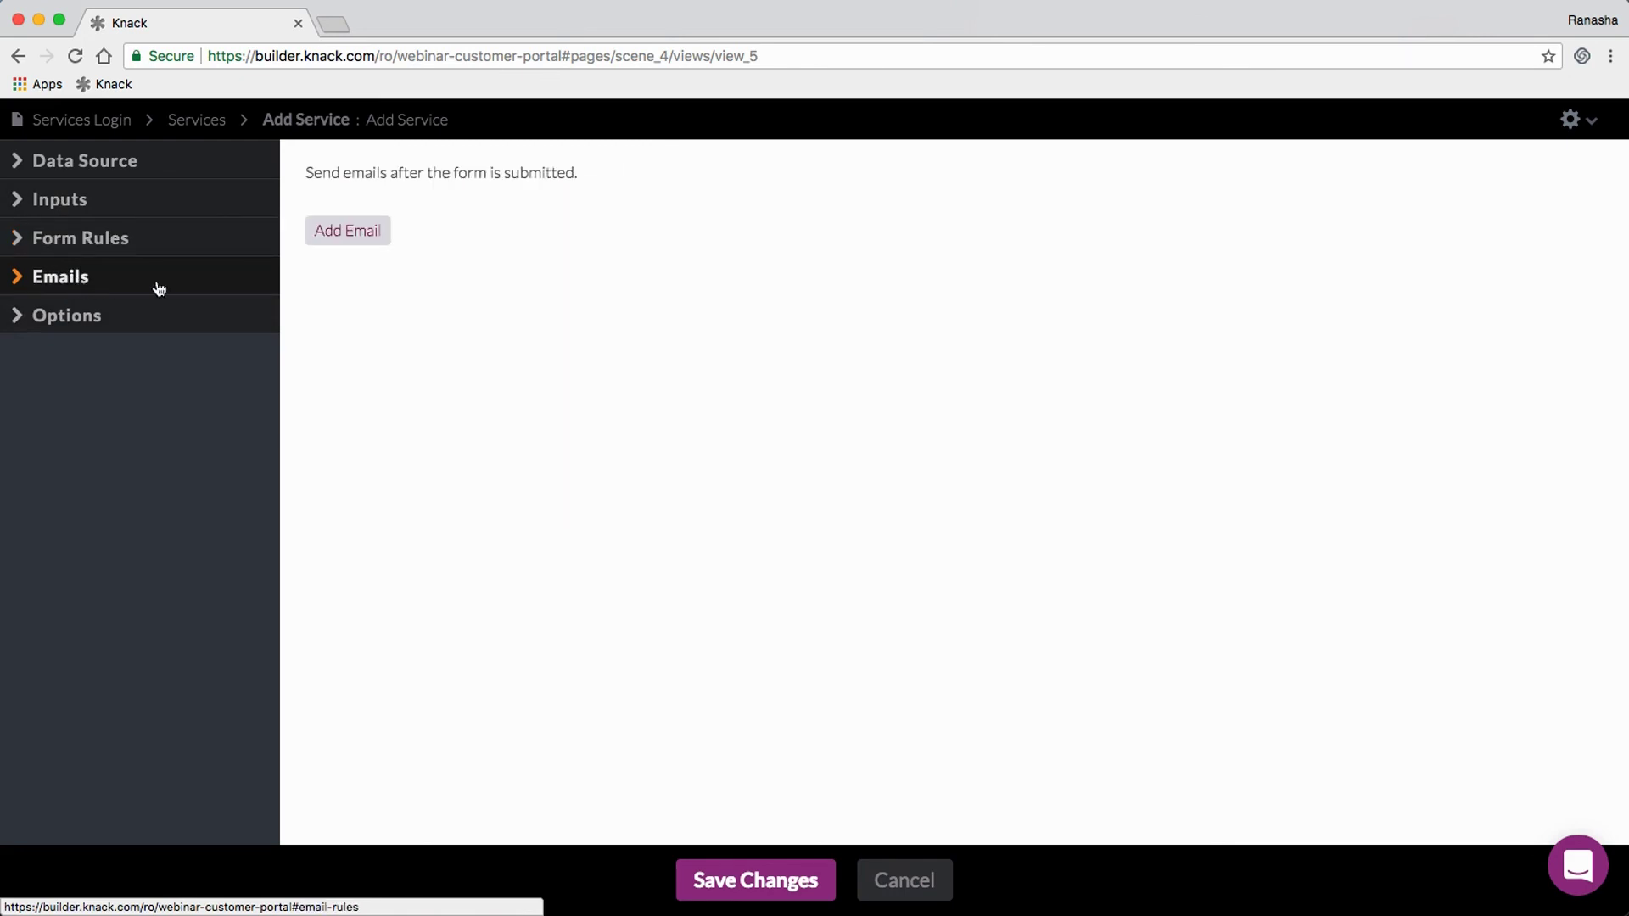
{"action": "left_click", "coordinate": [360, 235]}
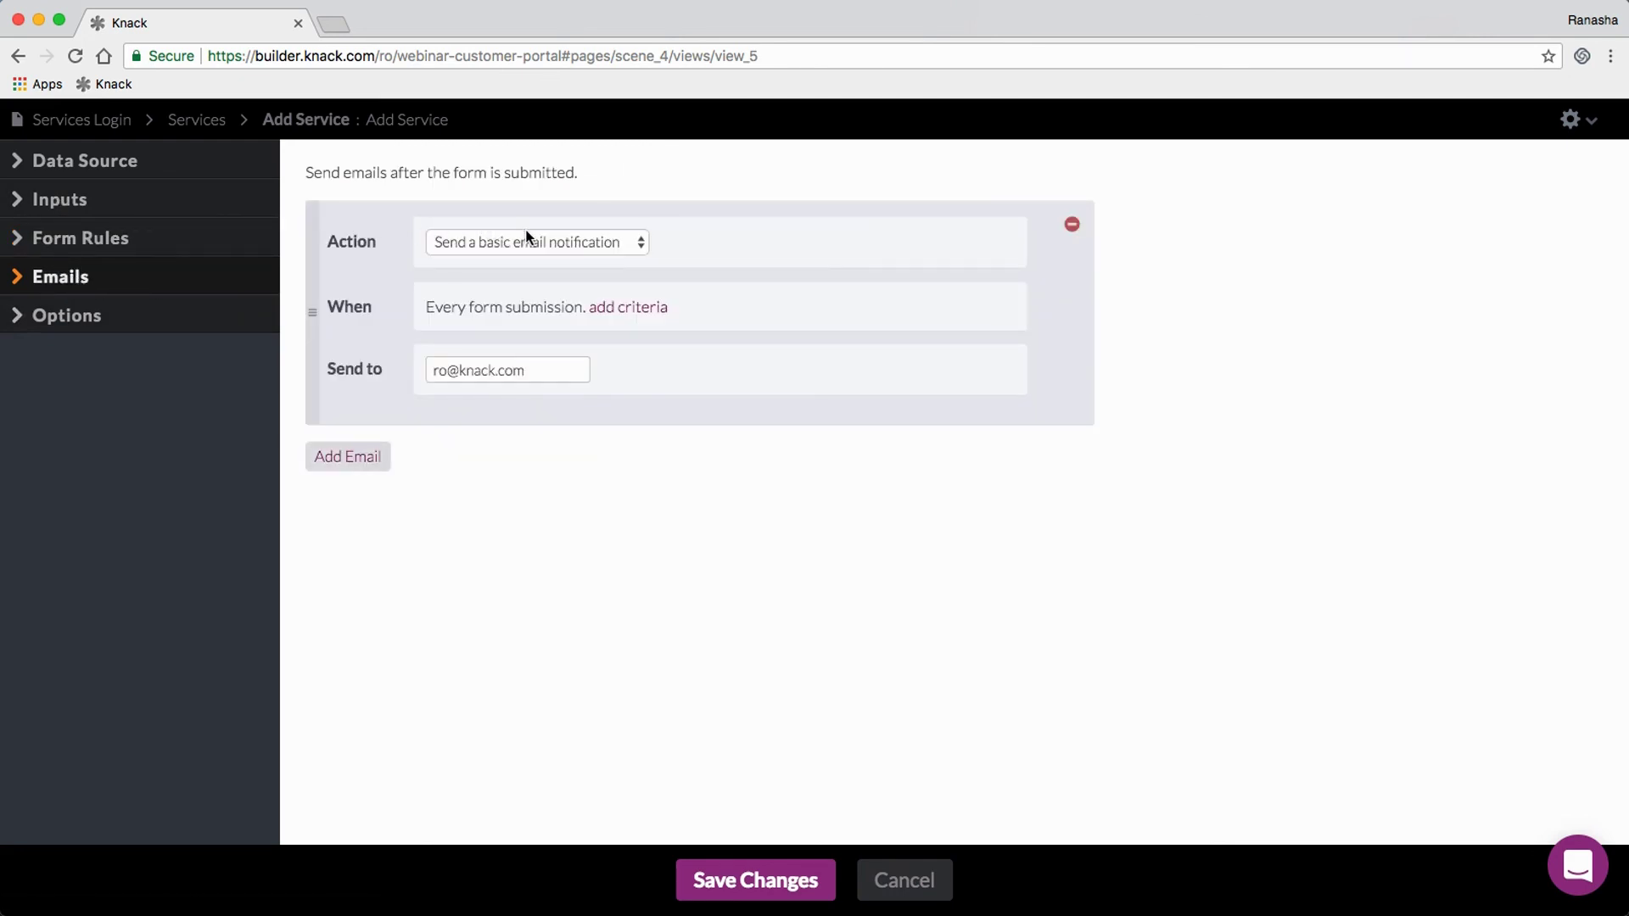
{"action": "left_click", "coordinate": [599, 246]}
{"action": "left_click", "coordinate": [601, 260]}
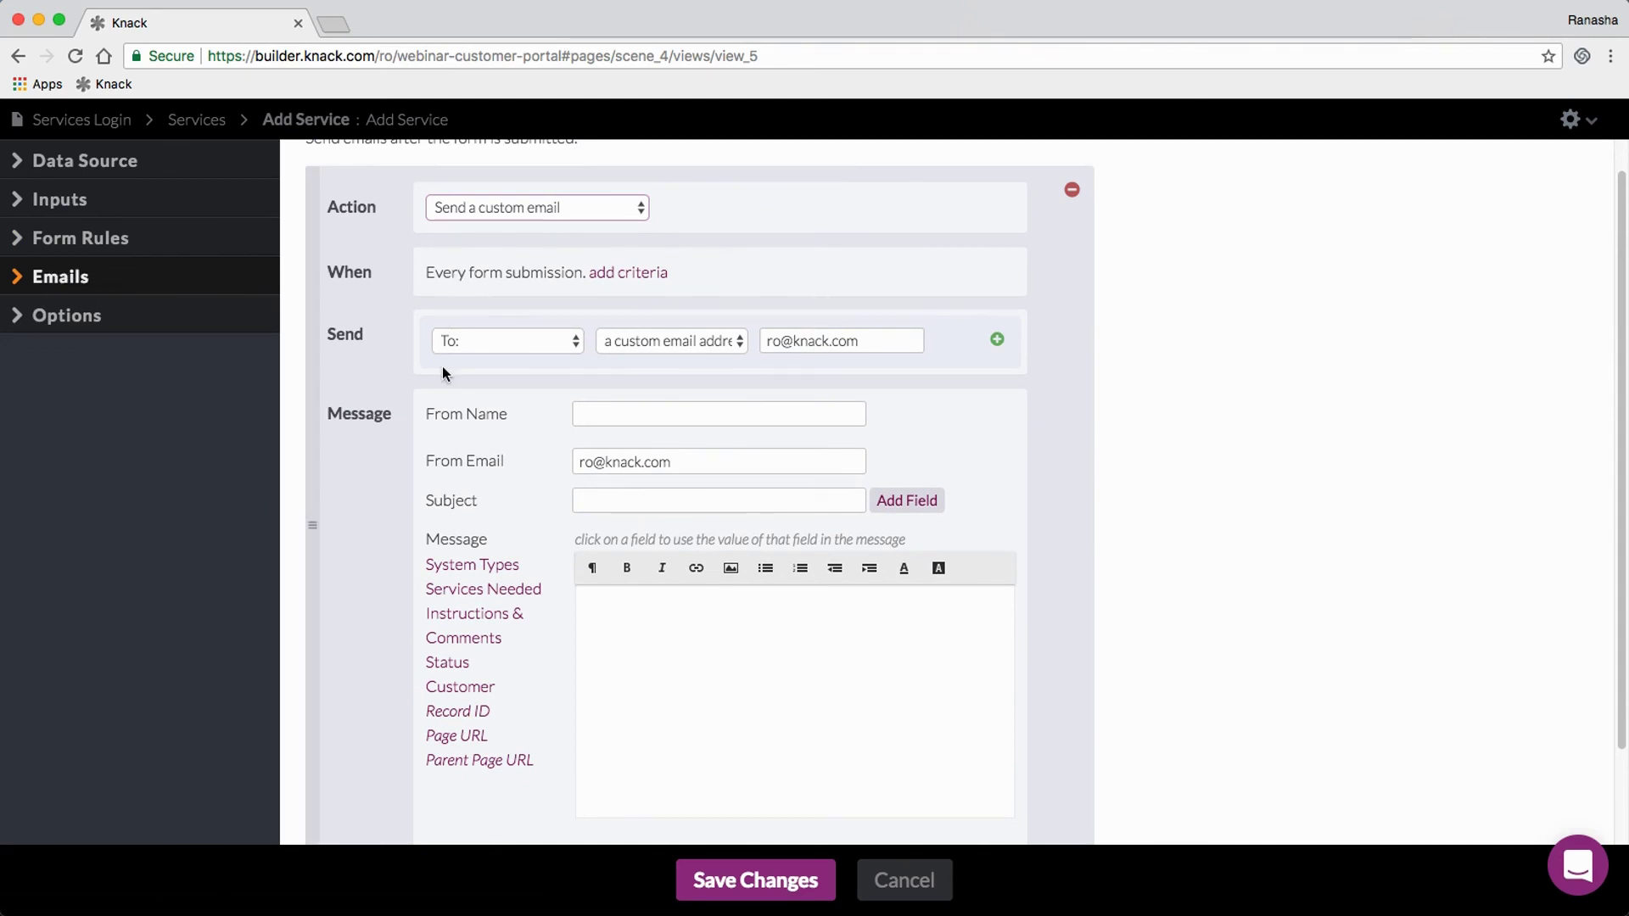
{"action": "scroll", "coordinate": [548, 389], "scroll_direction": "up", "scroll_amount": 1}
{"action": "scroll", "coordinate": [866, 684], "scroll_direction": "down", "scroll_amount": 3}
{"action": "scroll", "coordinate": [967, 302], "scroll_direction": "up", "scroll_amount": 4}
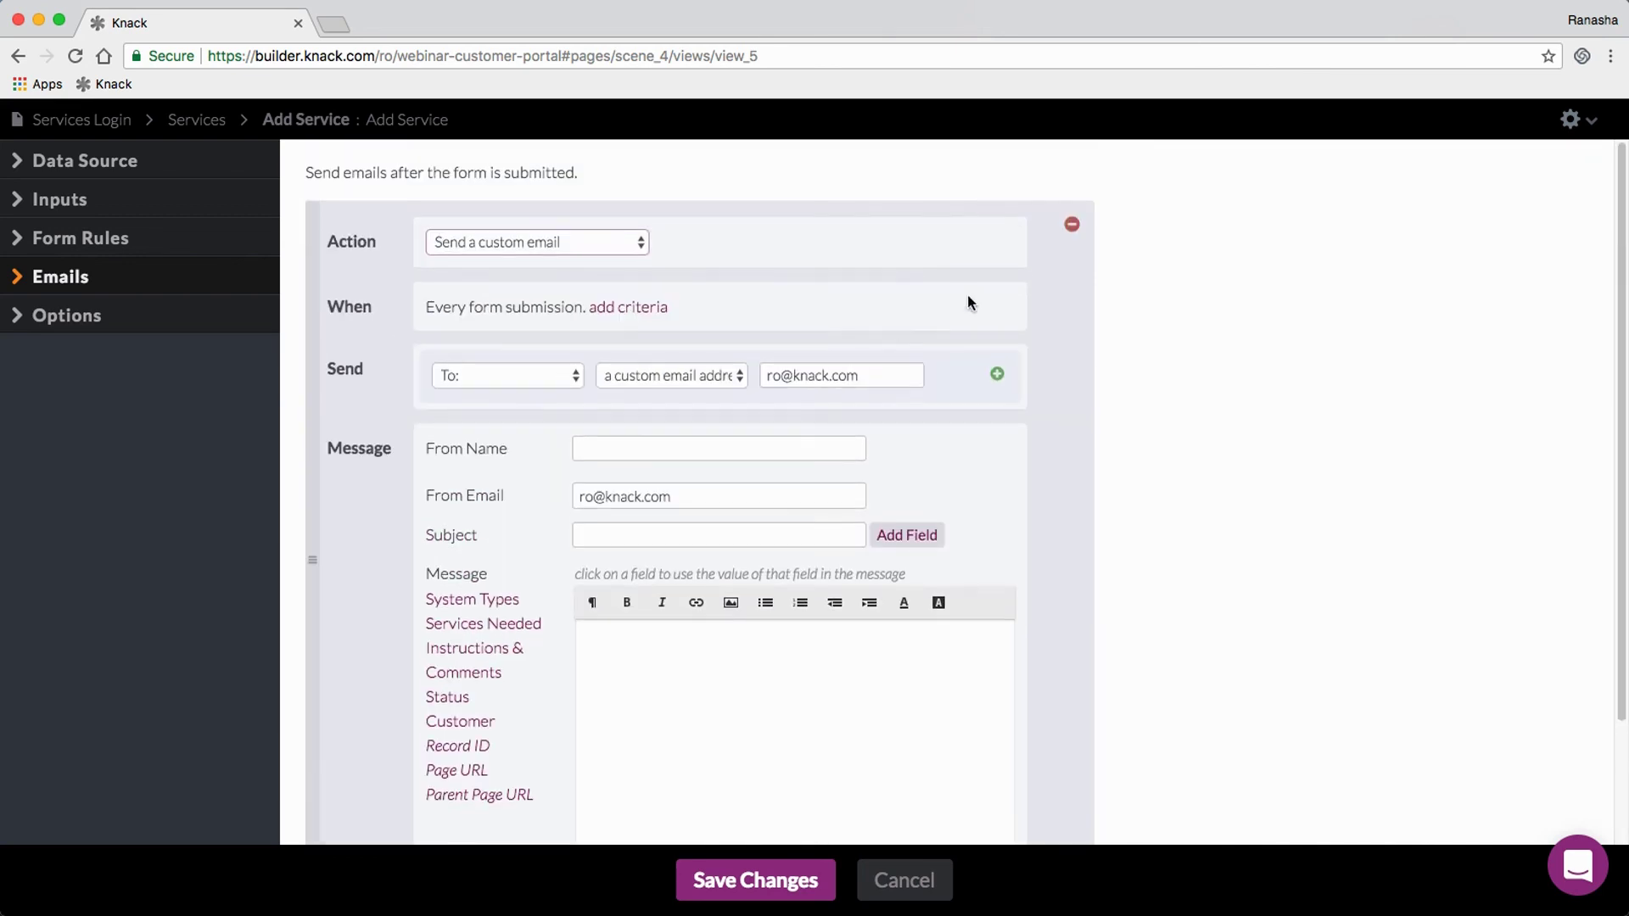
{"action": "left_click", "coordinate": [1072, 223]}
{"action": "left_click", "coordinate": [764, 893]}
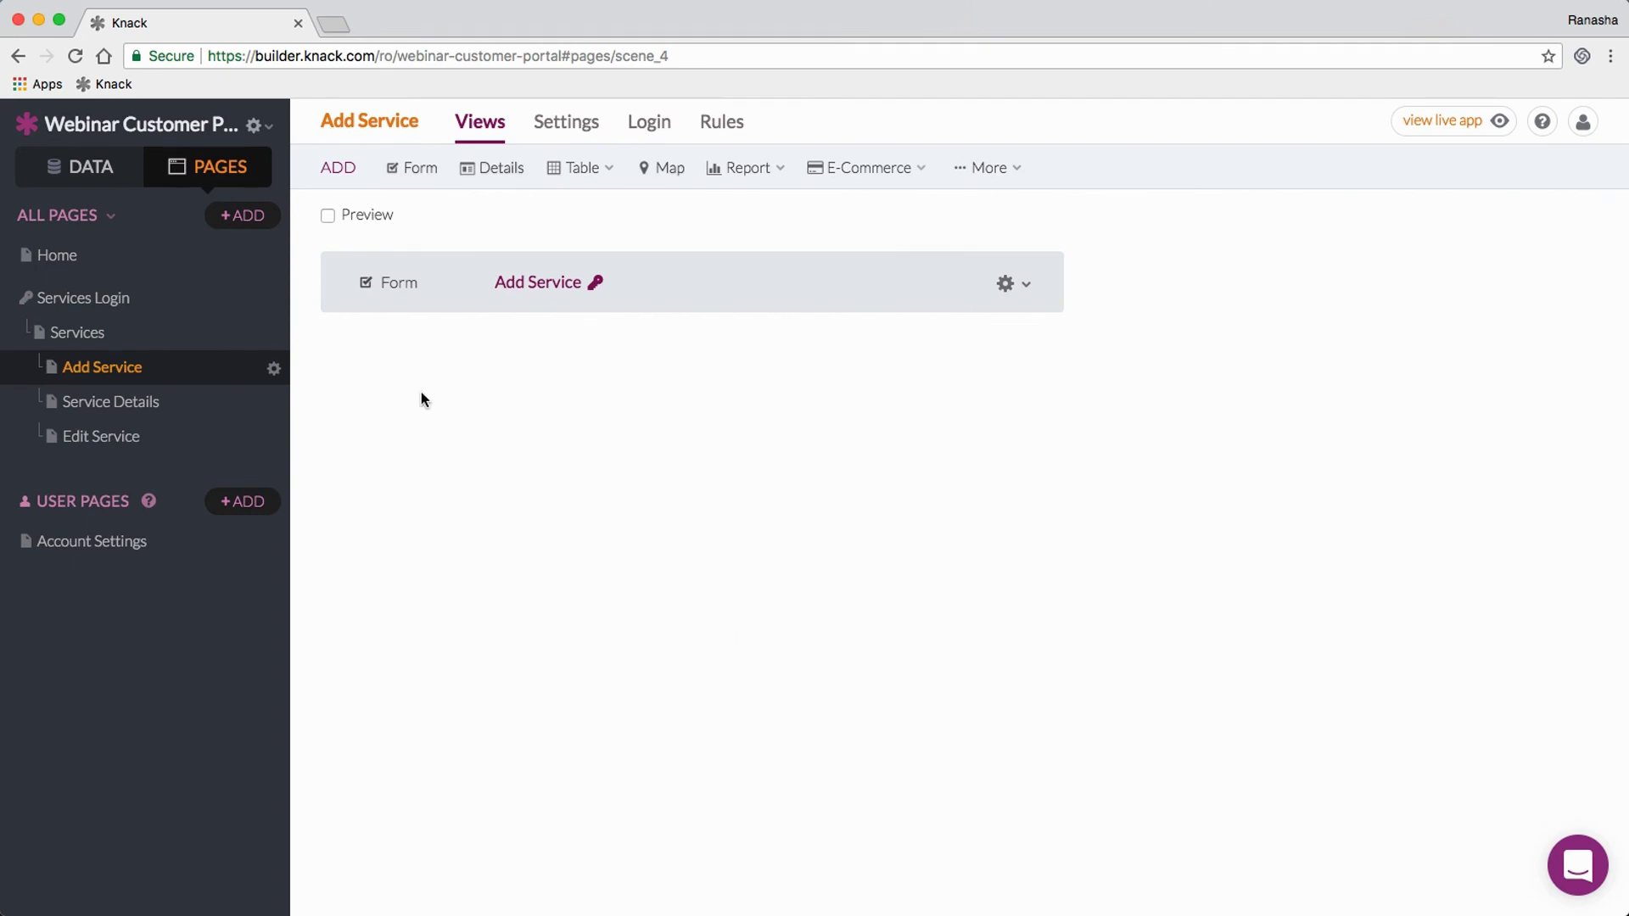
Step: Delete the Home page through its gear menu, then open the Services Login page
{"action": "left_click", "coordinate": [76, 262]}
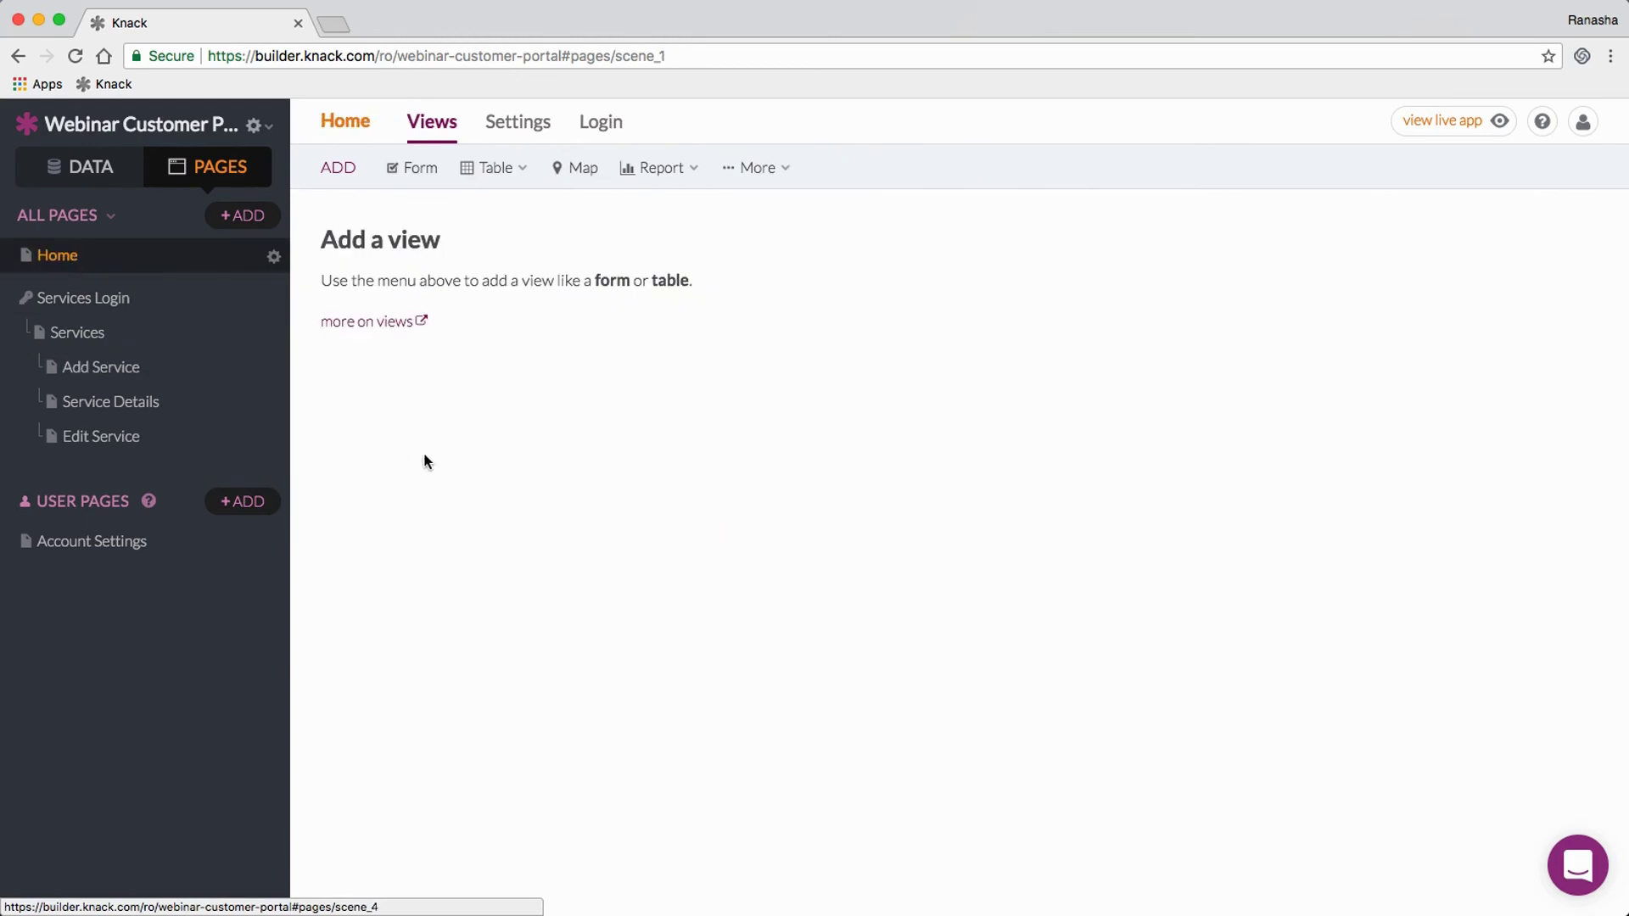
{"action": "left_click", "coordinate": [275, 257]}
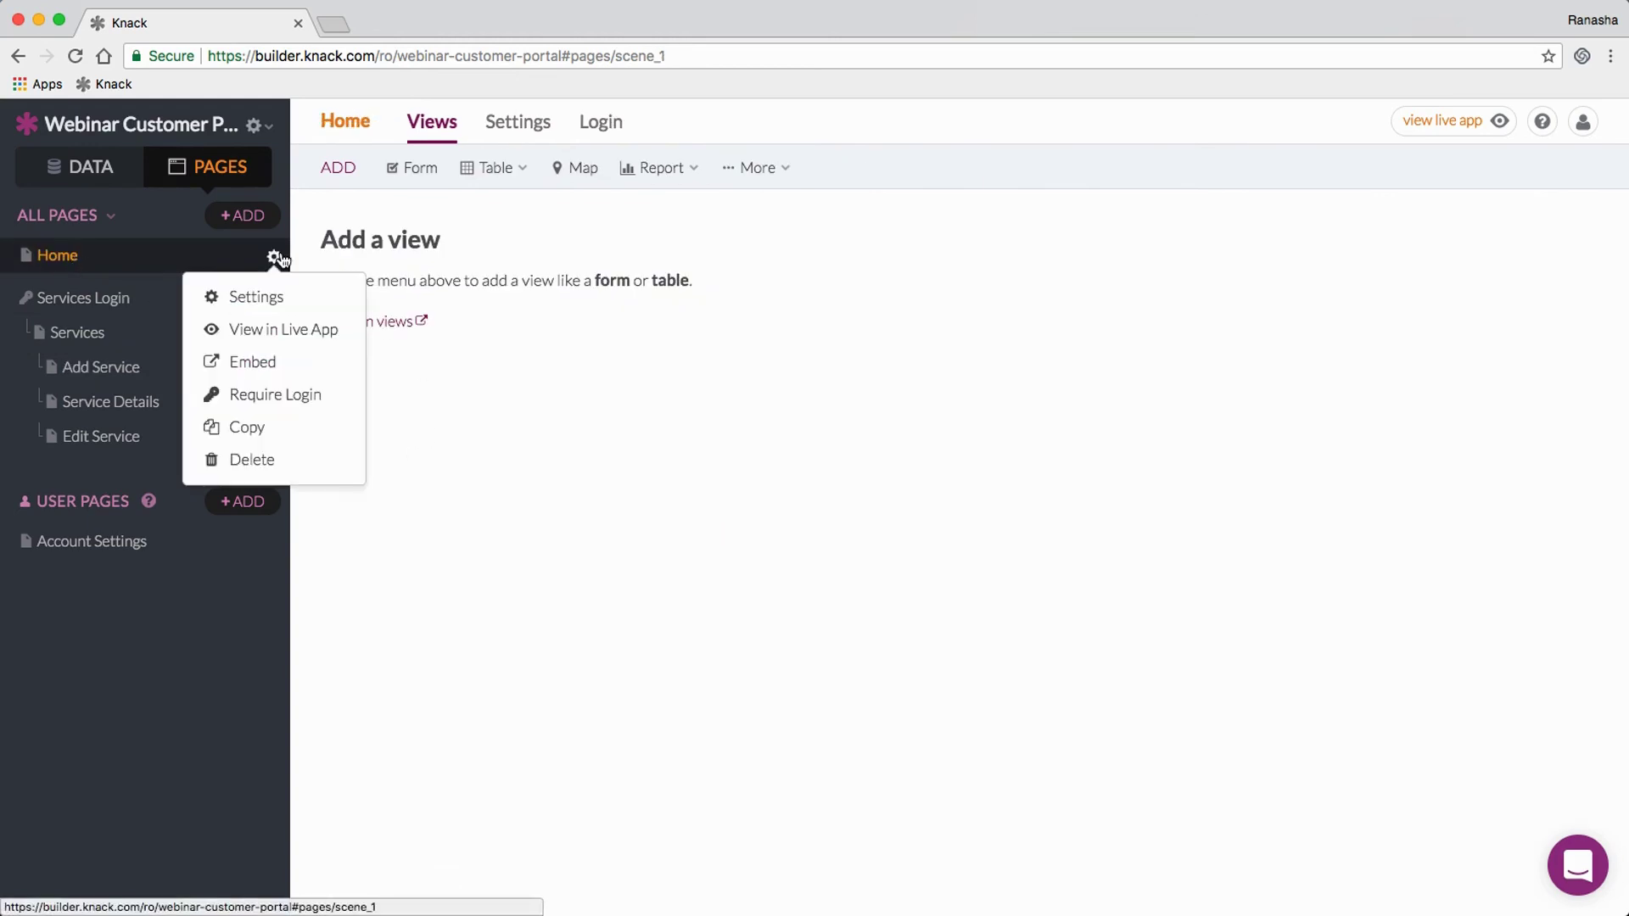
{"action": "left_click", "coordinate": [267, 463]}
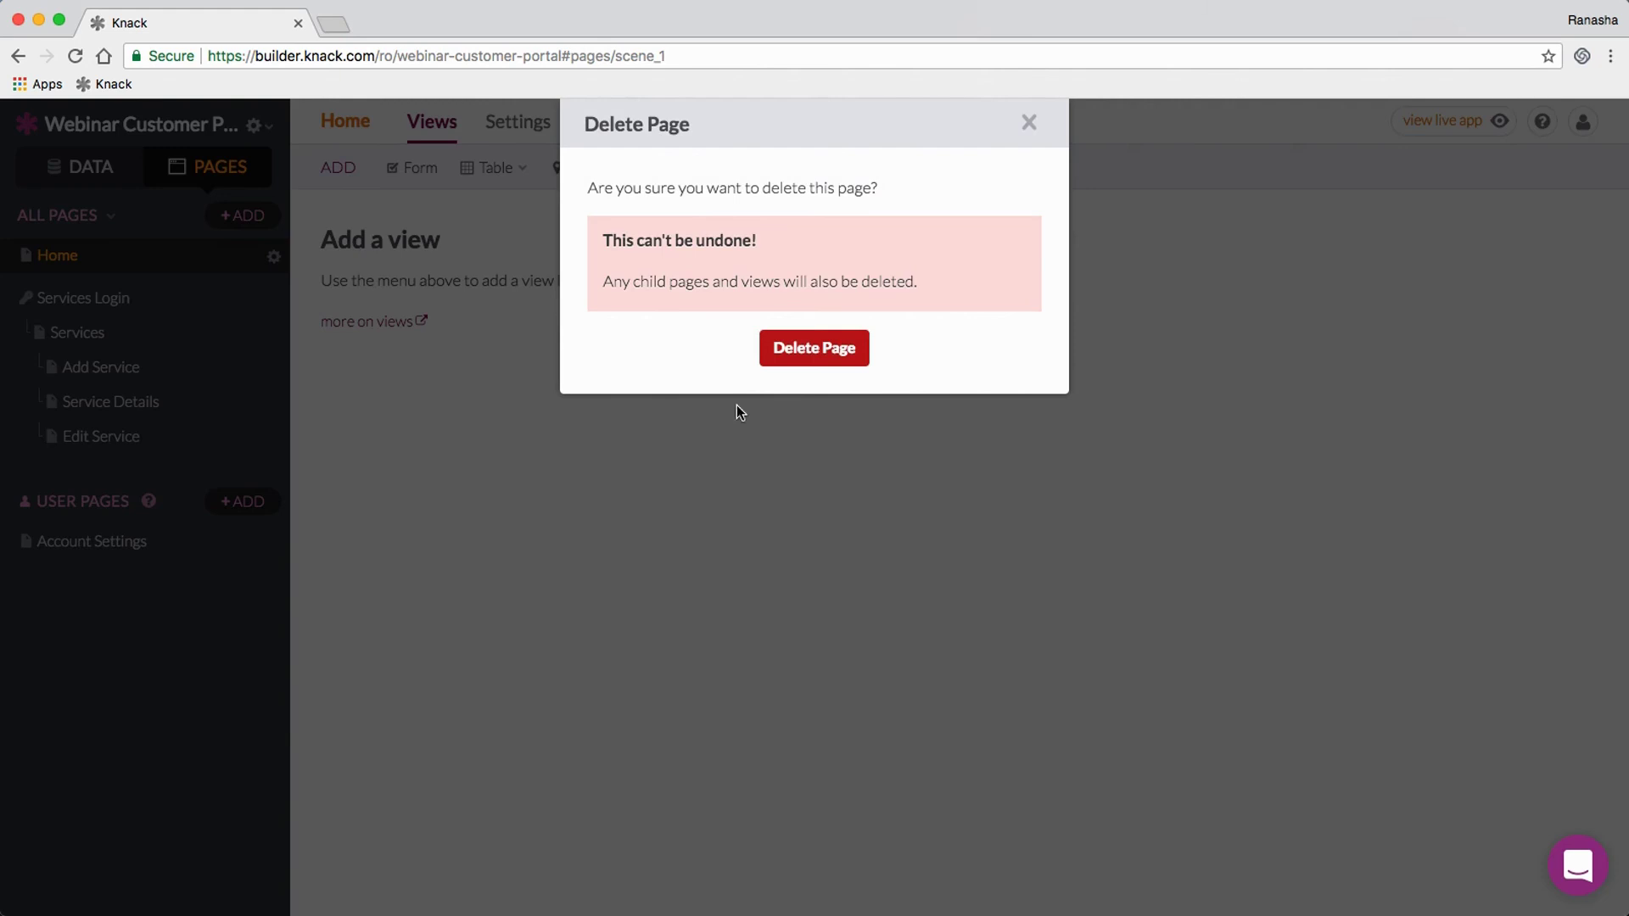
{"action": "left_click", "coordinate": [827, 350]}
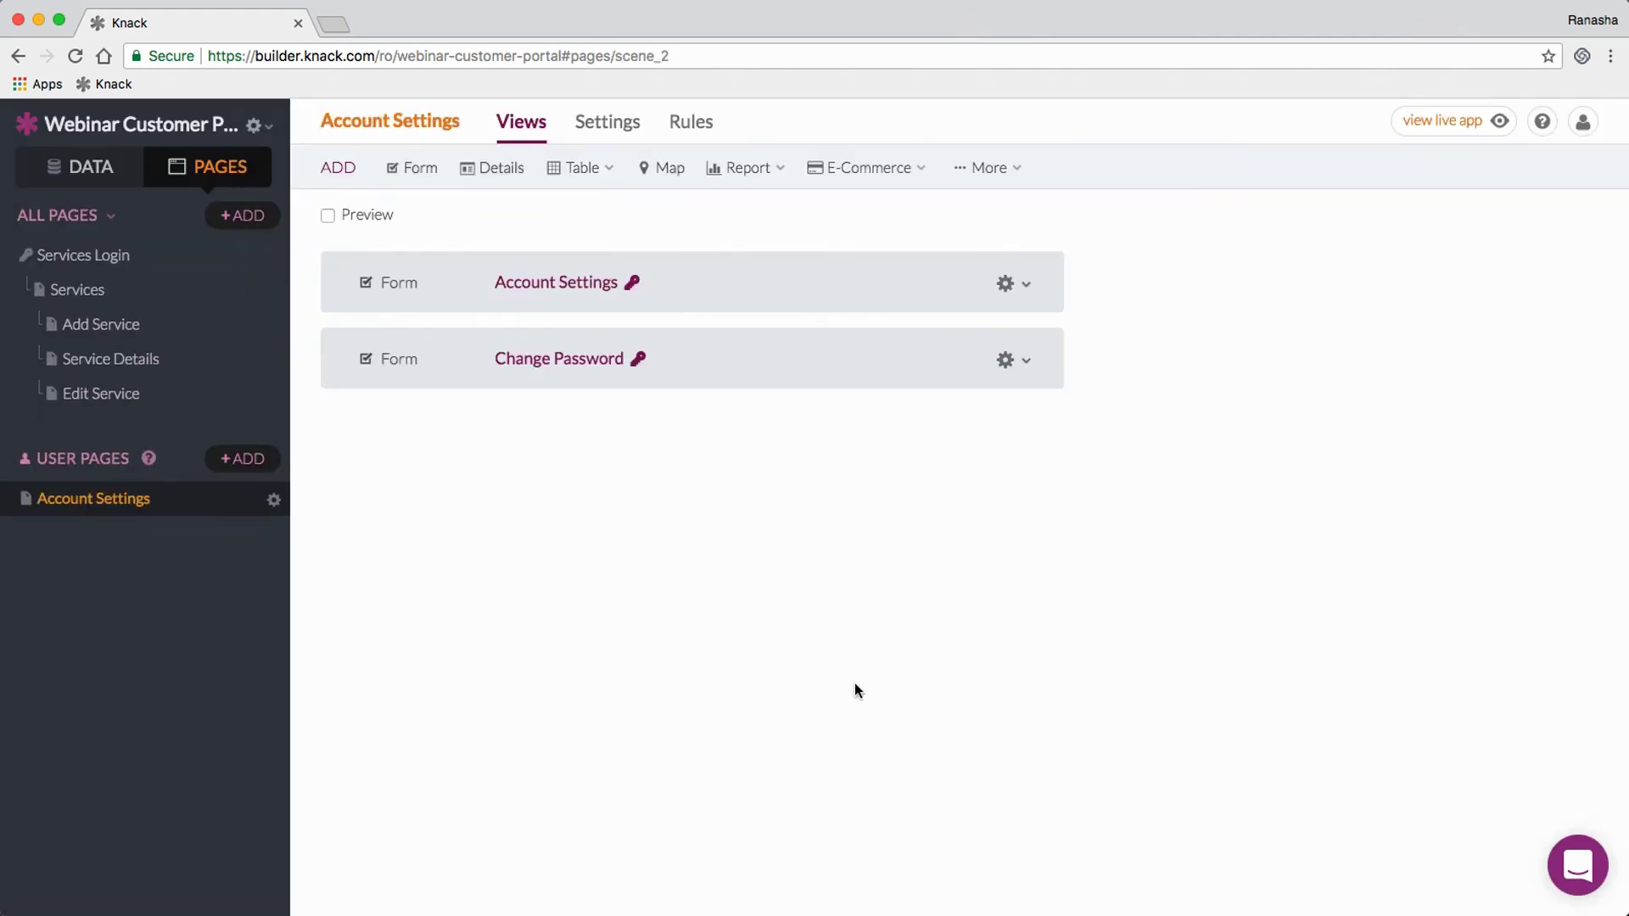
{"action": "left_click", "coordinate": [107, 260]}
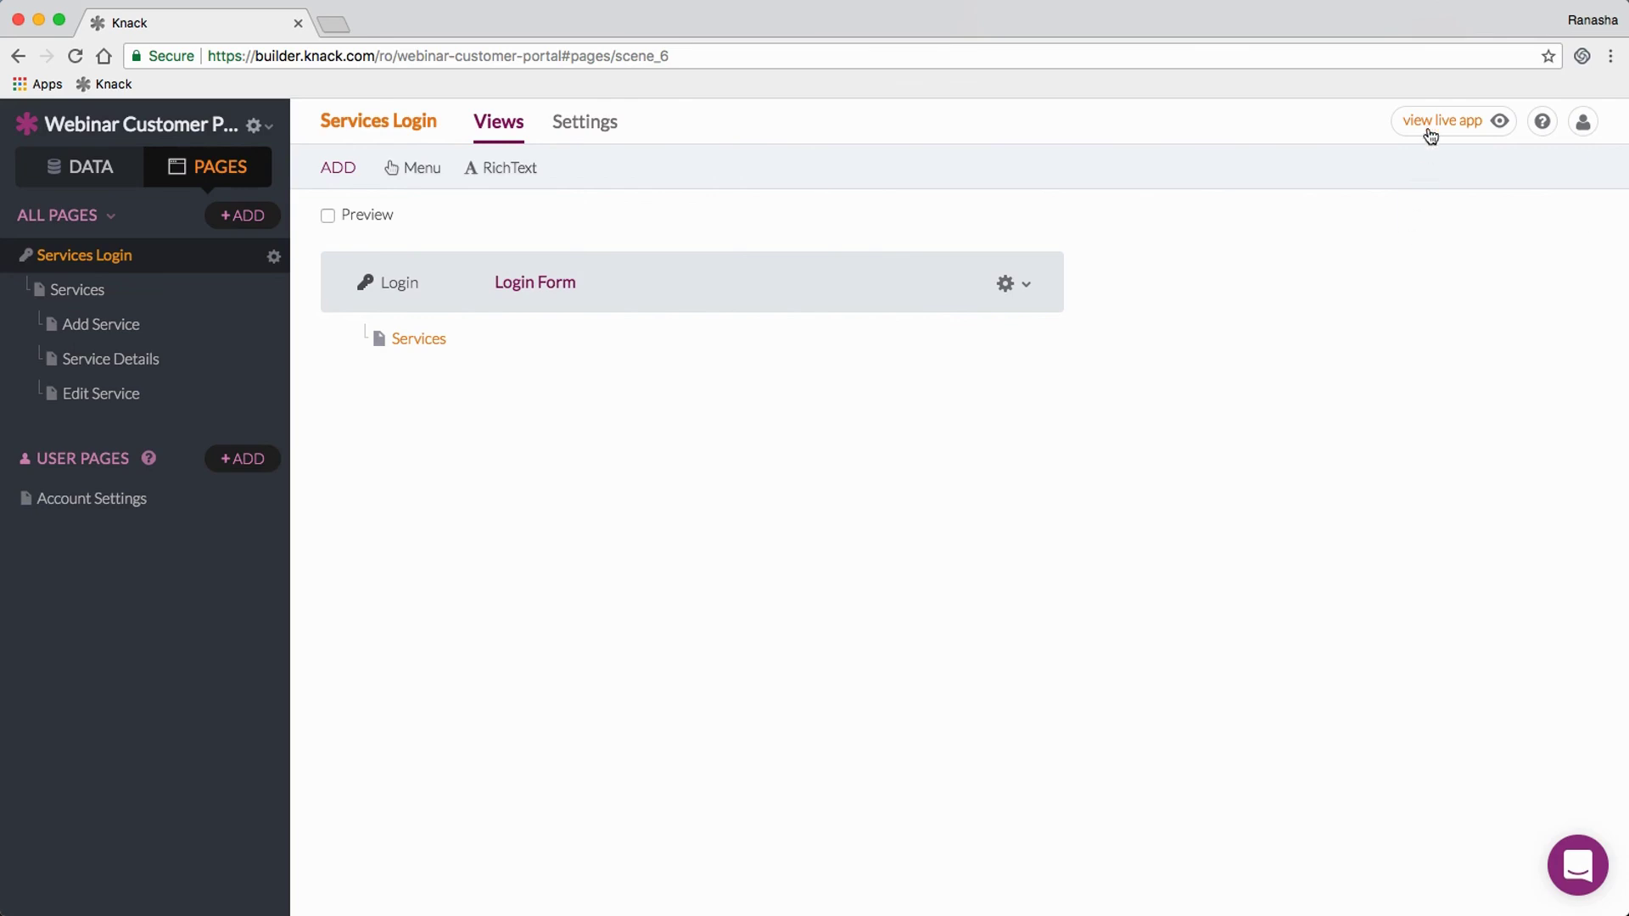
Step: Open the live Services page in a new tab and sign in with the test customer's email and password
{"action": "mouse_move", "coordinate": [1434, 126]}
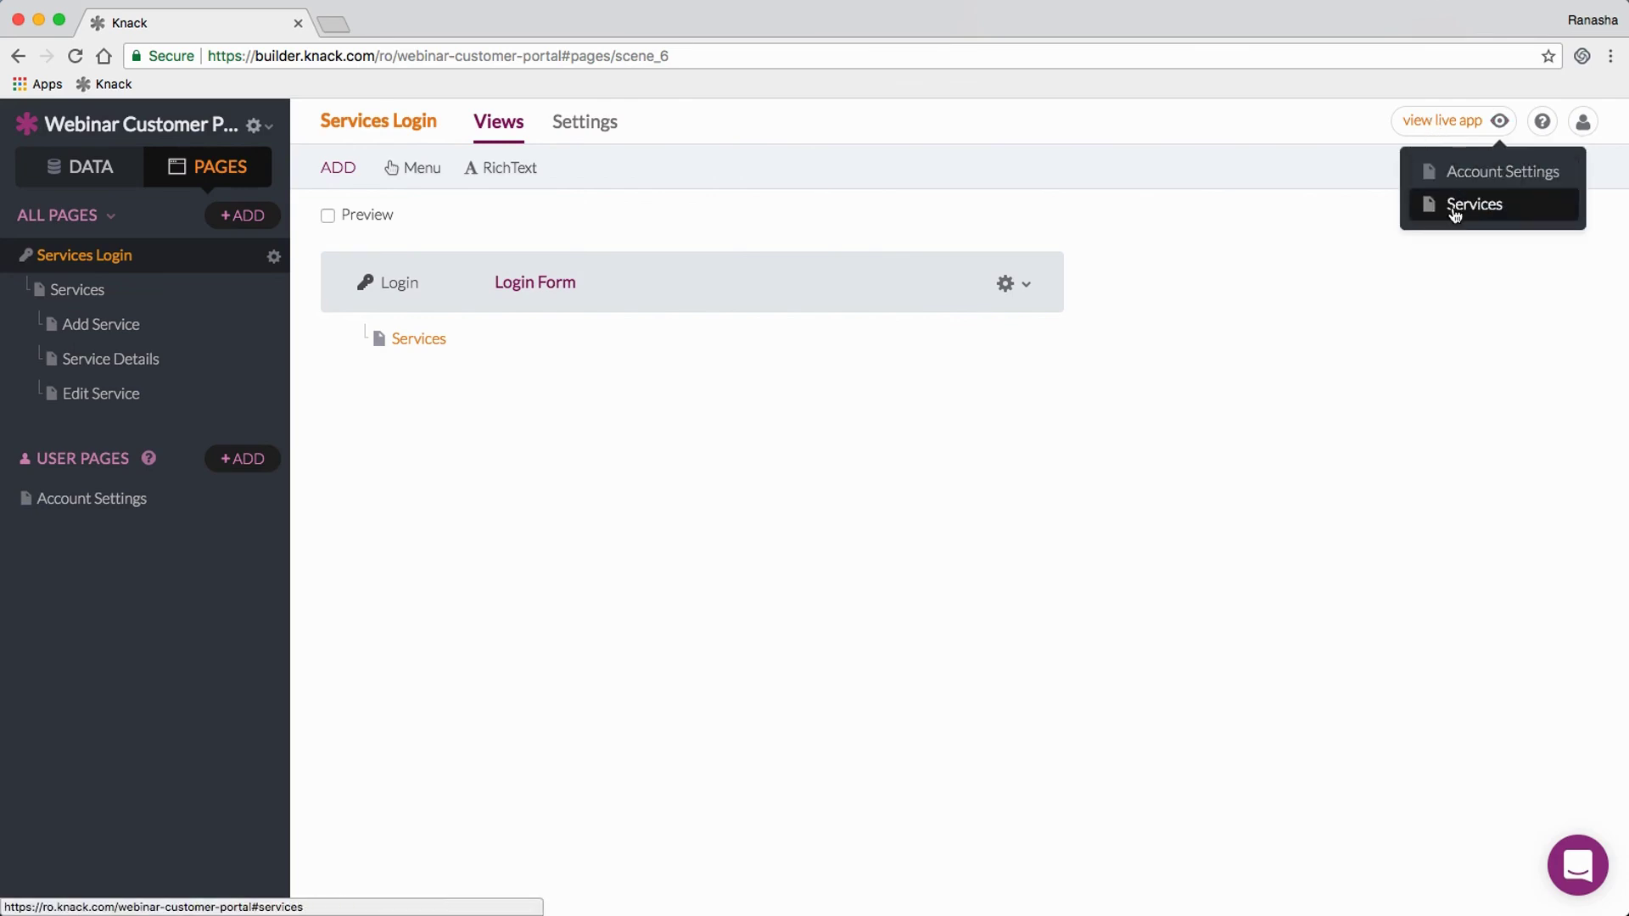
{"action": "left_click", "coordinate": [1454, 208]}
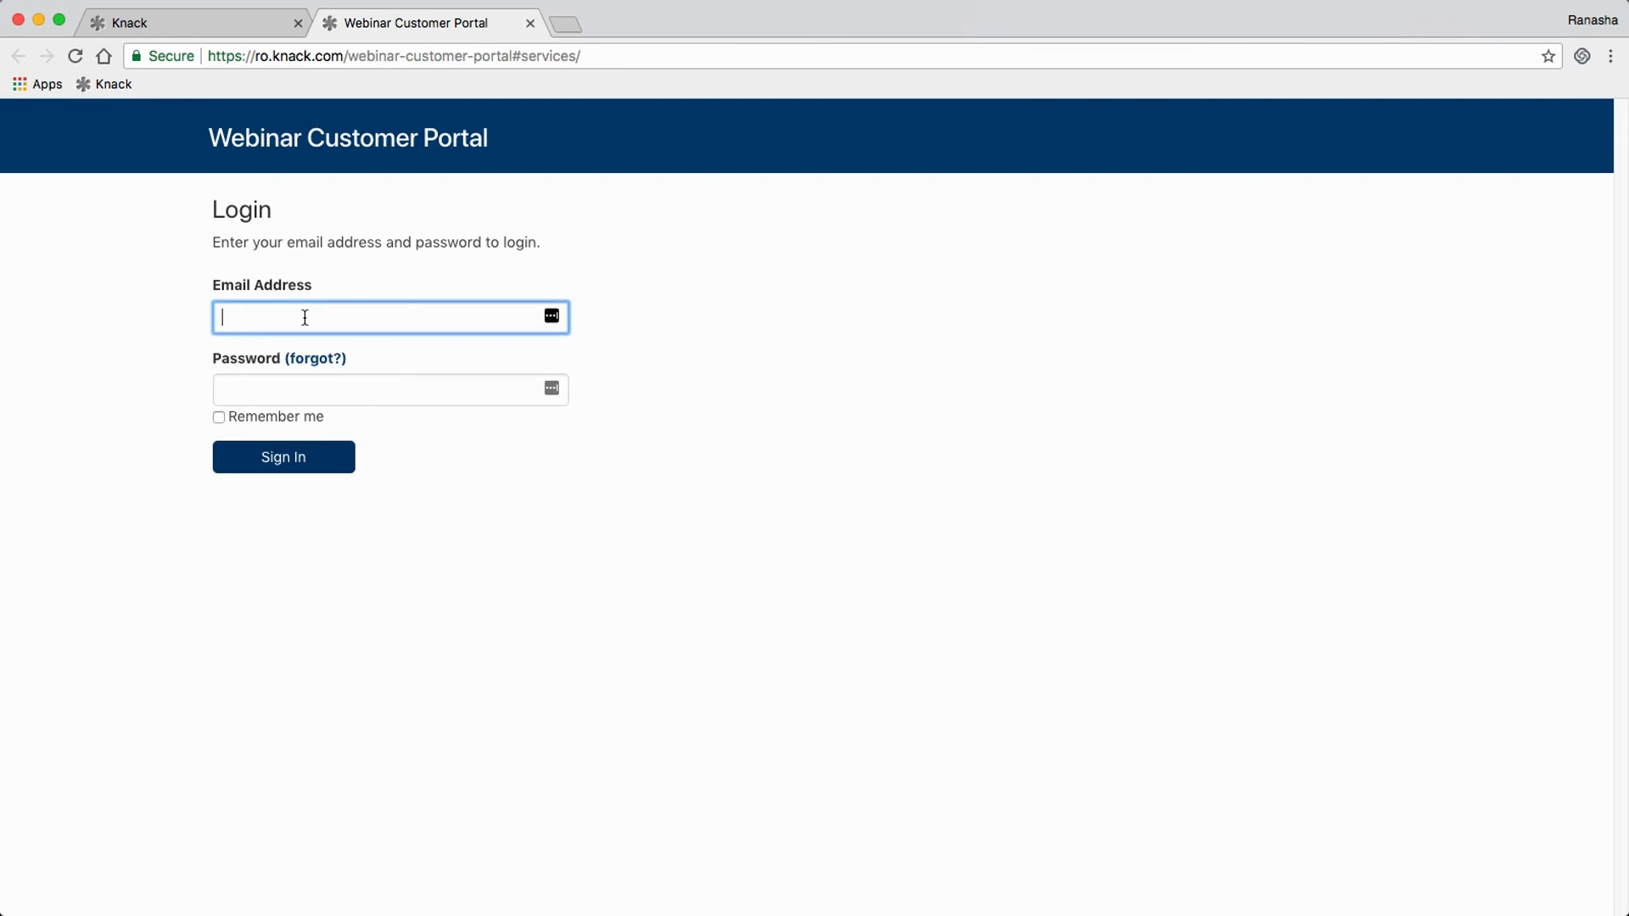
{"action": "type", "text": "customer@test.com"}
{"action": "key", "text": "Tab"}
{"action": "type", "text": "test"}
{"action": "key", "text": "Return"}
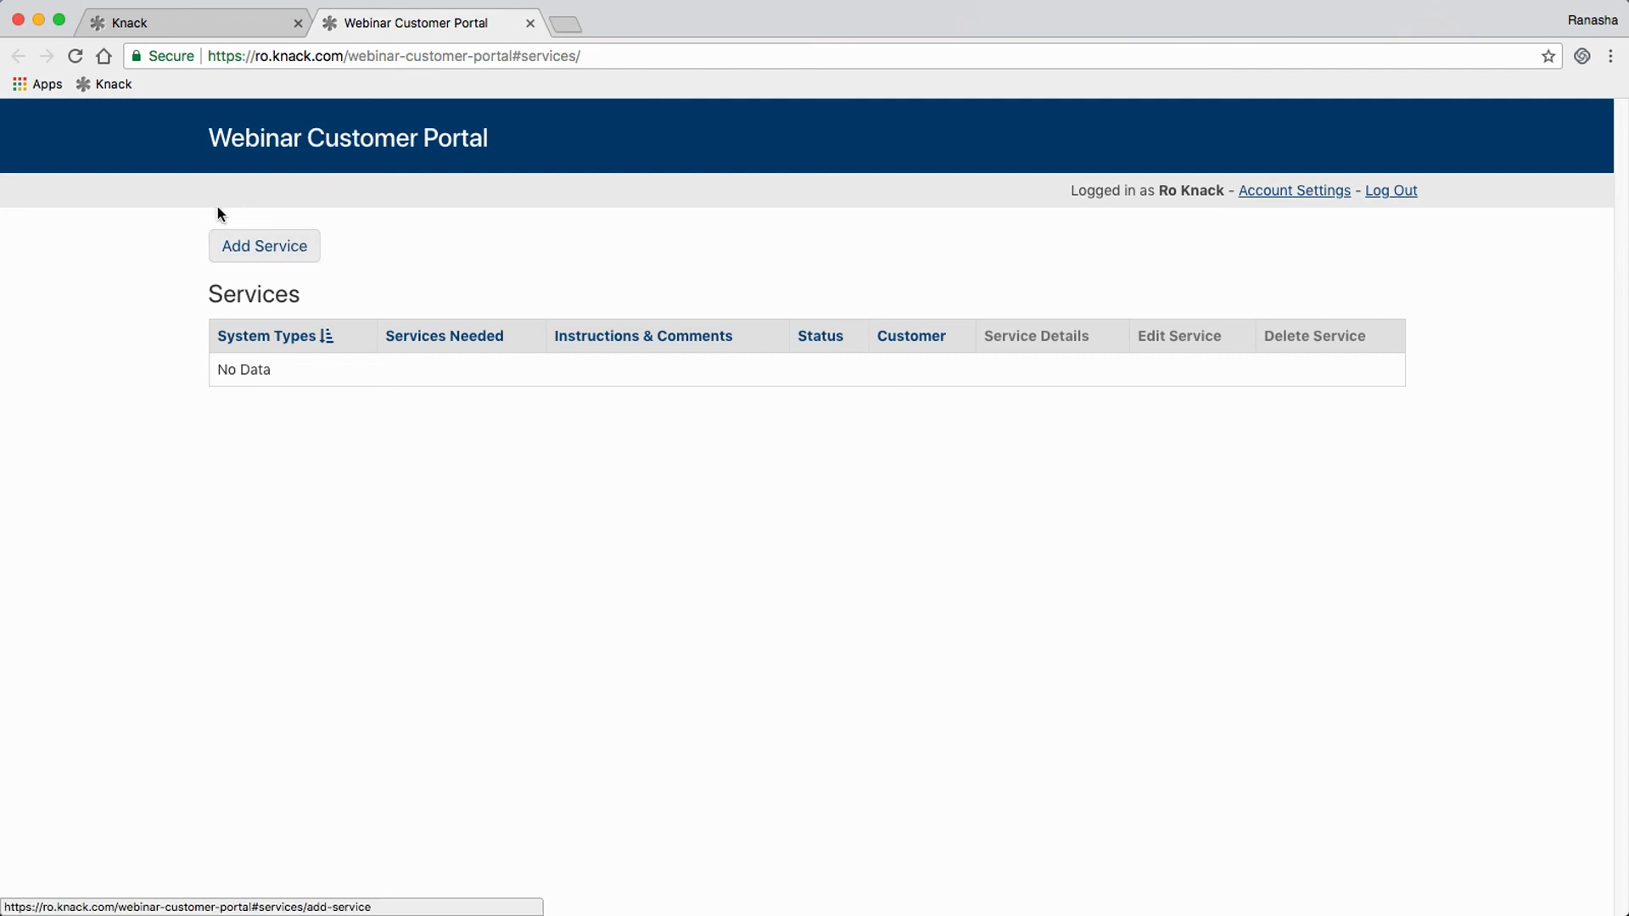
Step: Submit a service request for a Mac needing Networking, with the comment 'Yay'
{"action": "left_click", "coordinate": [295, 251]}
{"action": "left_click", "coordinate": [259, 310]}
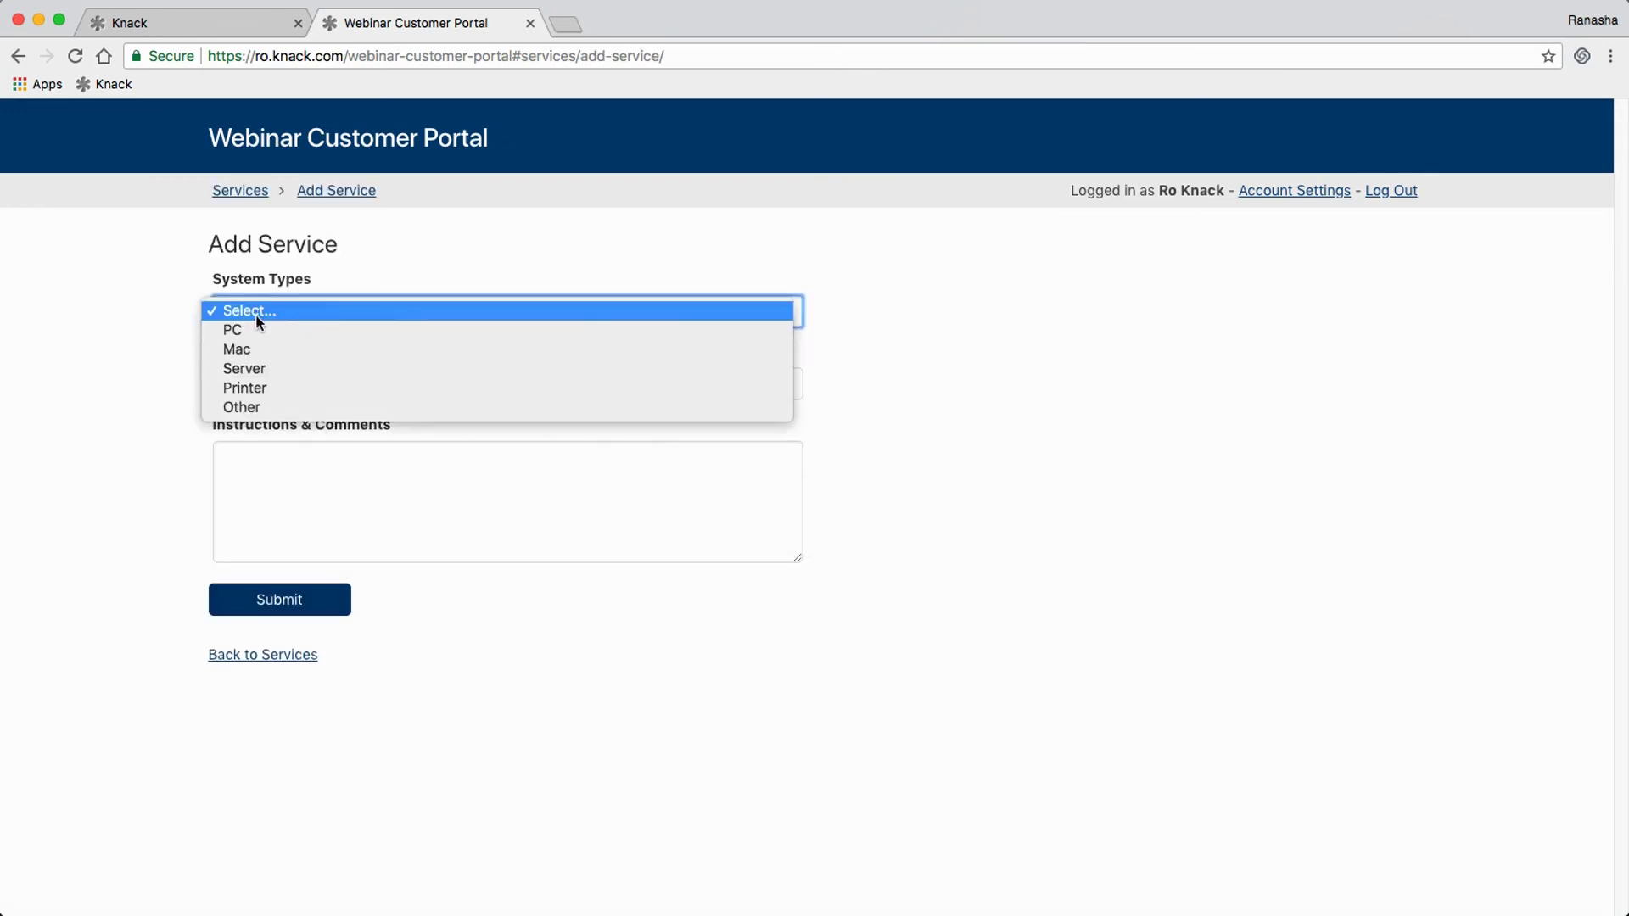
{"action": "left_click", "coordinate": [251, 349]}
{"action": "left_click", "coordinate": [268, 384]}
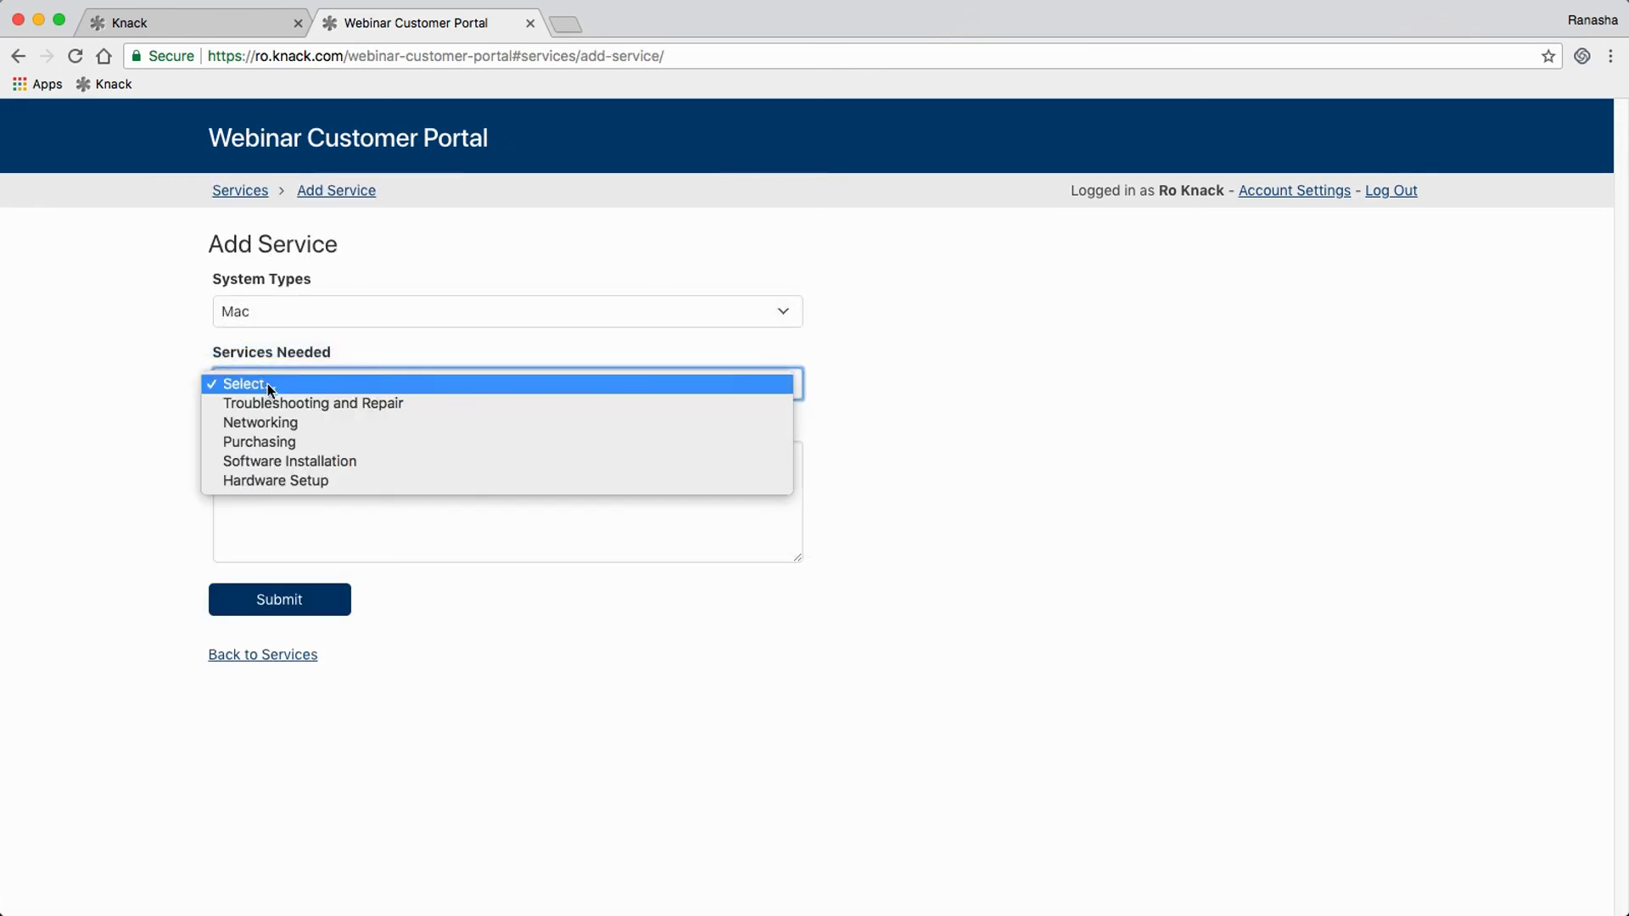
{"action": "left_click", "coordinate": [273, 423]}
{"action": "left_click", "coordinate": [264, 516]}
{"action": "type", "text": "Yay!"}
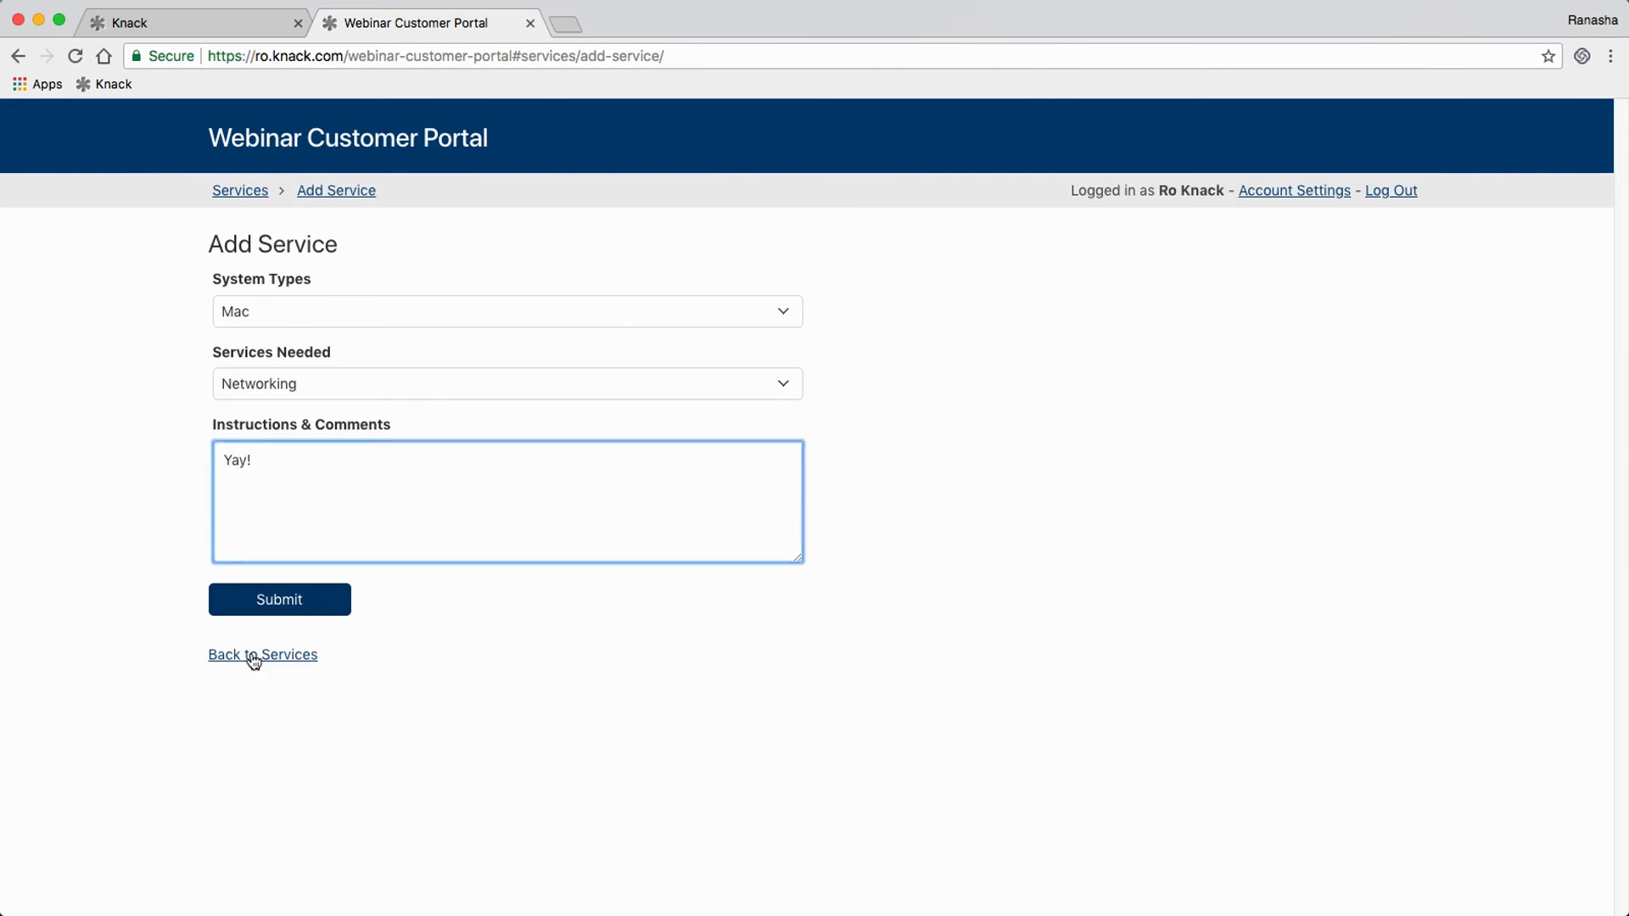
{"action": "left_click", "coordinate": [272, 599]}
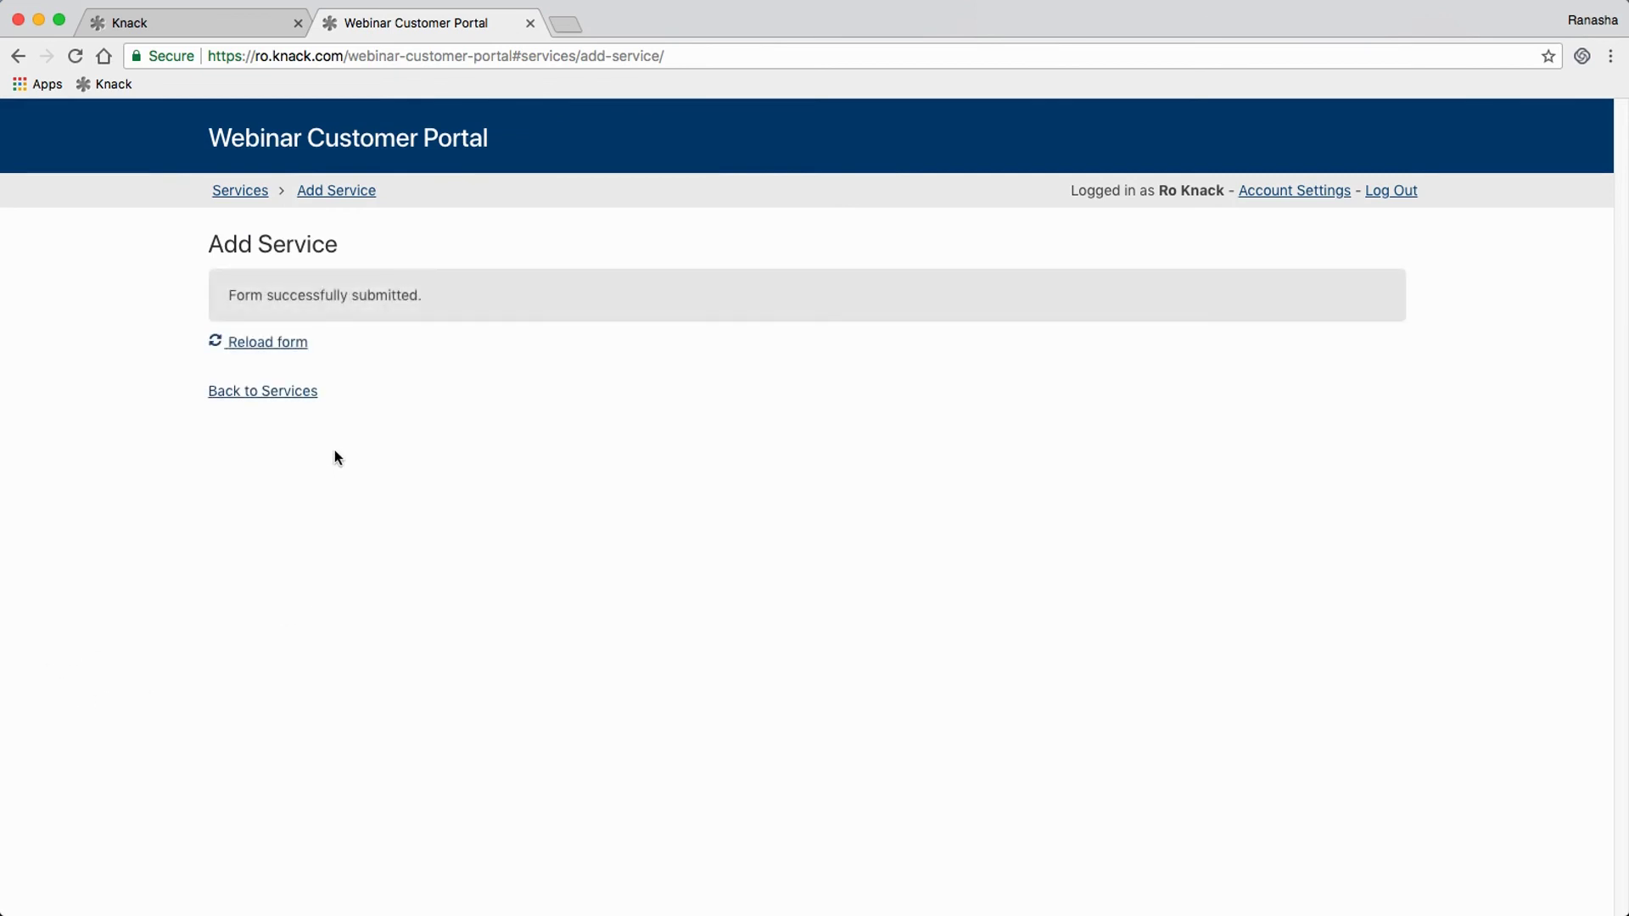
Step: From the Services list, open the new request's details and edit pages without changing anything
{"action": "left_click", "coordinate": [287, 393]}
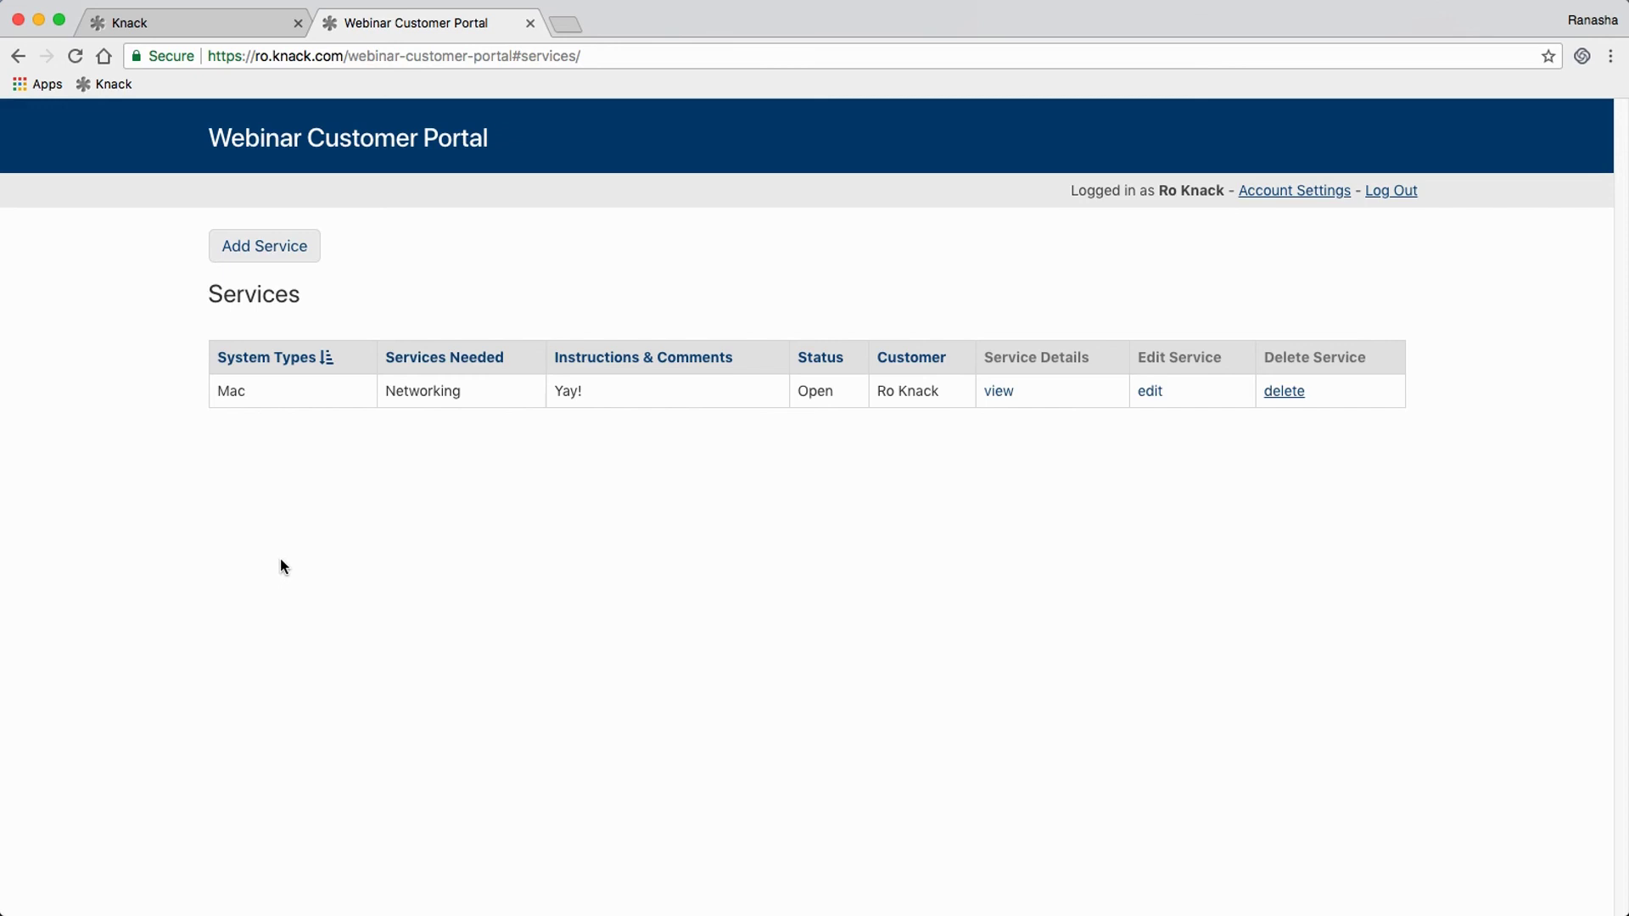
{"action": "left_click", "coordinate": [996, 391]}
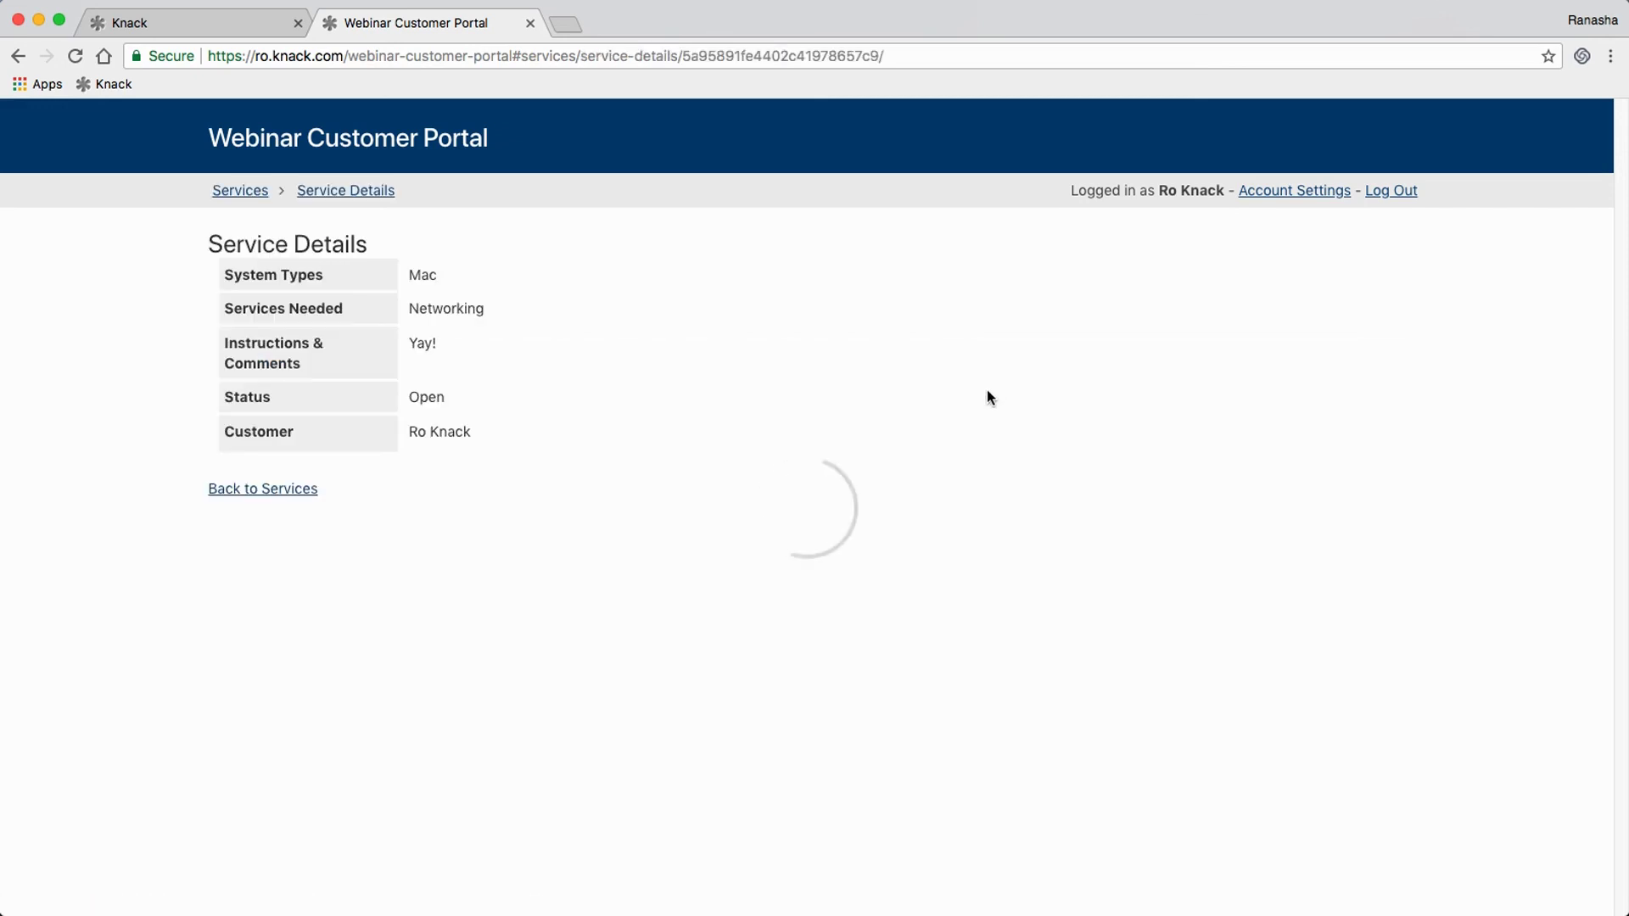
{"action": "left_click", "coordinate": [273, 491]}
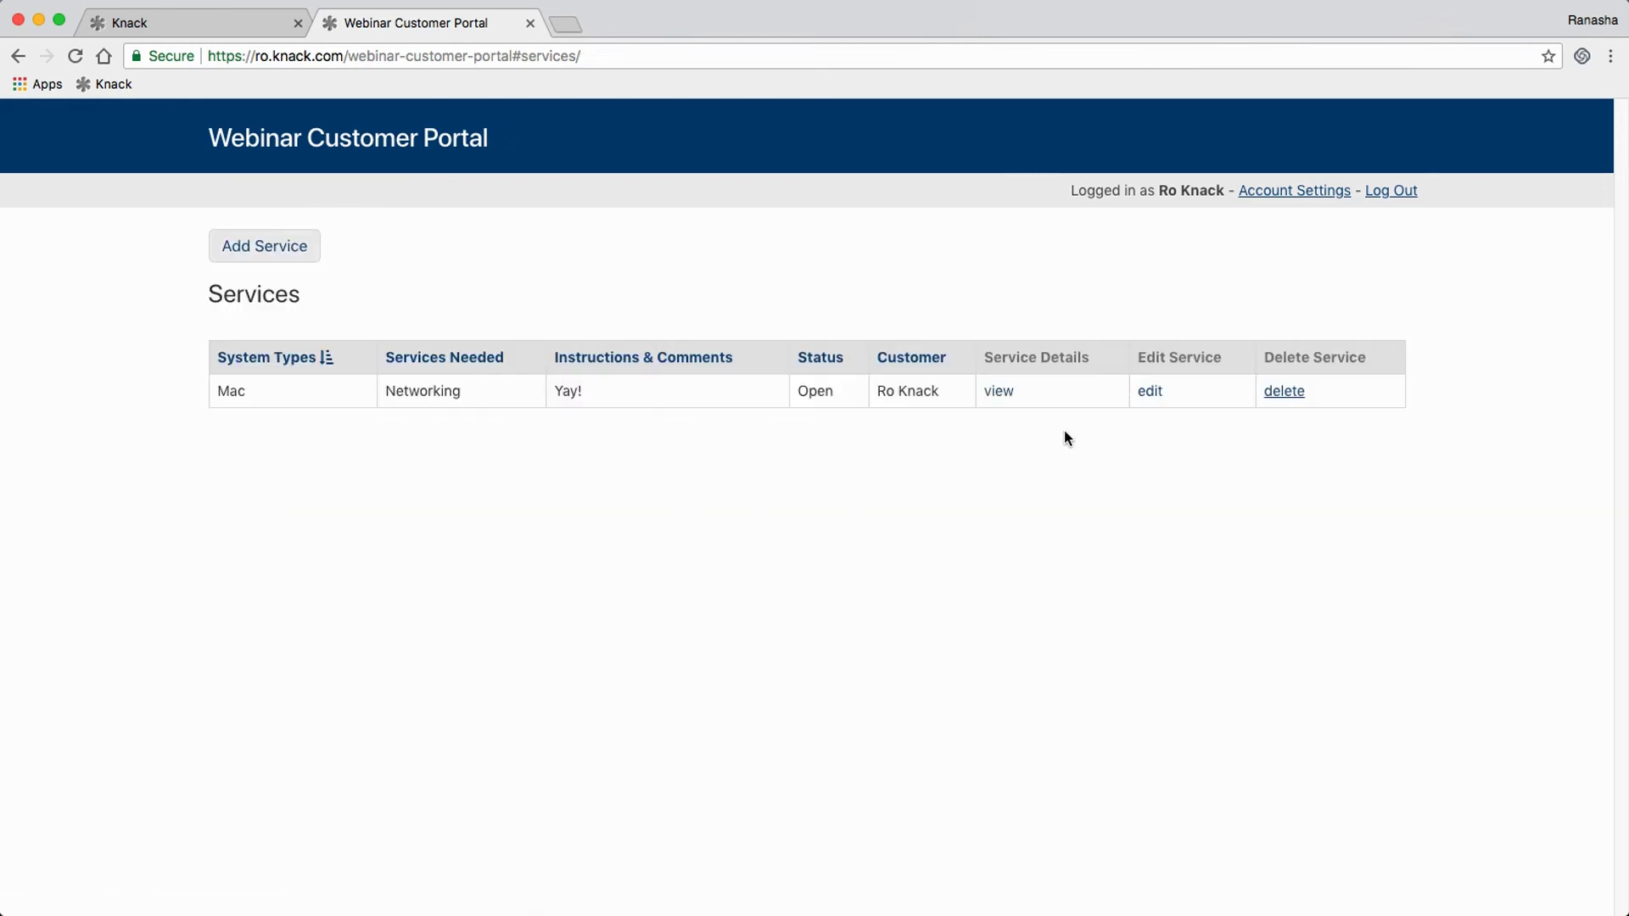
{"action": "left_click", "coordinate": [1150, 395]}
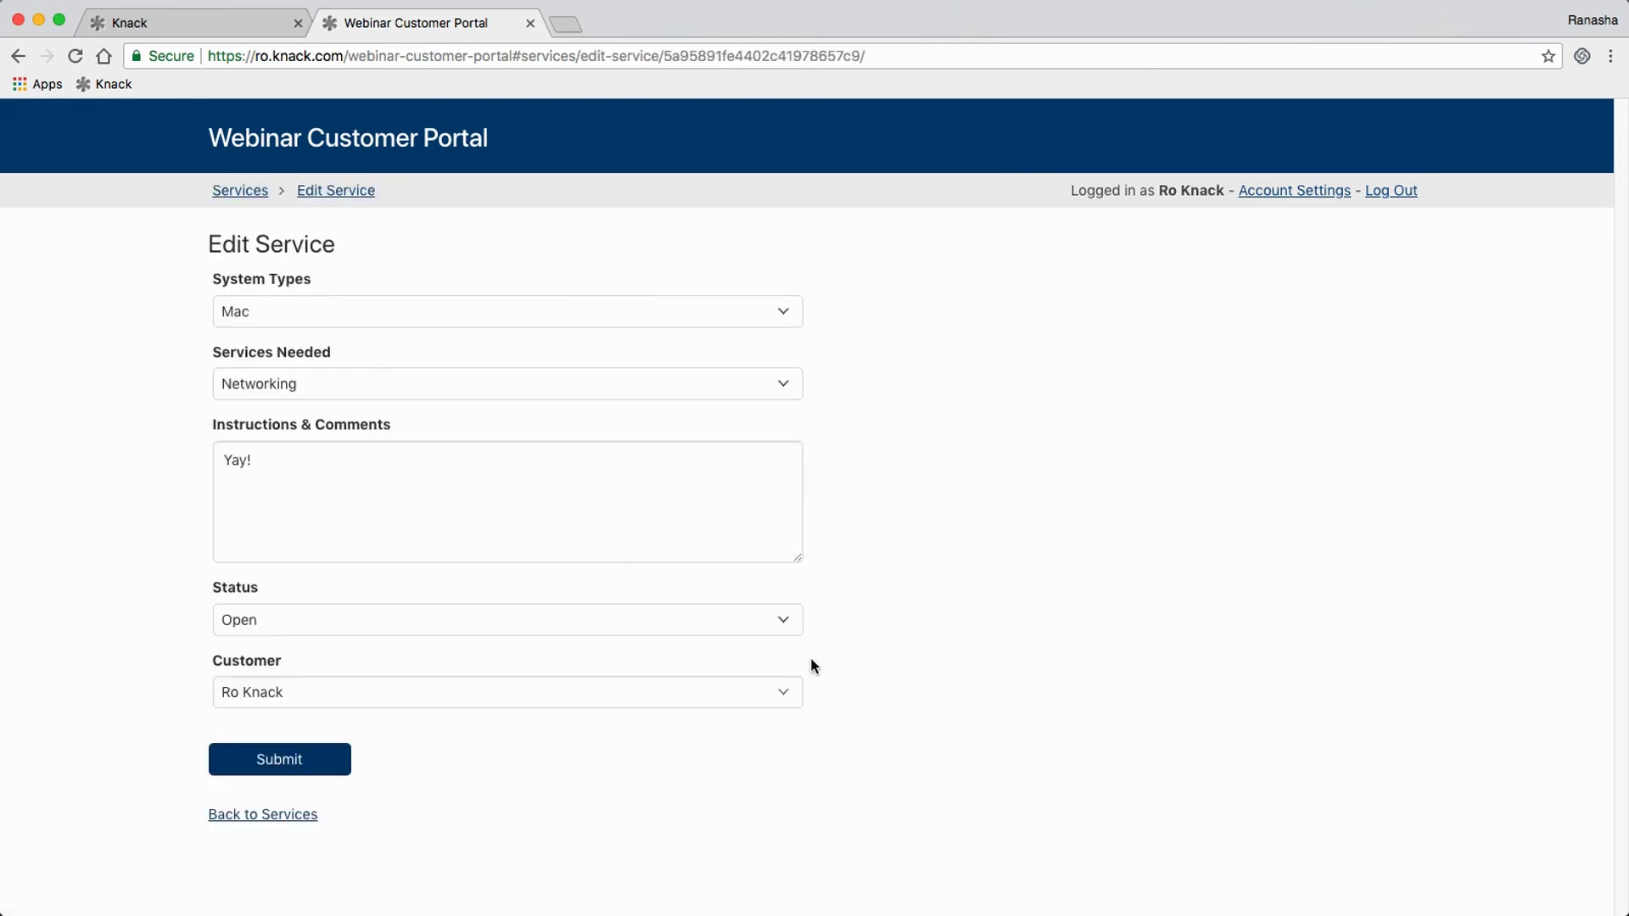
{"action": "left_click", "coordinate": [301, 816]}
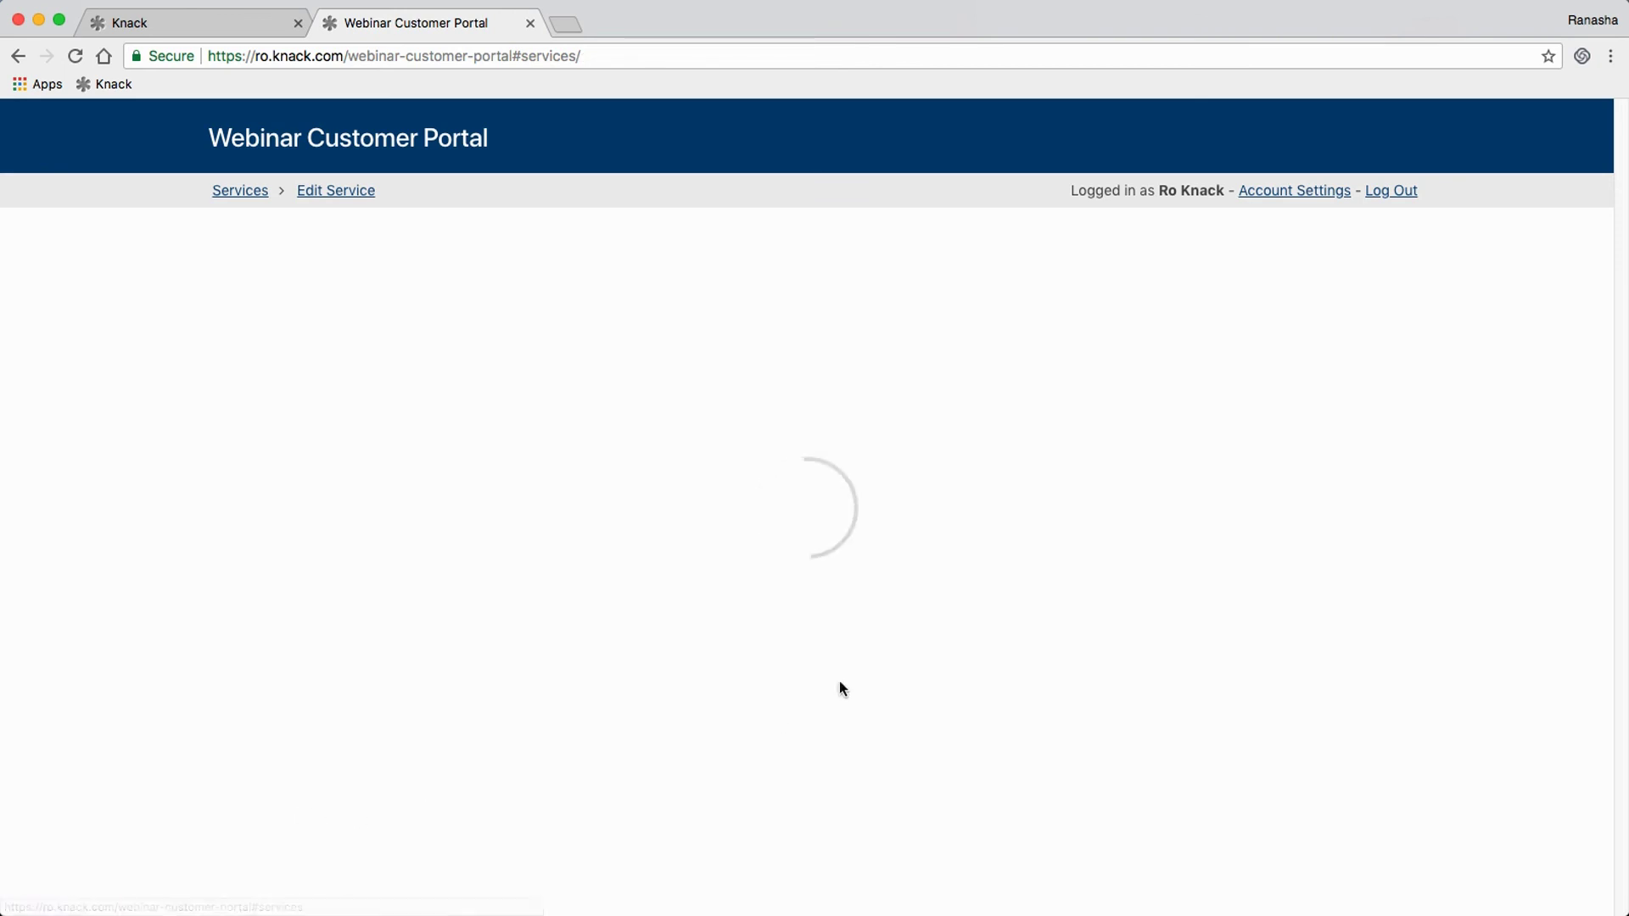